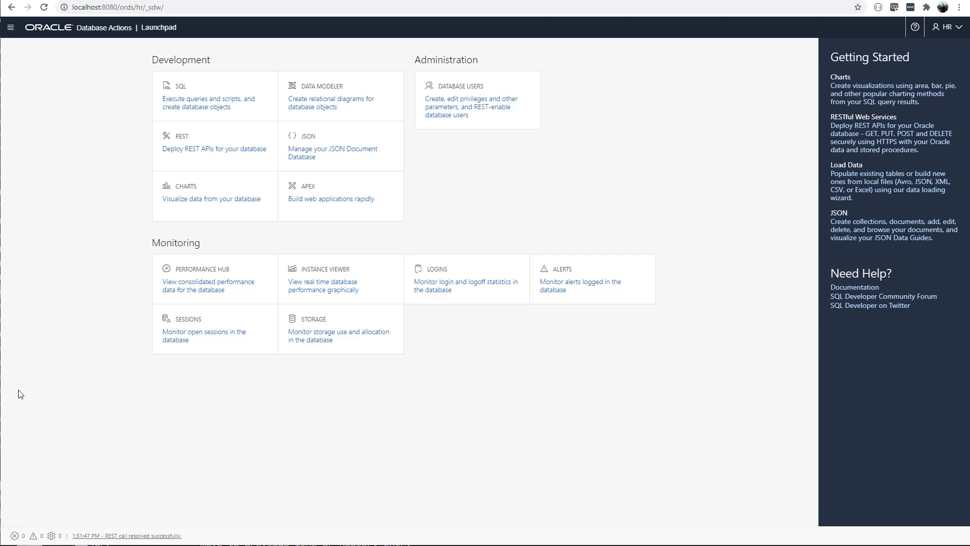
left_click(11, 28)
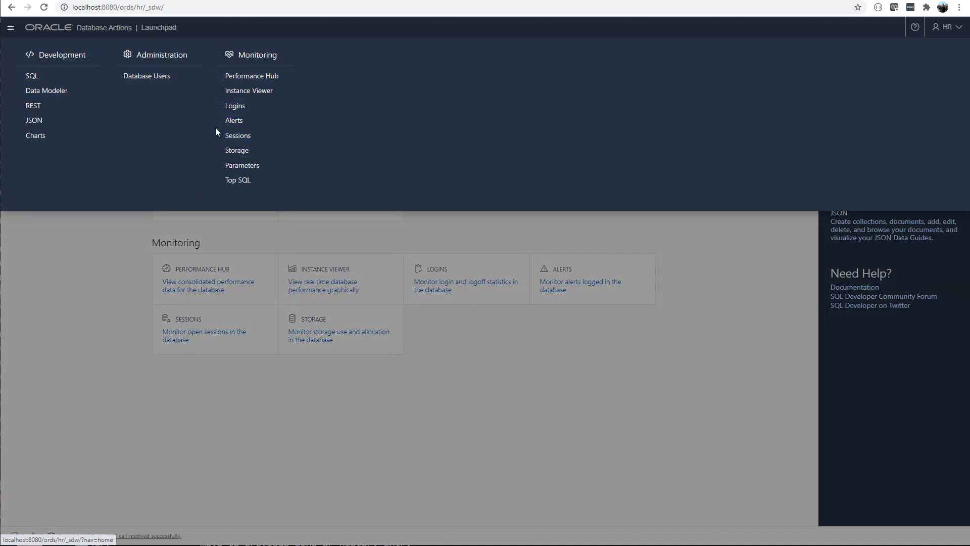
left_click(123, 297)
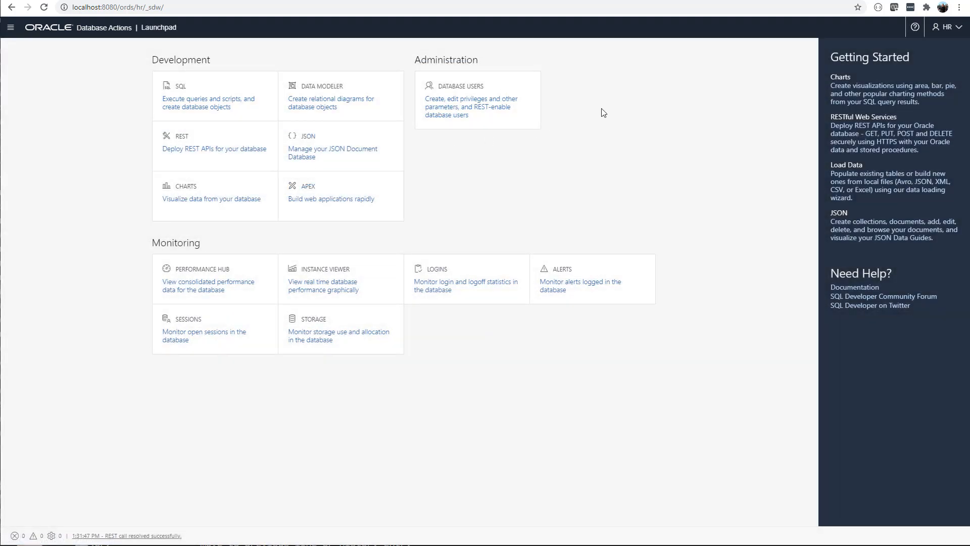
left_click(957, 29)
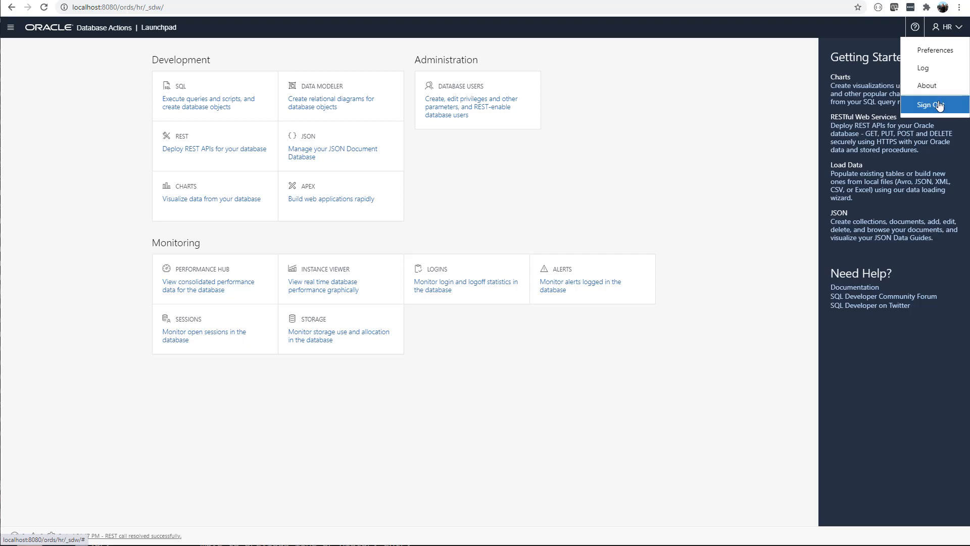
left_click(521, 210)
Run "select * from tweets_view" in the SQL worksheet and enlarge the results area.
left_click(198, 109)
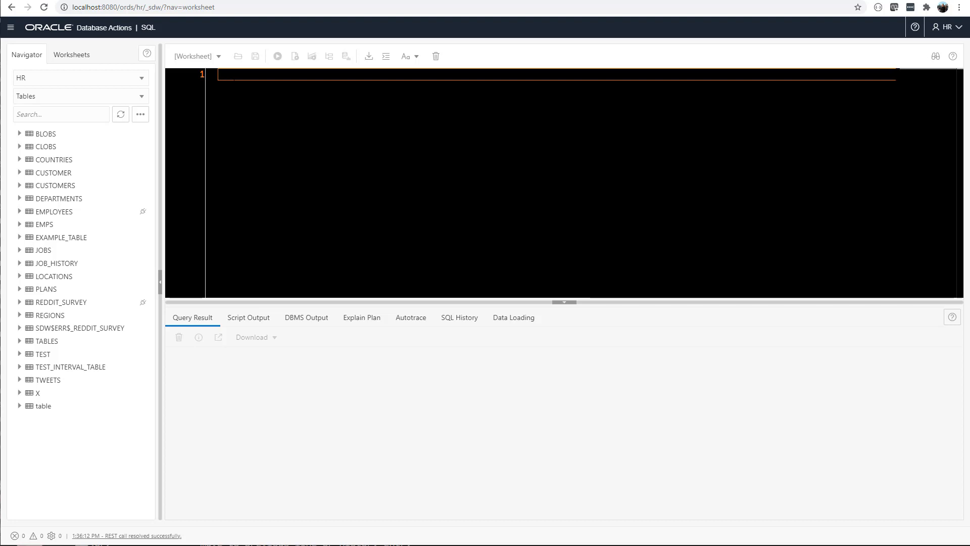
type("drop table tables;")
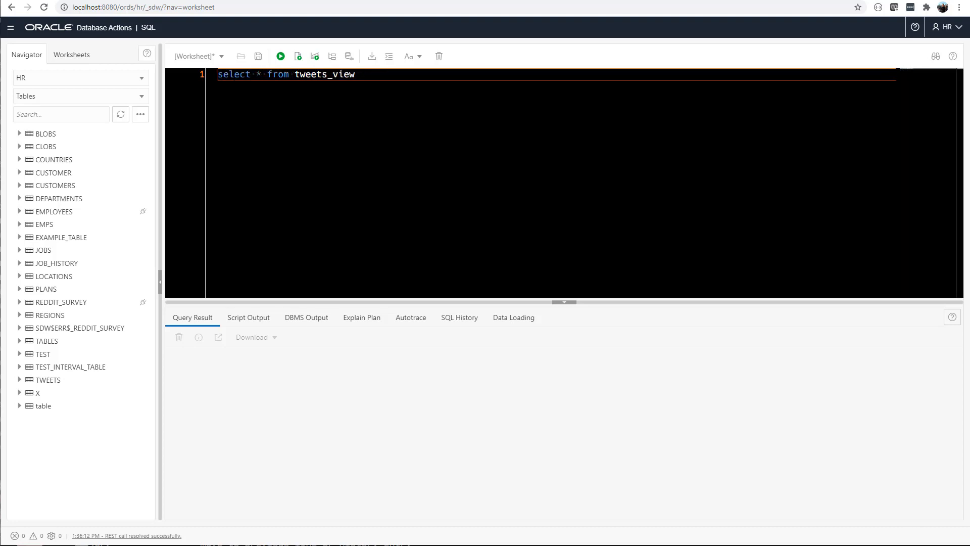
key("ctrl+Return")
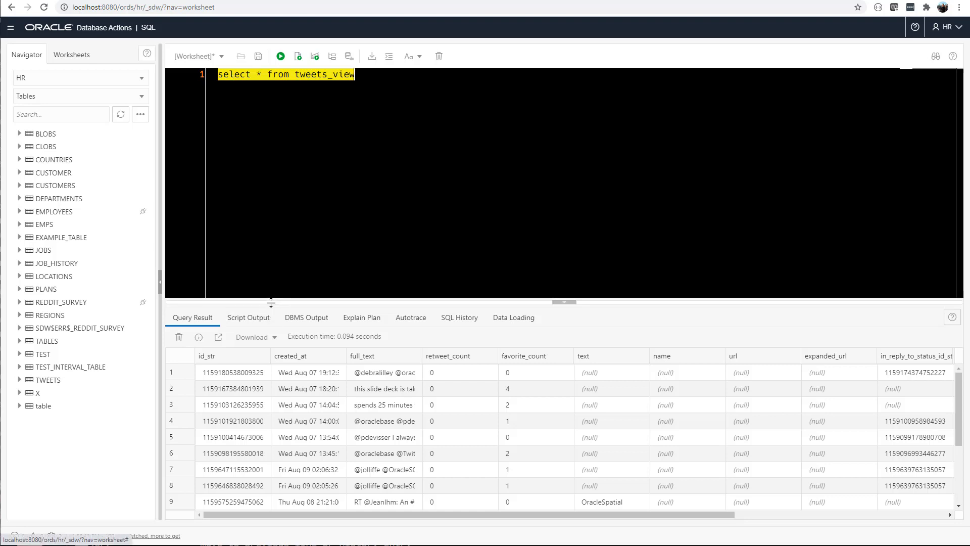
left_click_drag(270, 302, 291, 123)
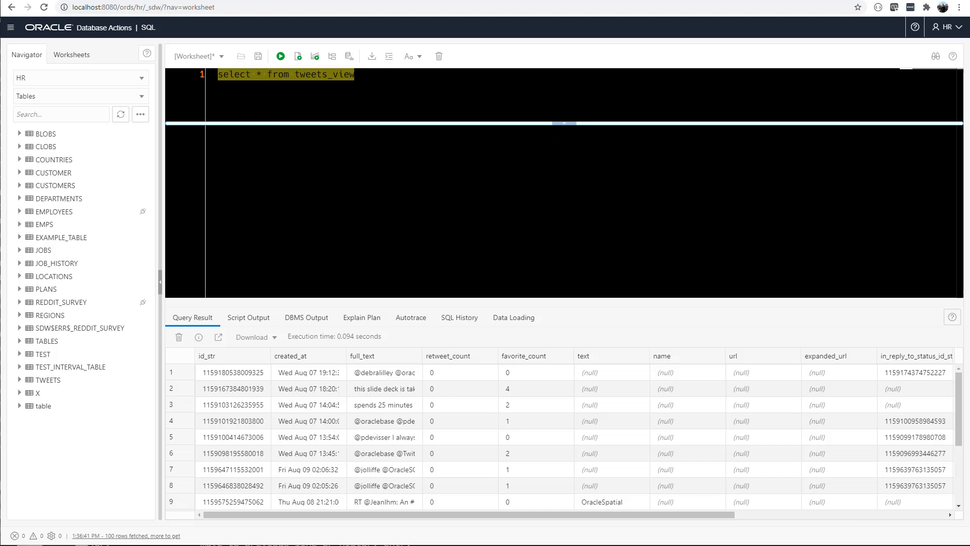
left_click_drag(291, 123, 291, 124)
Look over the export options and available file formats for the query result without exporting.
right_click(291, 211)
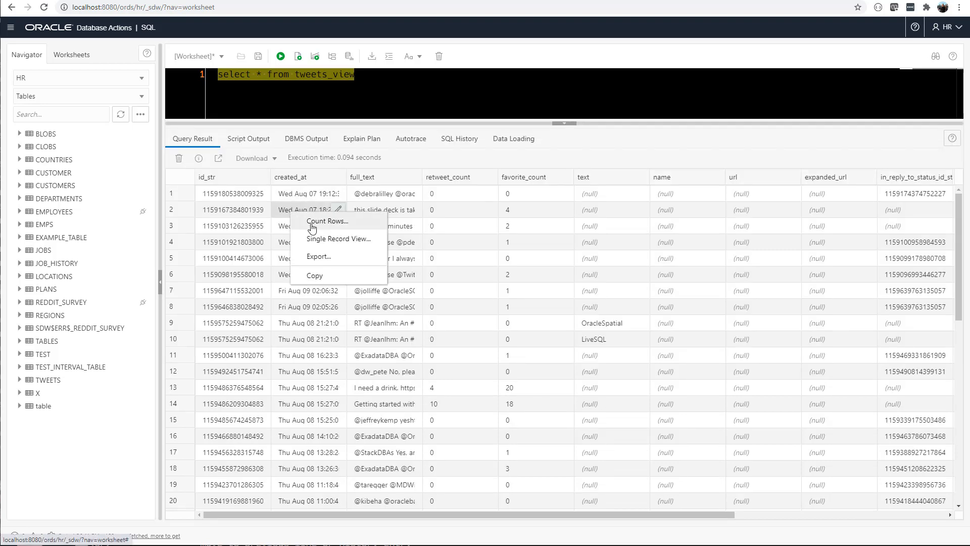
left_click(328, 258)
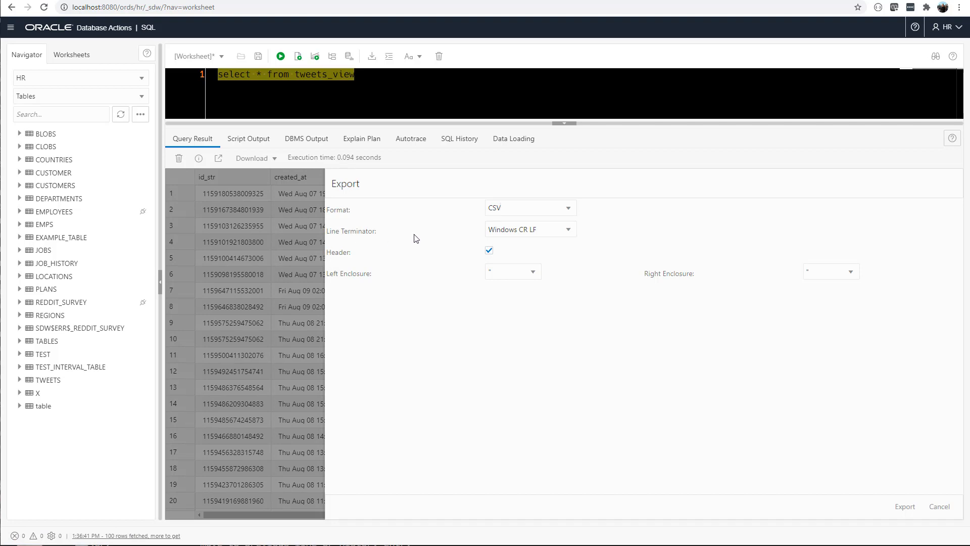
left_click(569, 210)
left_click(940, 507)
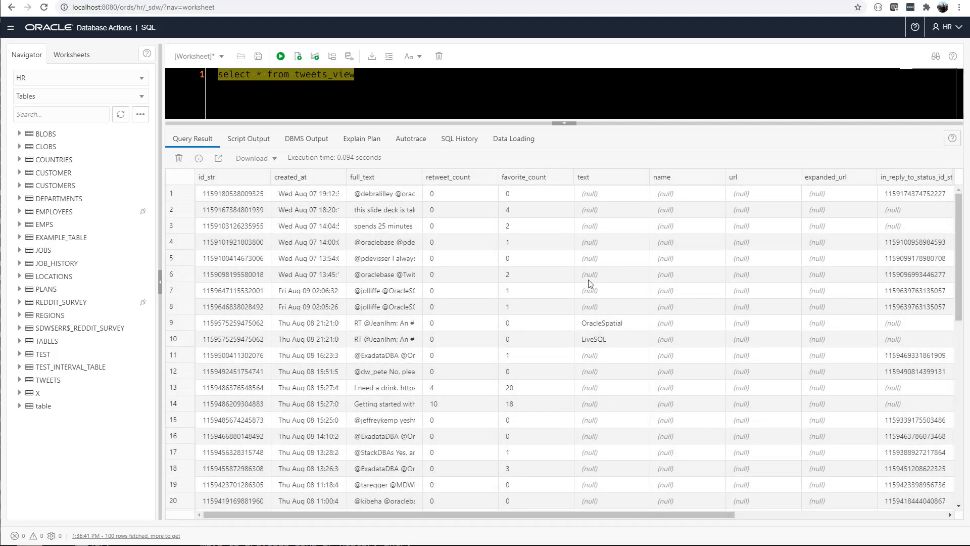
Examine the third row of the query result in Single Record View, including its lower fields, and close it.
left_click(328, 212)
right_click(298, 228)
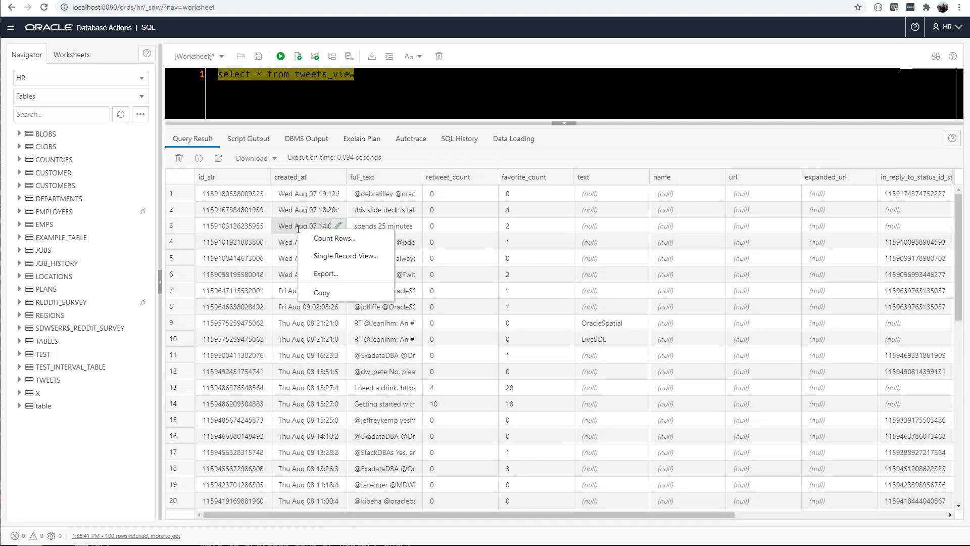
left_click(331, 257)
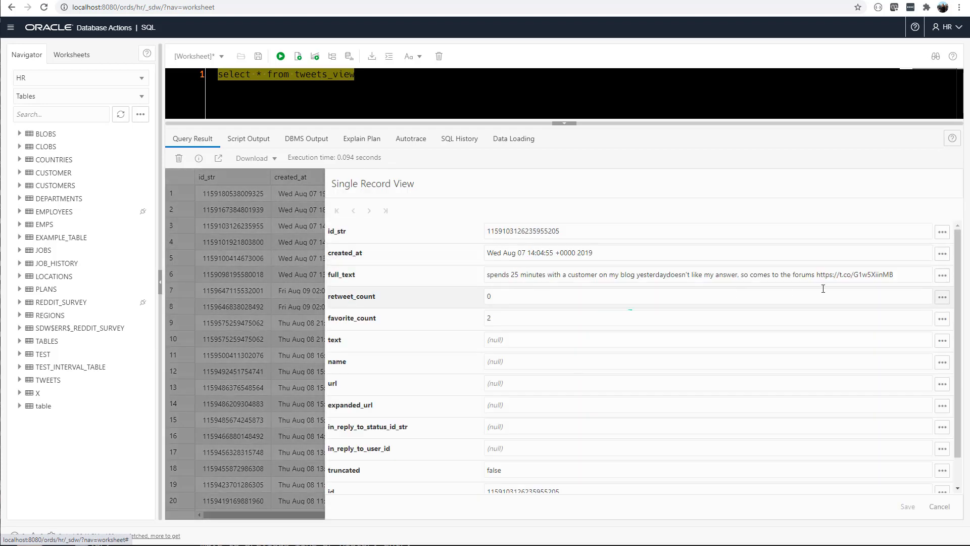
mouse_move(960, 243)
left_mouse_down()
mouse_move(959, 347)
mouse_move(960, 226)
left_mouse_up()
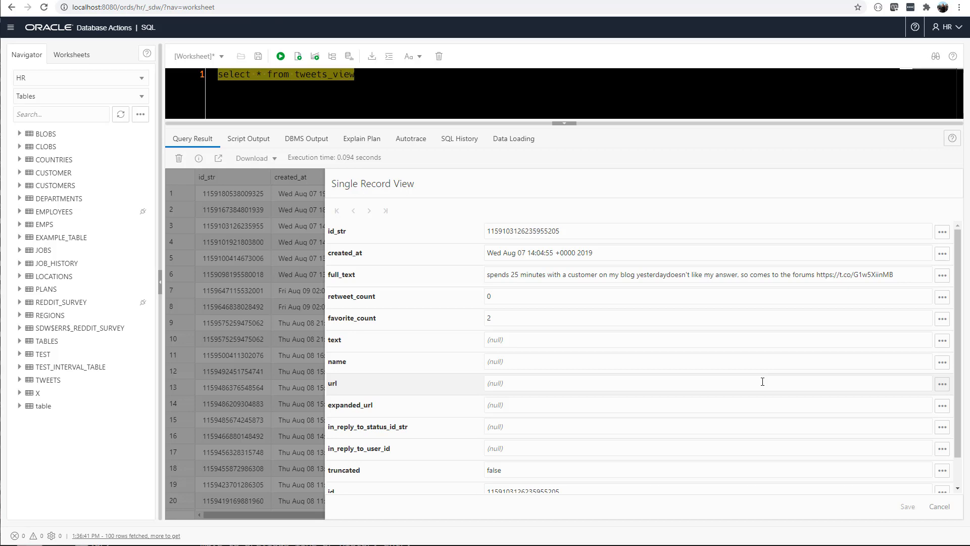
key("Escape")
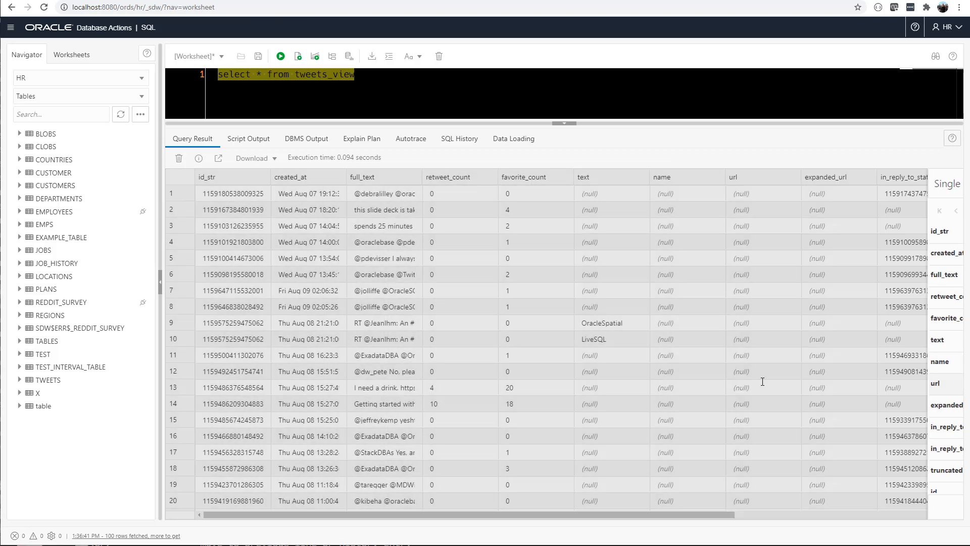
Delete the tweets_view query from the worksheet and enlarge the editor area.
left_click(409, 100)
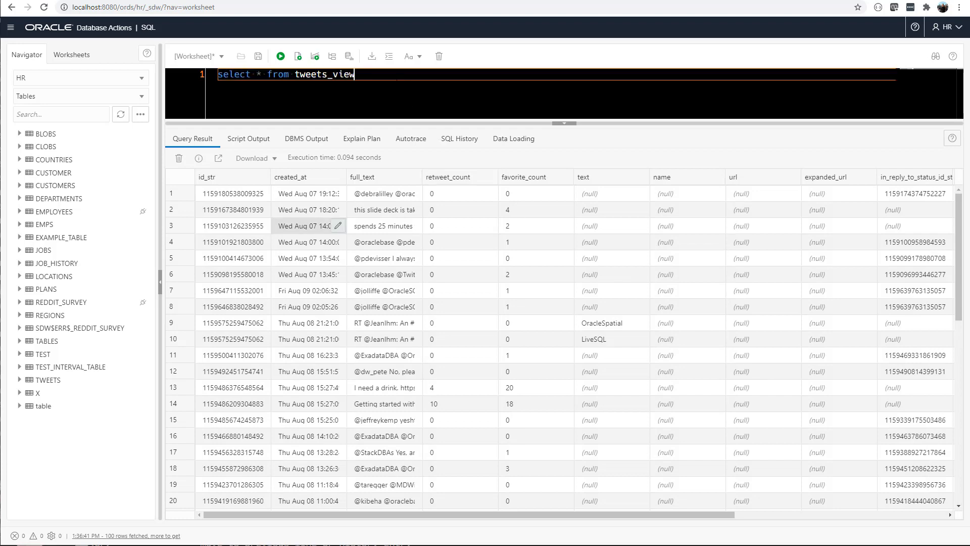
key("ctrl+a")
key("BackSpace")
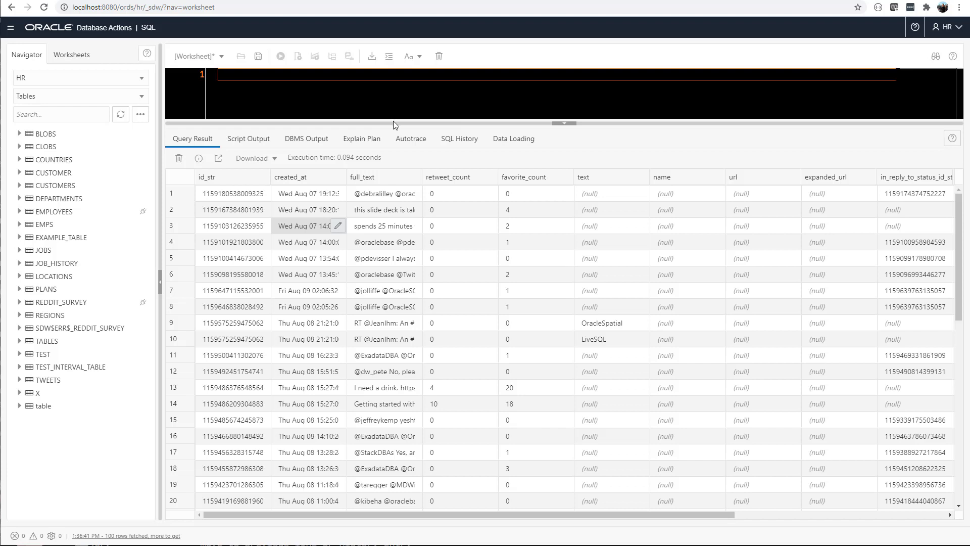
left_click_drag(394, 121, 399, 331)
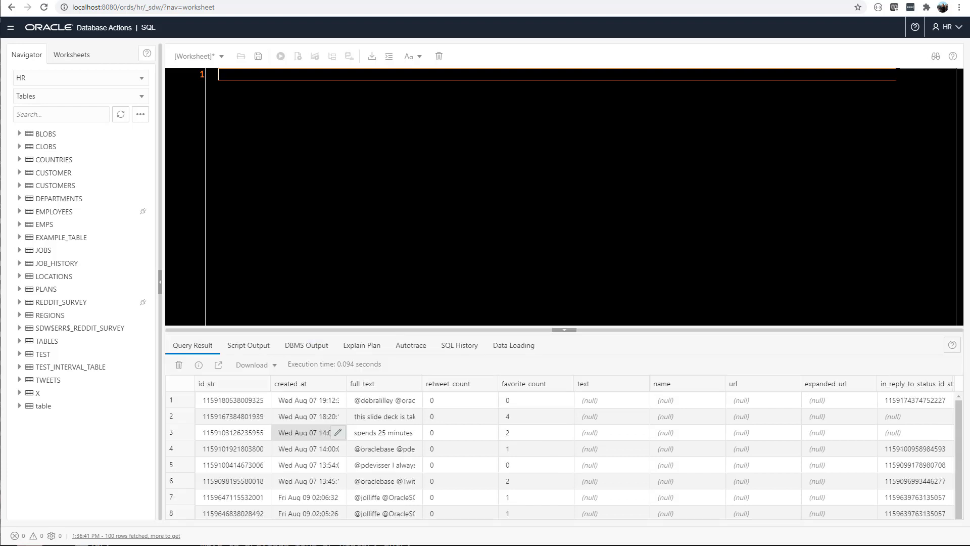
Recall the earlier "create table blobs" statement from the SQL history into the worksheet and format its code.
key("ctrl+Up")
key("ctrl+Up")
key("ctrl+Up")
key("ctrl+Up")
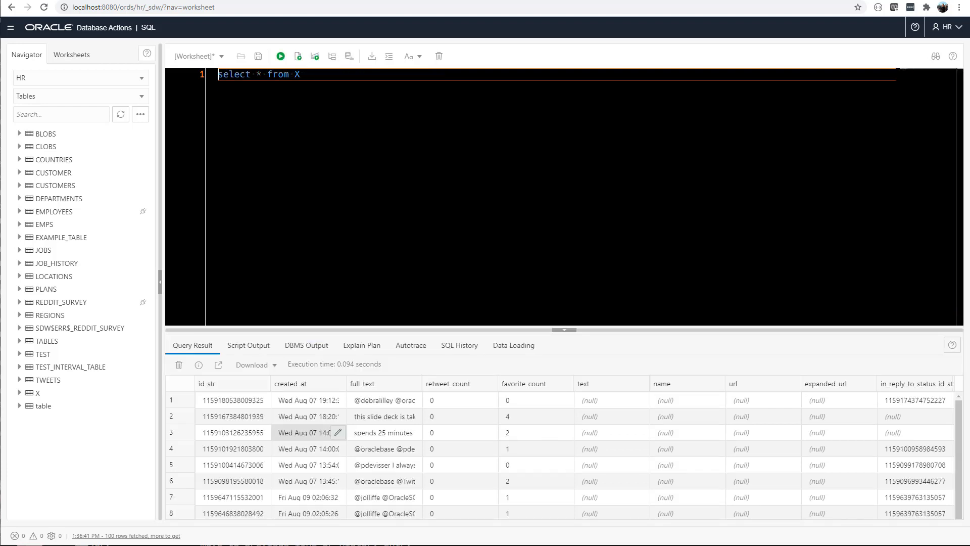
key("ctrl+Up")
key("ctrl+Up")
key("ctrl+Up")
key("ctrl+Up")
key("ctrl+Up")
key("ctrl+Up")
key("ctrl+Up")
key("ctrl+Up")
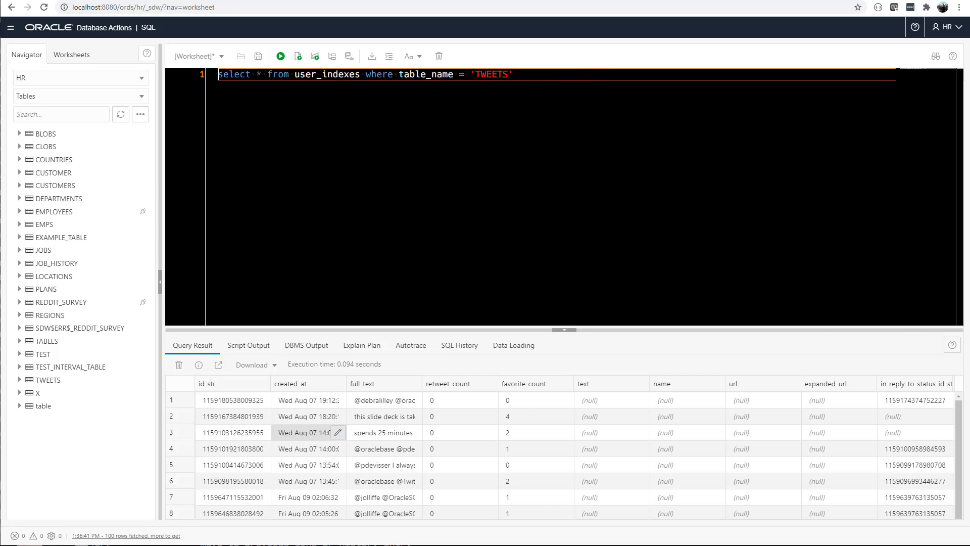
key("ctrl+Up")
key("ctrl+Up")
key("ctrl+Up")
key("ctrl+Up")
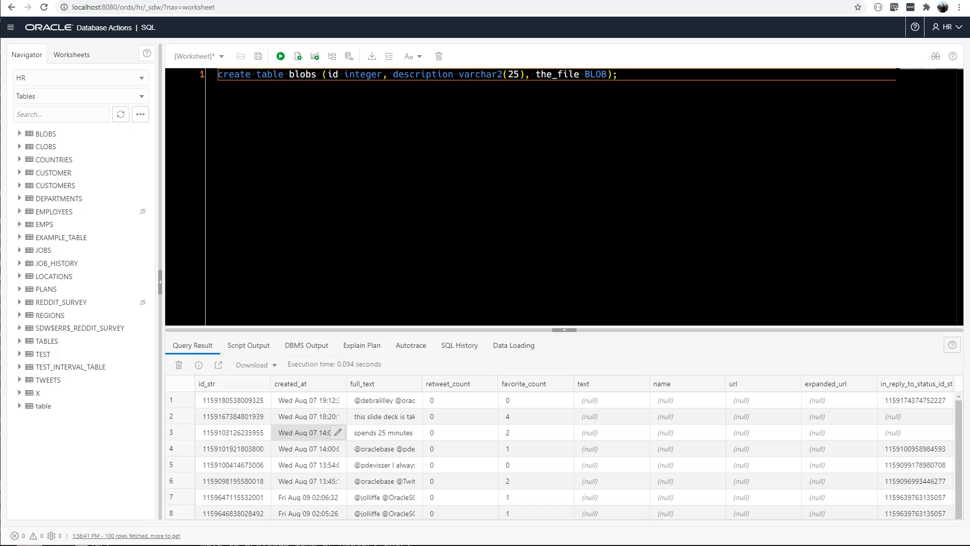
left_click(390, 57)
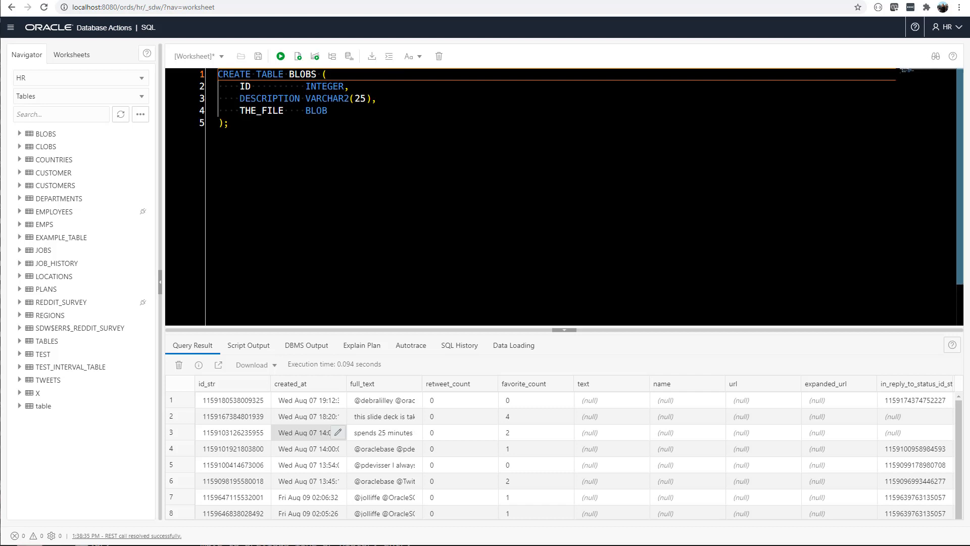
Replace the worksheet content with "select * from user_IND_COLUMNS where INDEX_NAME = 'SYS_C0012533';" and run it as a script.
key("ctrl+a")
key("Delete")
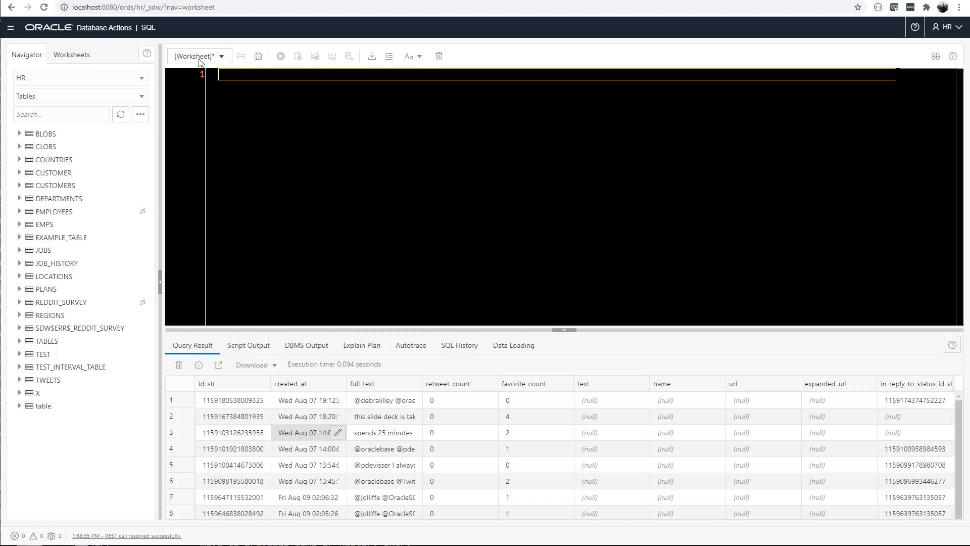
type("select * from user_IND_COLUMNS where INDEX_NAME = 'SYS_C0012533';")
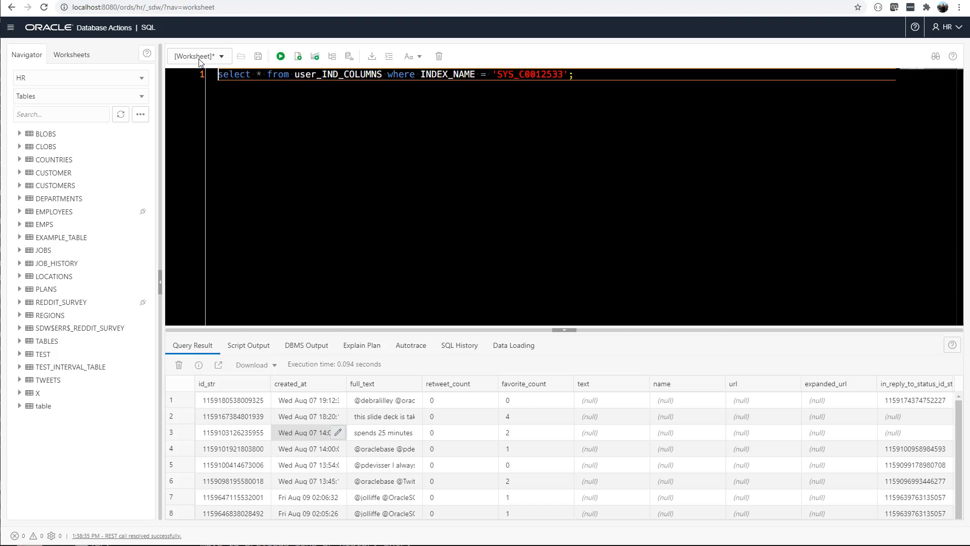
left_click(298, 57)
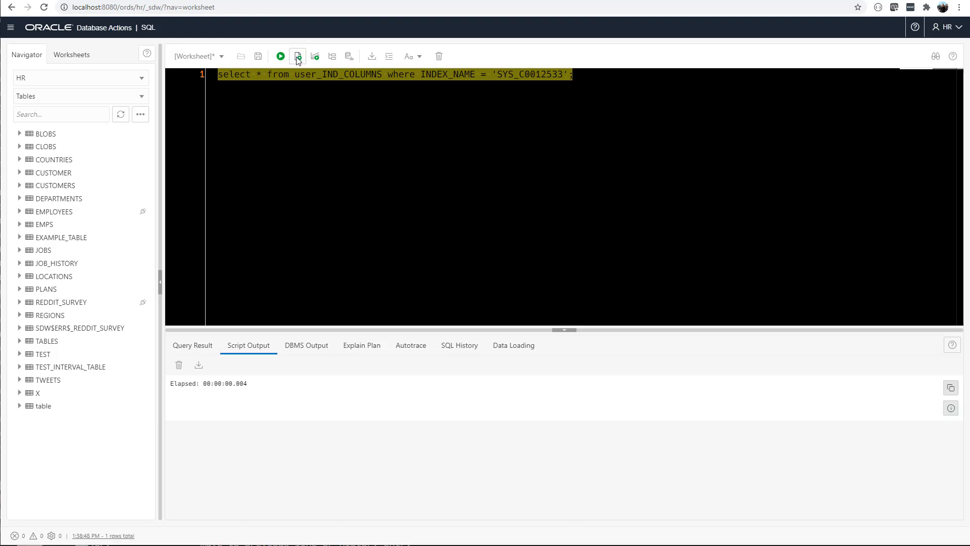
left_click_drag(368, 330, 368, 393)
scroll(360, 460, "down", 2)
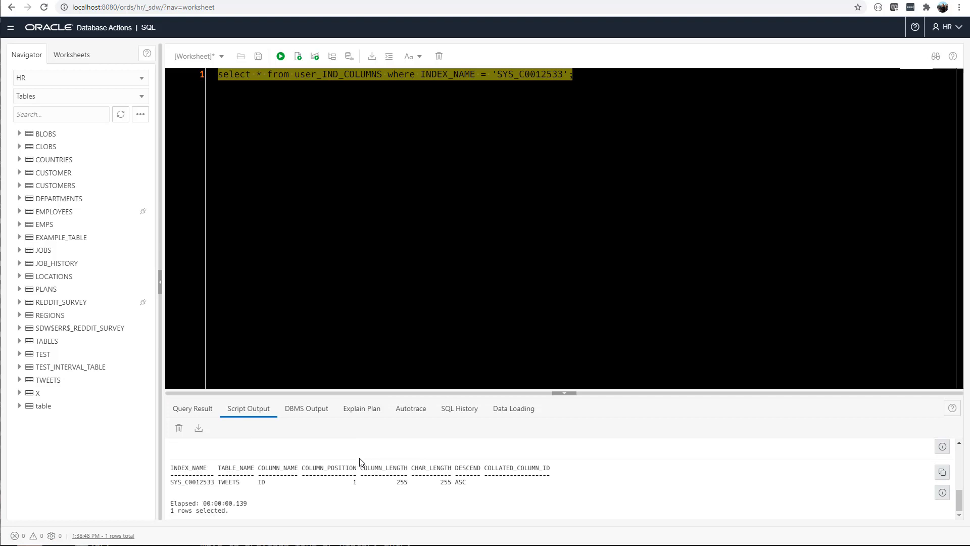
scroll(295, 497, "up", 1)
scroll(270, 490, "down", 1)
Replace the worksheet's query with "set pagesize 100" and start a second line below it.
left_click(374, 172)
left_click_drag(576, 74, 201, 81)
type("s")
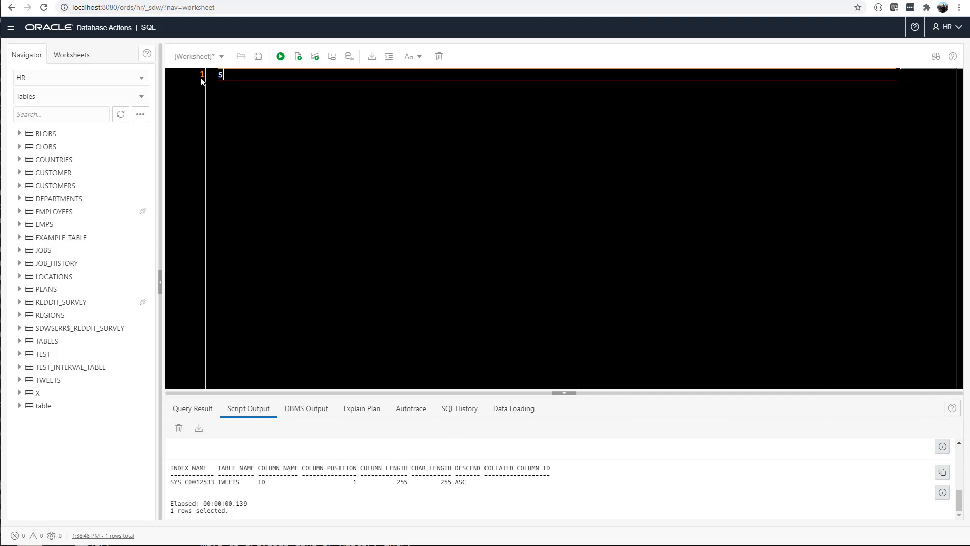
type("et pagesize 100")
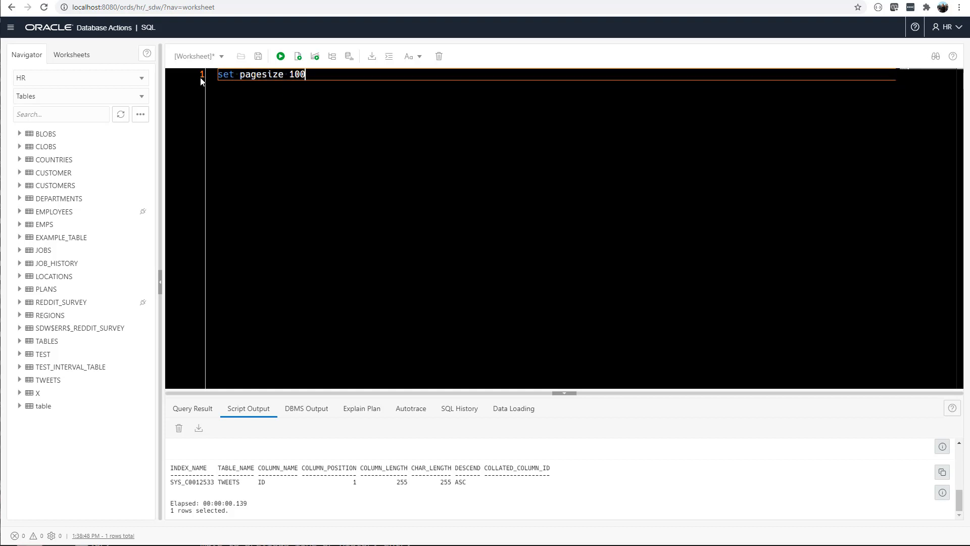
key("Return")
type("set")
key("BackSpace")
key("BackSpace")
key("BackSpace")
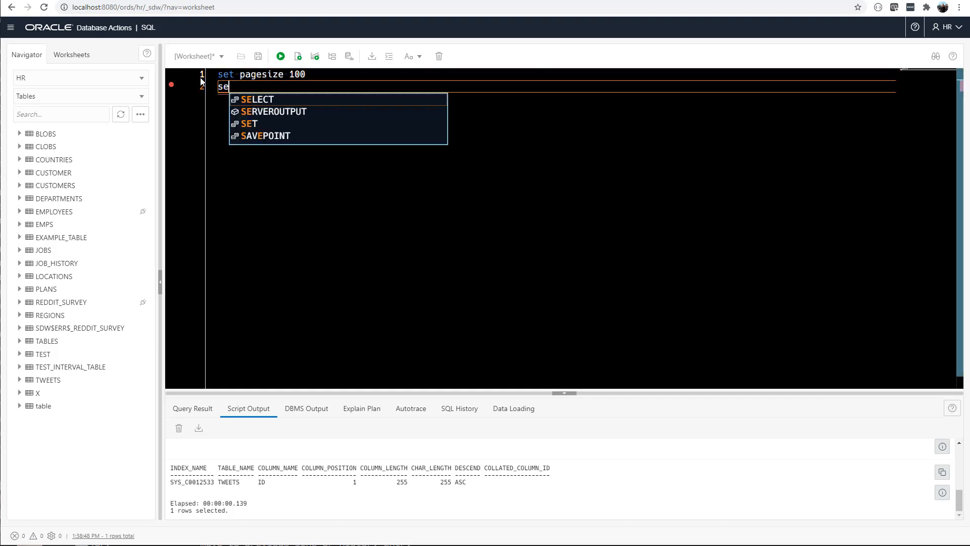
Enter "select /*csv*/ * from all_objects;" on the second line of the worksheet.
type("select * from ")
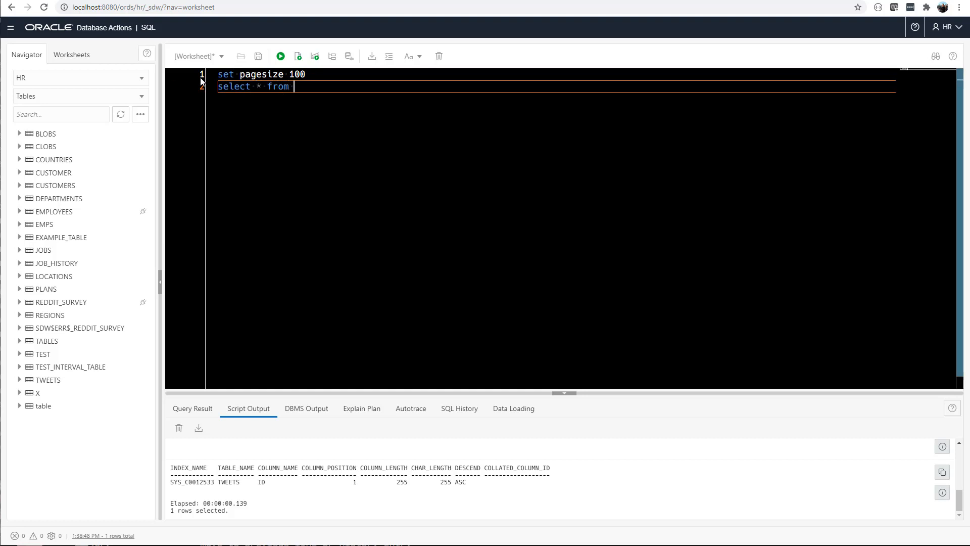
type("all_objects;")
key("Left")
key("Left")
key("Left")
key("Left")
key("Left")
key("Left")
key("Left")
key("Left")
key("Left")
key("Left")
key("Left")
key("Left")
key("Left")
key("Left")
key("Left")
key("Left")
key("Left")
key("Left")
type("/*csv*/")
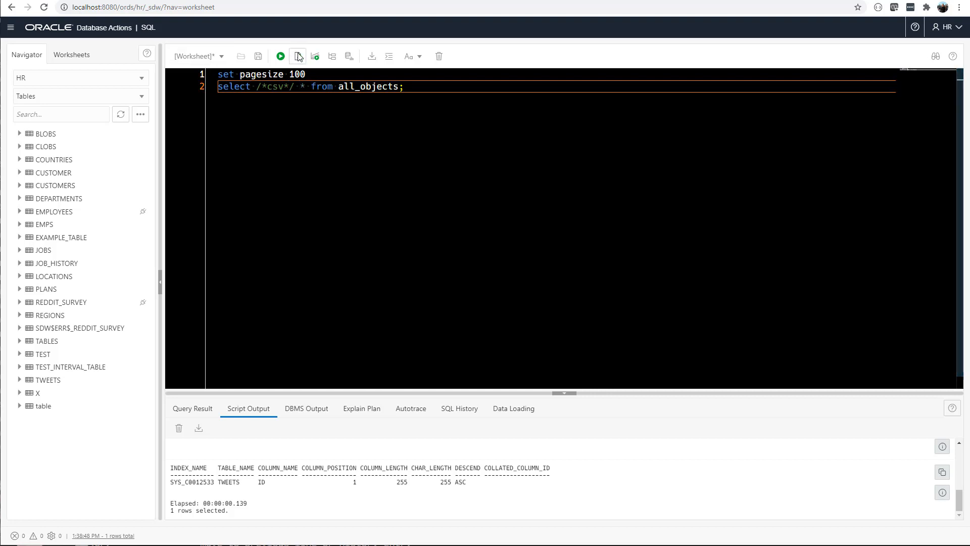
Run both statements as a script and look through the CSV rows in an enlarged output area.
key("F5")
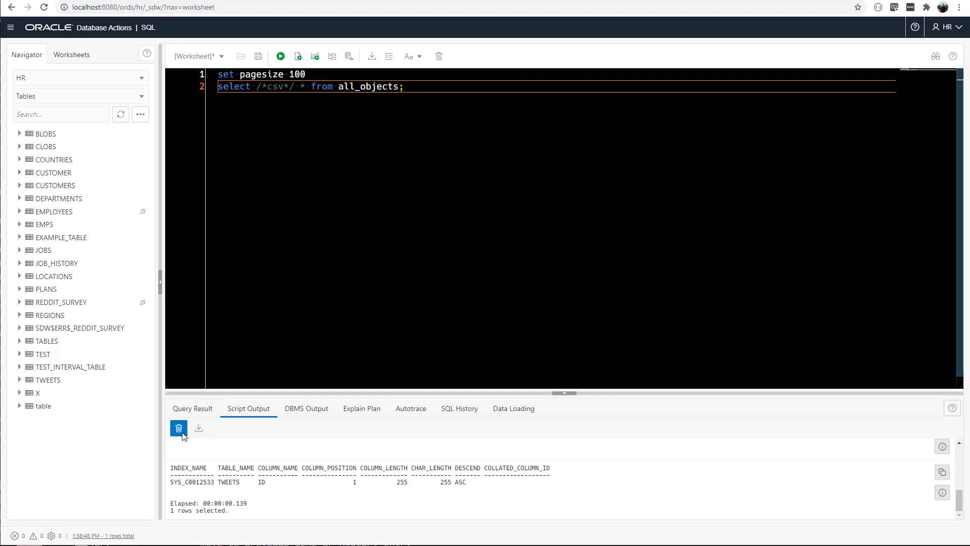
left_click(298, 57)
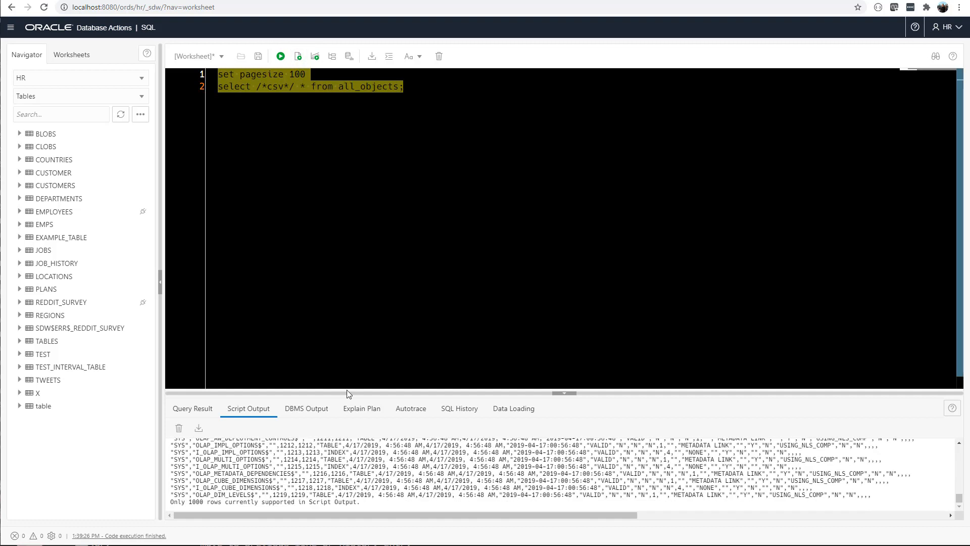
left_click_drag(347, 392, 334, 229)
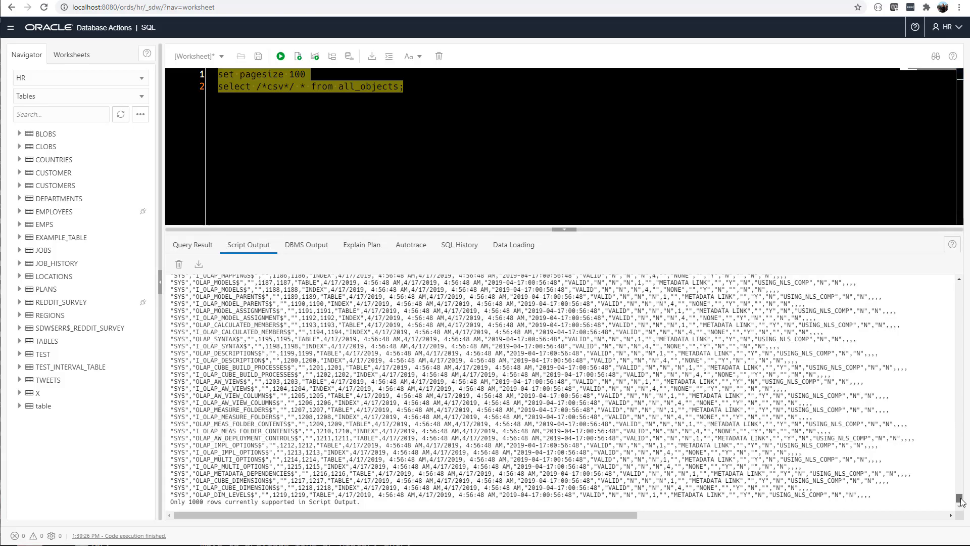
left_click_drag(960, 500, 955, 307)
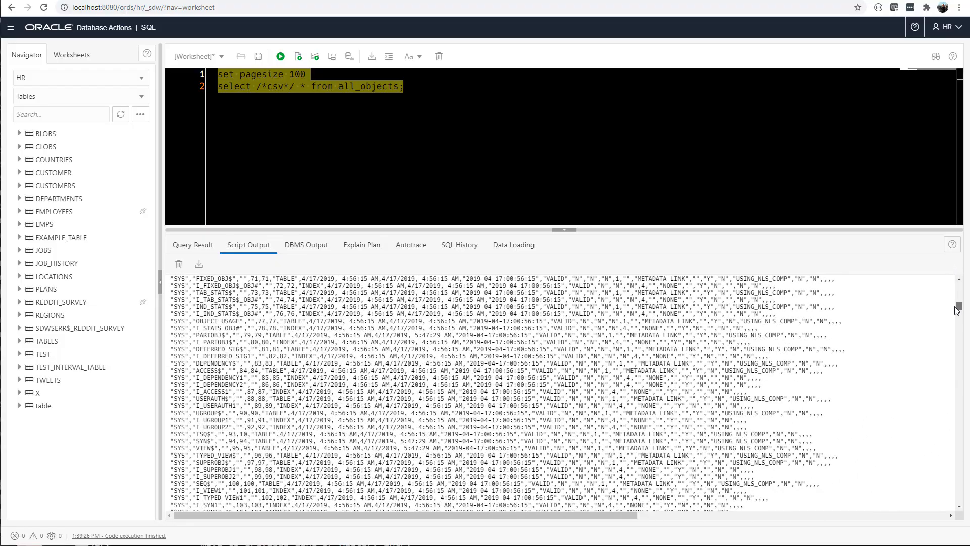
Clear the worksheet and recall the earlier statement "select * from user_indexes where table_name = 'TWEETS'" from history.
left_click(404, 87)
key("ctrl+a")
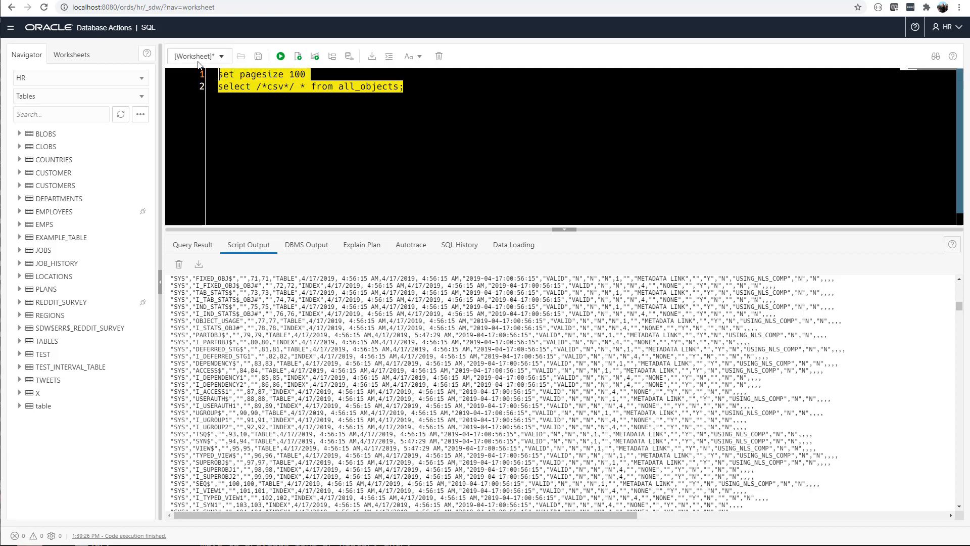
key("BackSpace")
key("ctrl+Up")
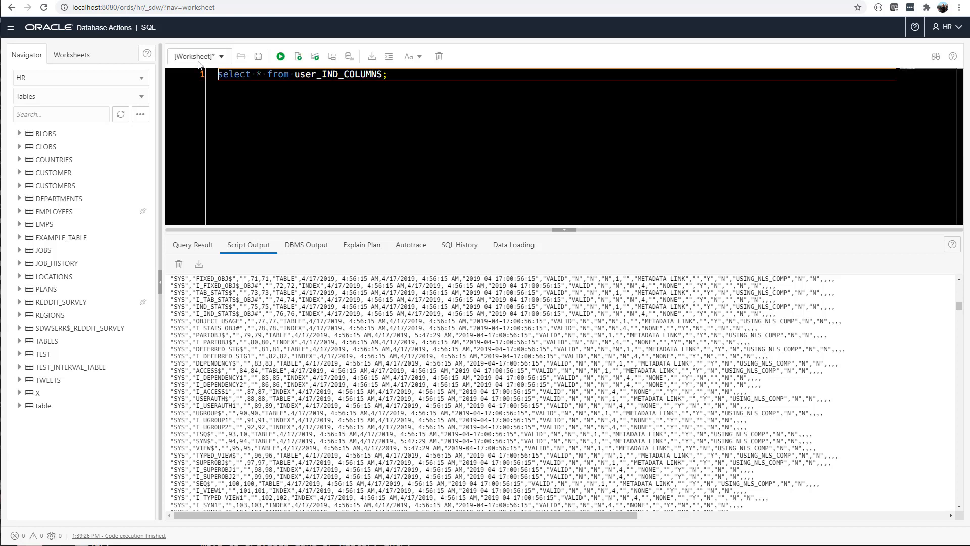
key("ctrl+Up")
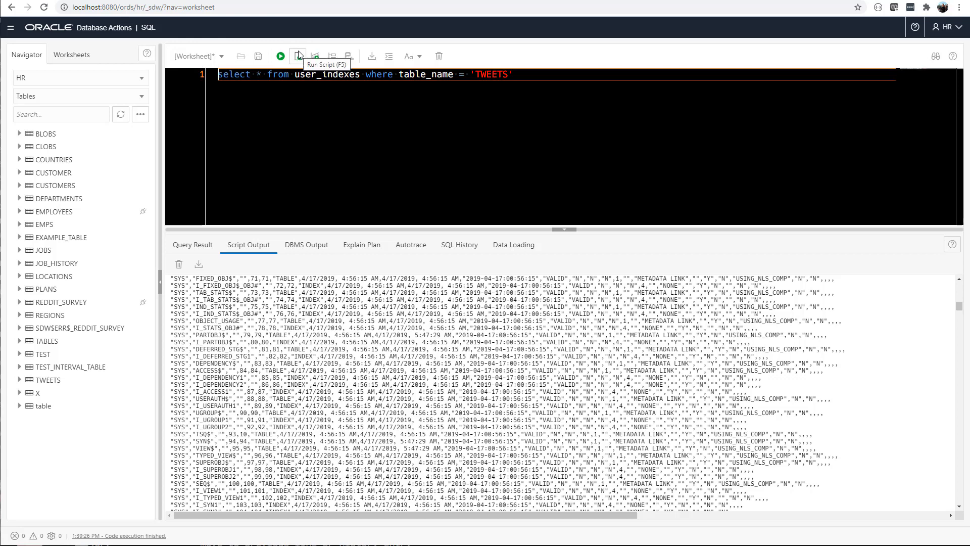
Generate the explain plan for the user_indexes query and look through its operations from start to end.
left_click(333, 59)
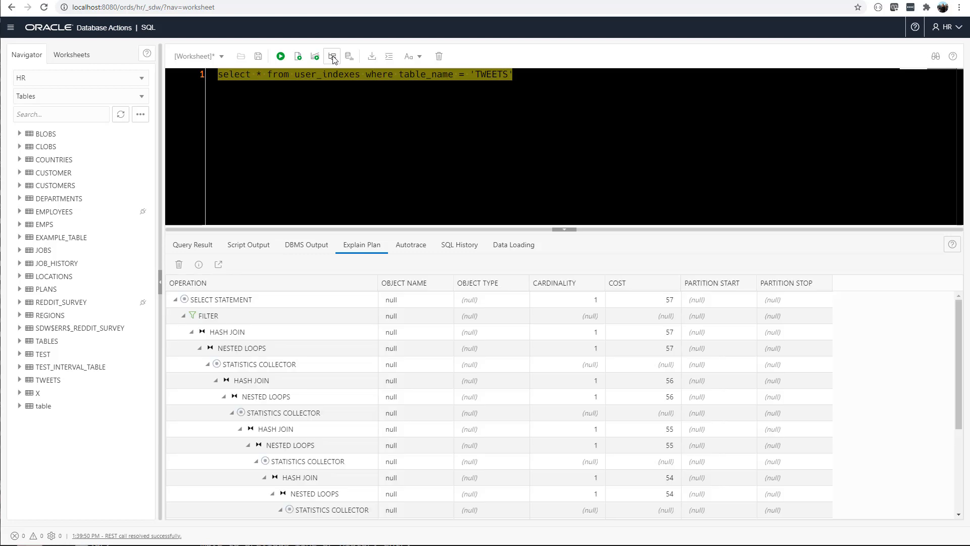
scroll(946, 389, "down", 2)
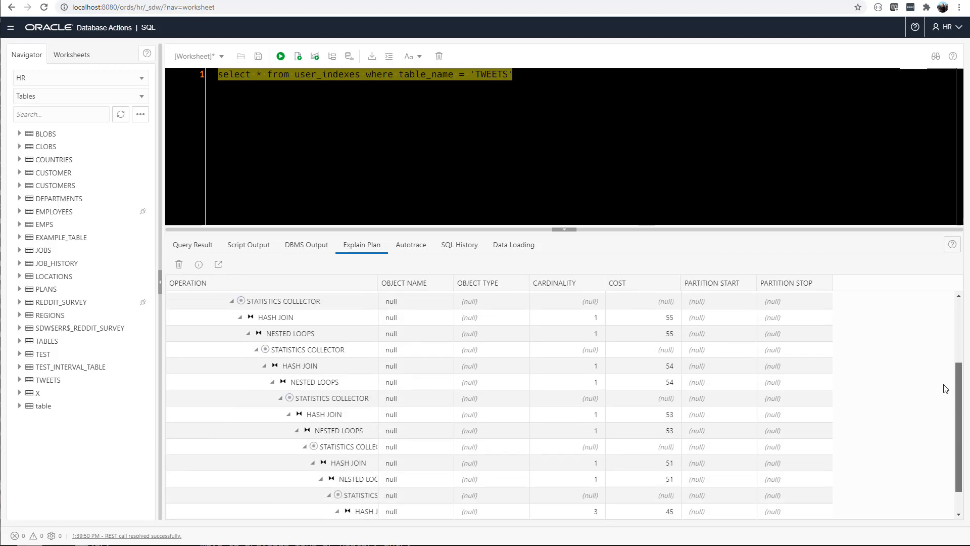
left_click_drag(944, 385, 949, 419)
left_click(487, 117)
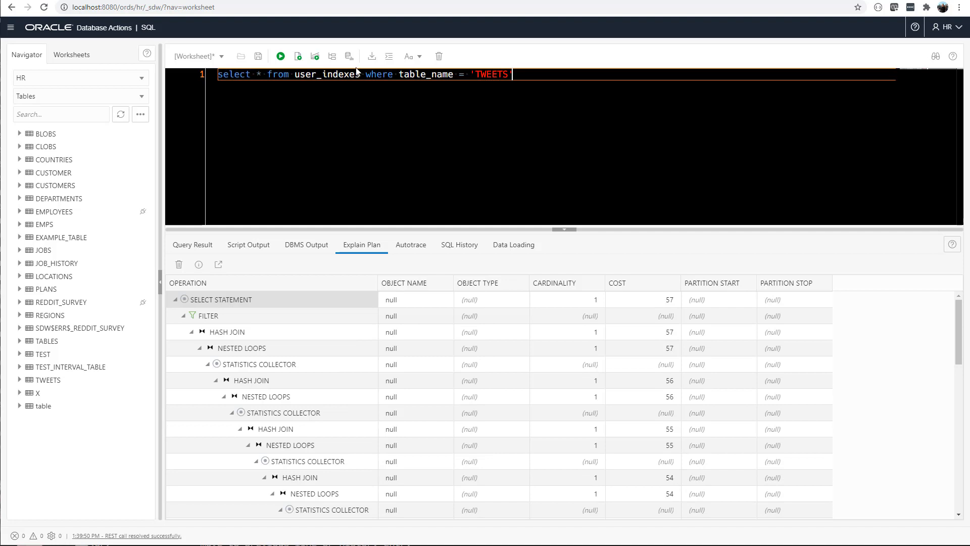
left_click(336, 60)
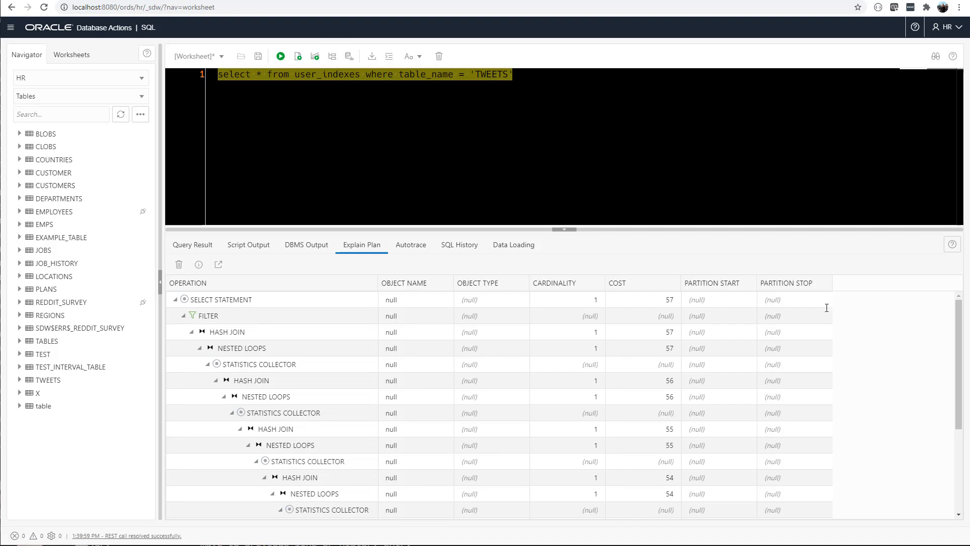
scroll(958, 354, "down", 3)
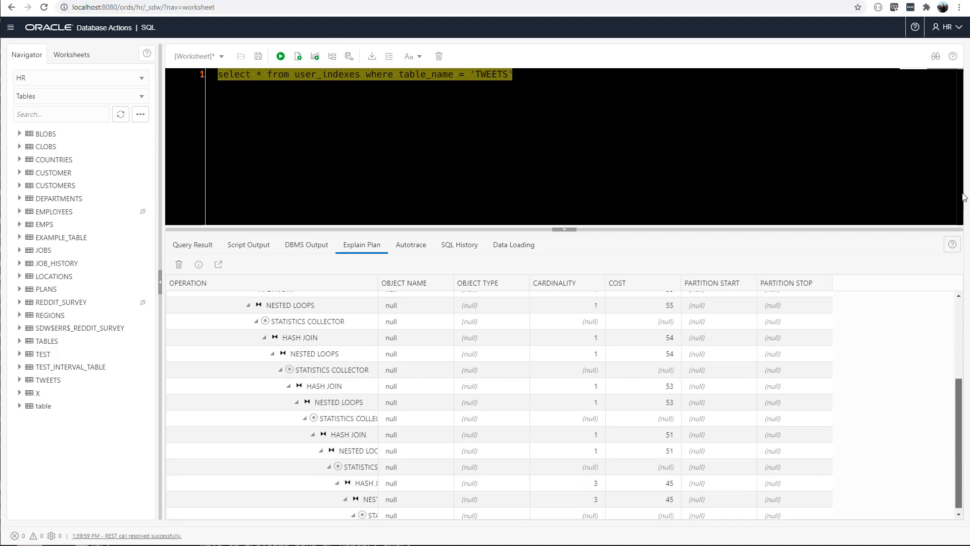
left_click_drag(963, 193, 955, 116)
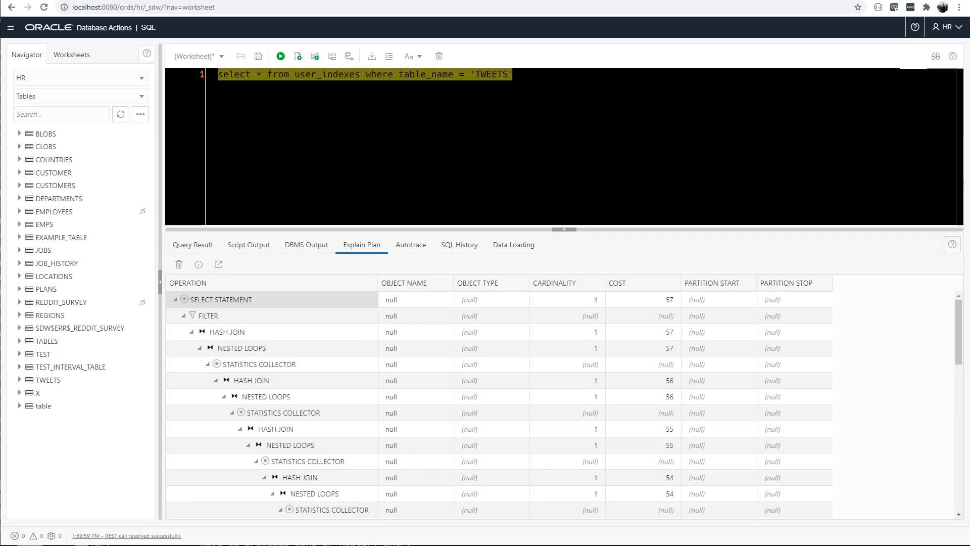
Run Autotrace on the query and examine its statistics and the accompanying explain plan.
left_click(350, 58)
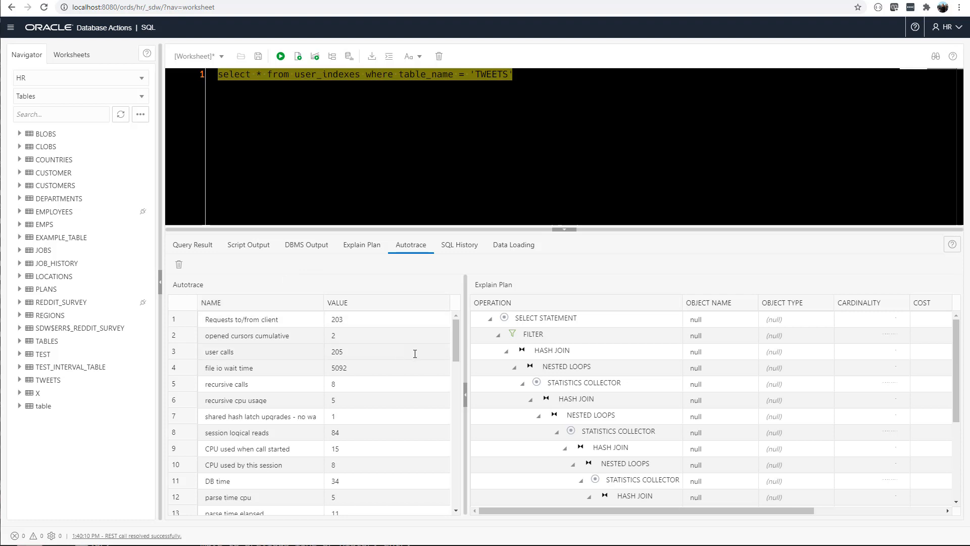
left_click_drag(456, 345, 457, 294)
left_click_drag(957, 329, 954, 252)
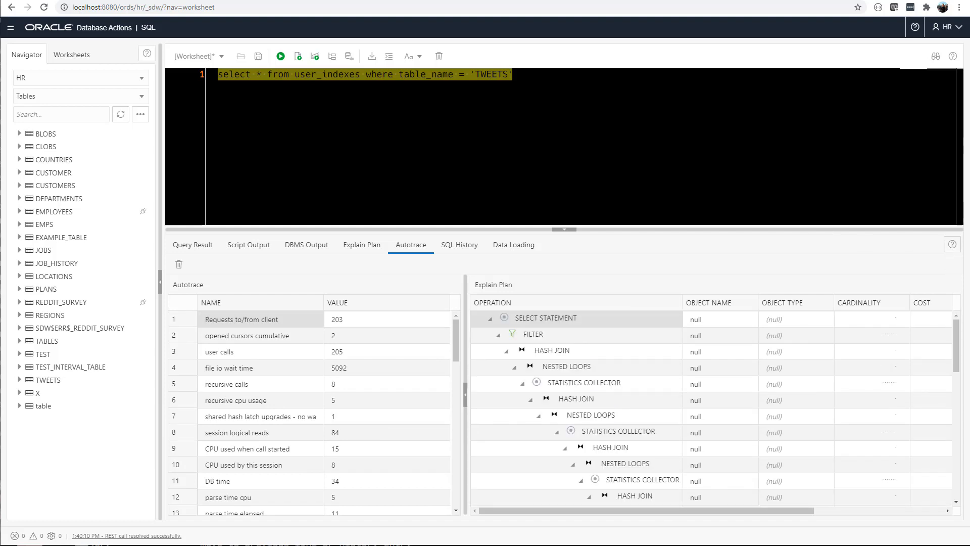
Search the SQL history for "tweet".
left_click(465, 247)
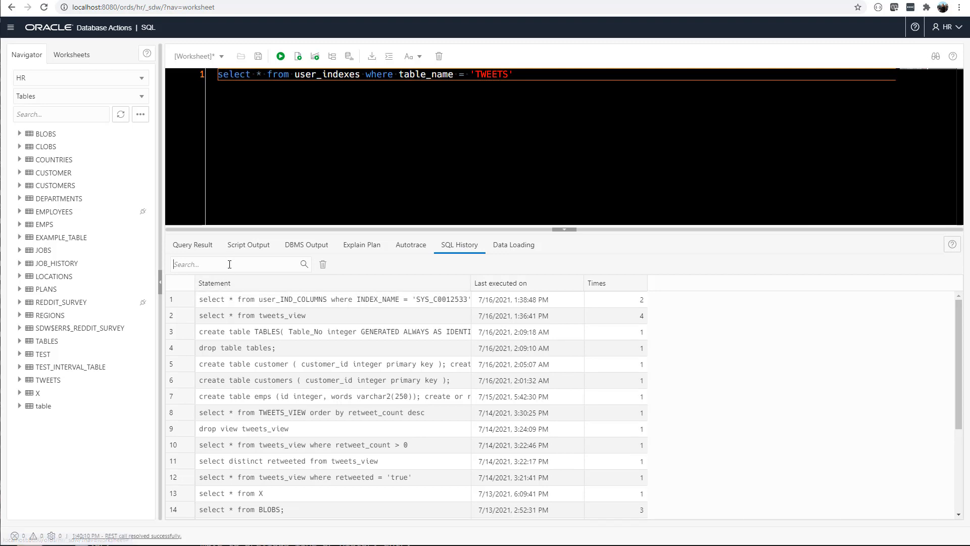
type("tweet")
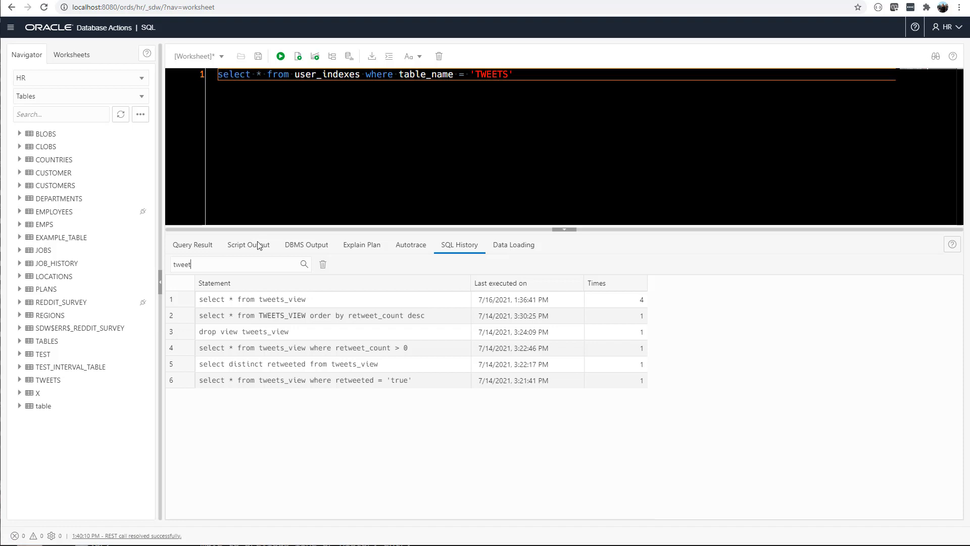
Clear the worksheet and step back through history to recall the SELECT with the FIRST_ROWS(101) hint on HR.TWEETS.
left_click(303, 167)
key("ctrl+a")
key("Delete")
key("ctrl+Up")
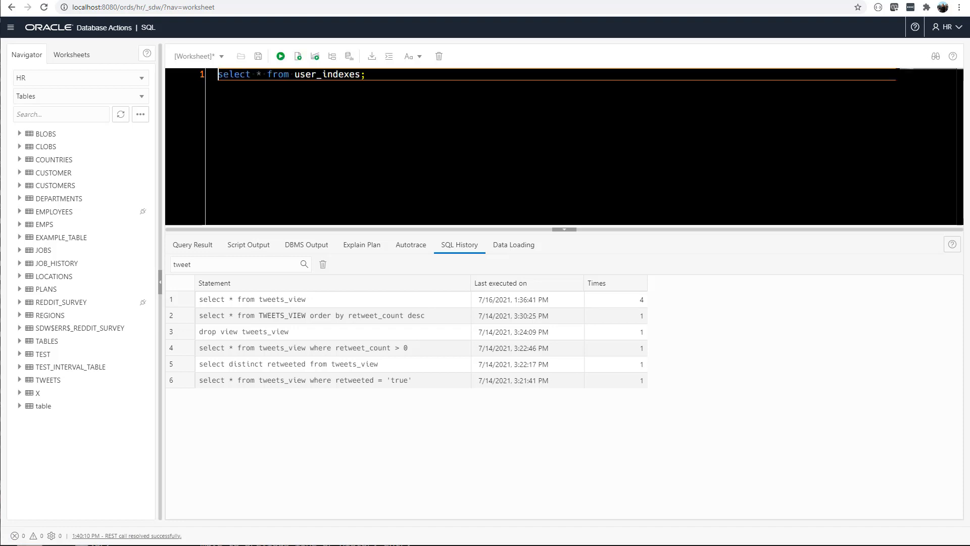
key("ctrl+Up")
key("ctrl+Up")
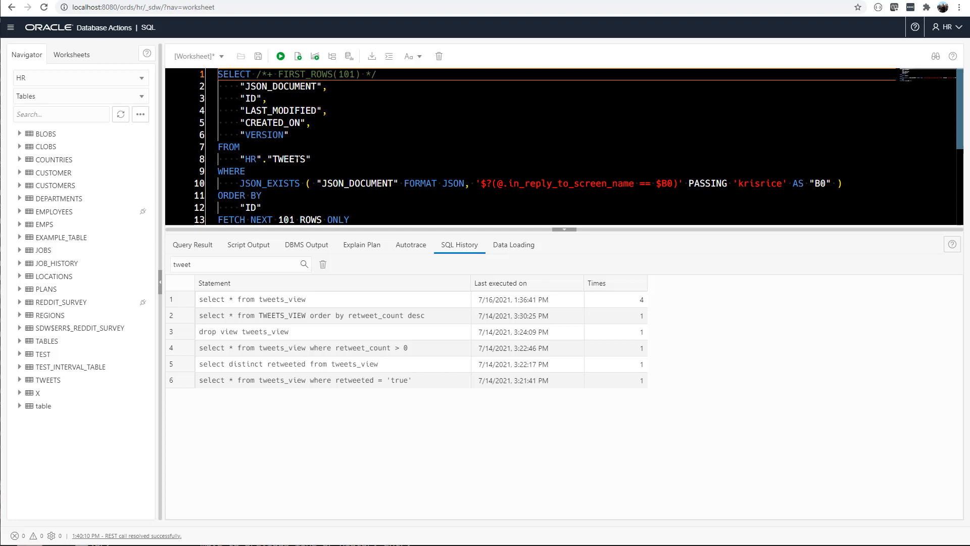
Empty the worksheet of the recalled statement and clear the SQL history search filter.
key("ctrl+a")
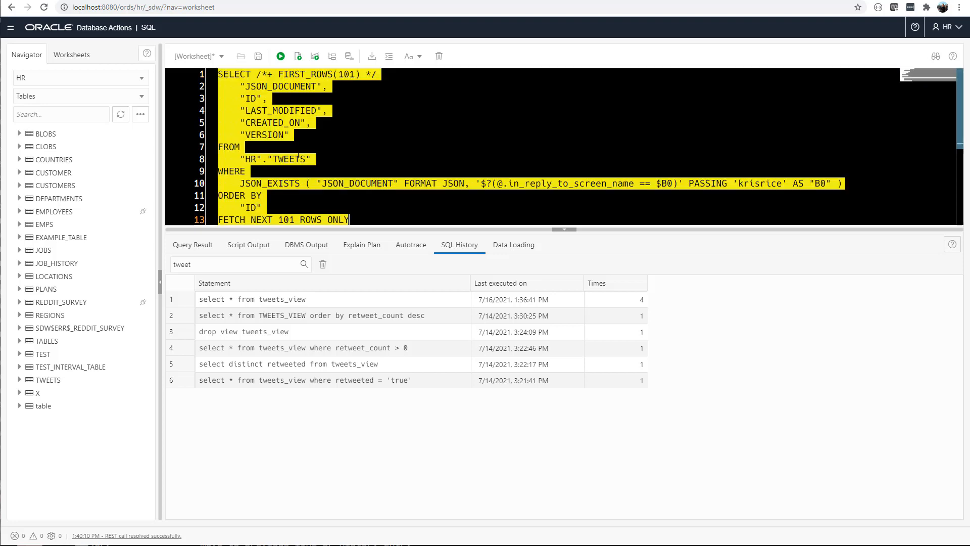
key("Delete")
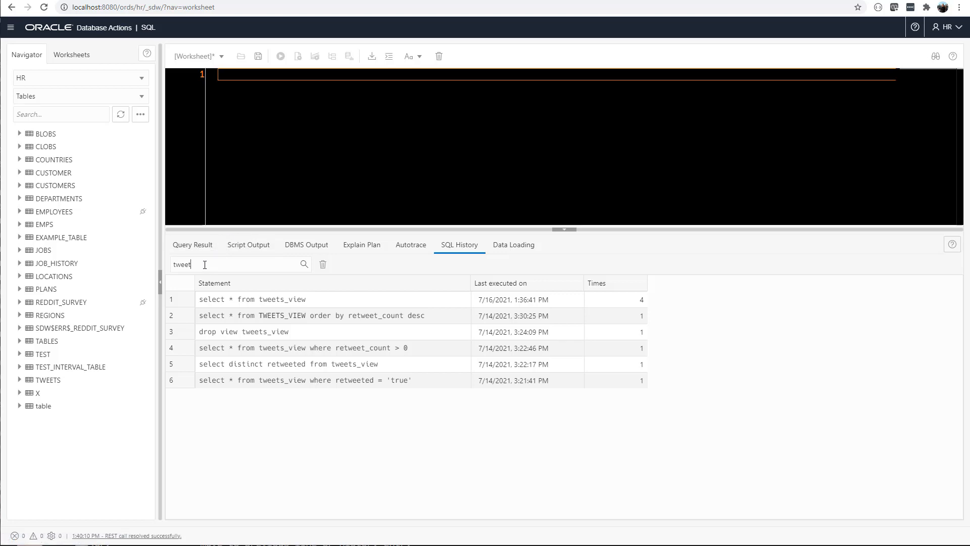
key("BackSpace")
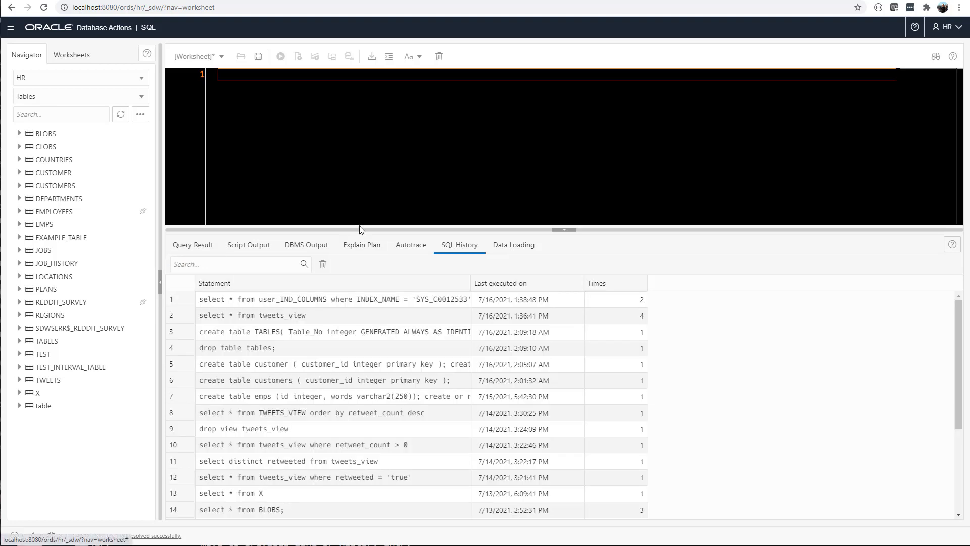
left_click_drag(360, 228, 357, 330)
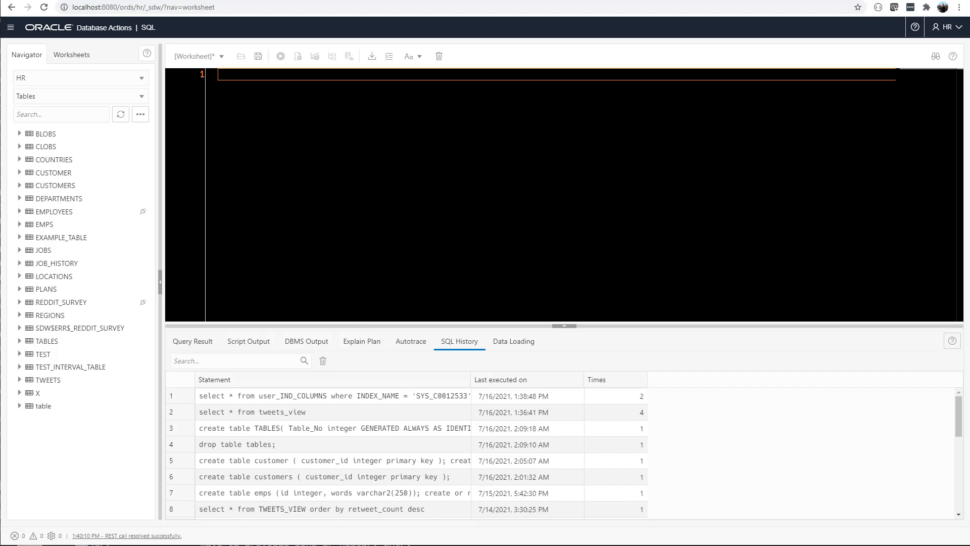
Set the code editor theme to Light in the preferences and save.
left_click(958, 28)
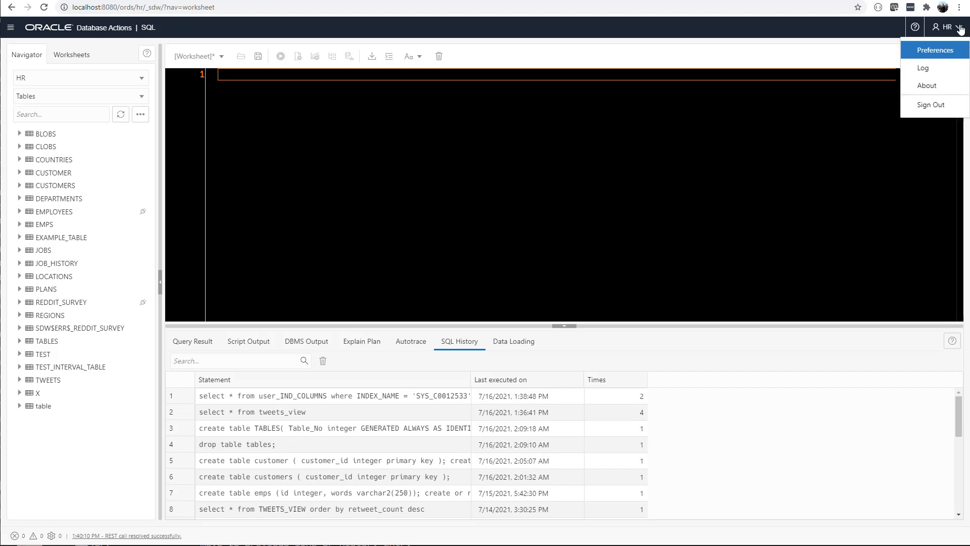
left_click(954, 51)
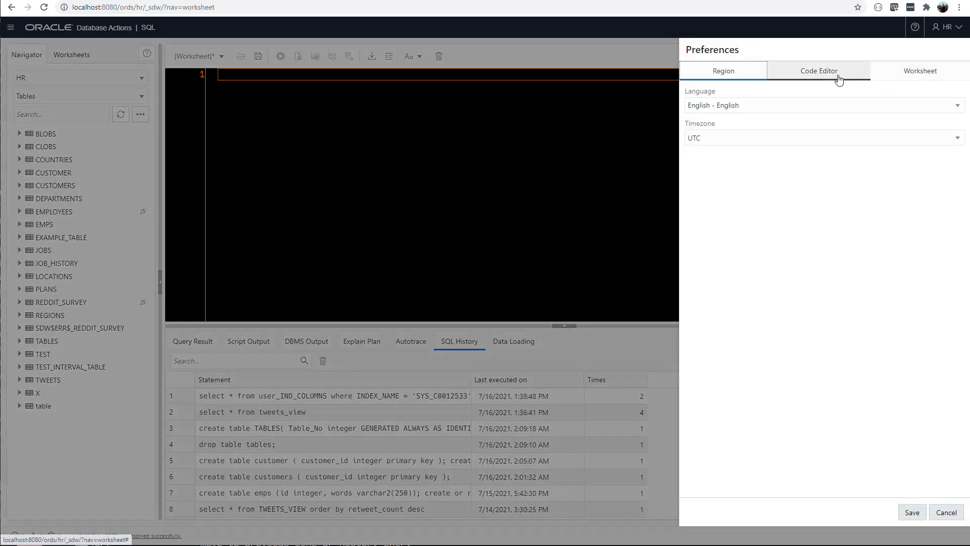
left_click(837, 76)
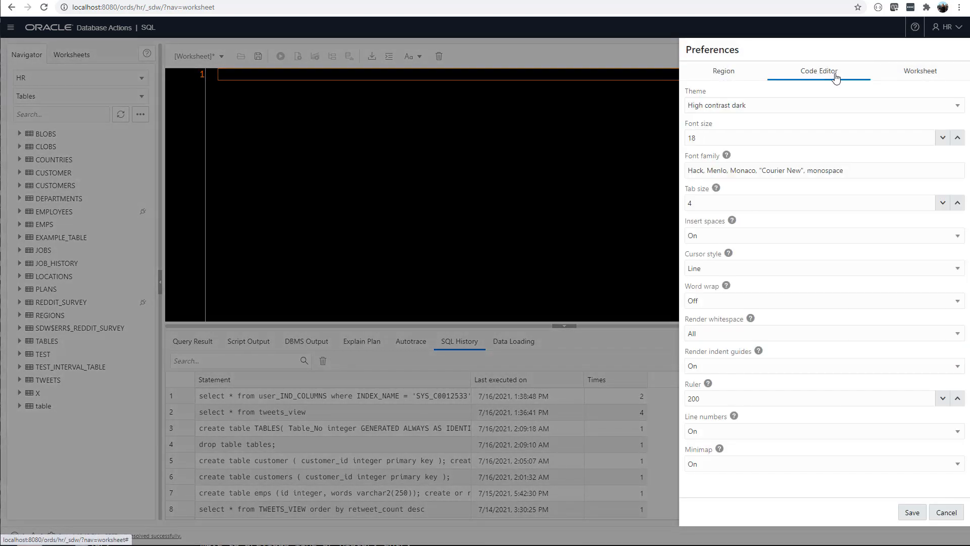
left_click(812, 107)
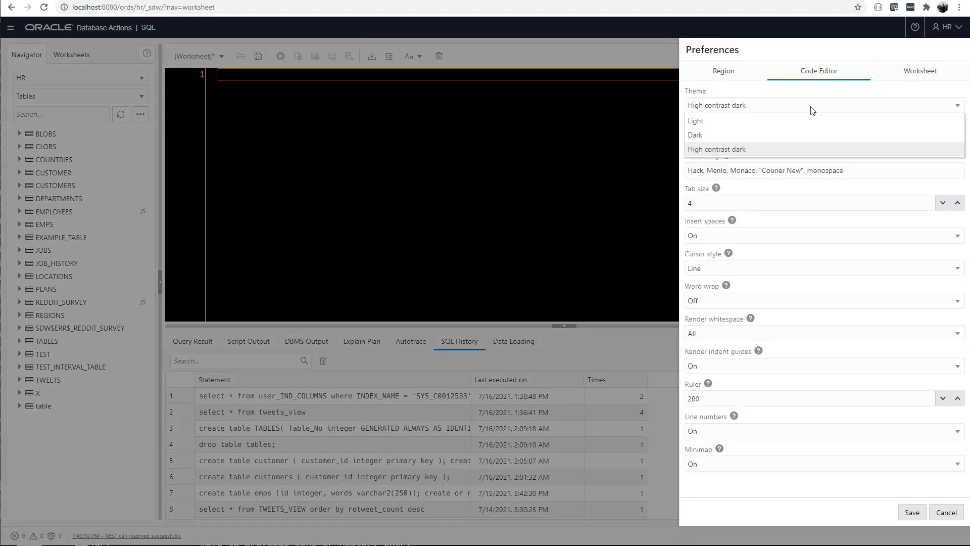
left_click(798, 122)
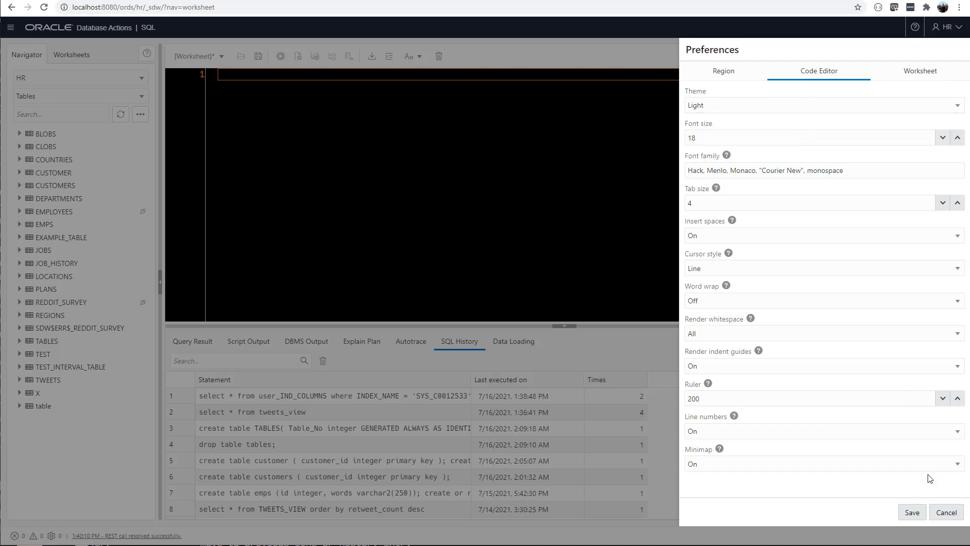
left_click(919, 518)
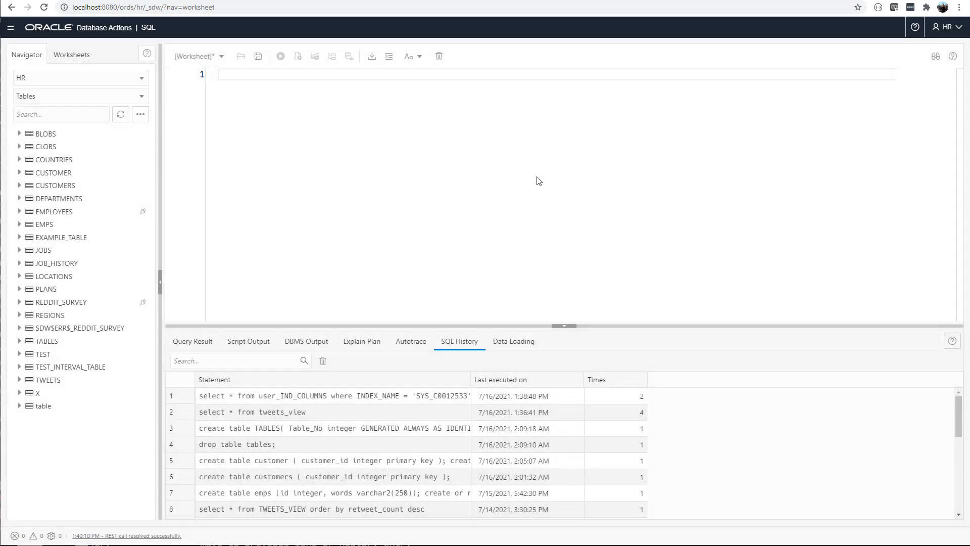
Set the code editor theme to High contrast dark in the preferences and save.
left_click(954, 29)
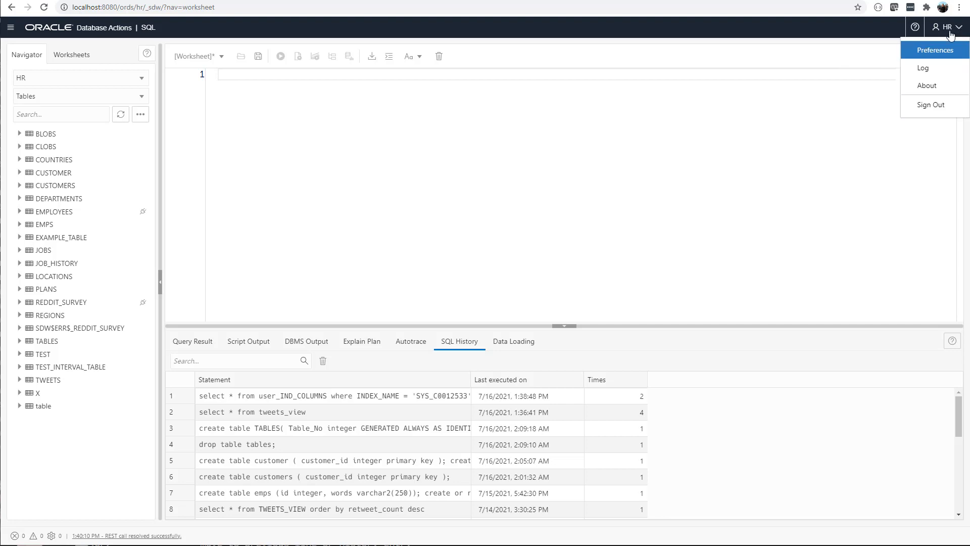
left_click(935, 50)
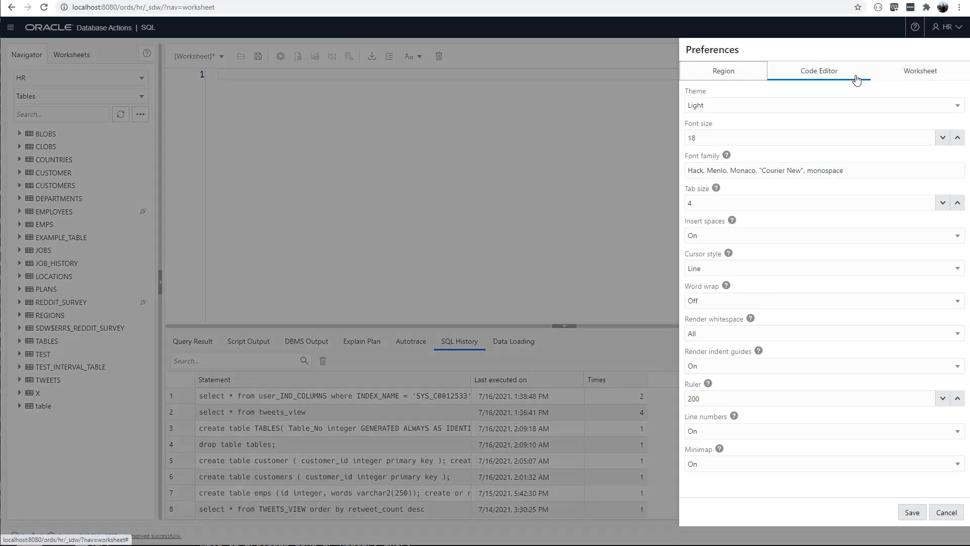
left_click(790, 106)
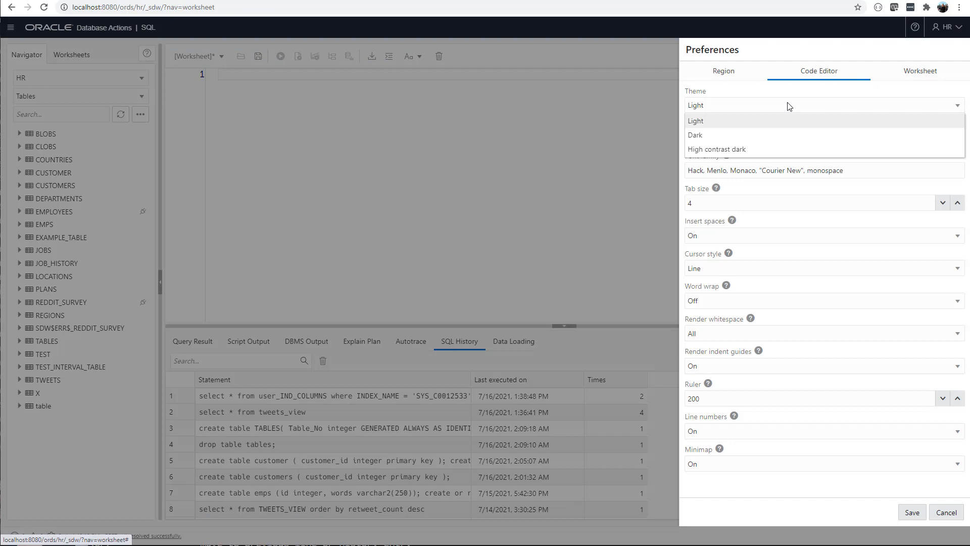
left_click(768, 148)
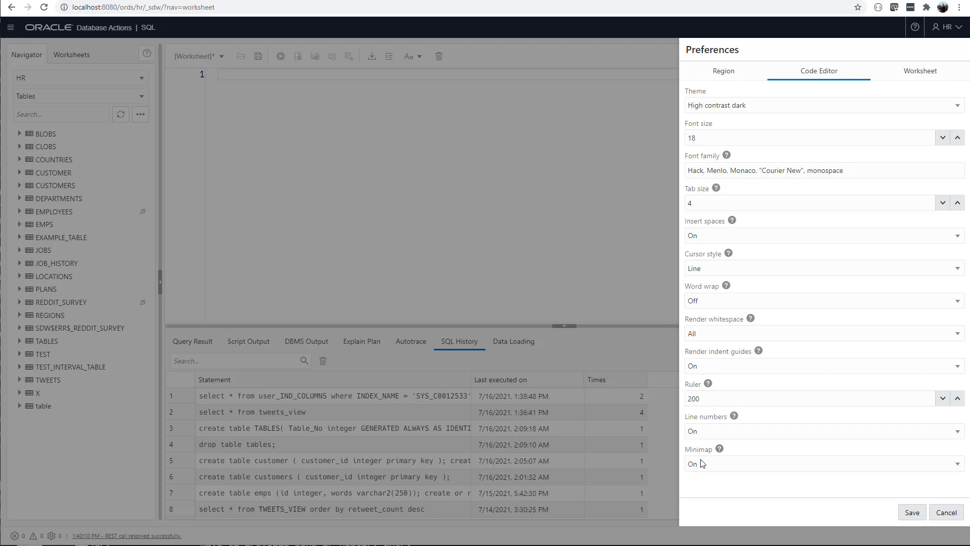
left_click(913, 513)
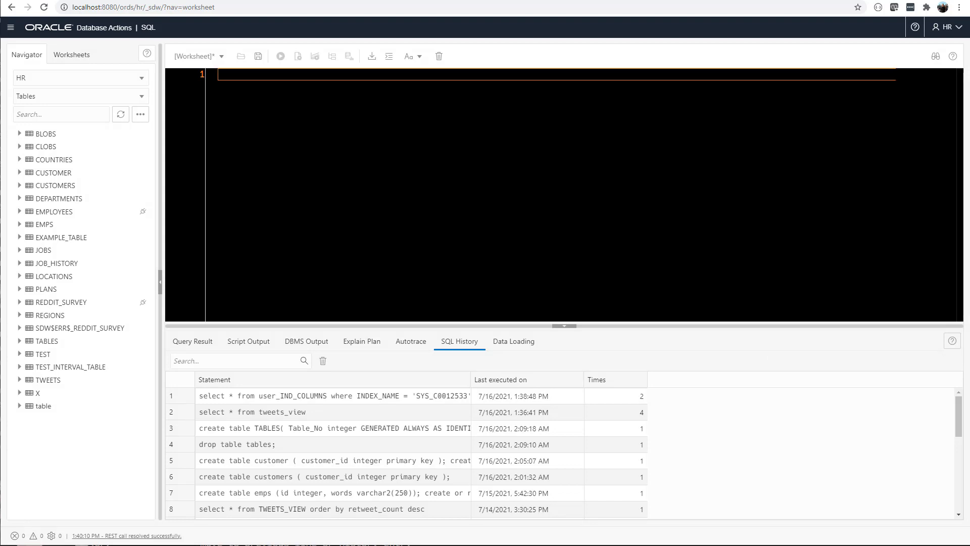
Expand the EMPLOYEES table's columns and enter "SELECT", a blank line and "from employees" in the worksheet.
left_click(20, 213)
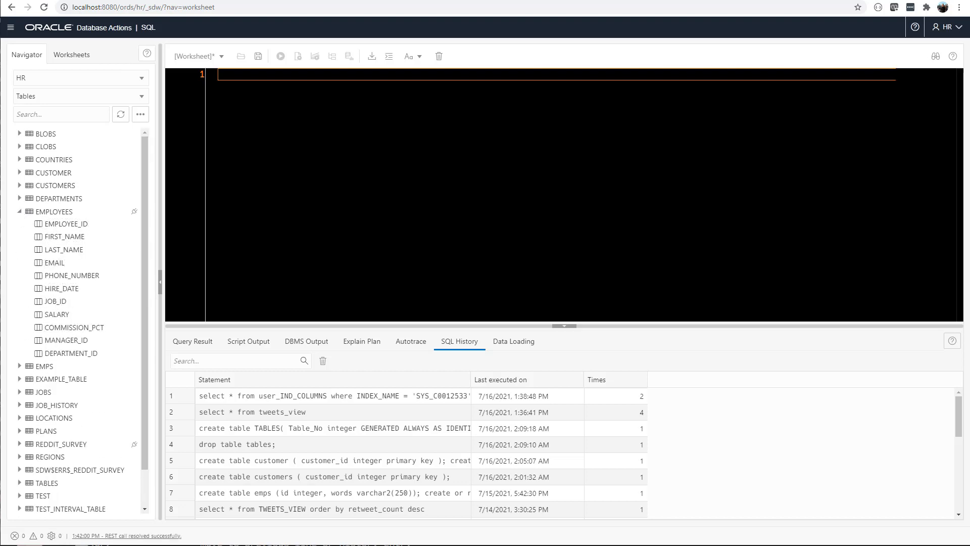
type("select")
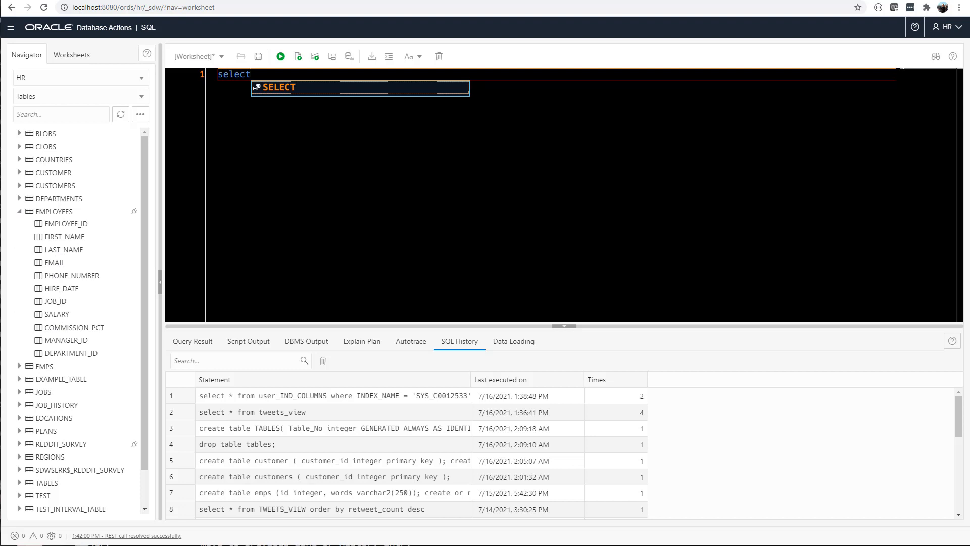
key("Return")
key("Return")
key("Return")
type("from ")
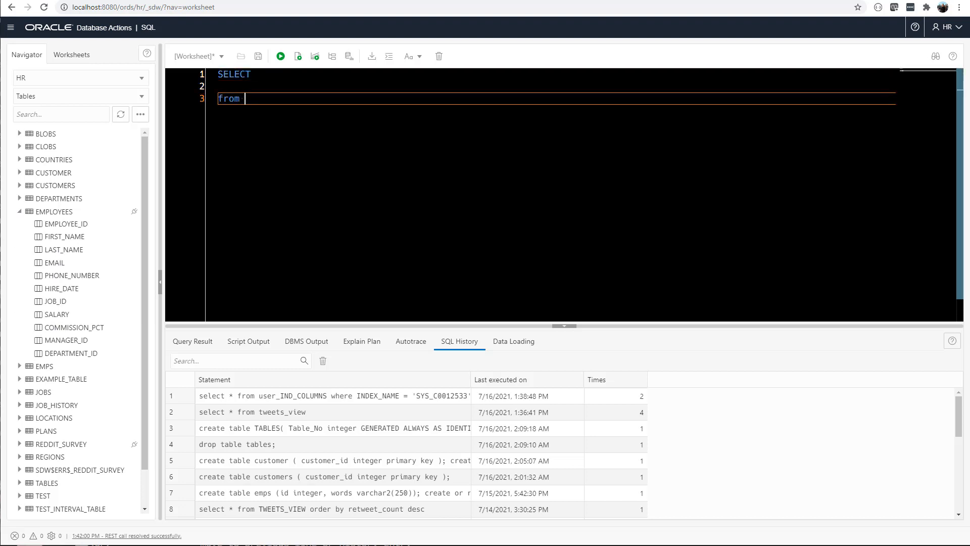
type("employees")
Complete the SELECT list with FIRST_NAME, LAST_NAME and SALARY using code completion suggestions.
left_click(251, 74)
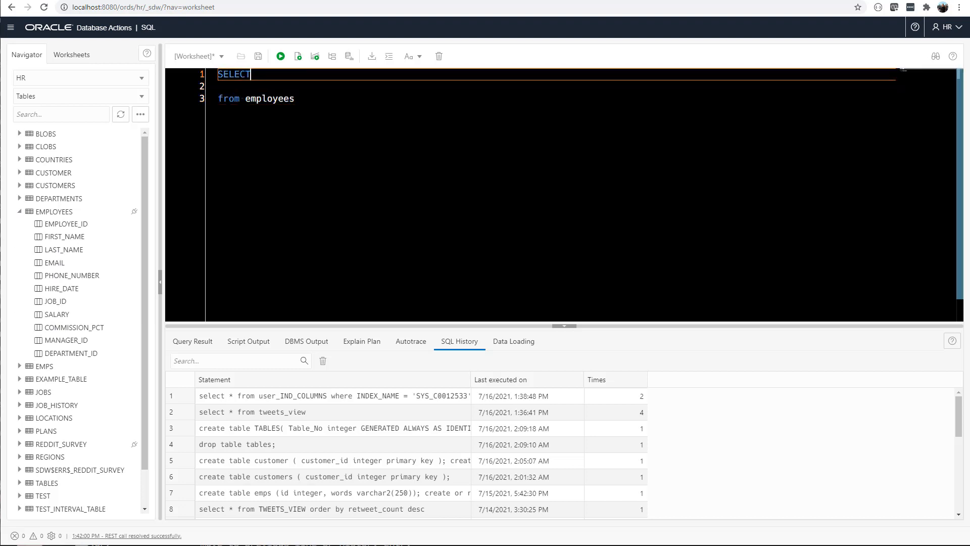
key("ctrl+space")
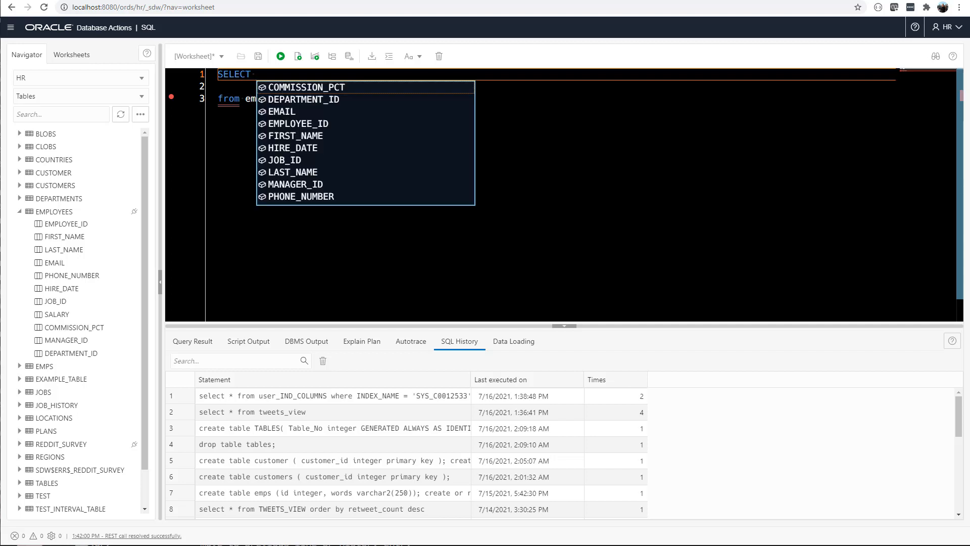
left_click(296, 135)
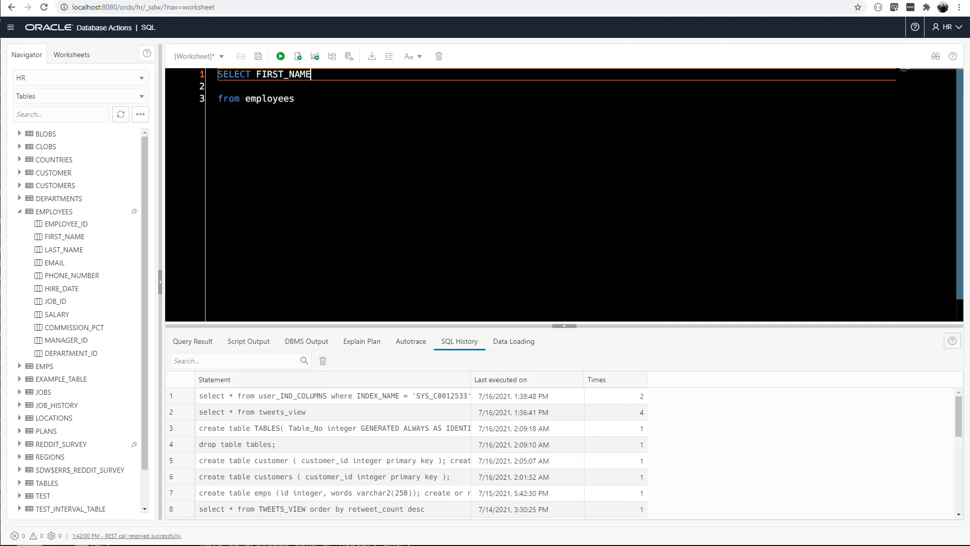
type(", las")
key("Return")
type(", sa")
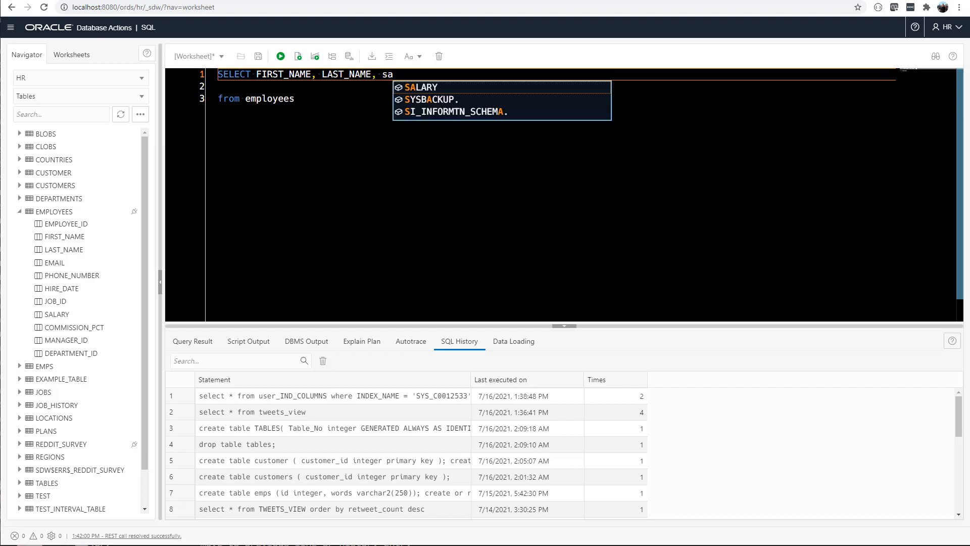
key("Return")
Add "where COMMISSION_PCT is not null" below the from clause, using completion for the column name, and run the query.
key("Down")
key("Down")
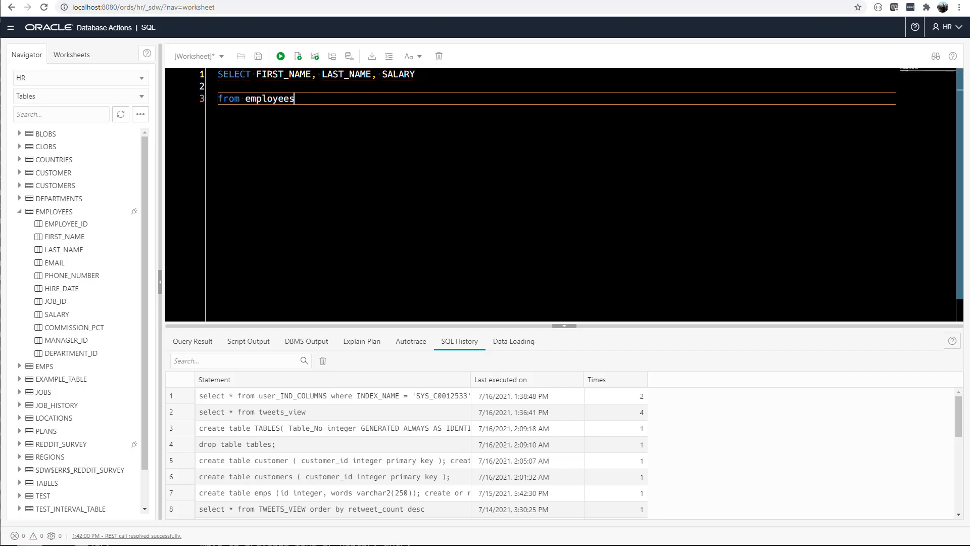
key("Return")
key("Return")
type("where")
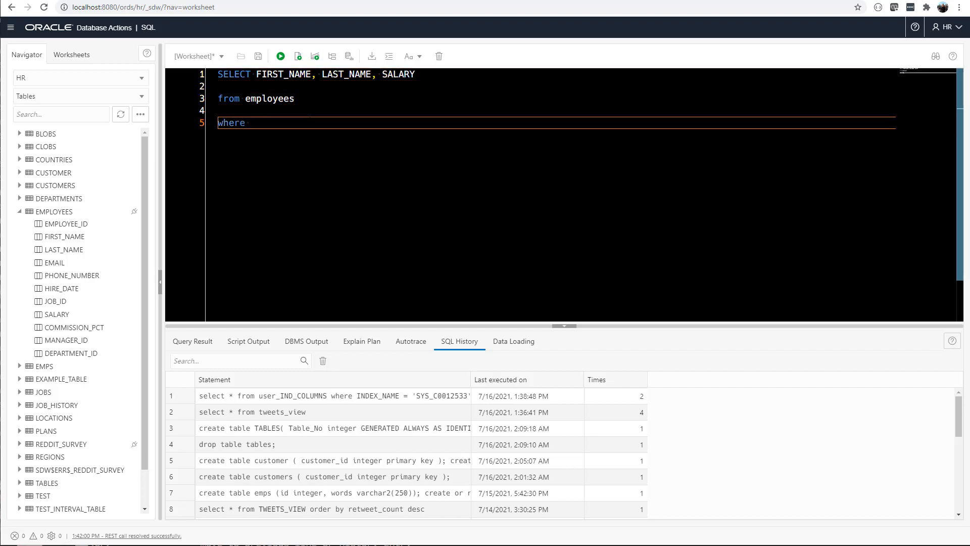
key("ctrl+space")
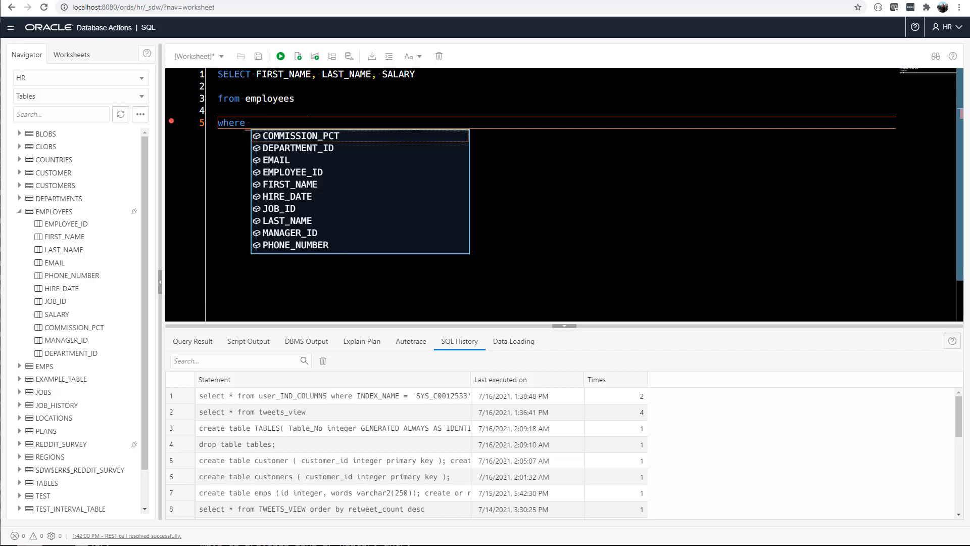
type("com")
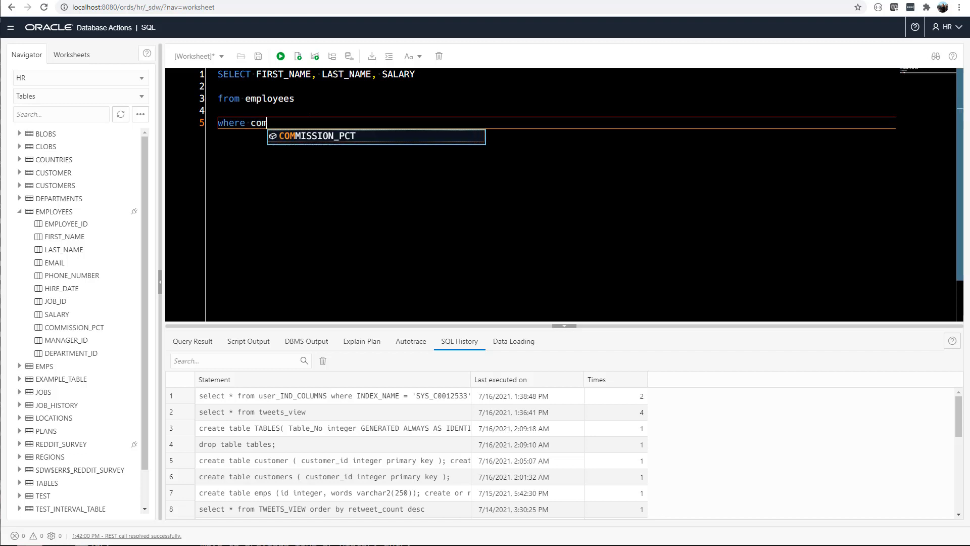
key("Return")
type("is not null")
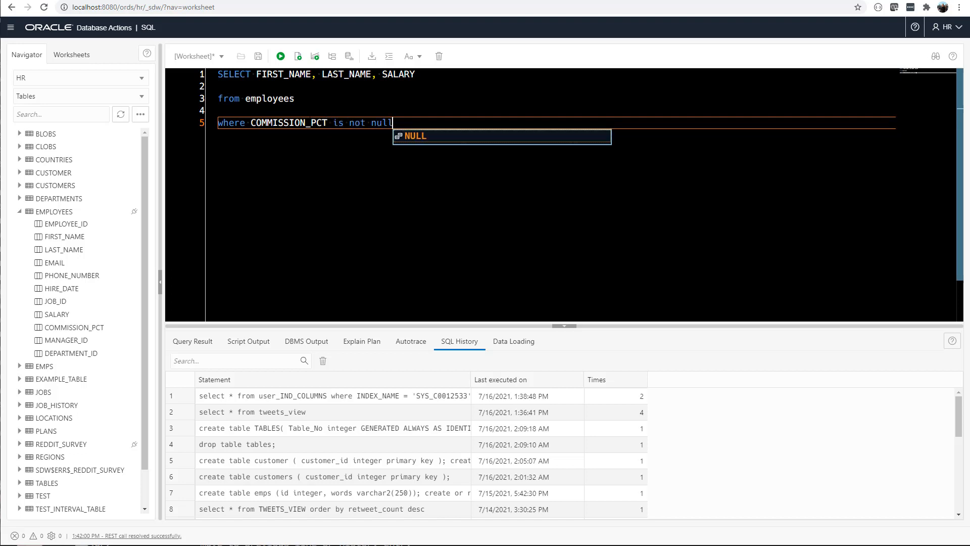
key("ctrl+Return")
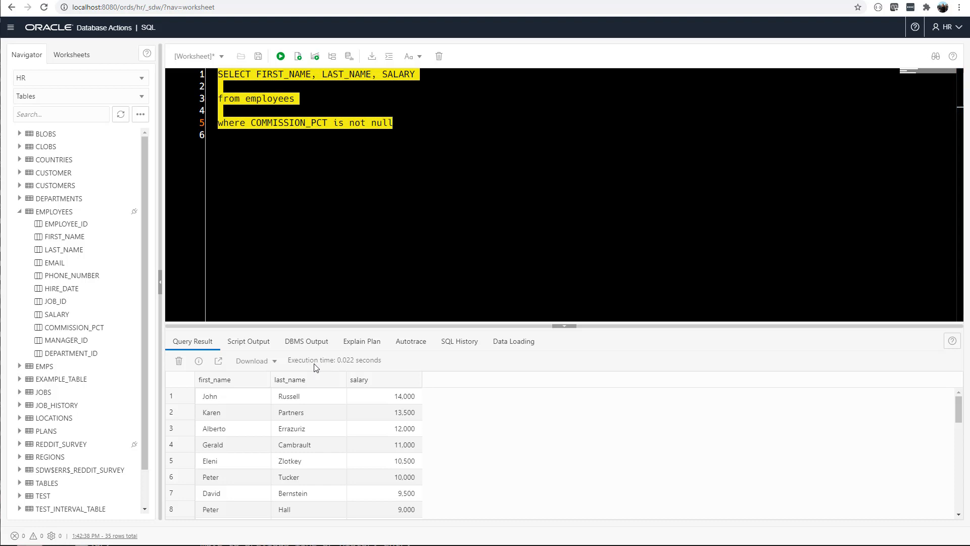
Delete the query from the worksheet and select the SQL text behind the query result in its information popup.
left_click(401, 144)
left_click_drag(395, 123, 198, 66)
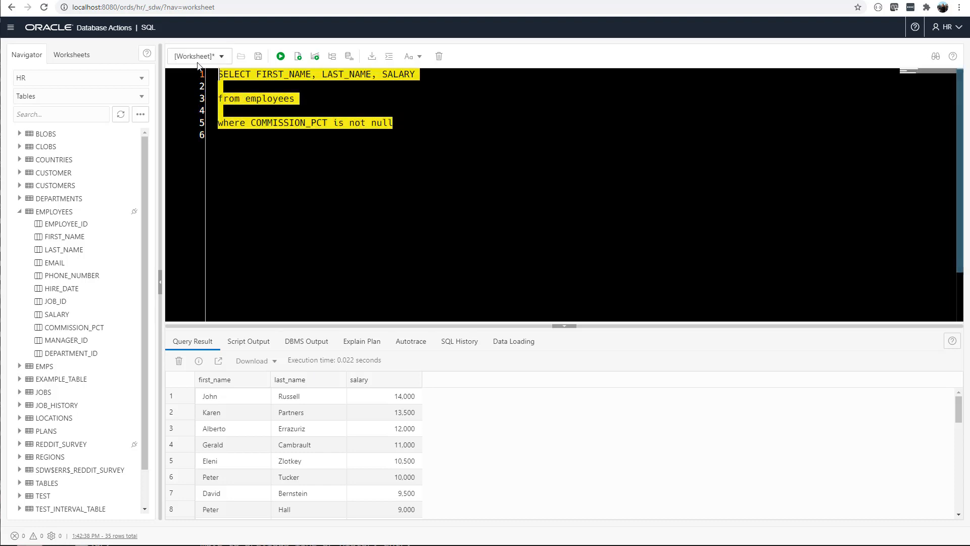
key("BackSpace")
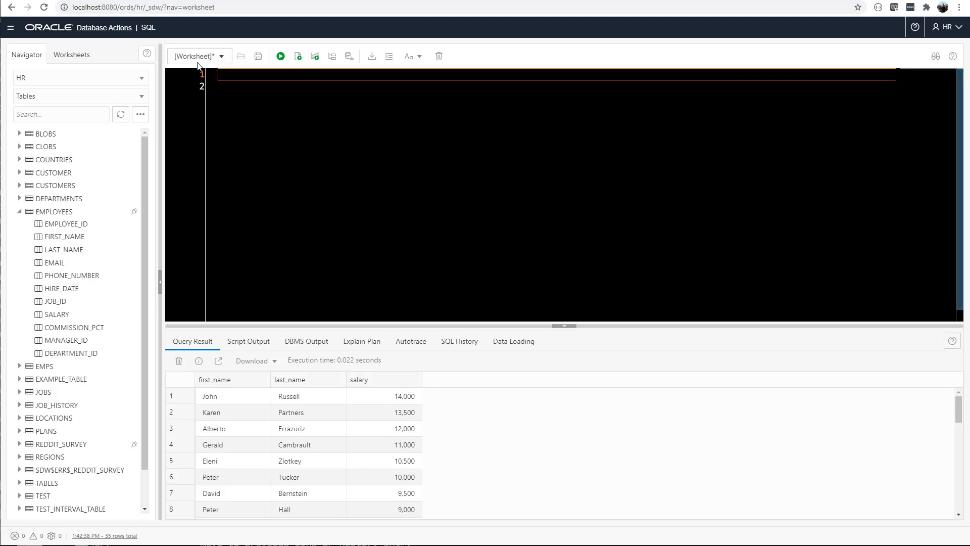
left_click(199, 361)
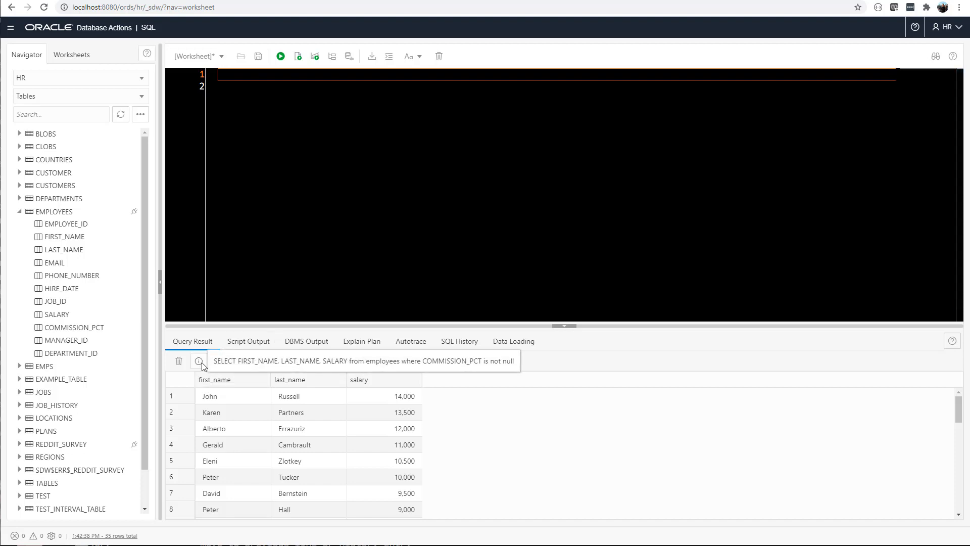
left_click_drag(214, 361, 515, 364)
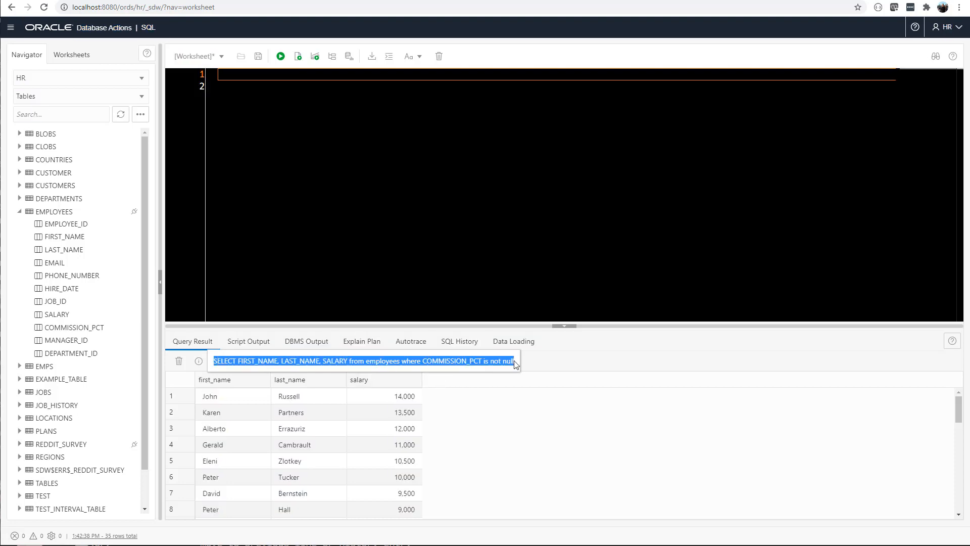
Replace the worksheet content with "select cust_id, avg(amount_sold) from sh.sales group by cust_id having avg(amount_sold) > 1250", one clause per line.
left_click(219, 87)
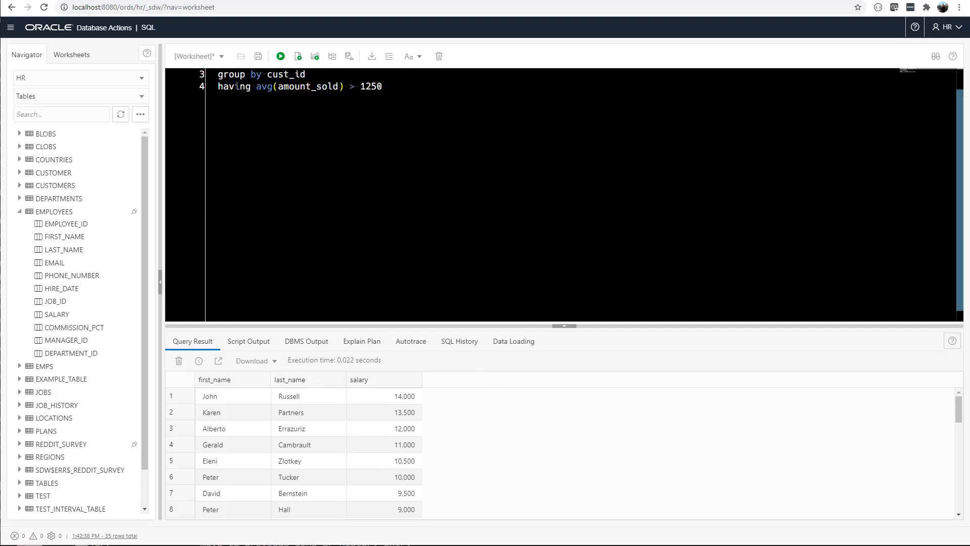
scroll(237, 86, "up", 1)
key("Down")
key("Down")
key("Down")
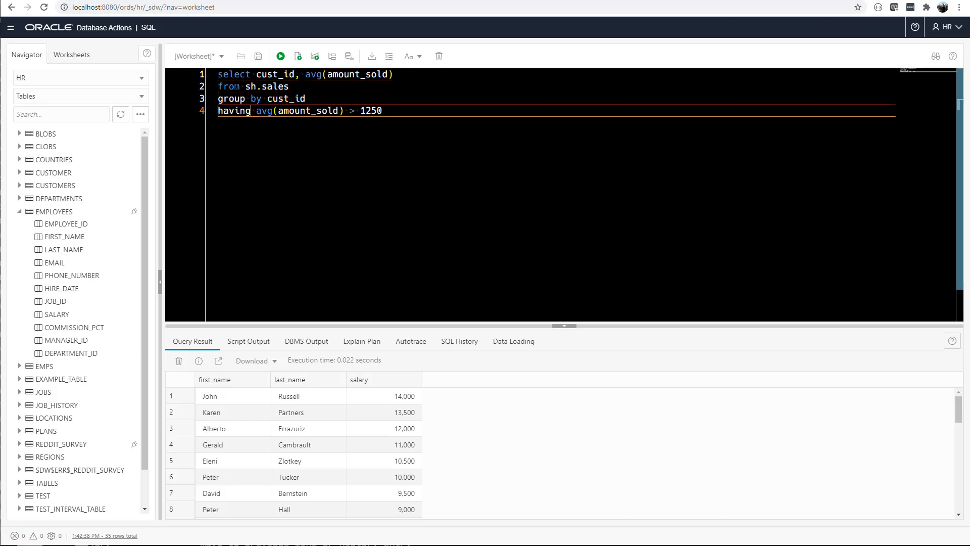
Misspell "from" as "form" in the sh.sales line and inspect the syntax error hint on the marked word.
key("Up")
key("Up")
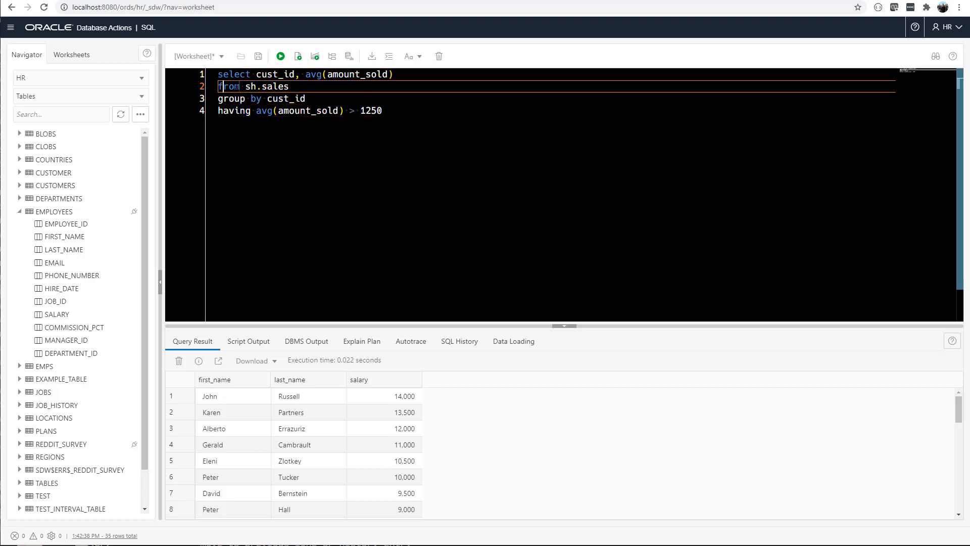
key("Right")
key("shift+Right")
key("shift+Right")
key("shift+Right")
type("orm")
key("Down")
key("Down")
key("End")
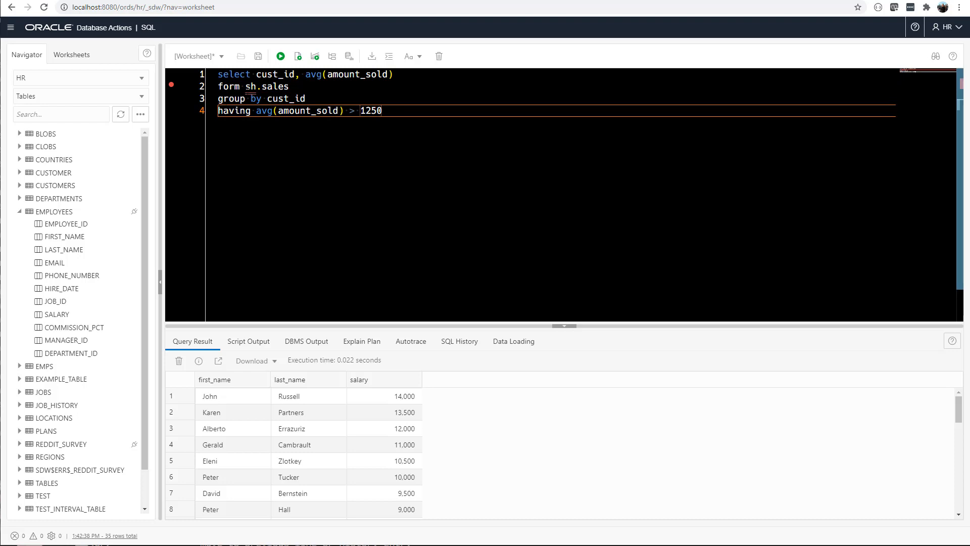
mouse_move(248, 88)
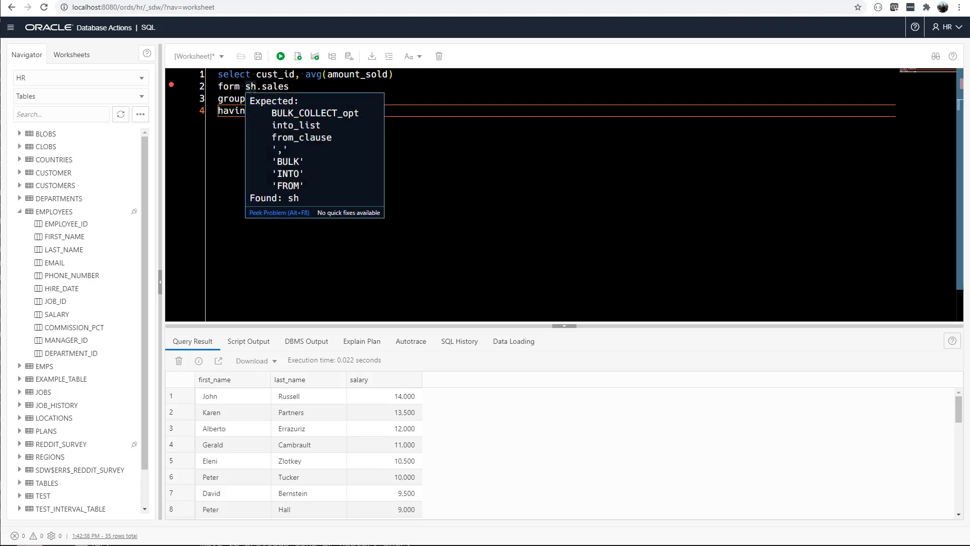
mouse_move(173, 89)
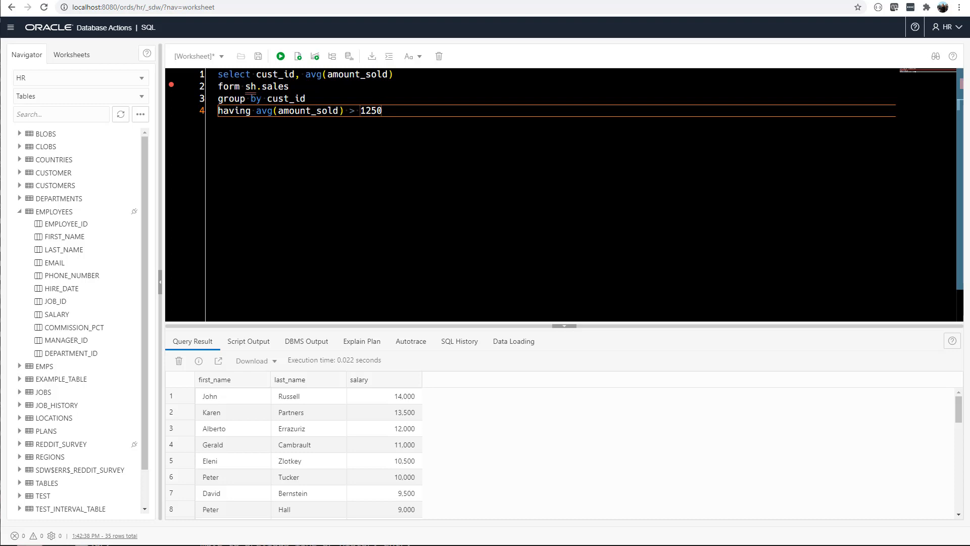
Correct the misspelled keyword before sh.sales back to "from".
left_click(241, 86)
key("BackSpace")
key("BackSpace")
key("BackSpace")
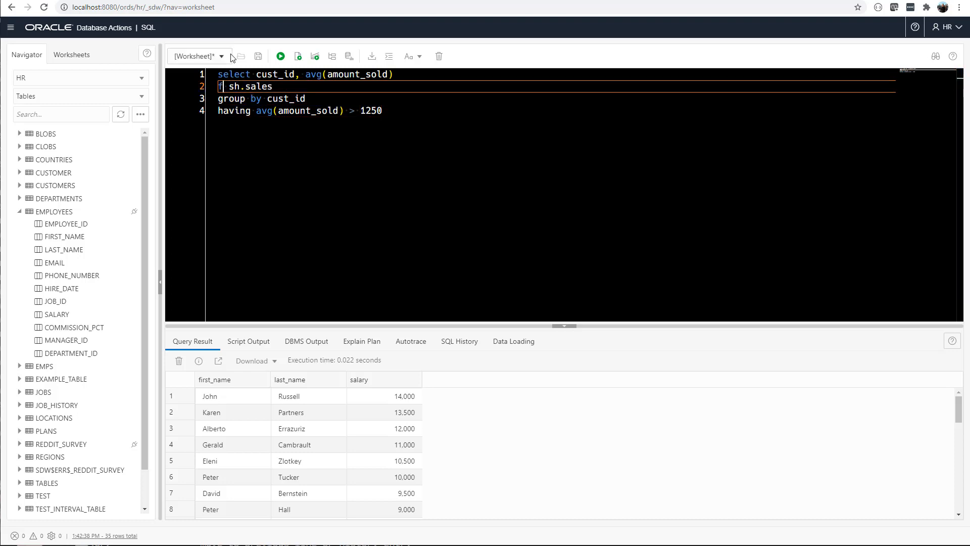
type("rom")
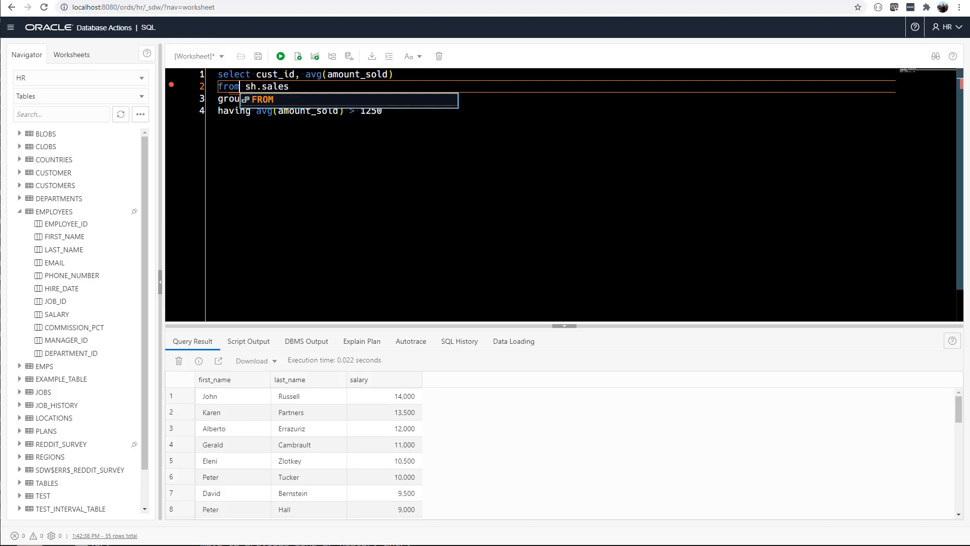
Replace the worksheet query with "desc employees", run it as a script and select the column description in the output.
left_click(383, 110)
left_click_drag(383, 111, 180, 61)
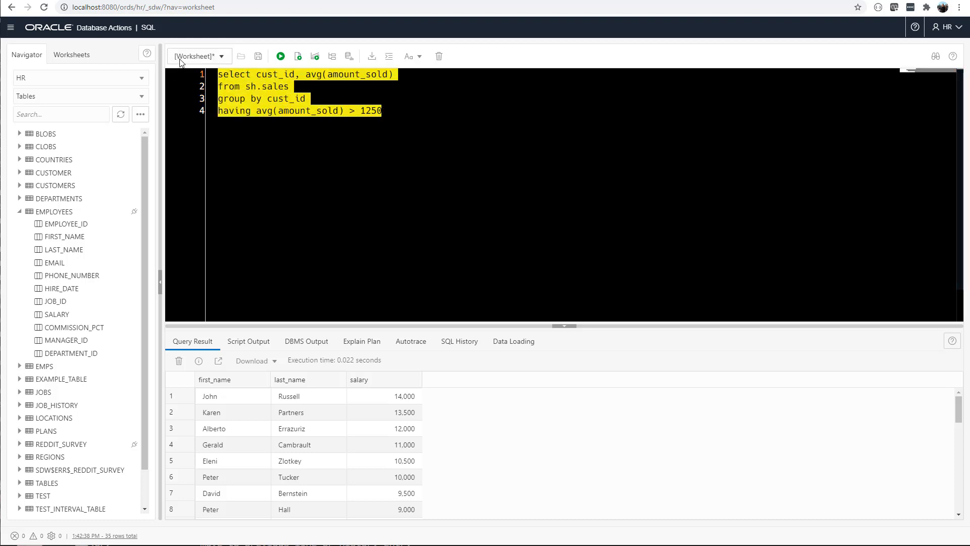
key("Delete")
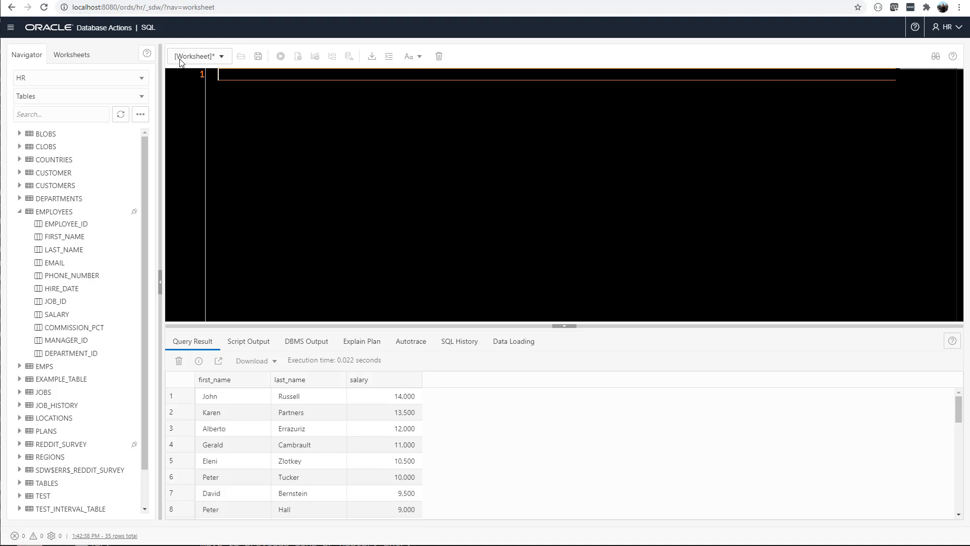
type("desc employ")
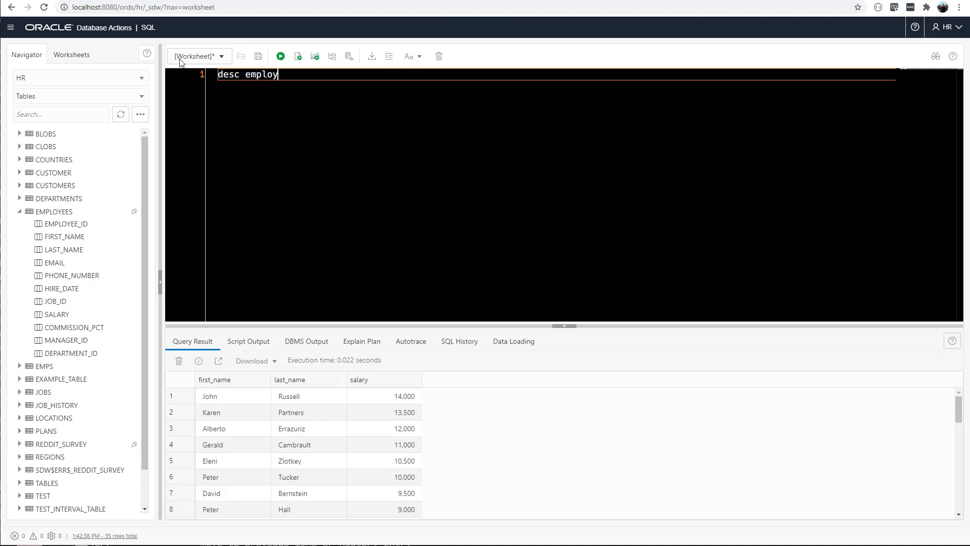
type("ees")
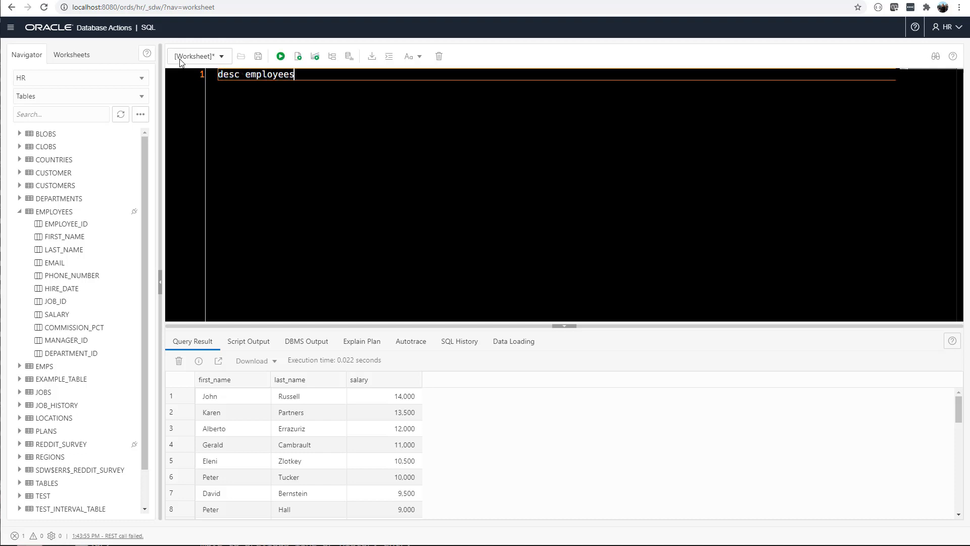
left_click(313, 58)
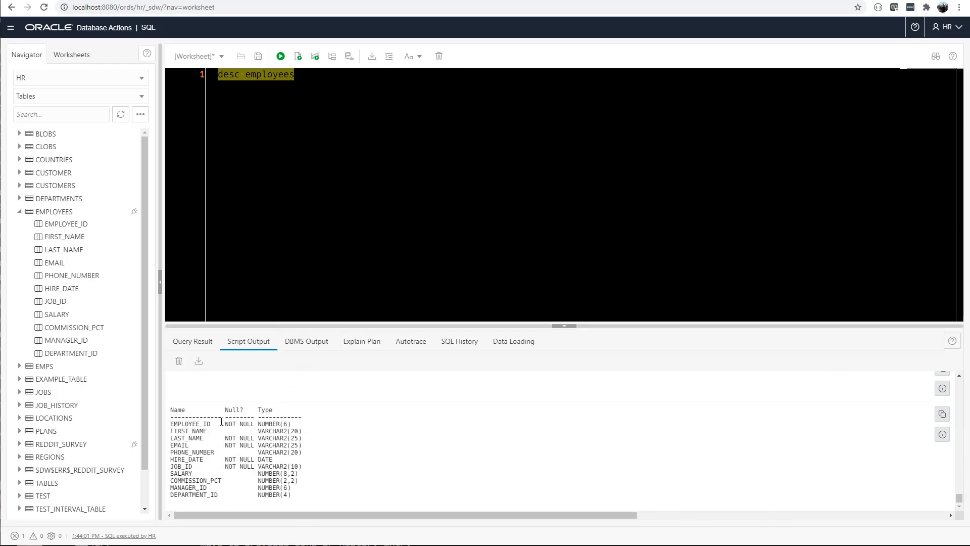
left_click_drag(171, 408, 295, 497)
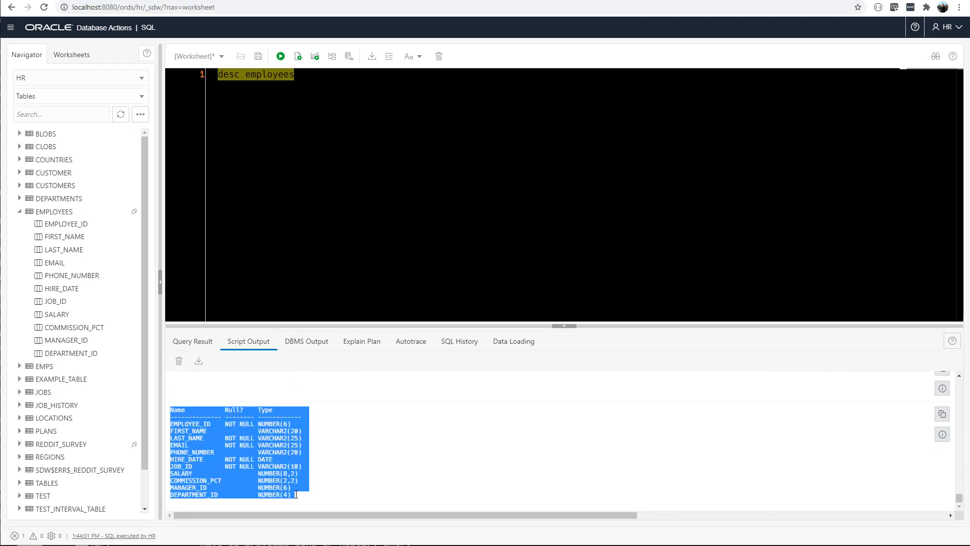
Change the command to "info employees", clear the script output and run the command as a script.
left_click(228, 74)
double_click(228, 75)
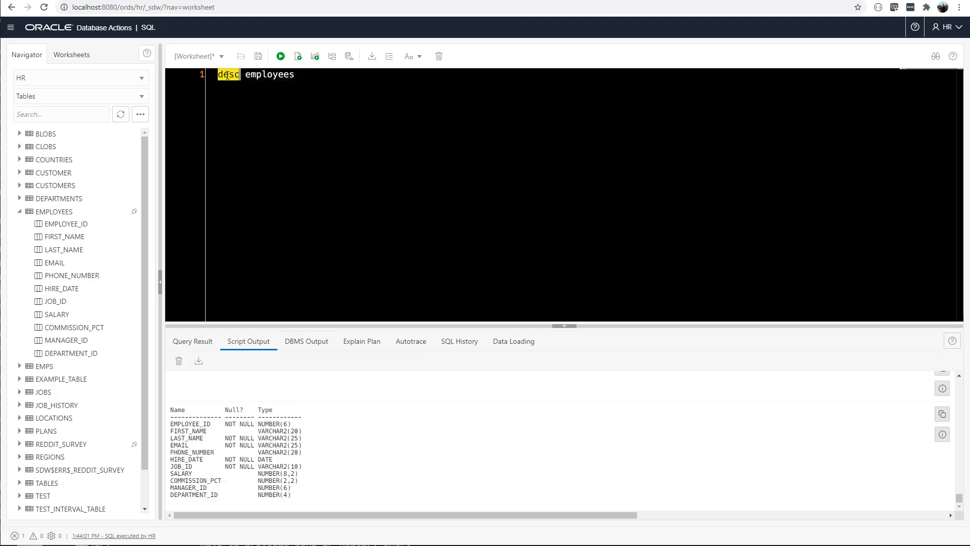
type("inf")
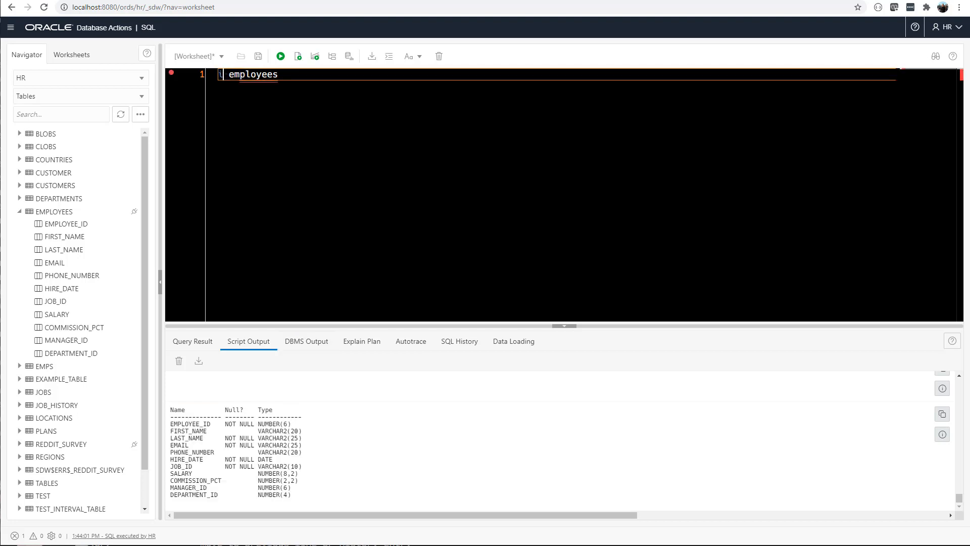
type("o")
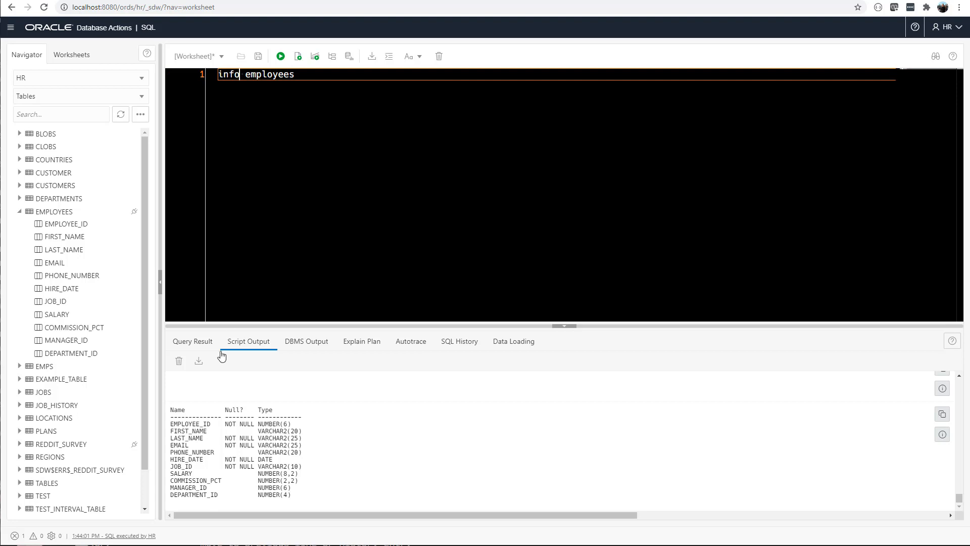
left_click(179, 361)
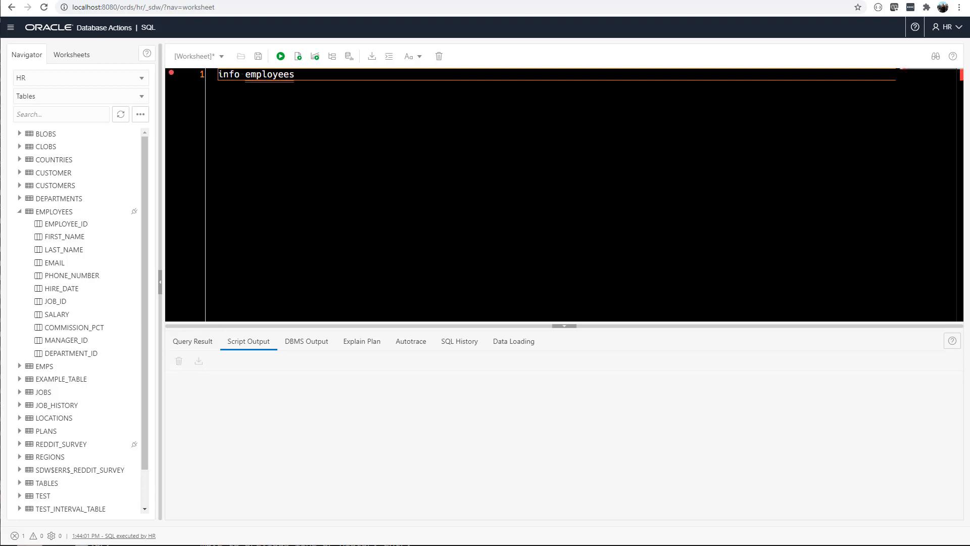
left_click(299, 57)
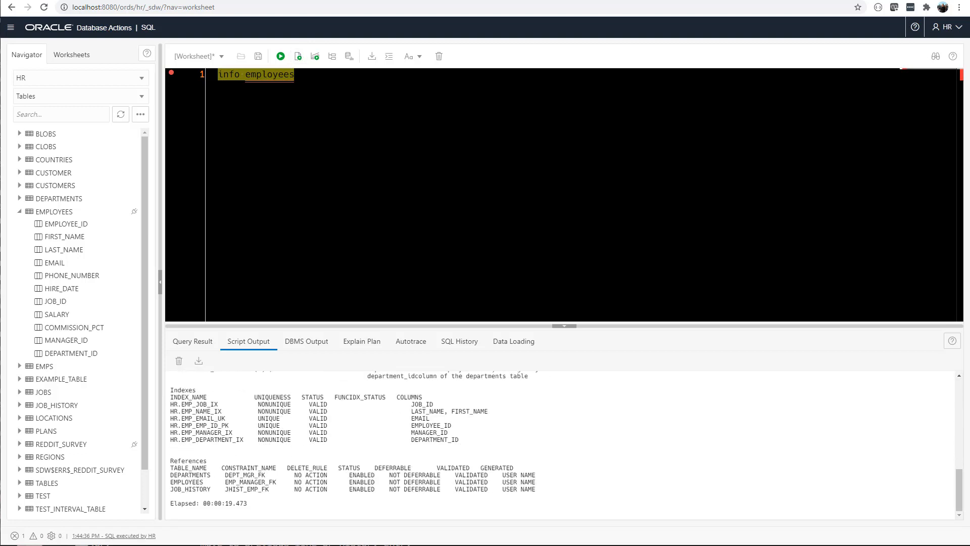
Enlarge the output pane and examine the EMPLOYEES table's columns, comments, indexes and references in the script output.
left_click_drag(412, 326, 430, 145)
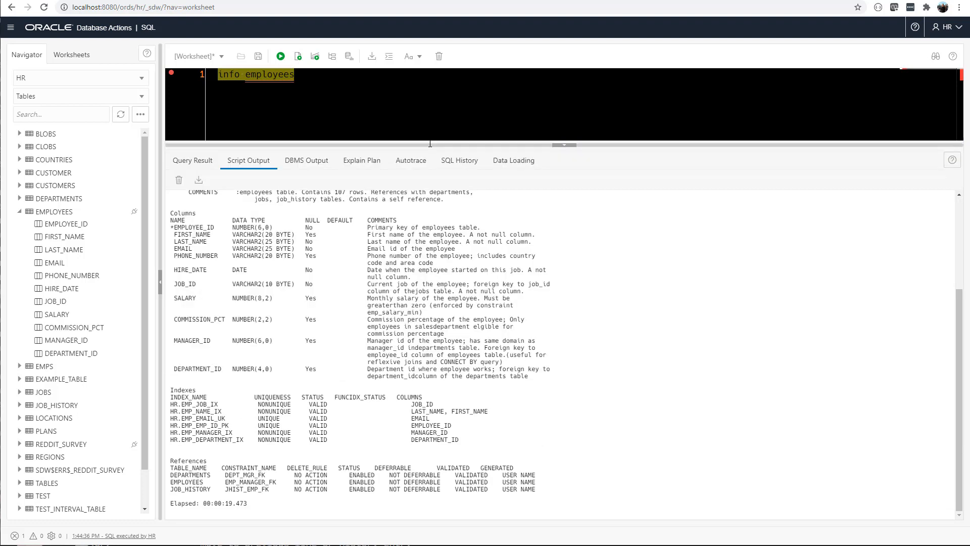
scroll(404, 302, "up", 5)
scroll(397, 322, "down", 3)
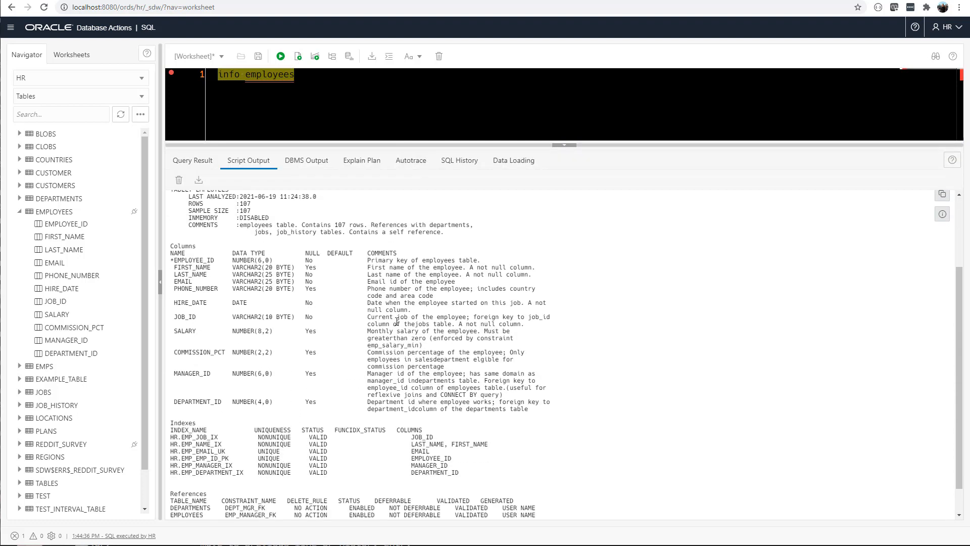
Review the info output for EMPLOYEES, clear the script output and delete the command from the worksheet.
scroll(397, 321, "up", 1)
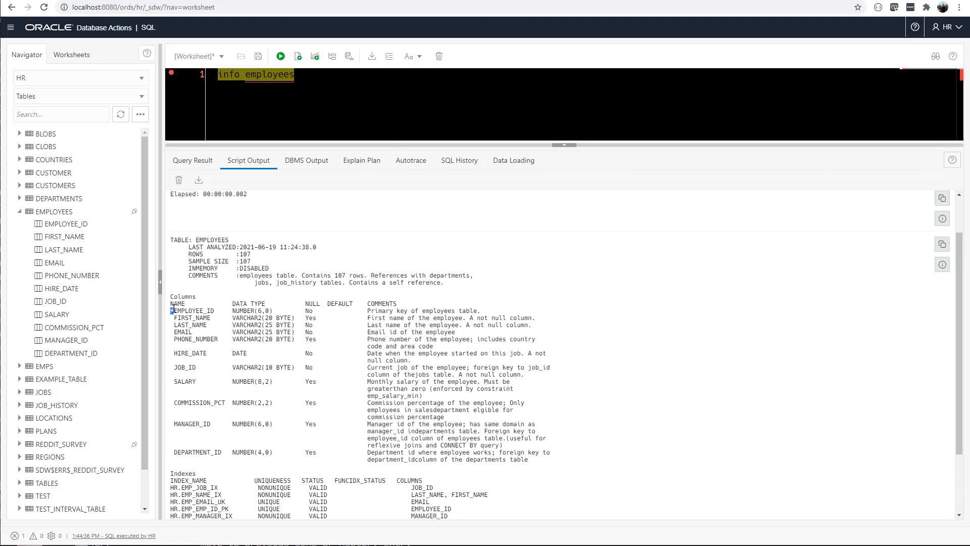
scroll(214, 356, "down", 2)
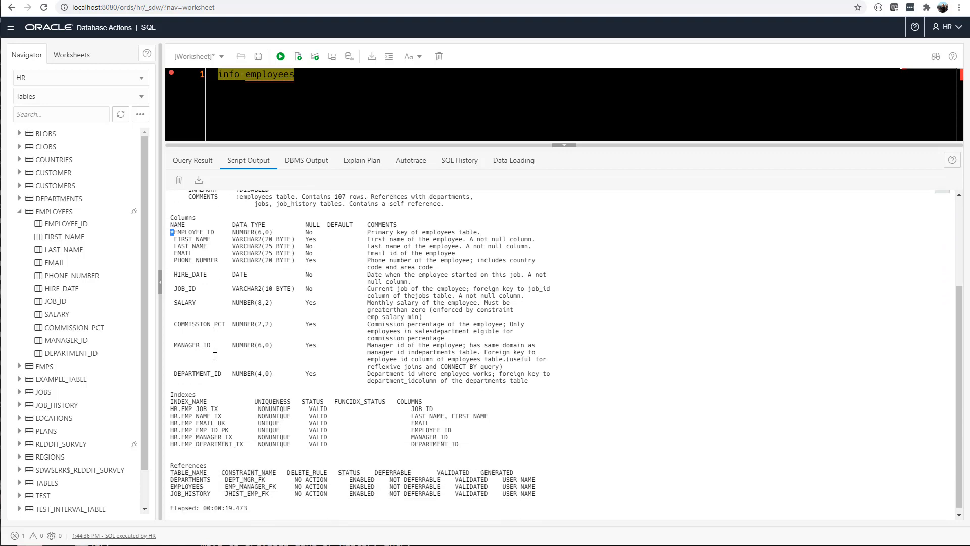
scroll(243, 303, "up", 3)
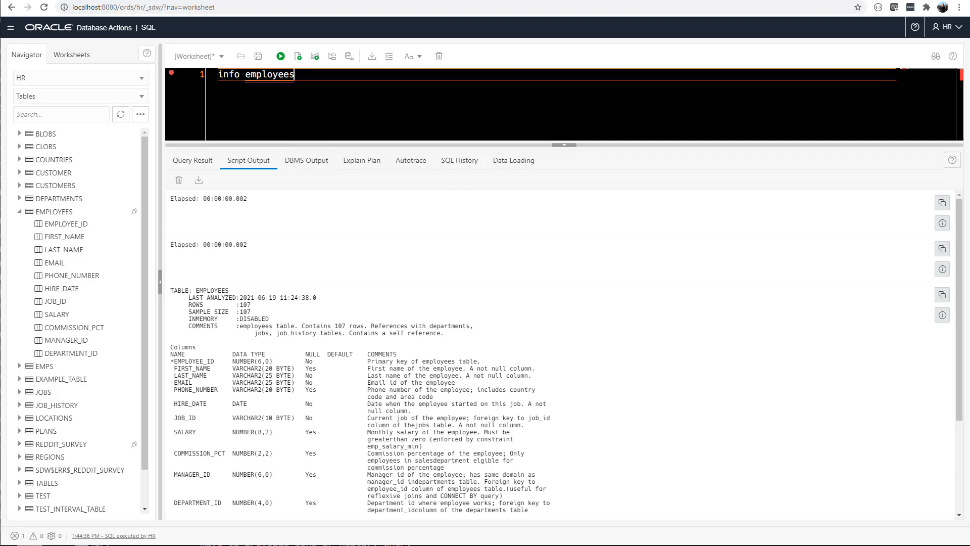
left_click(179, 180)
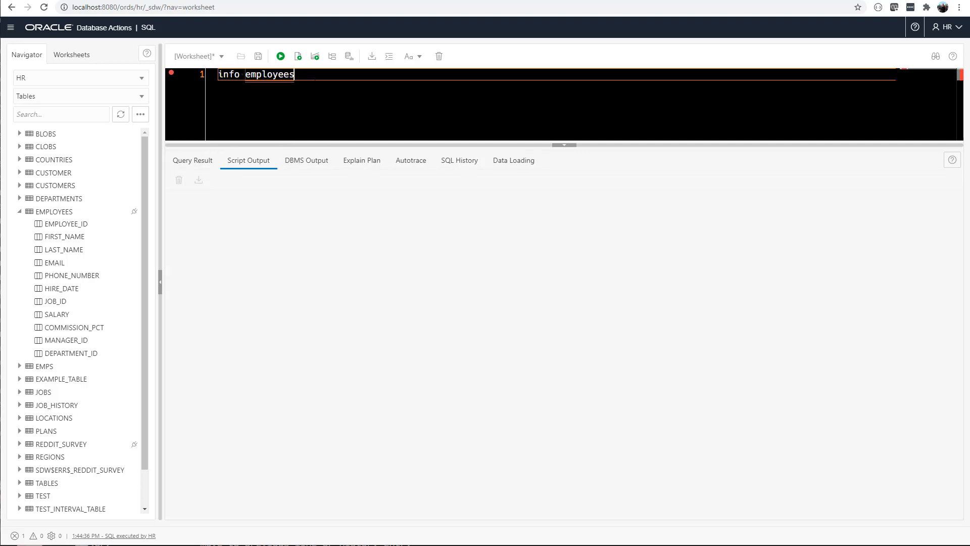
left_click_drag(294, 74, 207, 72)
key("Delete")
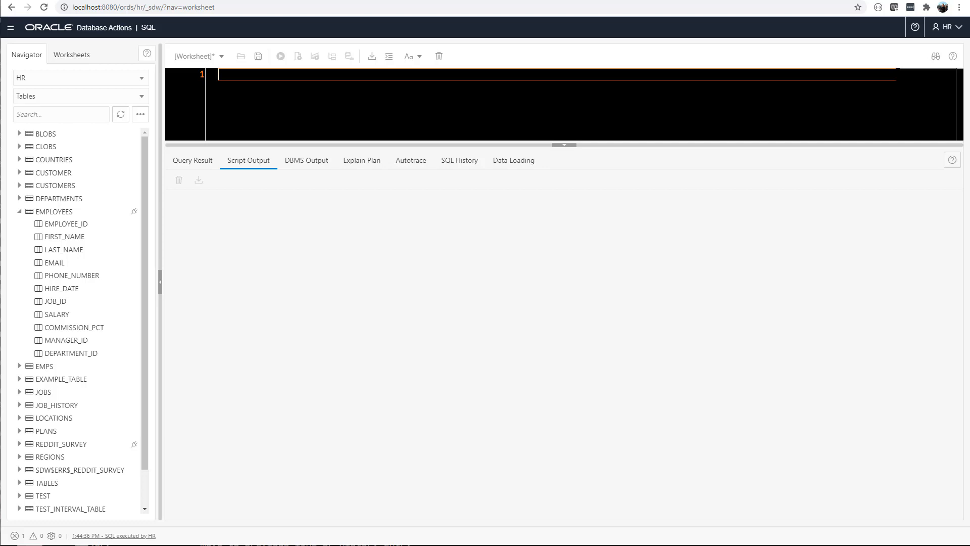
Open the editor's help, go to the start of the SQL Page topic, dock it on the opposite side and back, and close it.
left_click(952, 56)
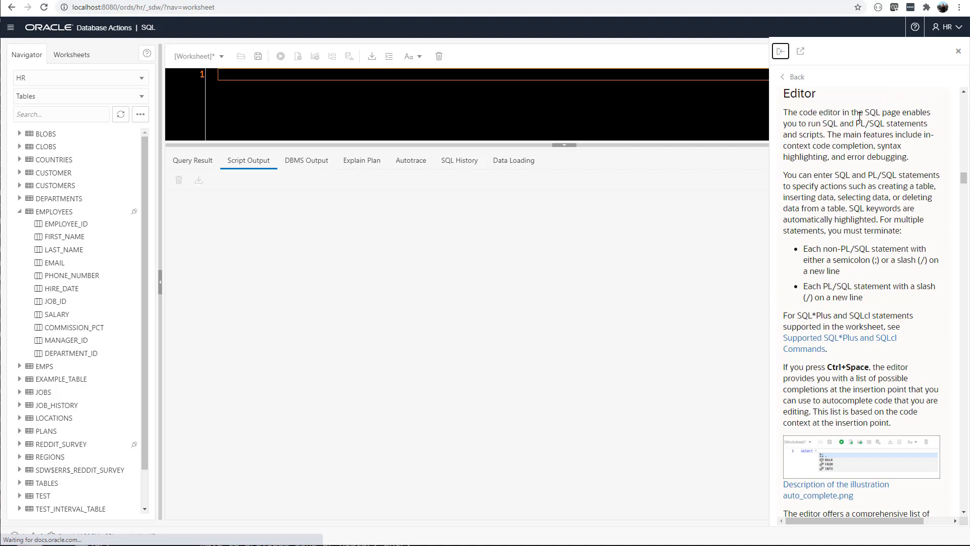
left_click_drag(964, 180, 963, 98)
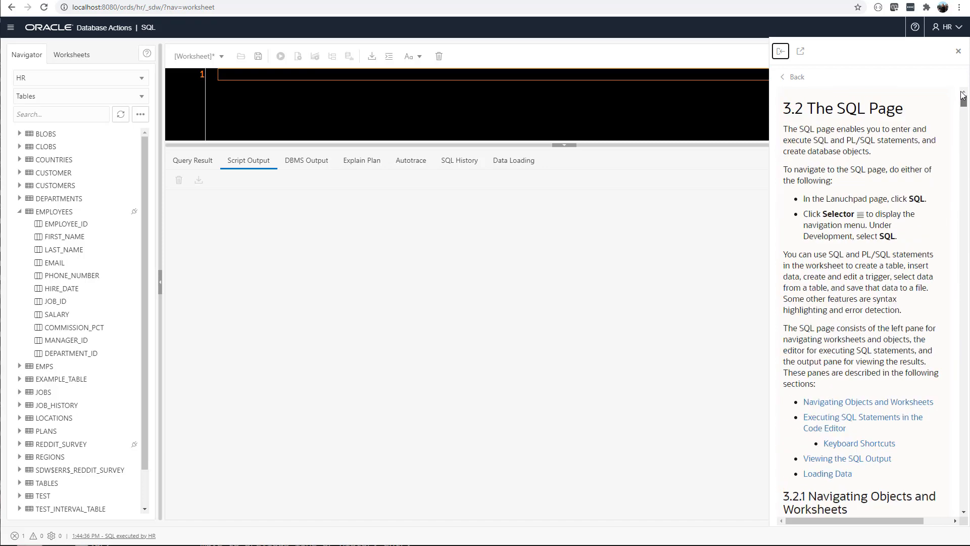
left_click(780, 53)
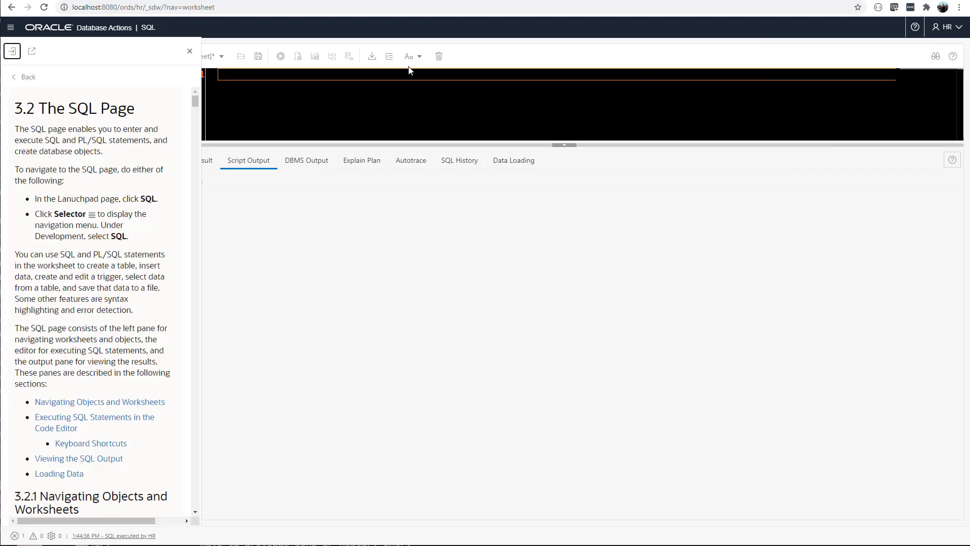
left_click(12, 53)
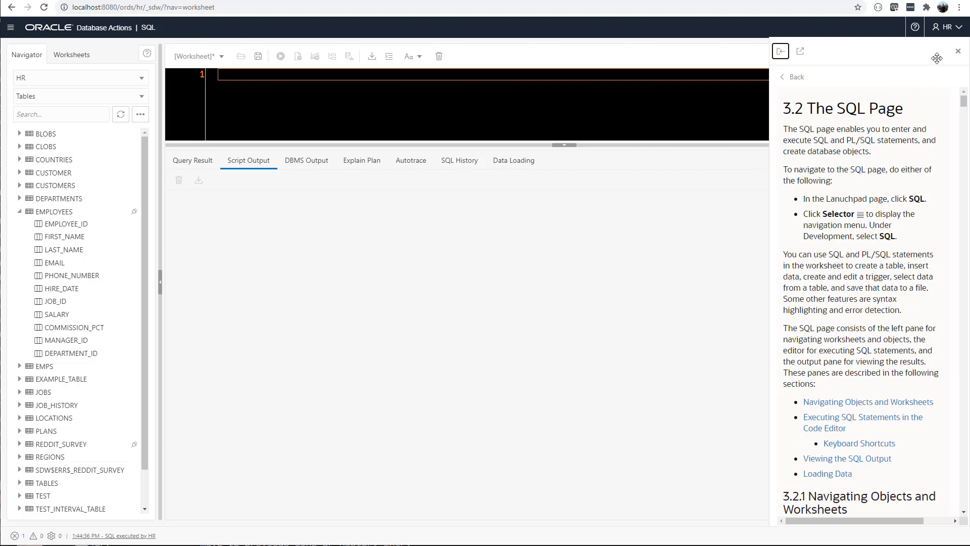
left_click(957, 53)
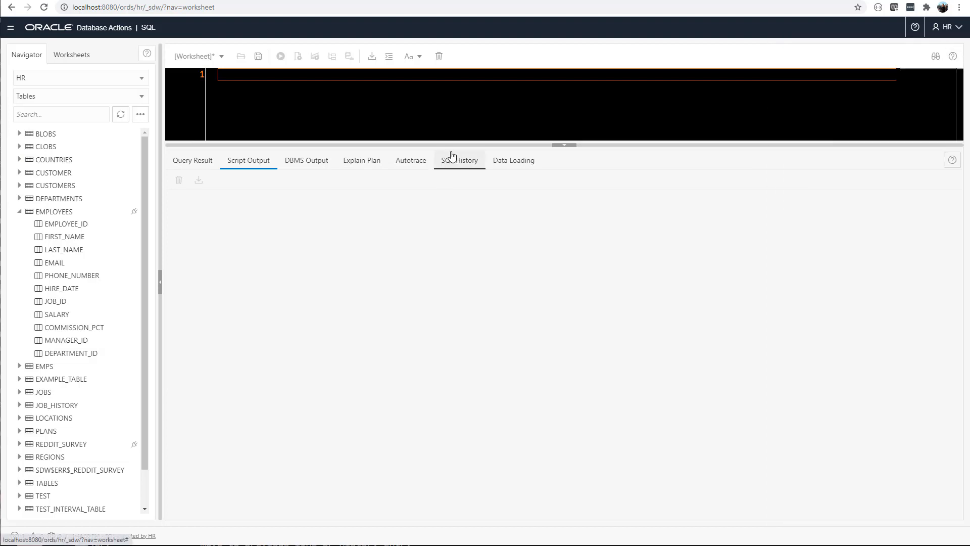
Collapse the EMPLOYEES table in the Navigator, list all object types and filter them by "EMP".
left_click_drag(450, 145, 451, 234)
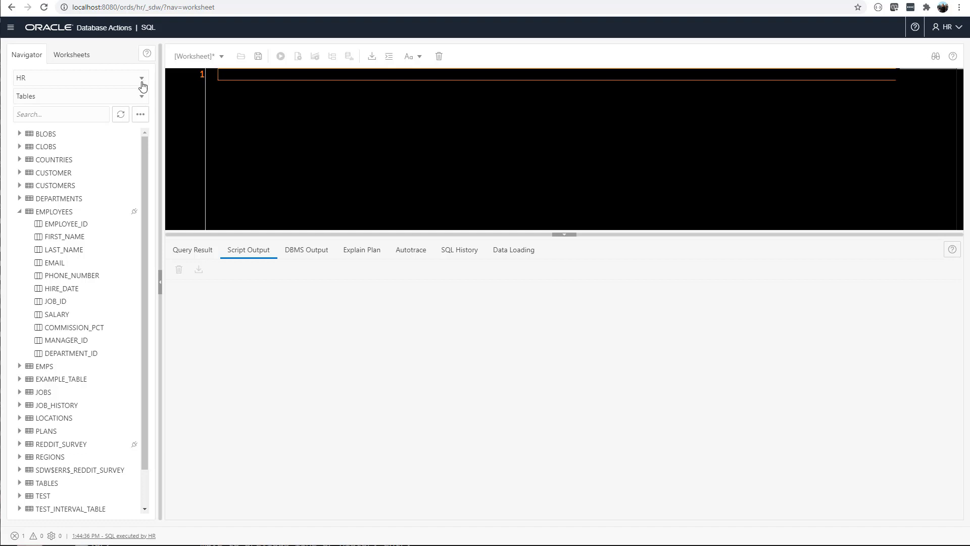
left_click(18, 214)
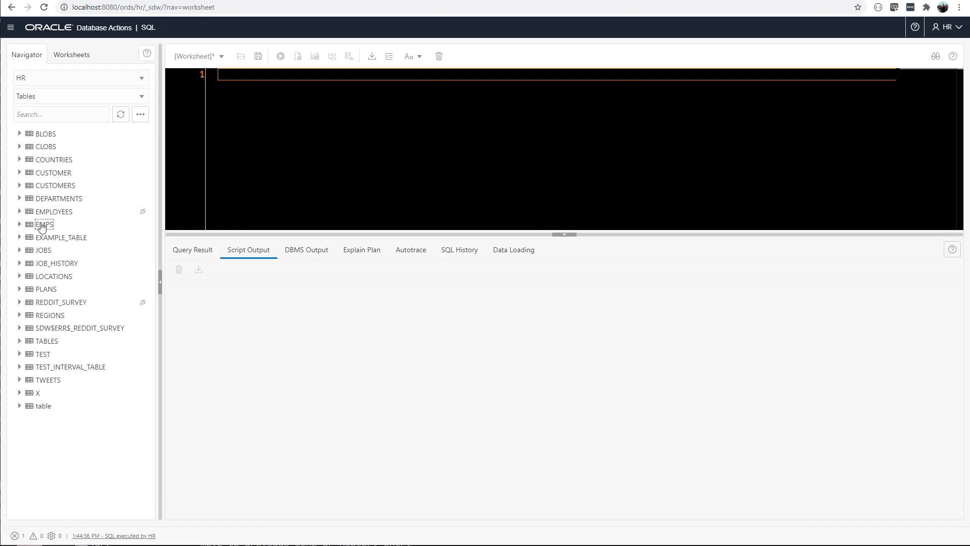
left_click(144, 101)
mouse_move(142, 113)
left_mouse_down()
mouse_move(138, 181)
mouse_move(139, 105)
left_mouse_up()
left_click(101, 110)
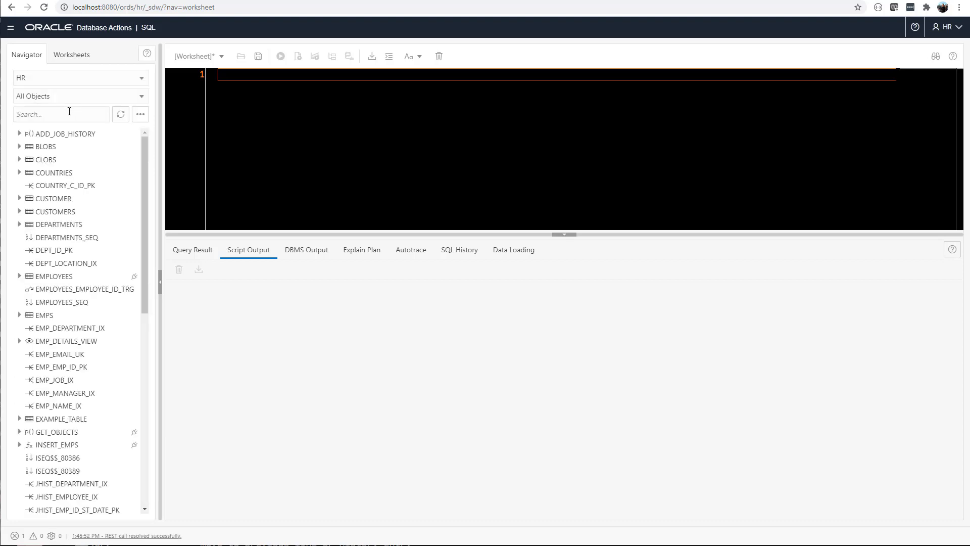
left_click(67, 114)
type("EMP")
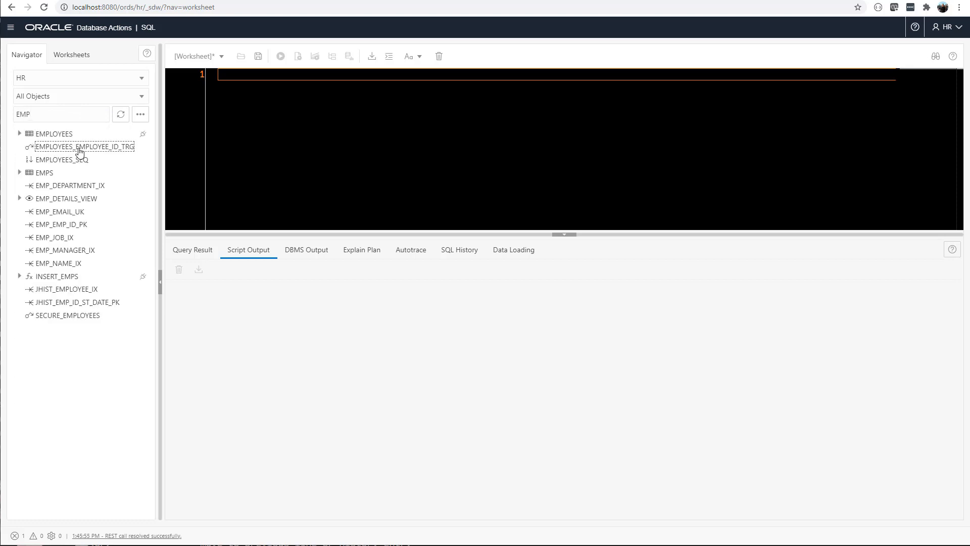
Open the EMPLOYEES table's properties and view its indexes, grants and statistics.
left_click(57, 147)
right_click(59, 136)
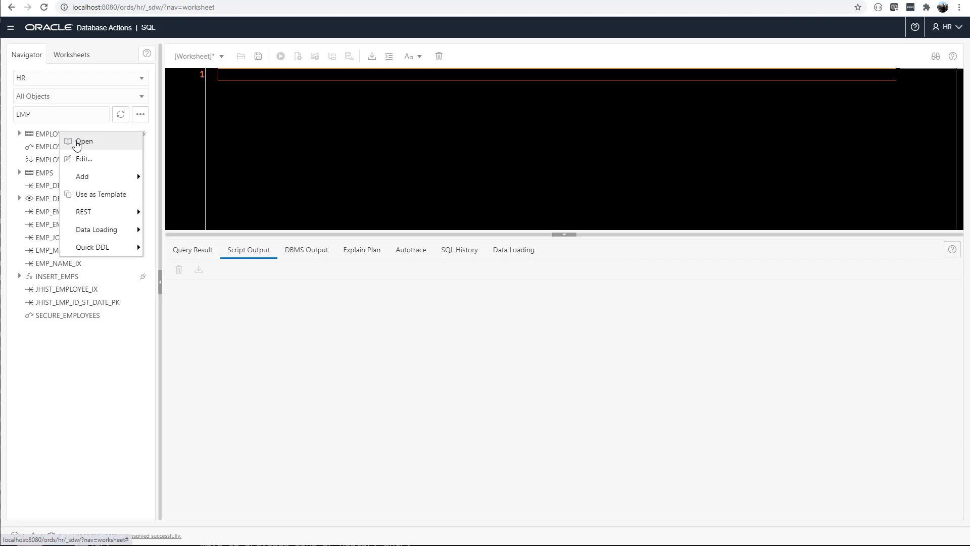
left_click(76, 144)
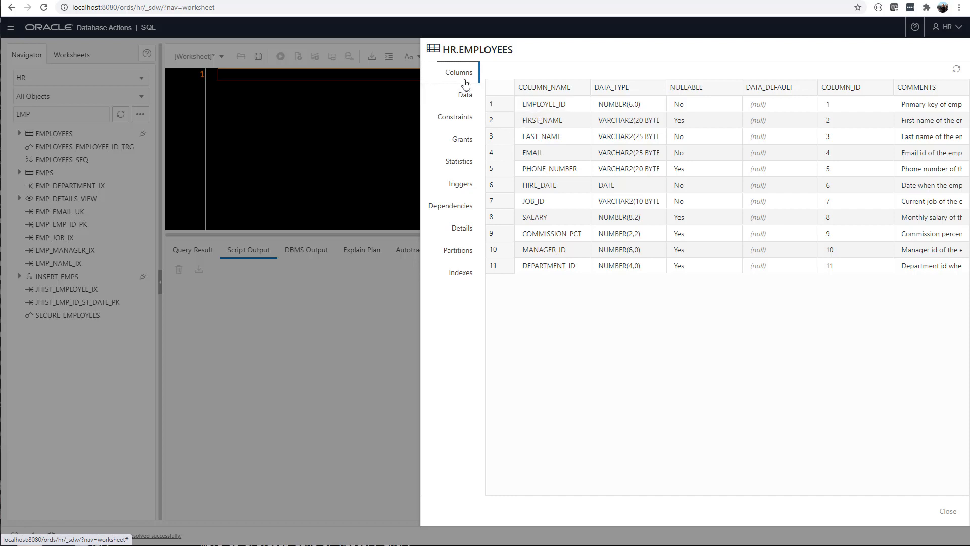
left_click(463, 269)
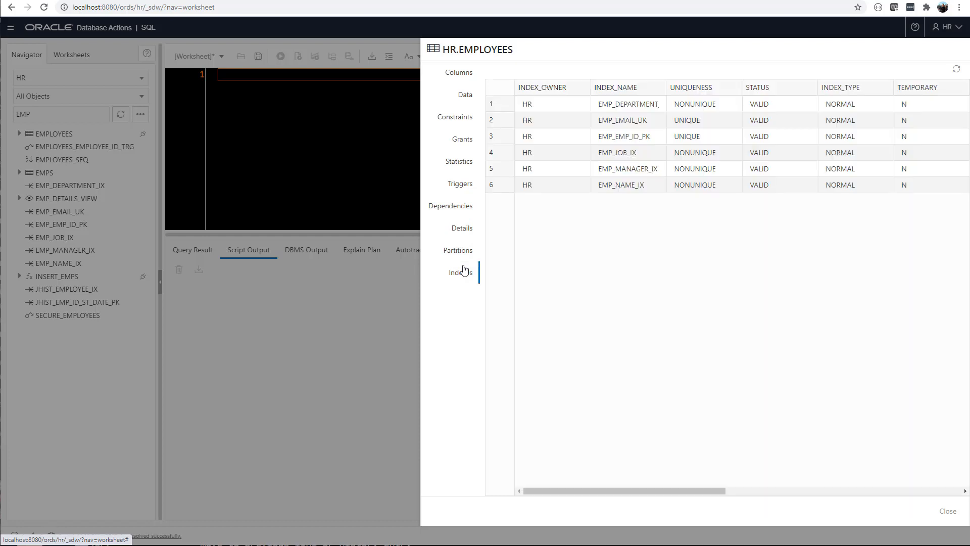
left_click(466, 144)
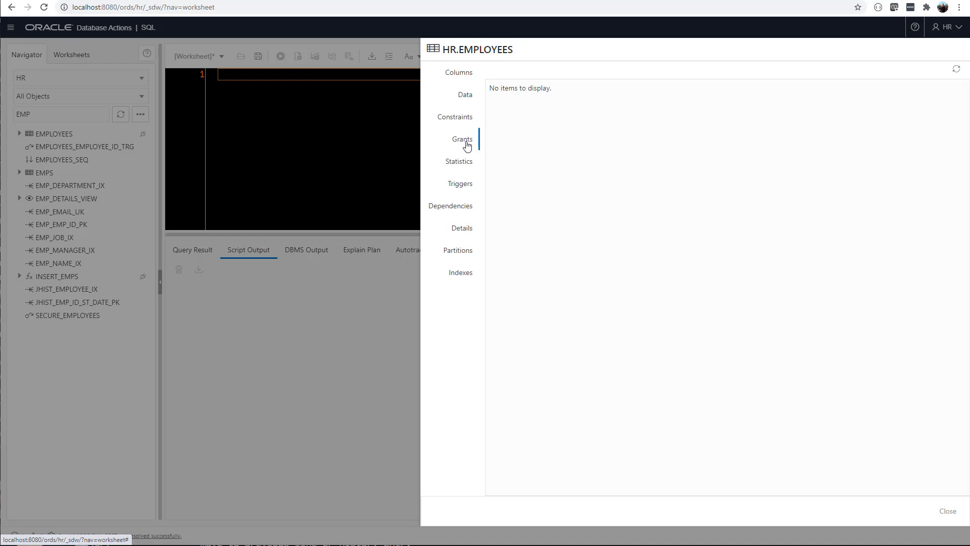
left_click(465, 165)
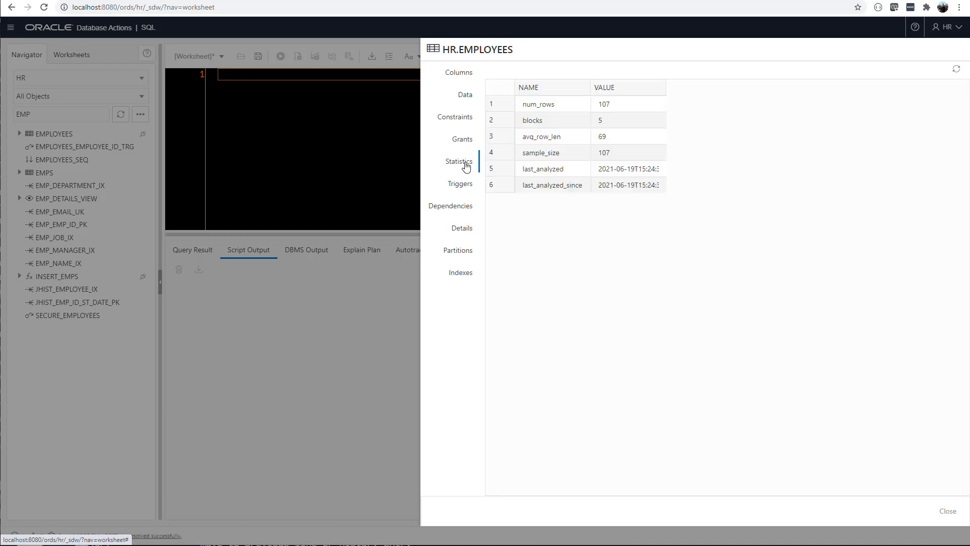
View the EMPLOYEES table's data, open the blank form for creating a row and cancel it.
left_click(468, 100)
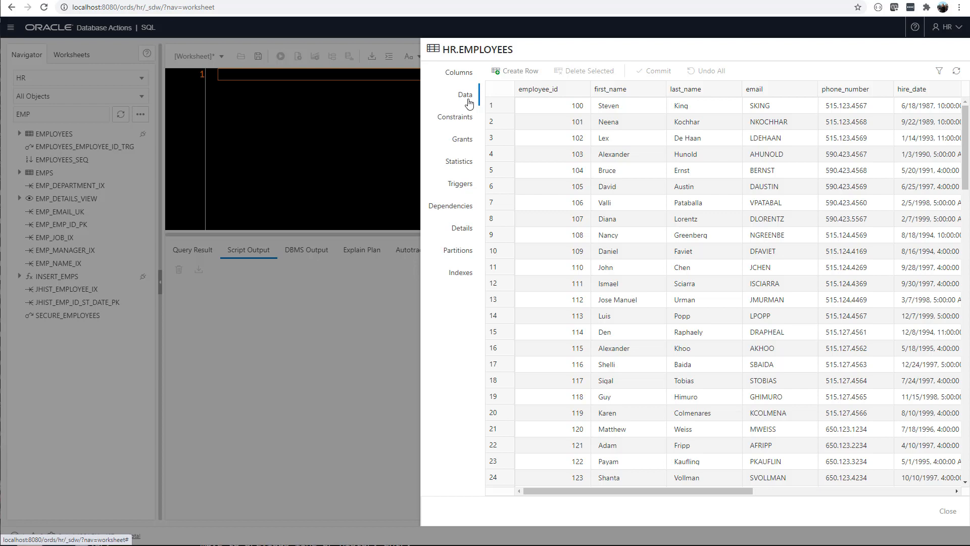
left_click(521, 72)
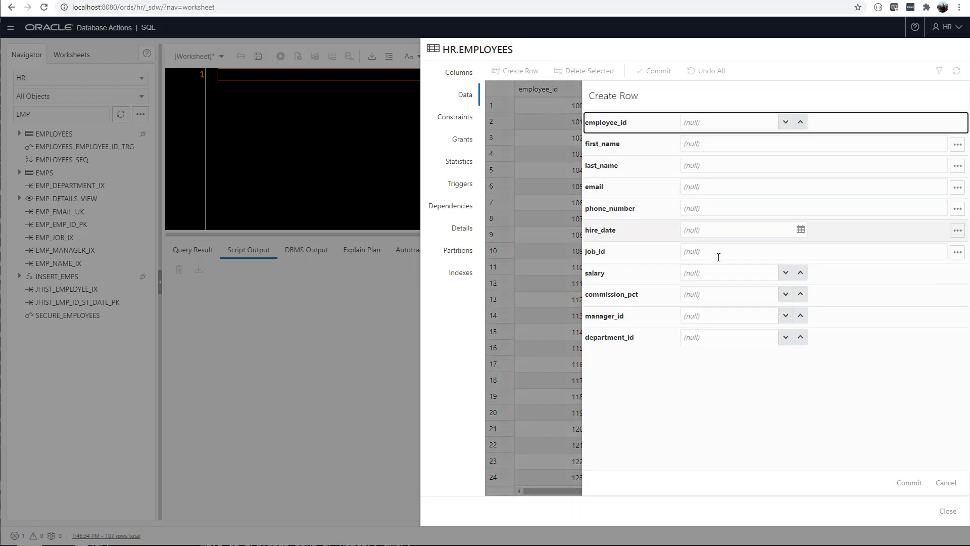
left_click(945, 483)
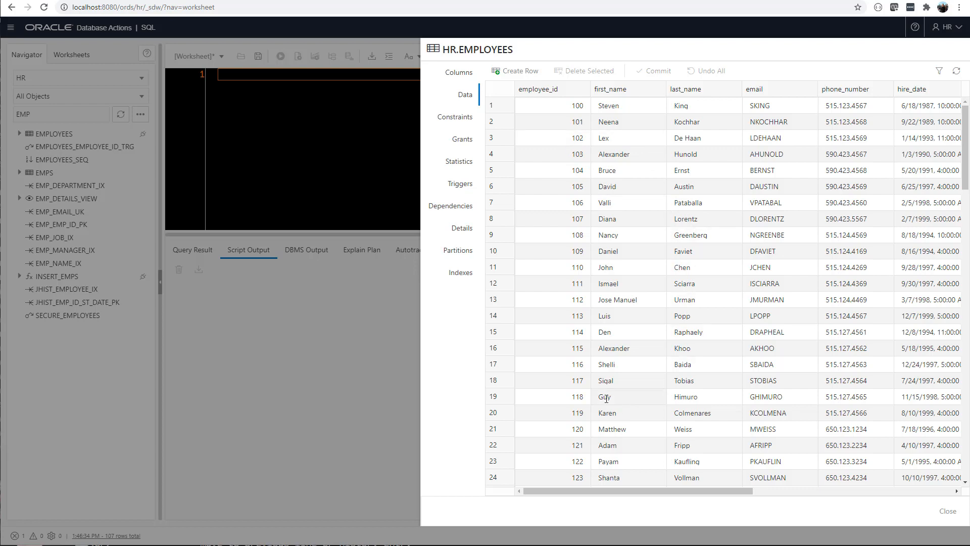
Set the hire_date in row 19 to November 1, 1998, commit the change and close the table's properties.
left_click_drag(685, 490, 757, 489)
left_click(779, 397)
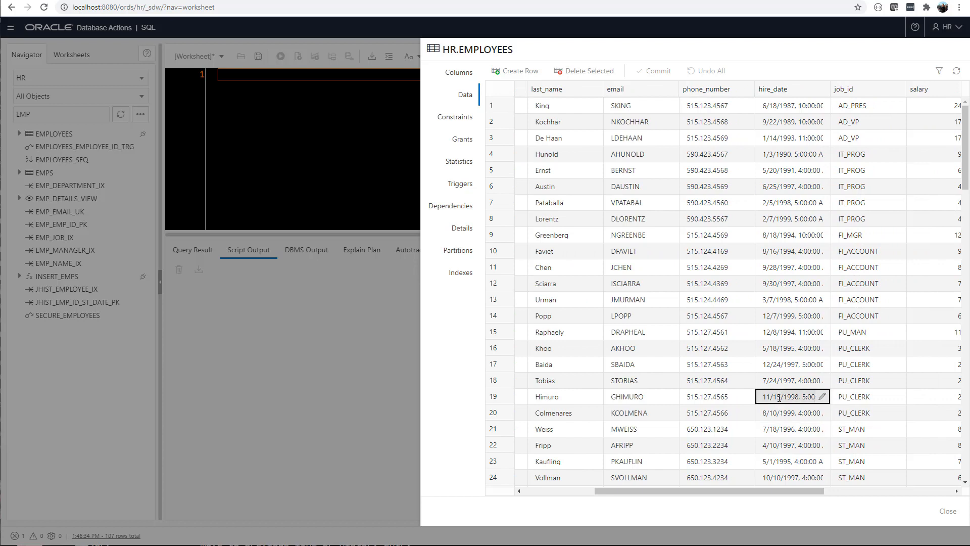
left_click(822, 398)
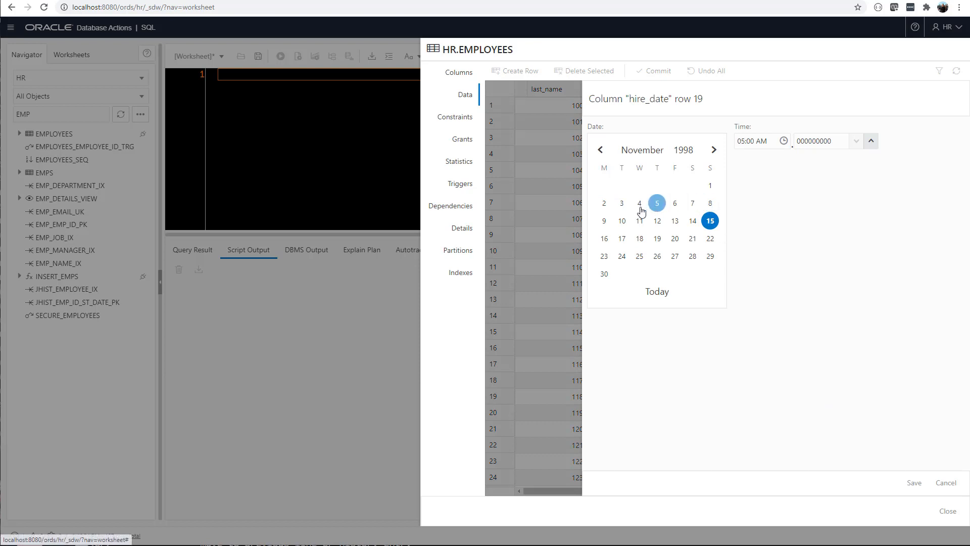
left_click(710, 187)
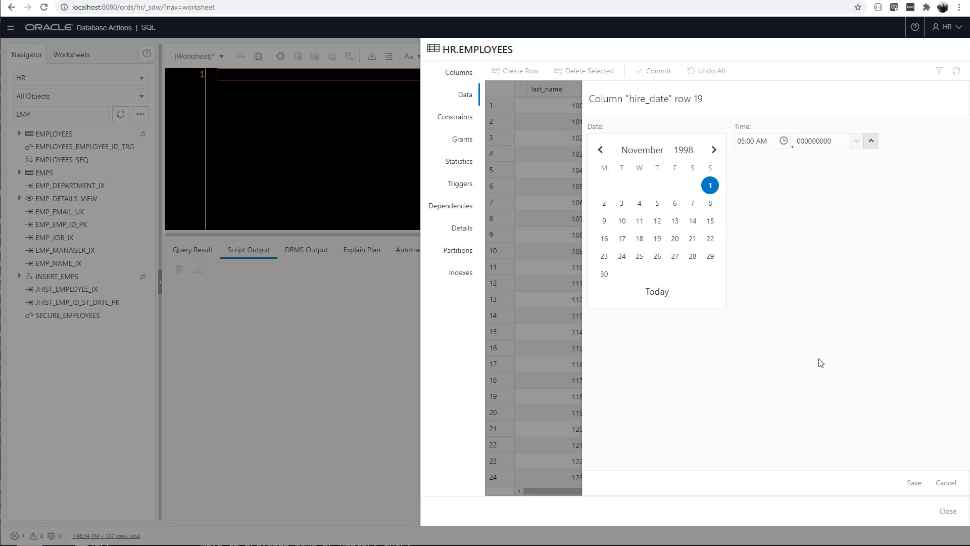
left_click(914, 483)
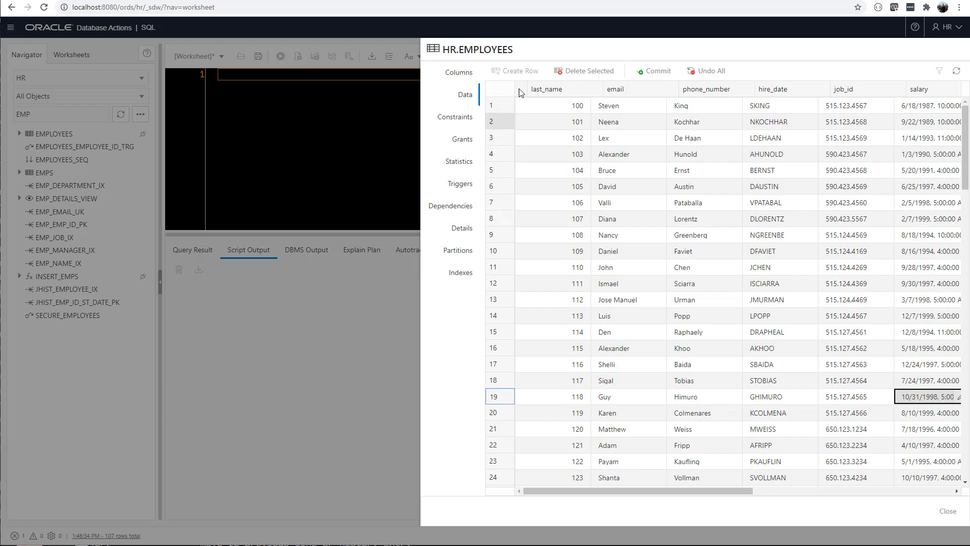
left_click(665, 75)
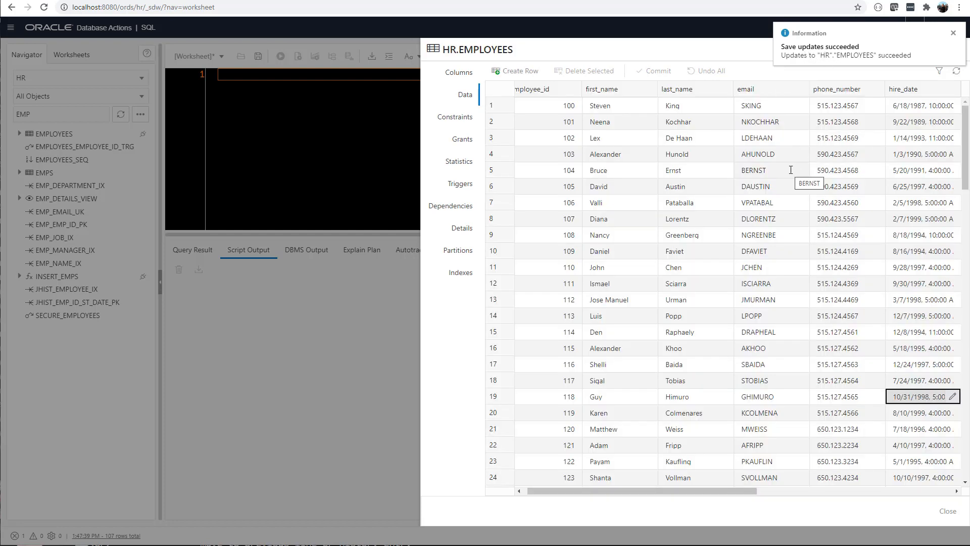
key("Escape")
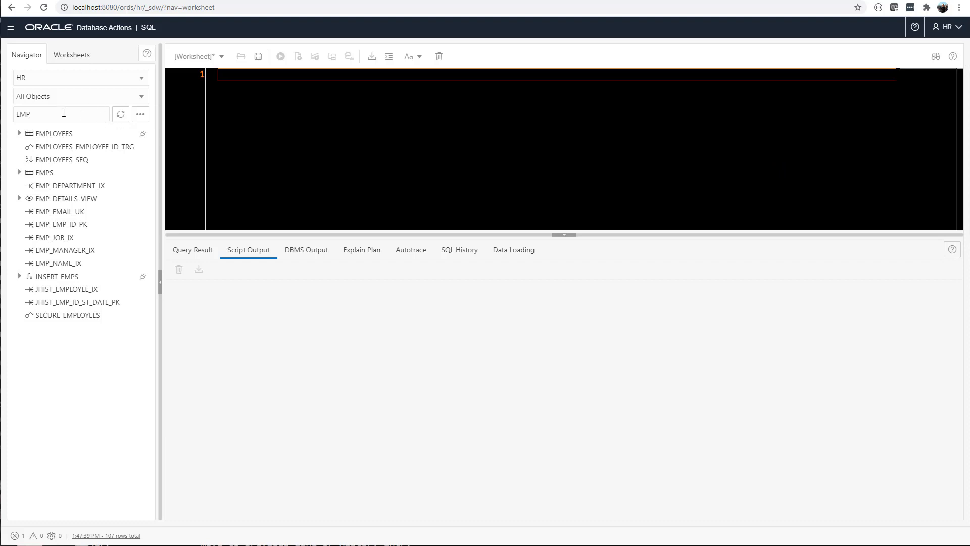
Clear the Navigator's search filter and limit the object list to tables.
left_click_drag(62, 112, 5, 112)
key("BackSpace")
left_click(21, 99)
left_click(29, 126)
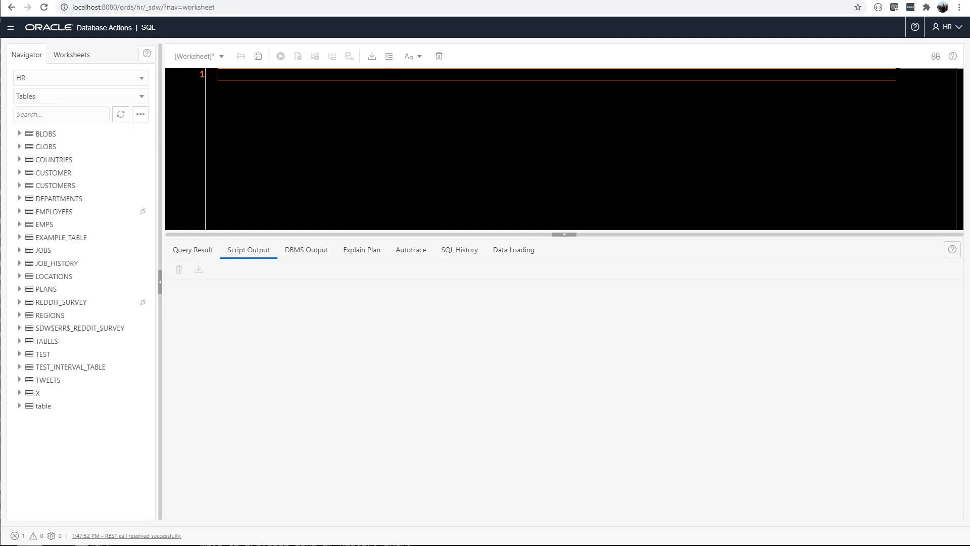
Run the query "select * from blobs" in the worksheet and enlarge the result pane.
type("select * from blobs")
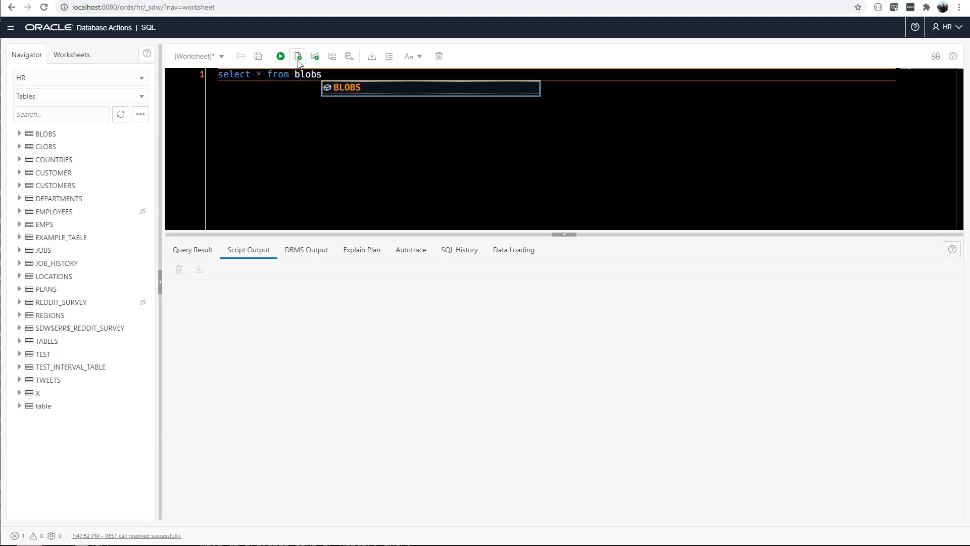
left_click(284, 58)
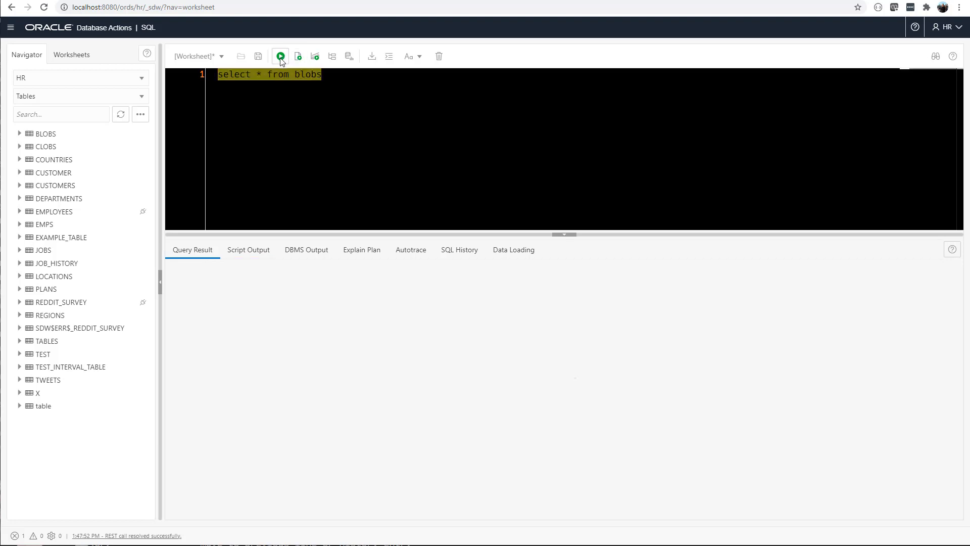
left_click_drag(304, 234, 292, 121)
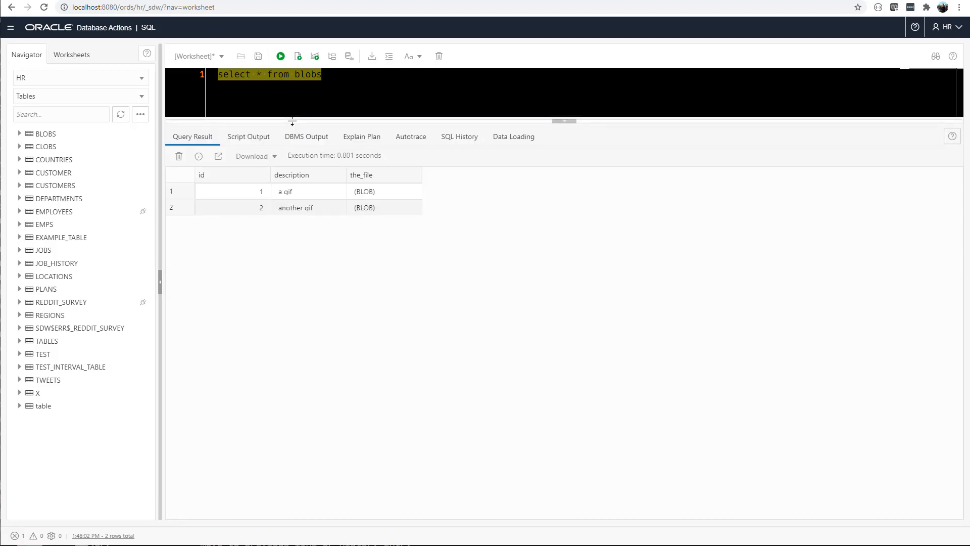
Open the BLOB value of the_file in row 1 of the query result and view it as an image.
double_click(355, 191)
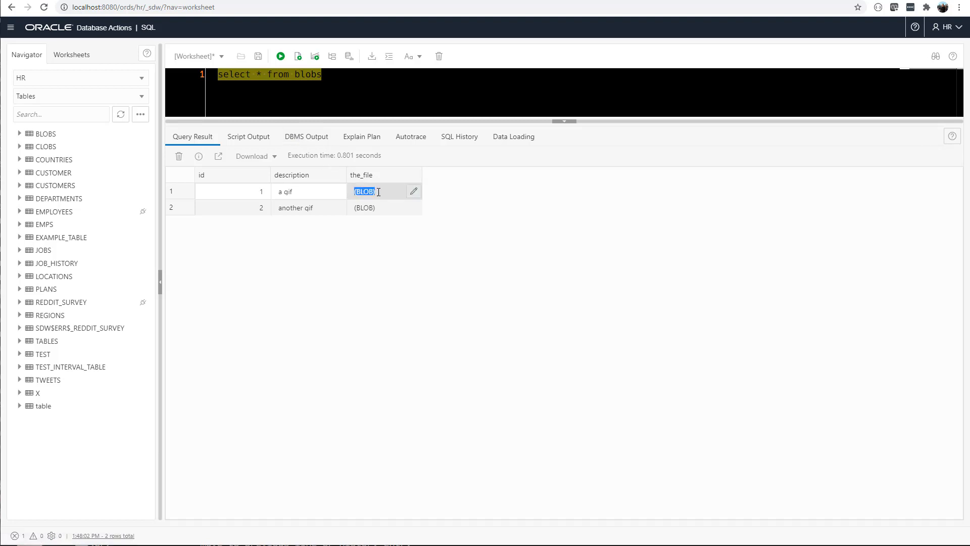
left_click(413, 192)
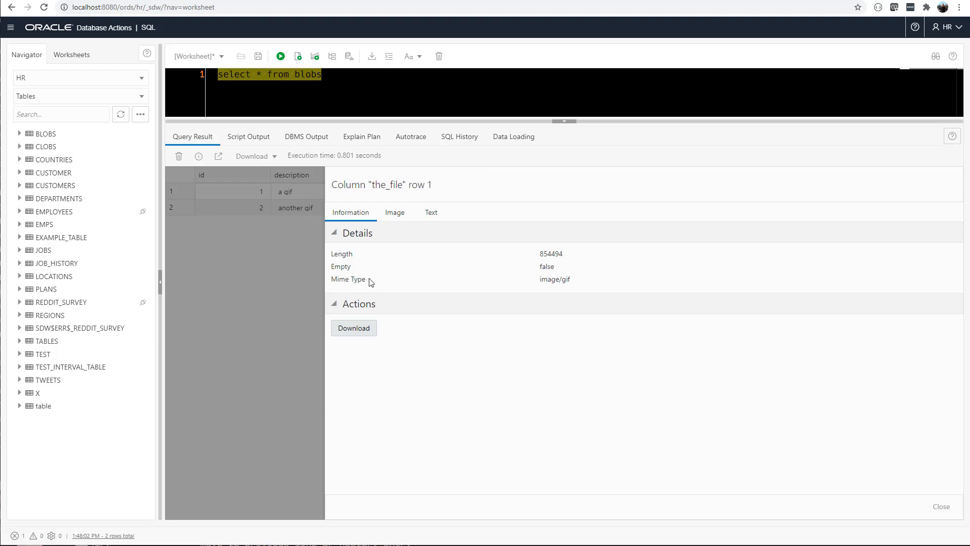
left_click(394, 213)
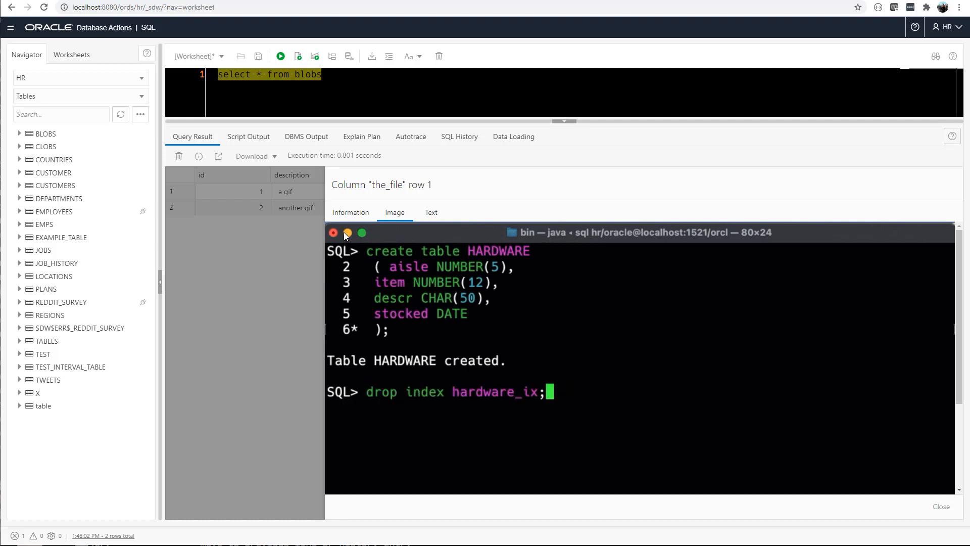
Show the information details of the row 1 BLOB value and close its viewer.
left_click(344, 213)
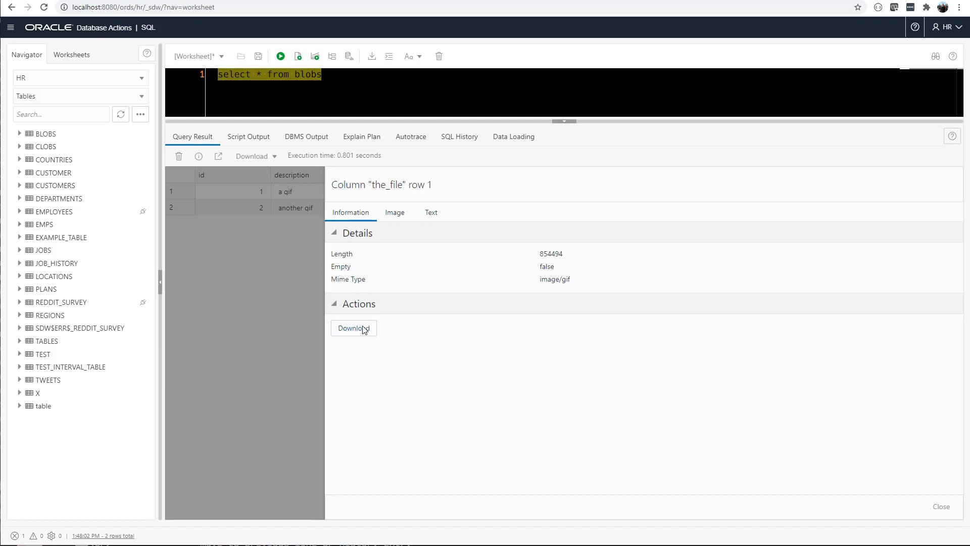
left_click(936, 507)
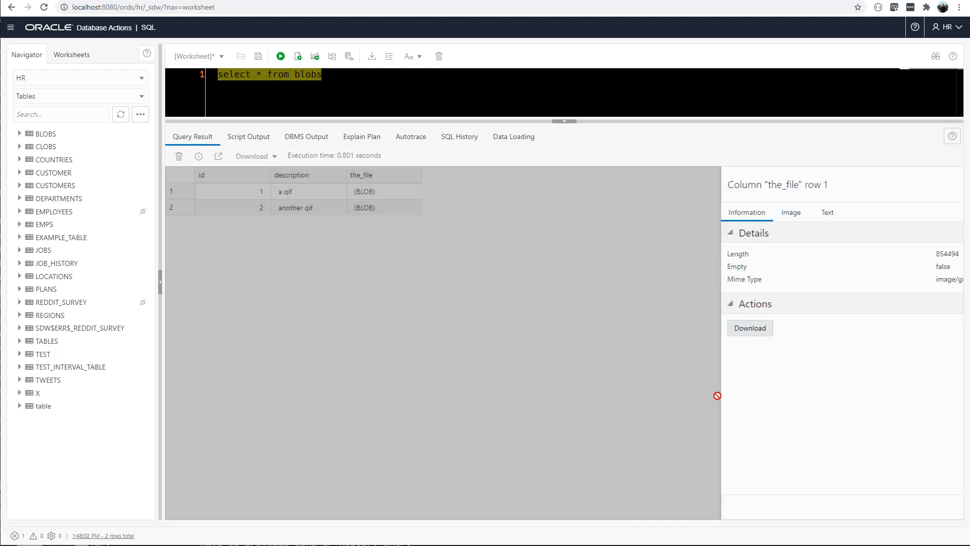
Open the BLOBS table's data, inspect the the_file value in row 2 without changing it, and return to the worksheet.
right_click(44, 134)
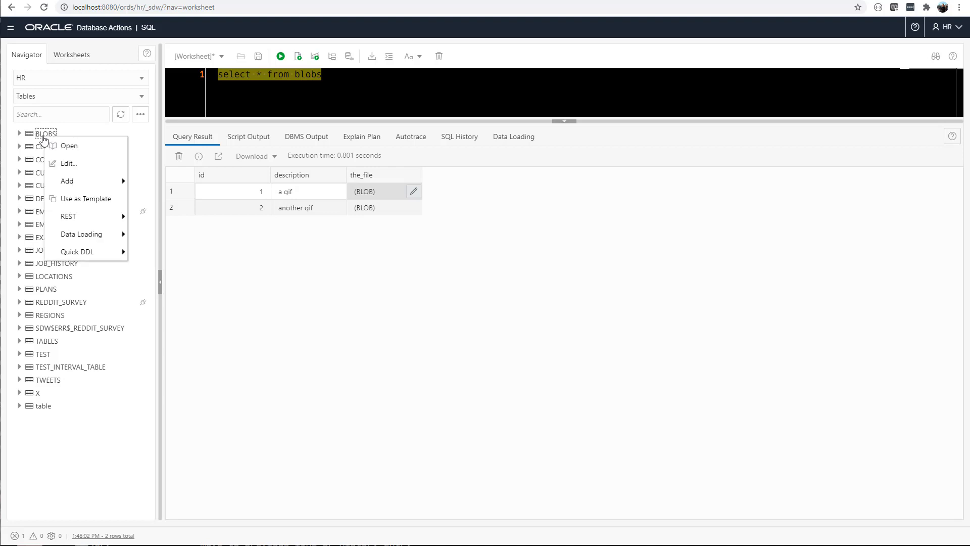
left_click(69, 146)
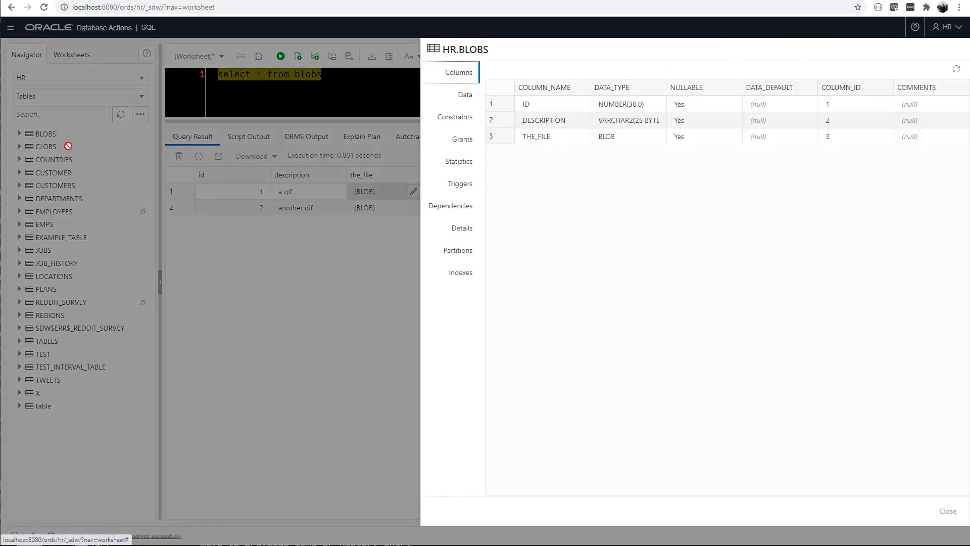
left_click(461, 97)
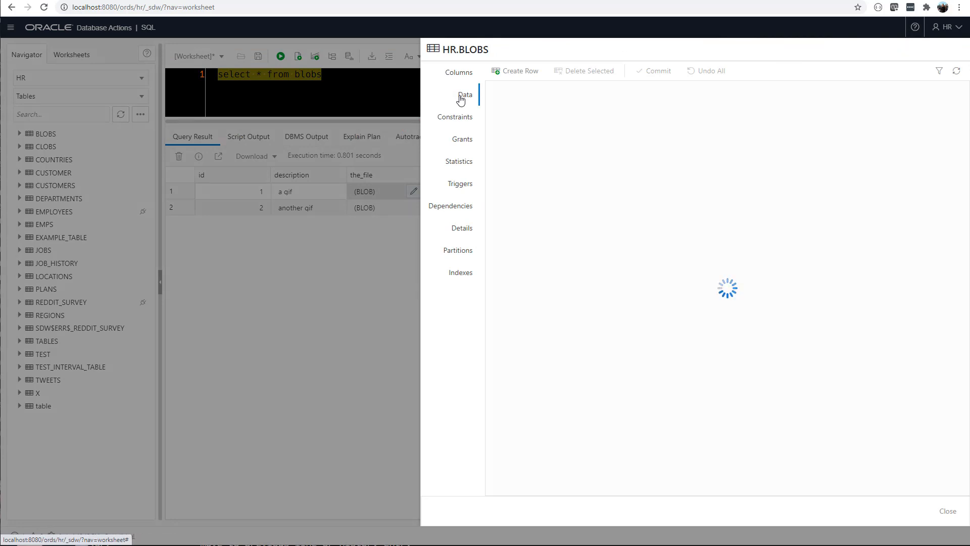
left_click(687, 122)
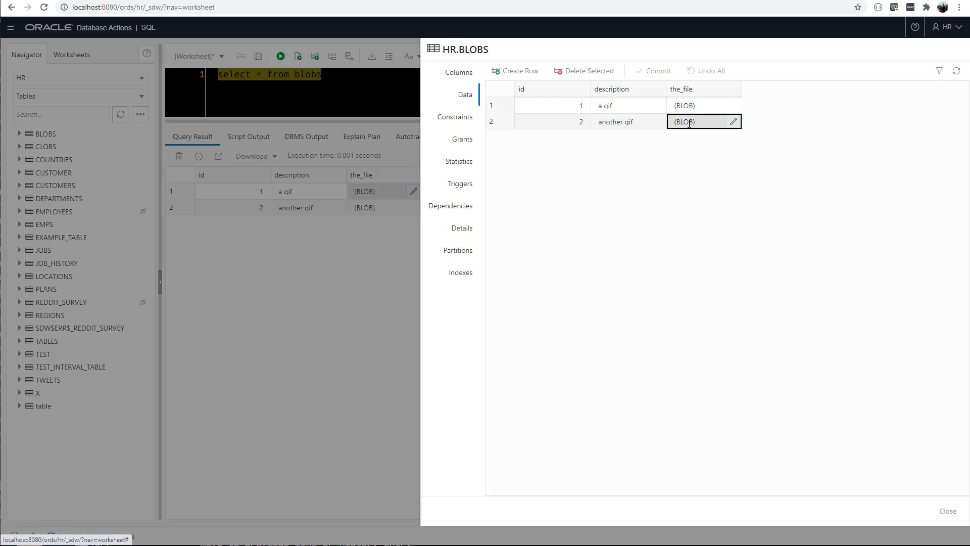
left_click(734, 122)
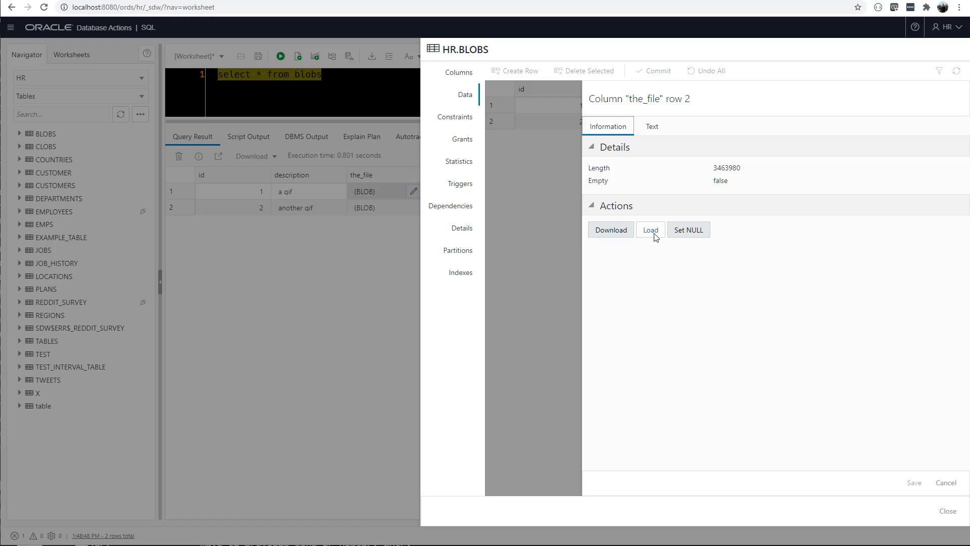
key("Escape")
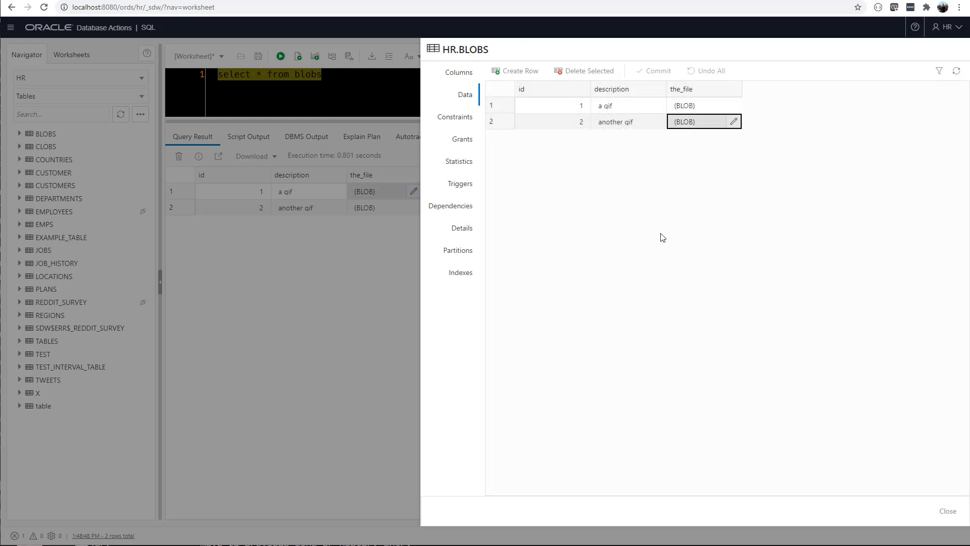
key("Escape")
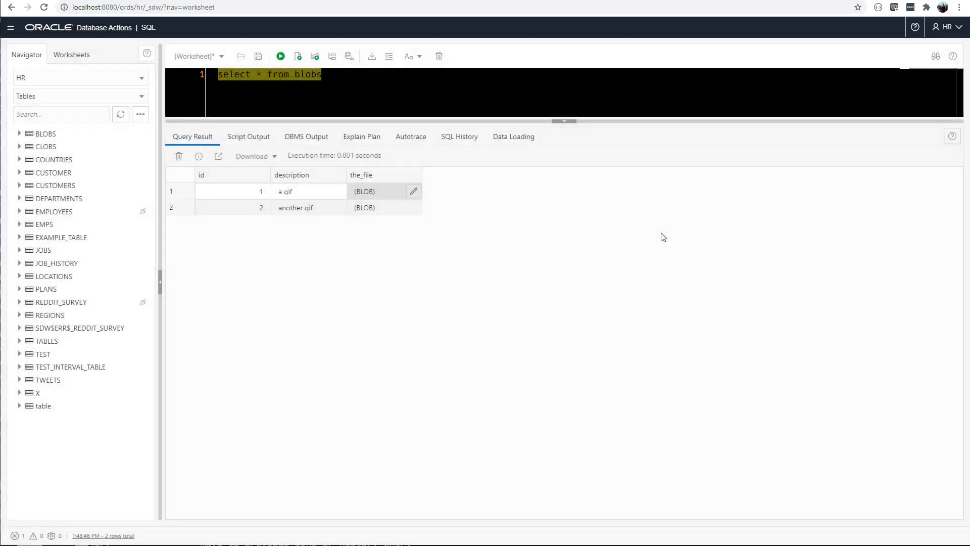
left_click(323, 75)
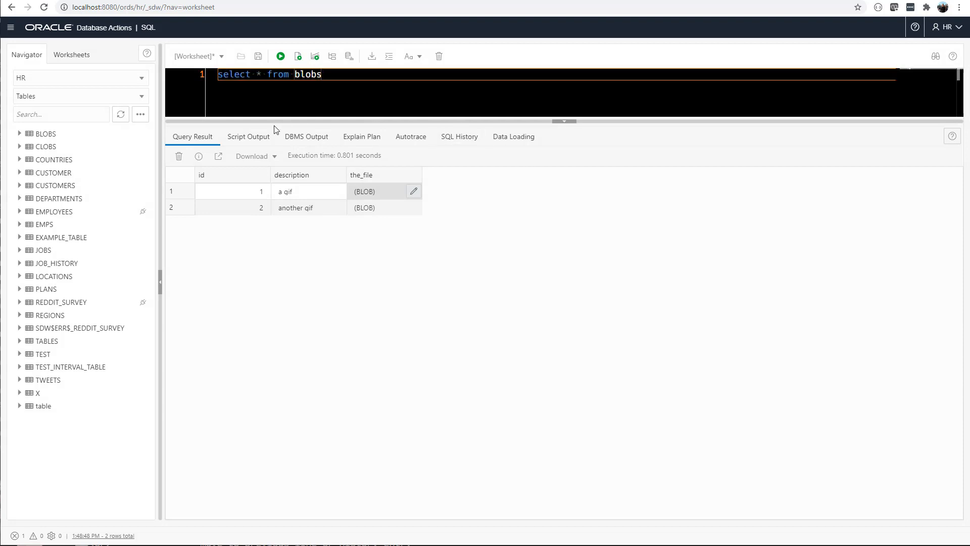
Open the BLOBS table for editing and add a column named THE_NEW_COL.
right_click(52, 136)
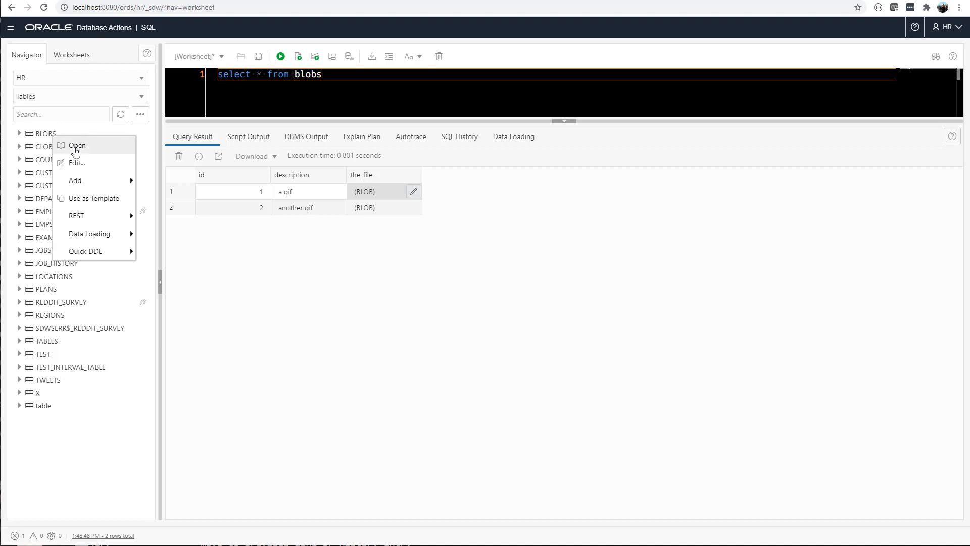
left_click(76, 162)
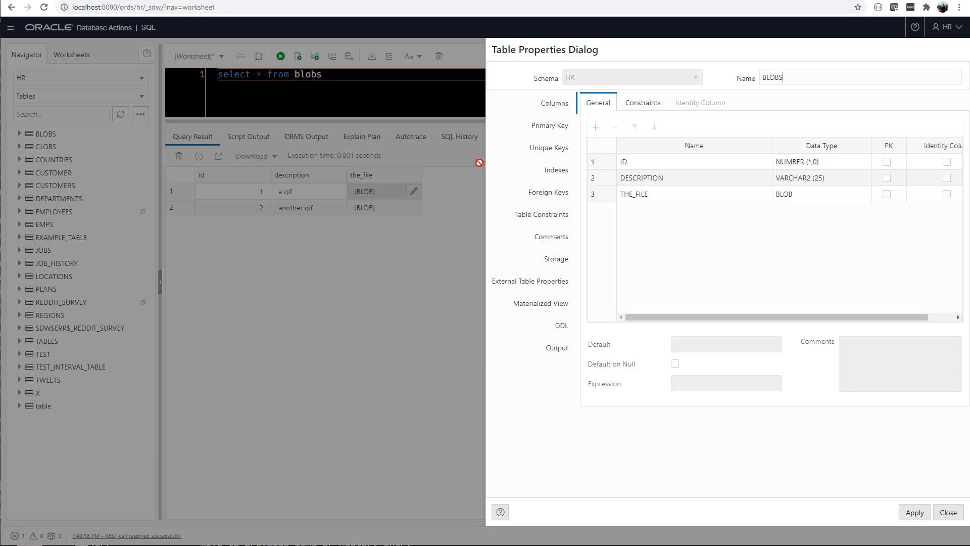
left_click(596, 127)
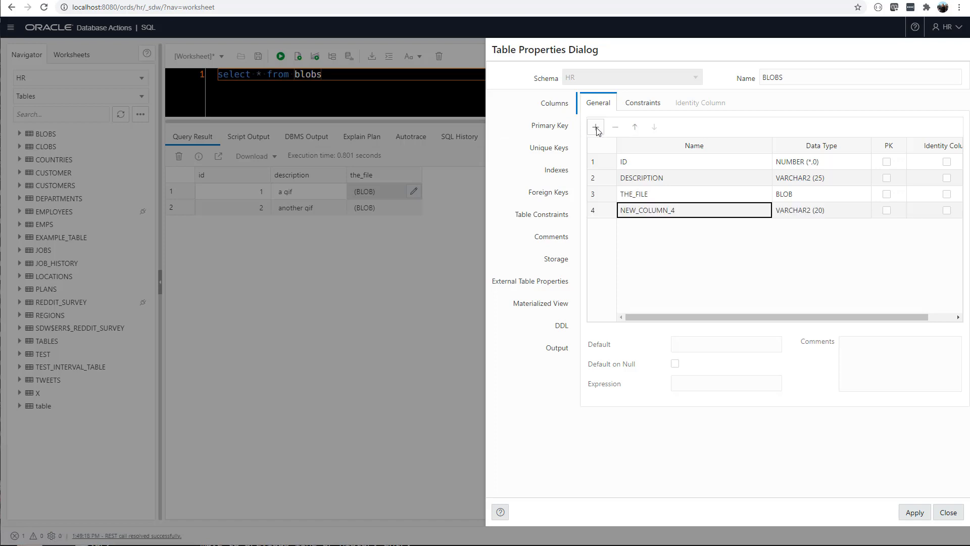
left_click(669, 214)
type("THE_NEW_C")
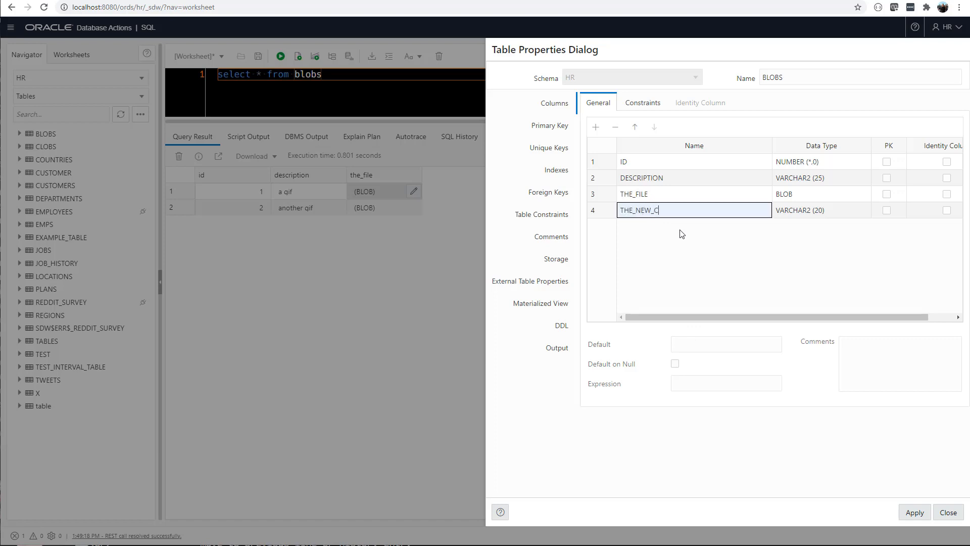
type("OL")
Set the data type of THE_NEW_COL to DATE.
left_click_drag(815, 216, 847, 213)
type("c")
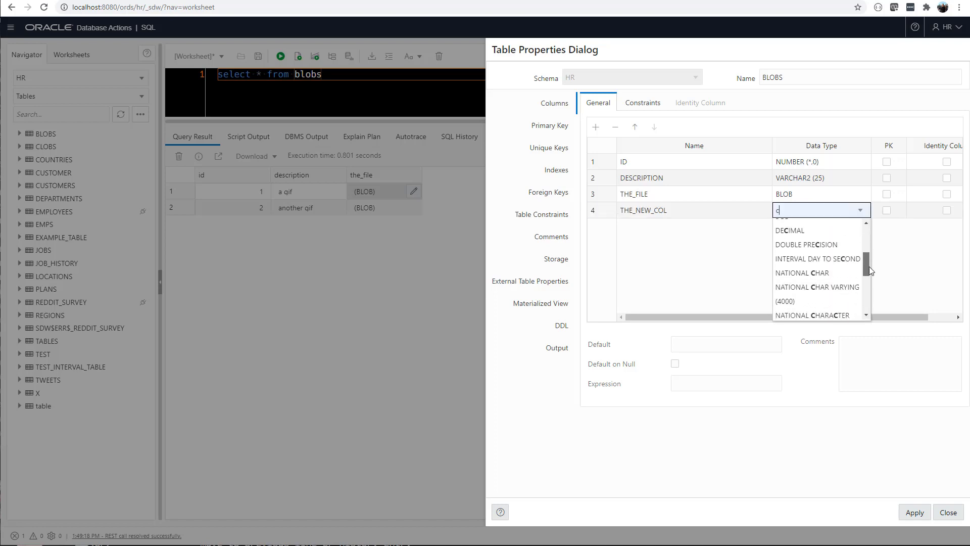
left_click_drag(870, 266, 868, 235)
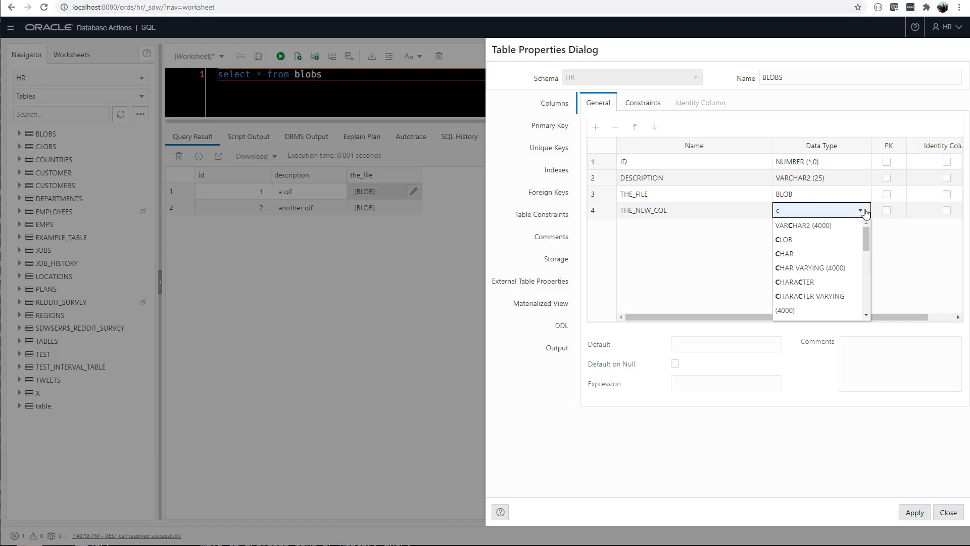
type("date")
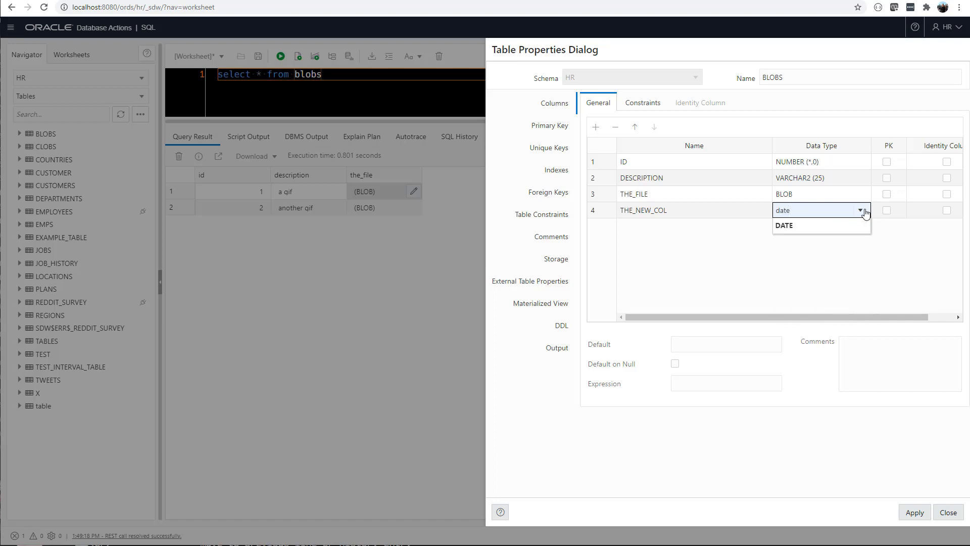
key("Return")
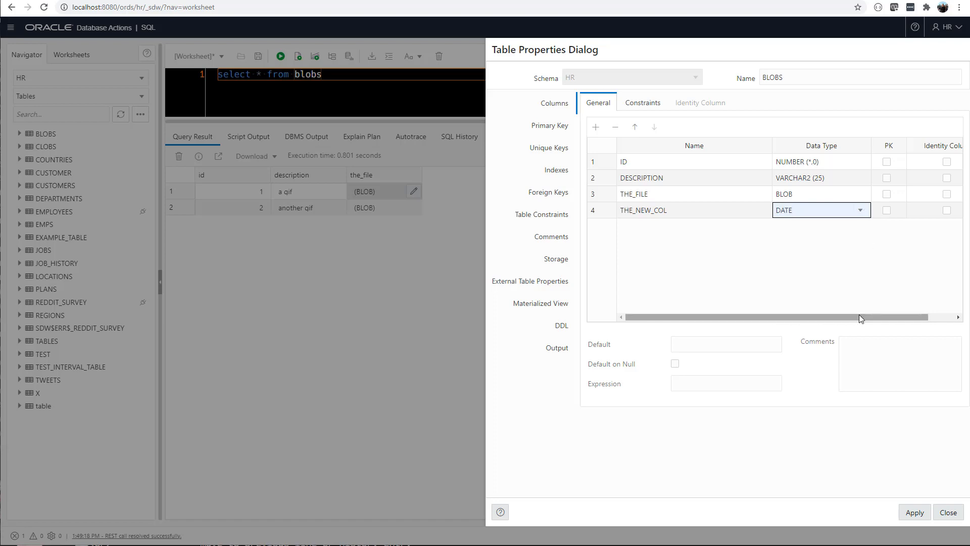
left_click_drag(859, 315, 829, 307)
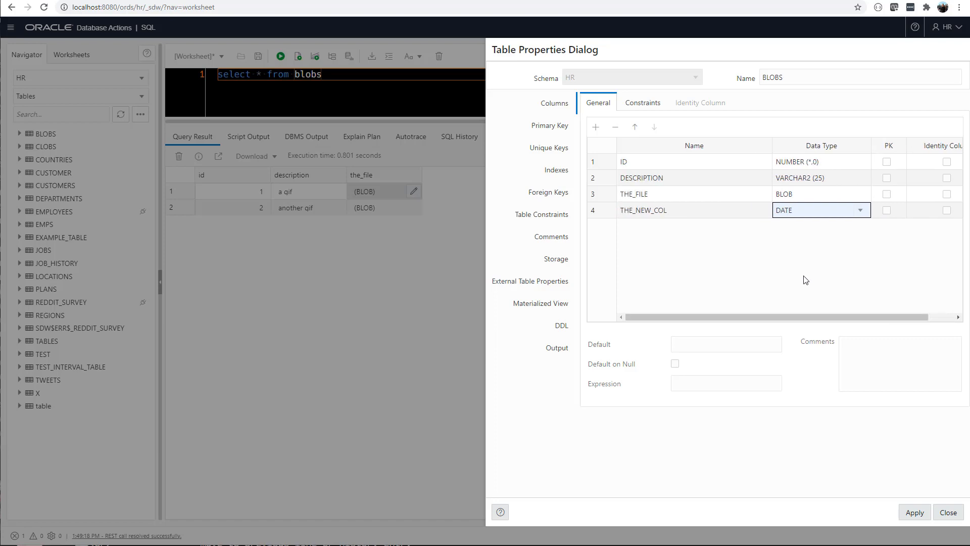
Set the default of THE_NEW_COL to sysdate, review the update DDL and apply the table change.
left_click(691, 346)
type("sysdate")
left_click(563, 327)
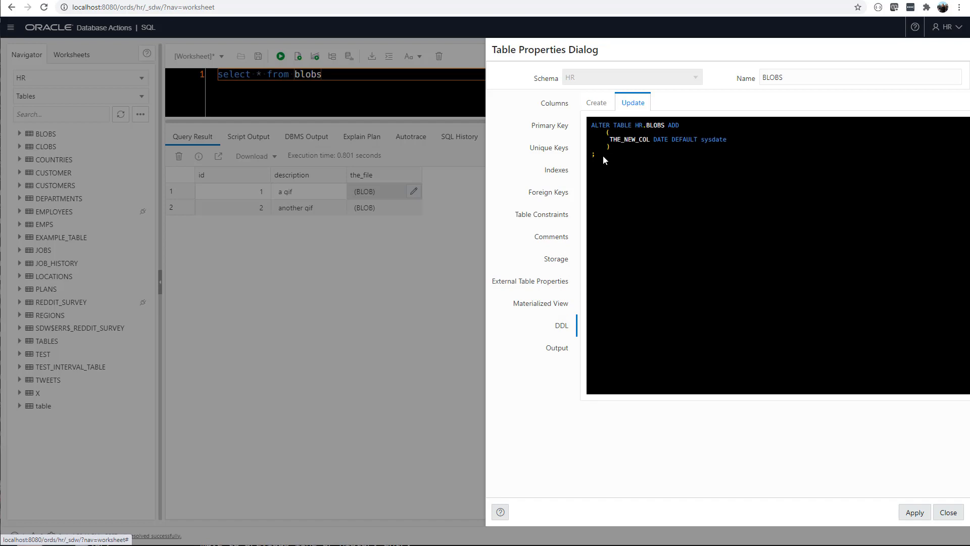
left_click(916, 513)
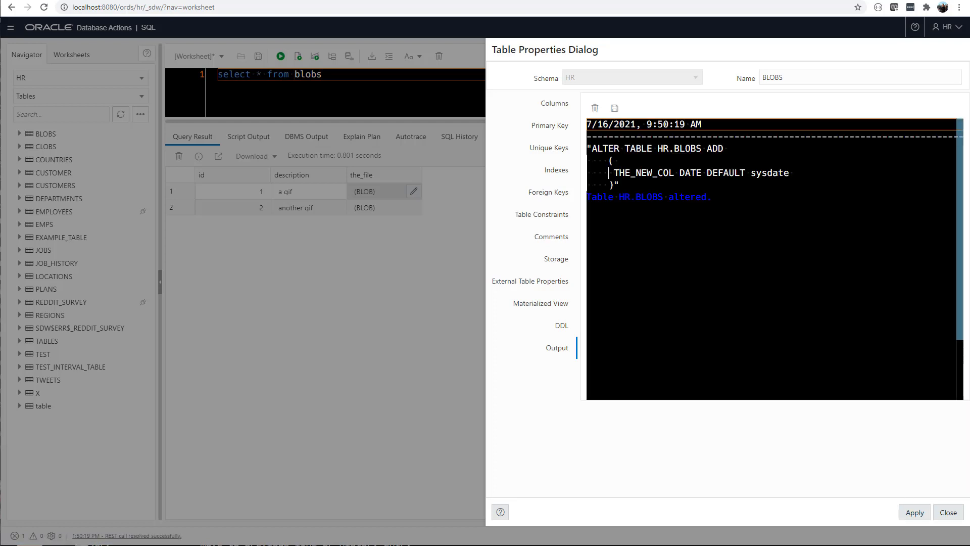
Give THE_NEW_COL the comment "doing a youtube demo, doesn't make sense but oK whatever", review the update DDL and apply it.
left_click(555, 106)
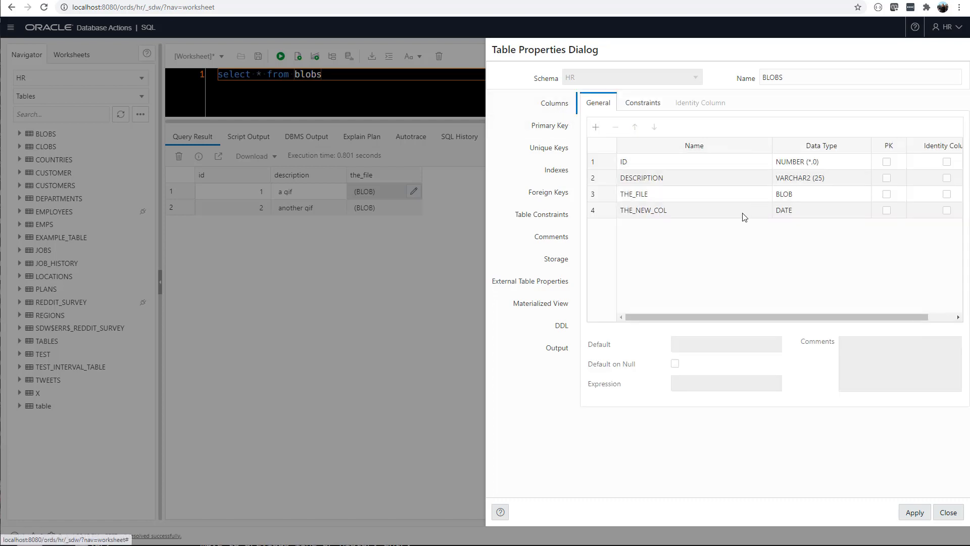
left_click(695, 211)
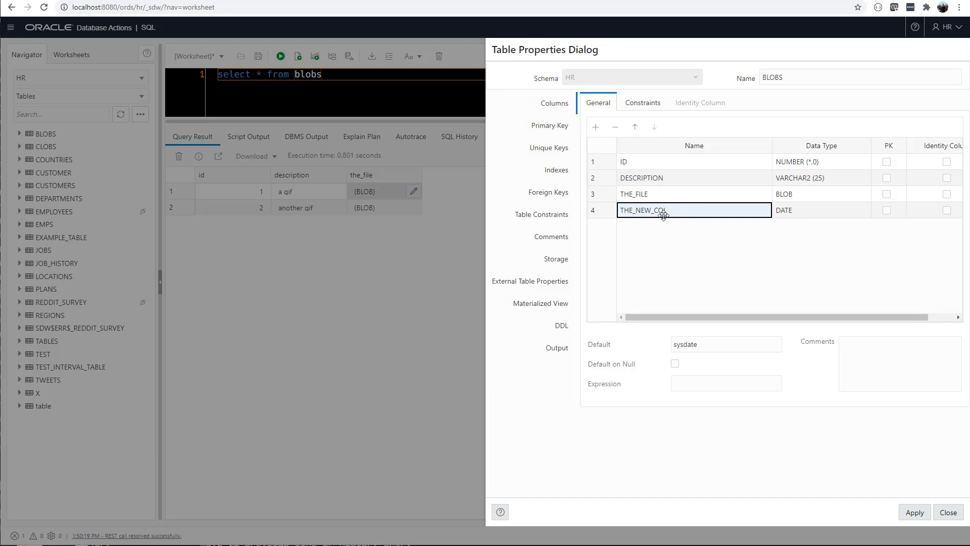
left_click(865, 348)
type("doing a yout")
key("BackSpace")
type("youtube demo, doesn't make sense but ")
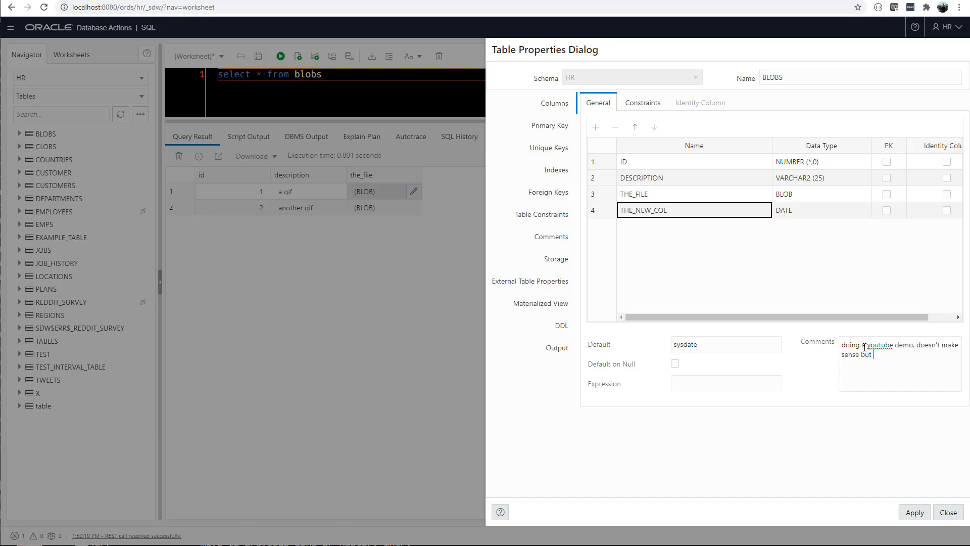
type("oK whatever")
left_click(582, 326)
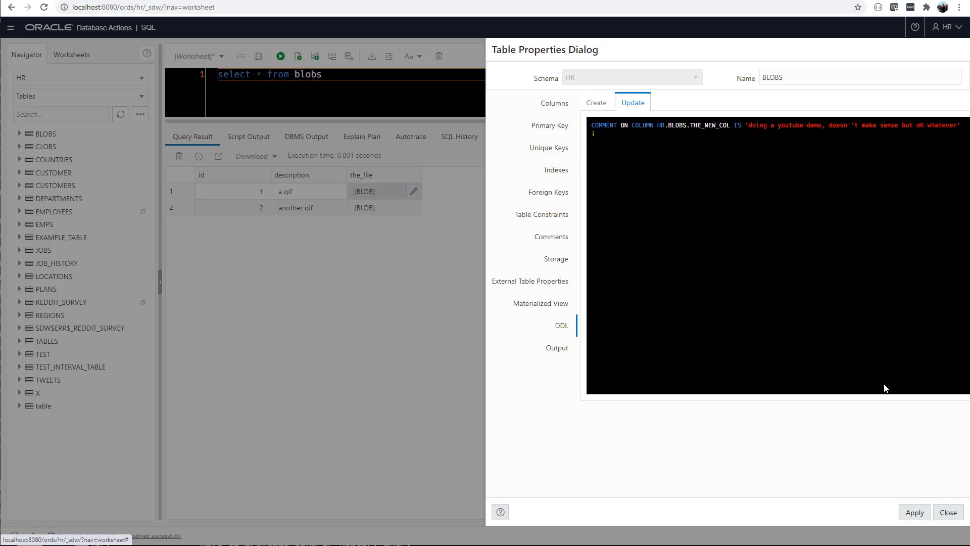
left_click(916, 513)
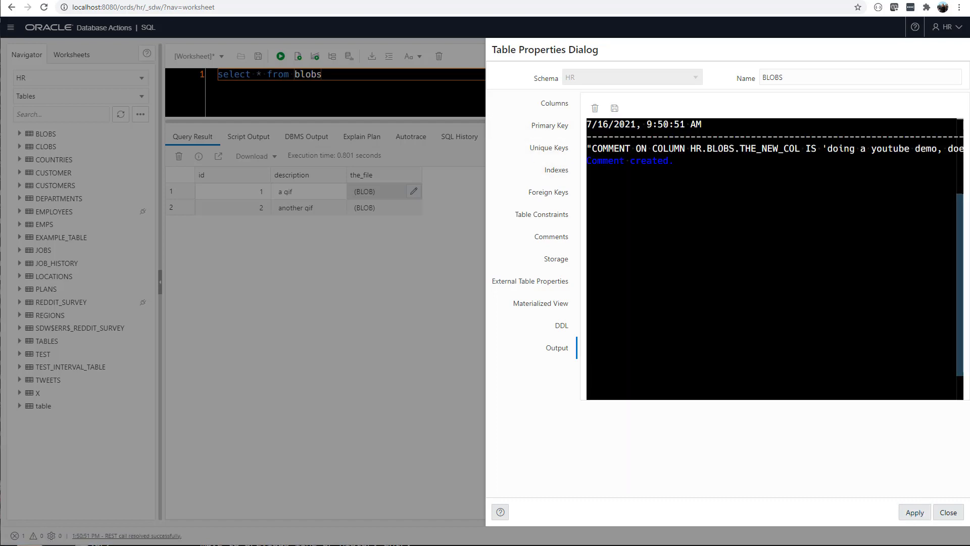
Check the default and comment of THE_NEW_COL in the column list and close the table properties.
left_click(558, 107)
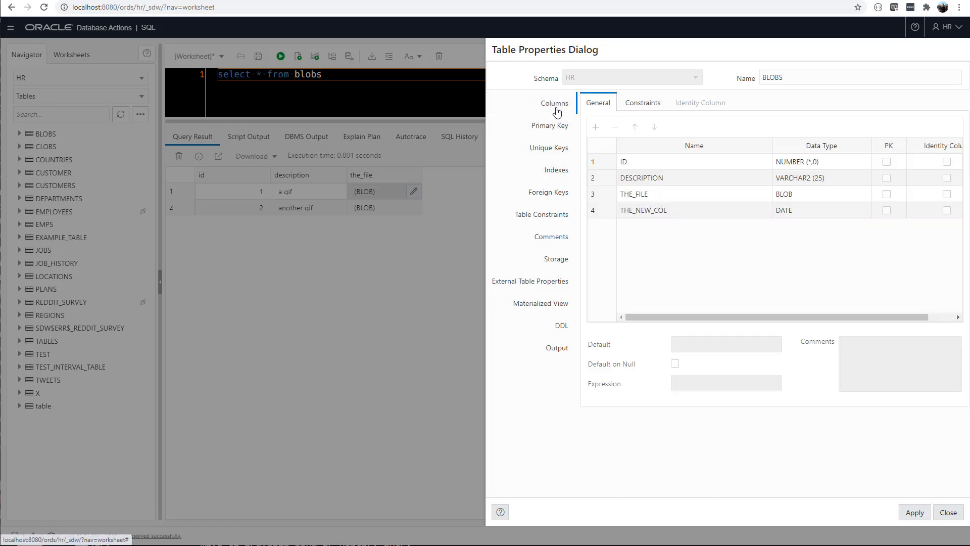
left_click(652, 215)
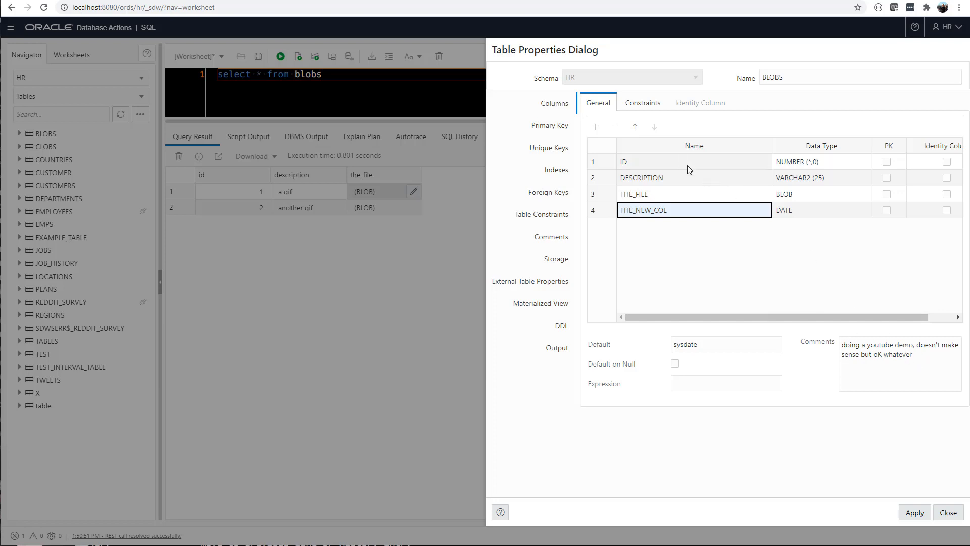
left_click(948, 513)
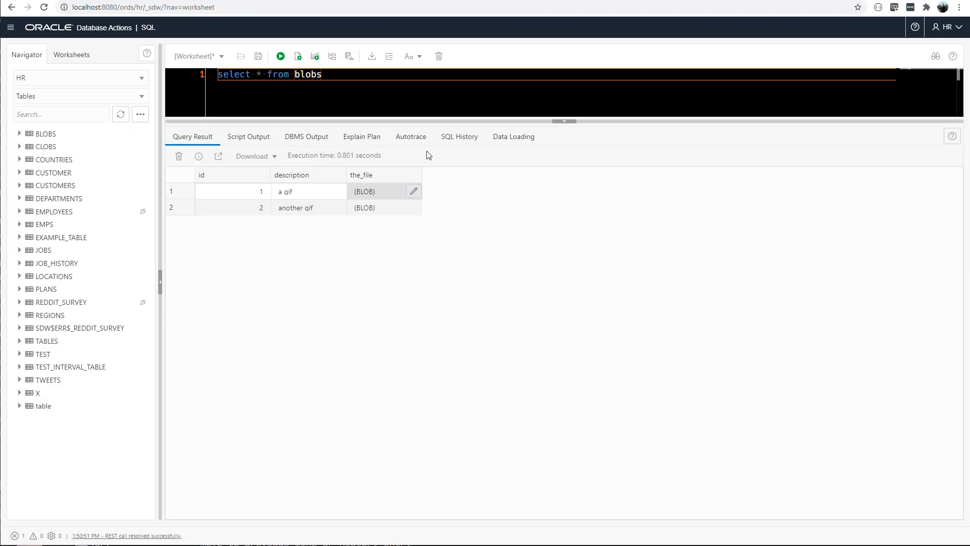
Start a data upload into a new table and load Customers02.csv from the Documents folder.
left_click(141, 114)
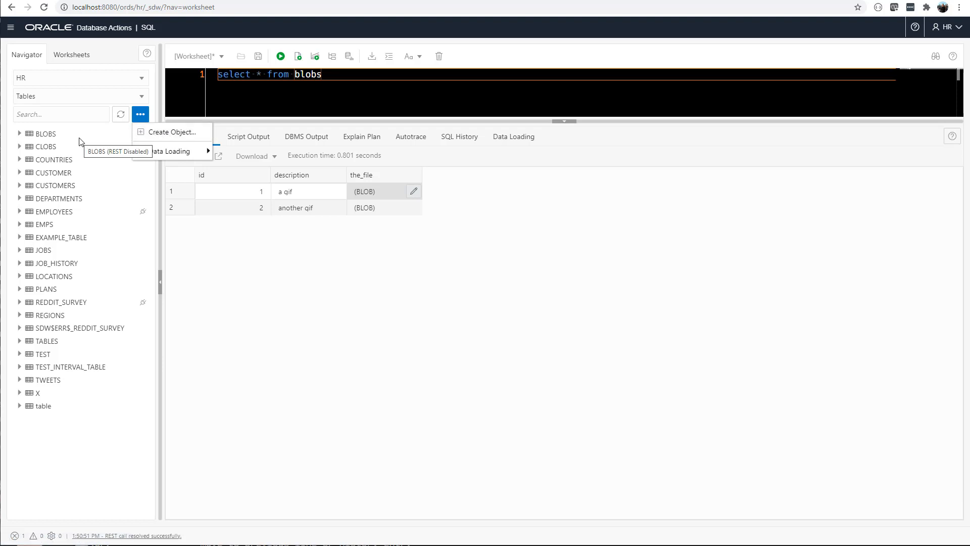
left_click(337, 77)
left_click(141, 115)
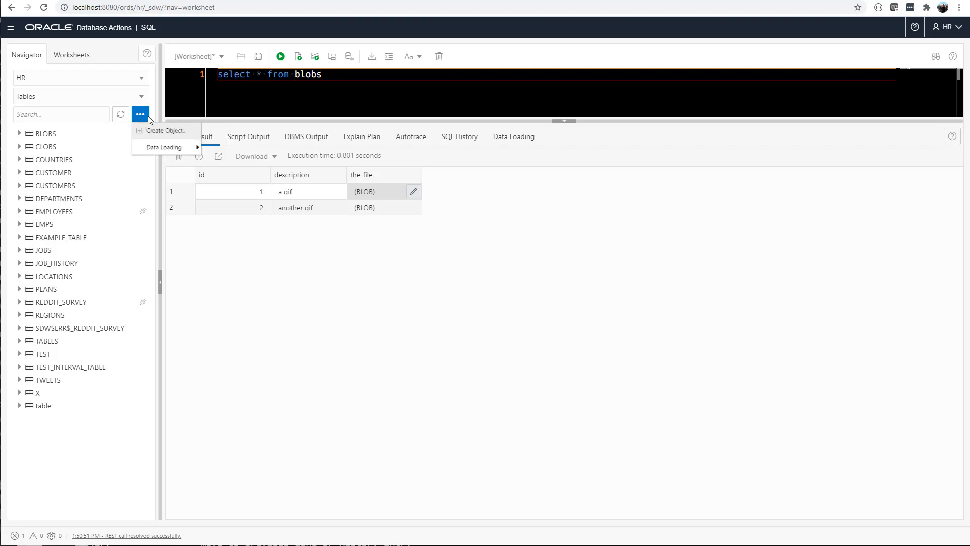
mouse_move(169, 154)
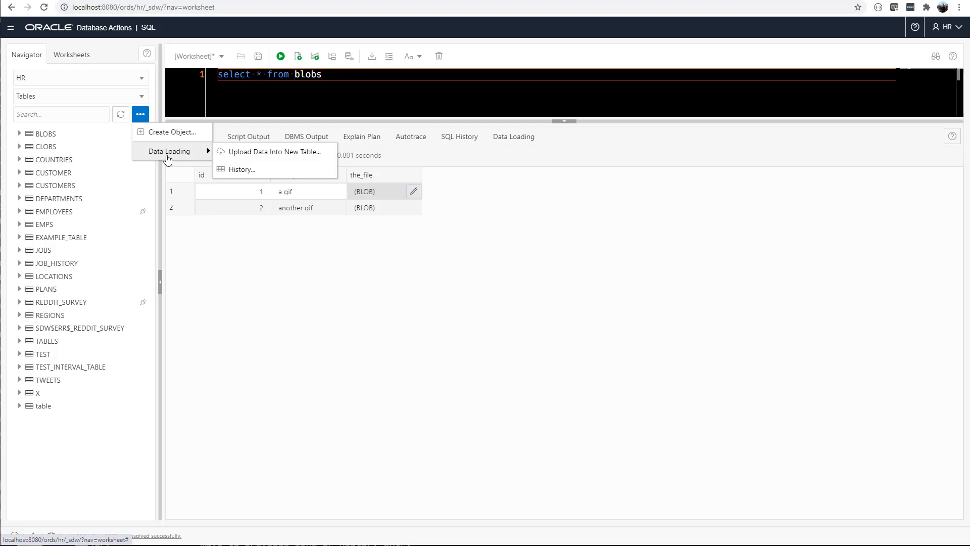
left_click(258, 159)
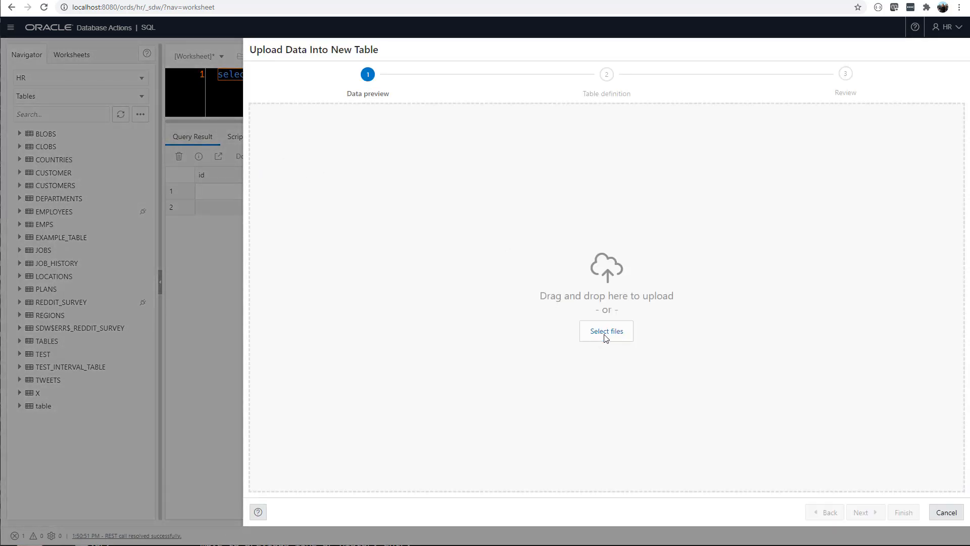
left_click(606, 337)
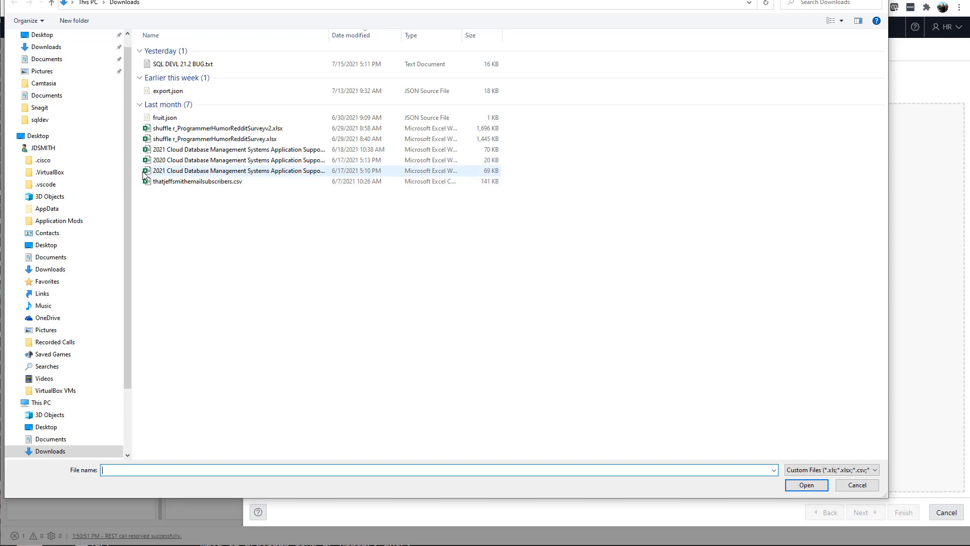
left_click(50, 95)
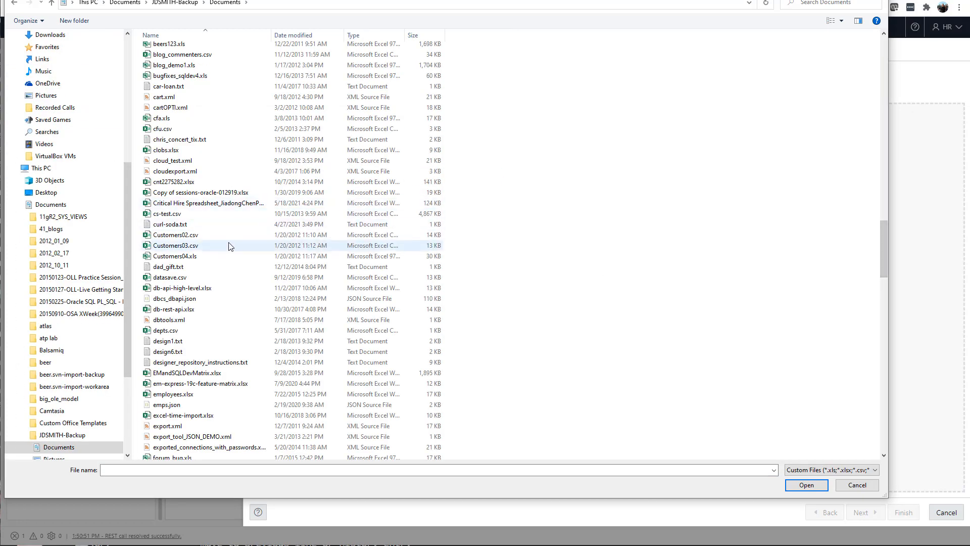
left_click(197, 237)
left_click(805, 487)
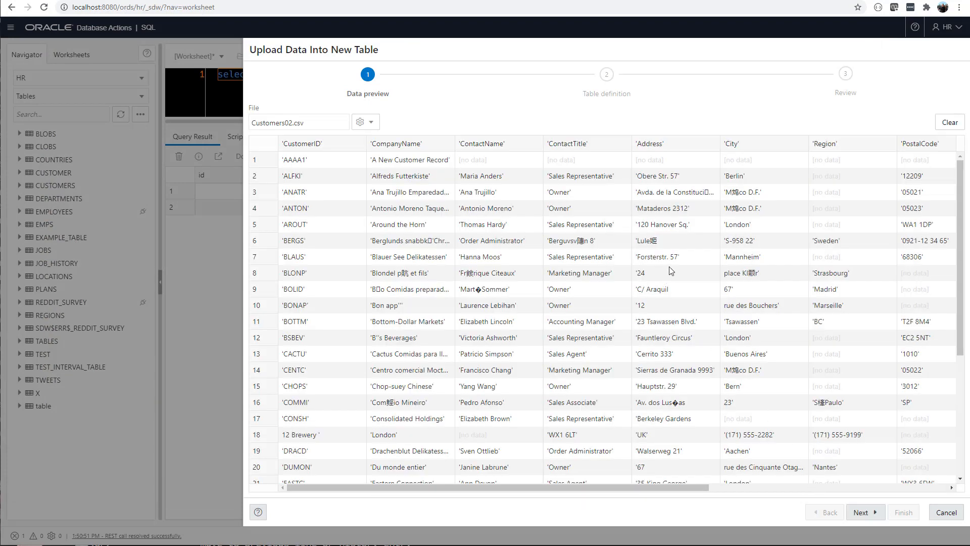
Show the file's import options and look through the available encodings for Customers02.csv.
left_click(372, 122)
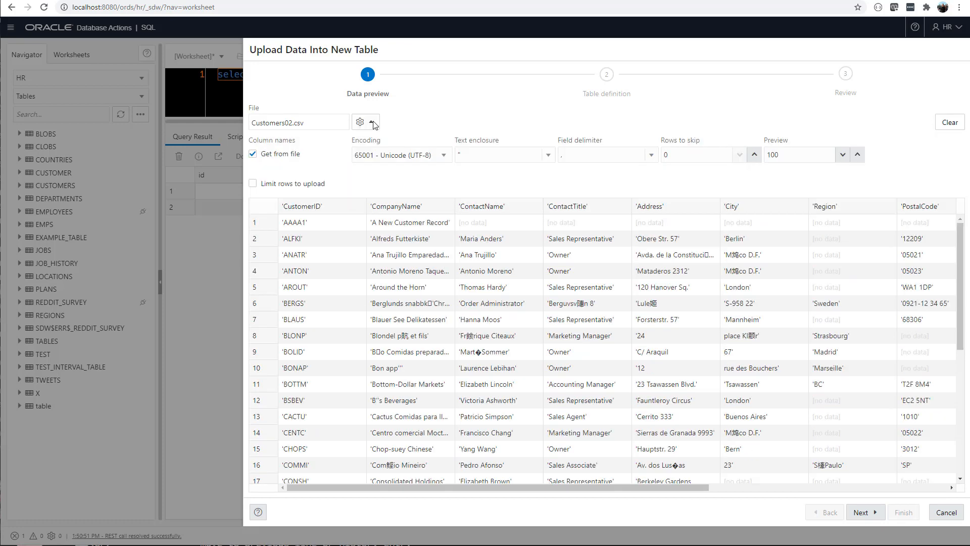
left_click(444, 156)
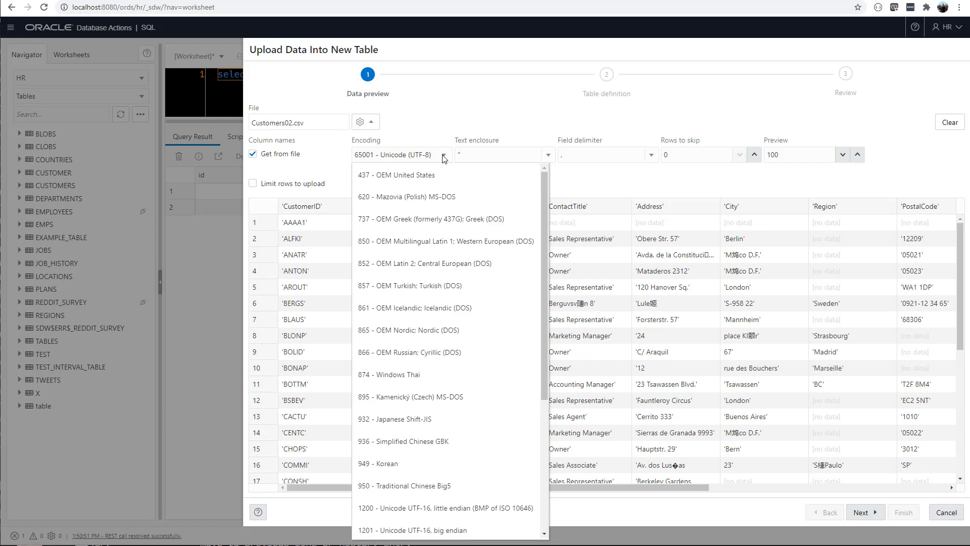
left_click(444, 157)
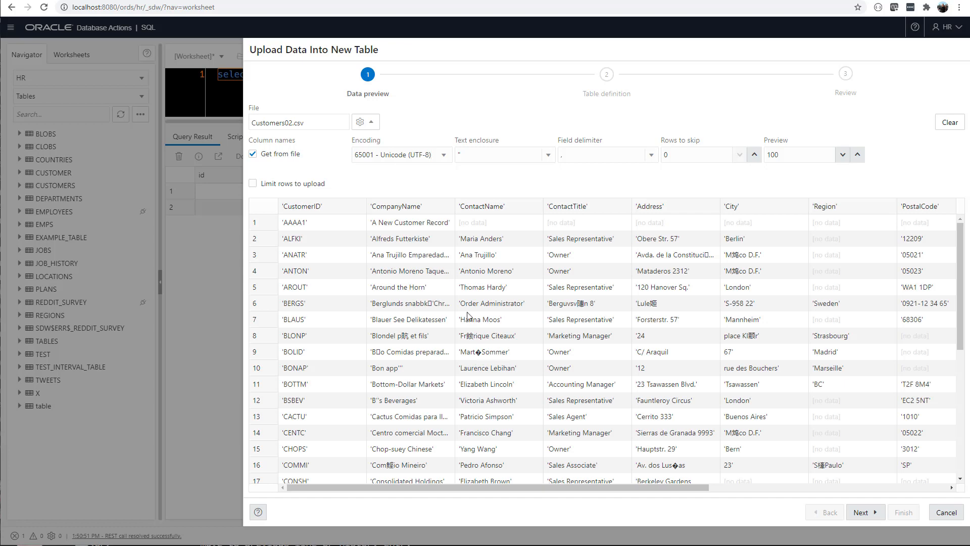
left_click(444, 156)
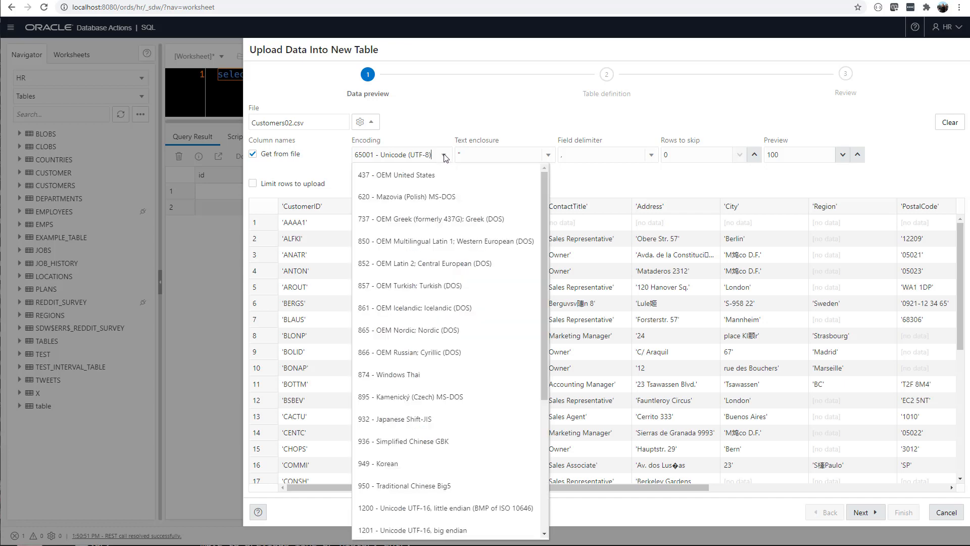
left_click(445, 157)
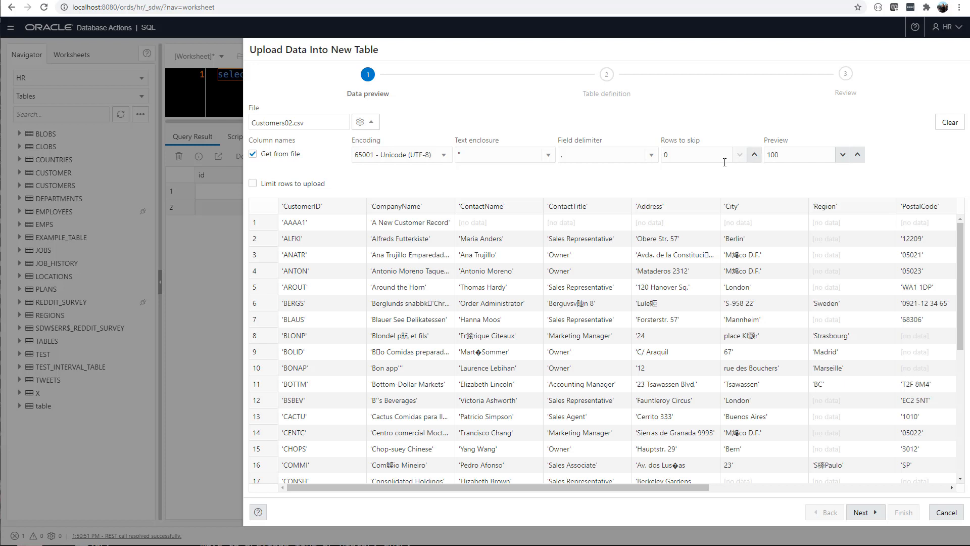
Continue to the table definition and rename the 'CustomerID' and 'CompanyName' columns to CUSTOMERID and COMPANYNAME.
left_click(862, 514)
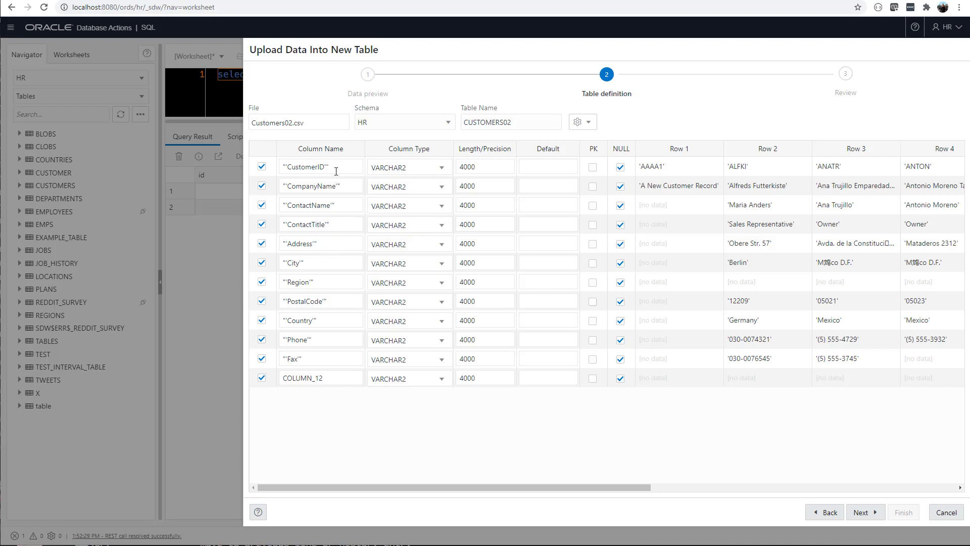
left_click_drag(336, 167, 269, 170)
type("CUSTOMERID")
key("Tab")
left_click_drag(345, 188, 277, 187)
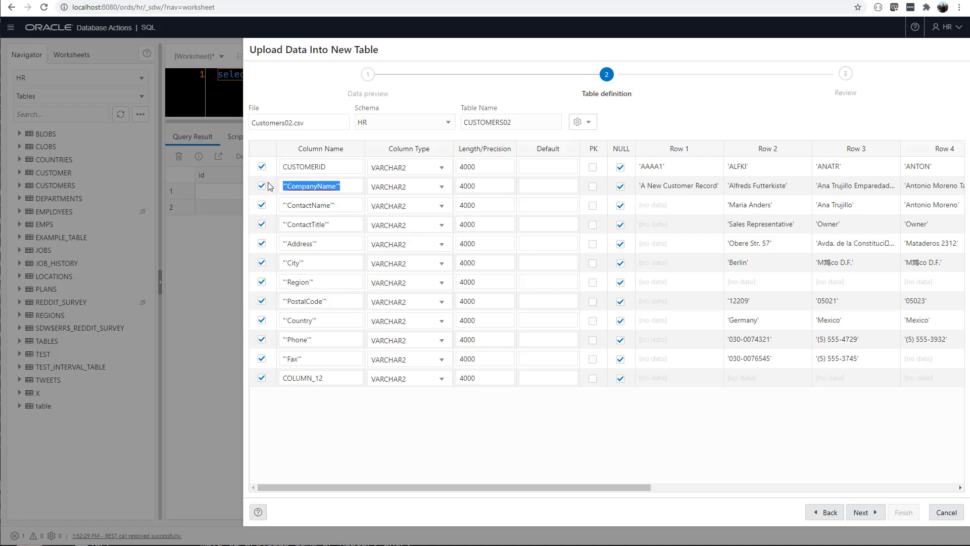
type("COM")
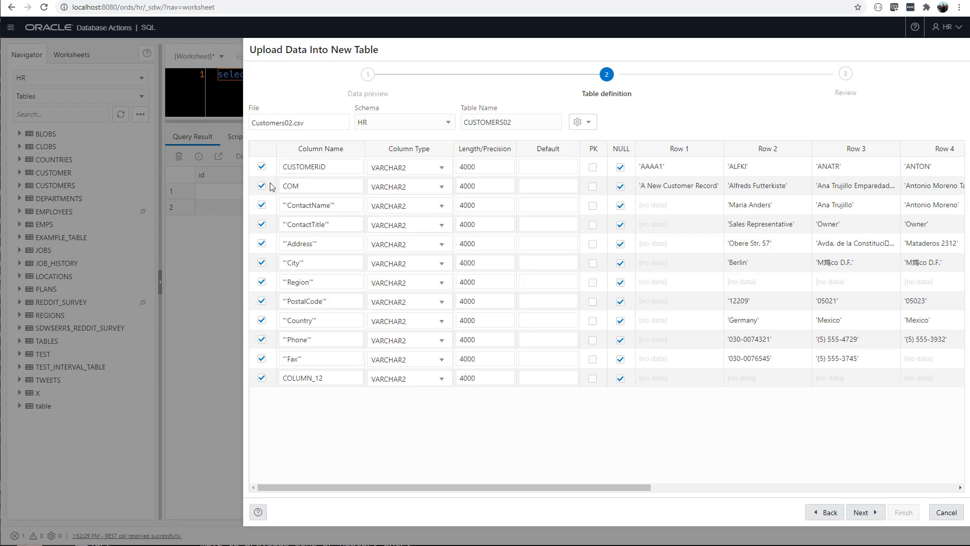
type("NPPANYNAME")
Rename the 'ContactName' column to NAME and the 'ContactTitle' column to TITLE.
triple_click(302, 210)
type("NAME")
left_click(319, 224)
triple_click(324, 226)
type("TITLE")
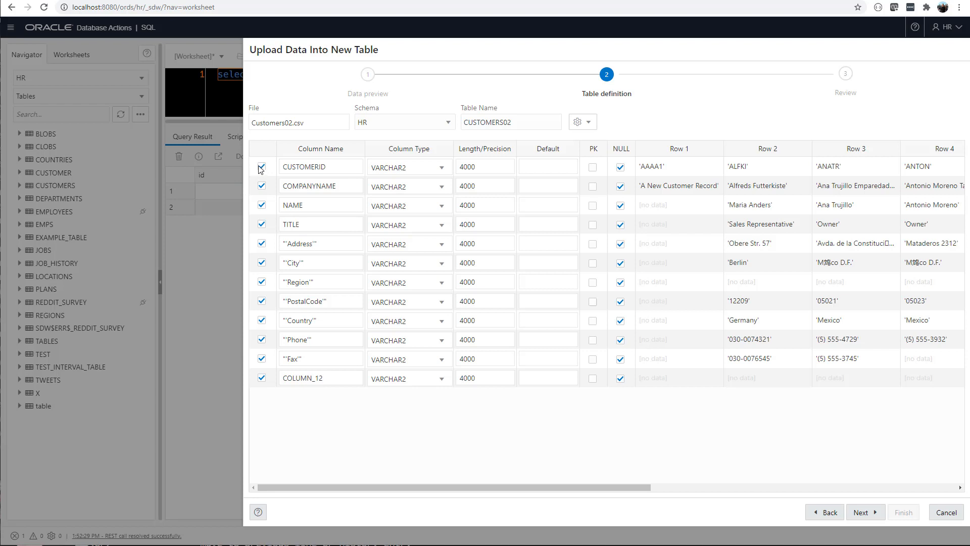
Exclude COLUMN_12, make CUSTOMERID the primary key and review the generated DDL.
left_click(262, 379)
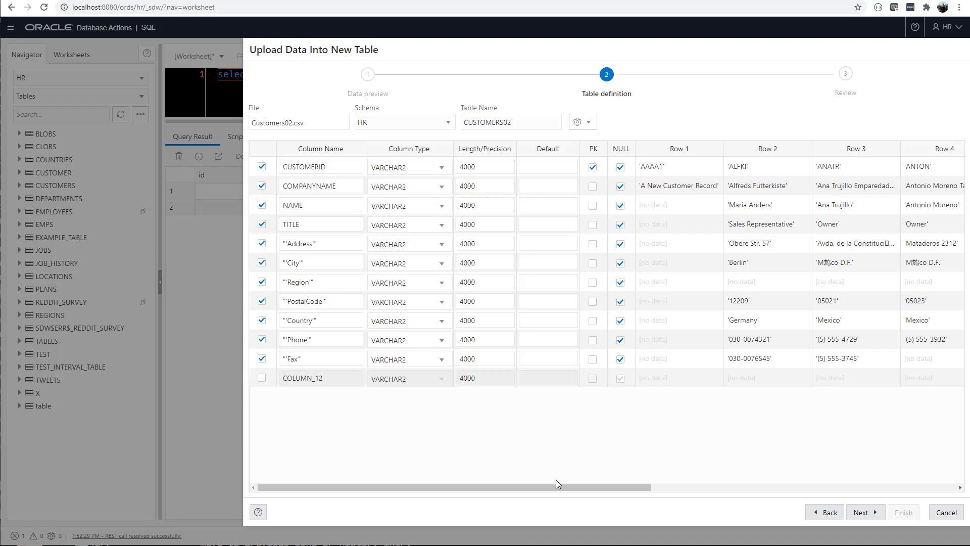
left_click_drag(556, 484, 495, 437)
left_click(865, 513)
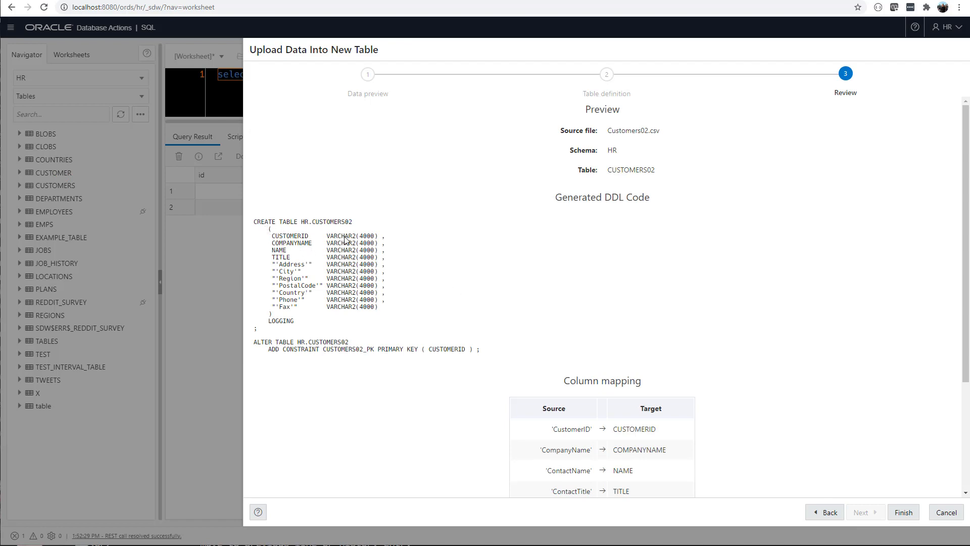
Return to the table definition and set the length of 'PostalCode' to 10 and of 'Country' to 100.
left_click(824, 515)
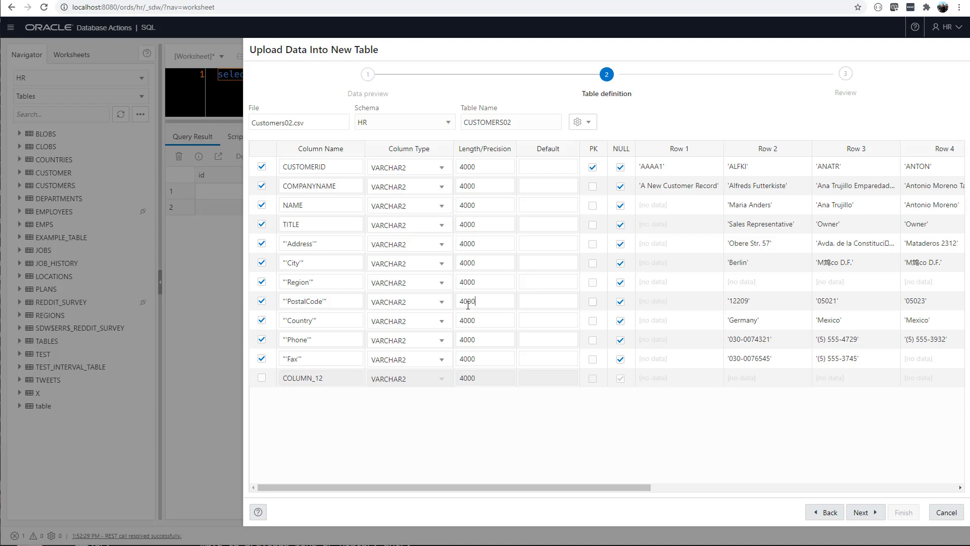
left_click_drag(468, 304, 460, 303)
type("10")
left_click_drag(493, 322, 449, 326)
type("10")
Review the revised DDL, finish the upload into CUSTOMERS02 and dismiss the upload notice.
left_click(859, 512)
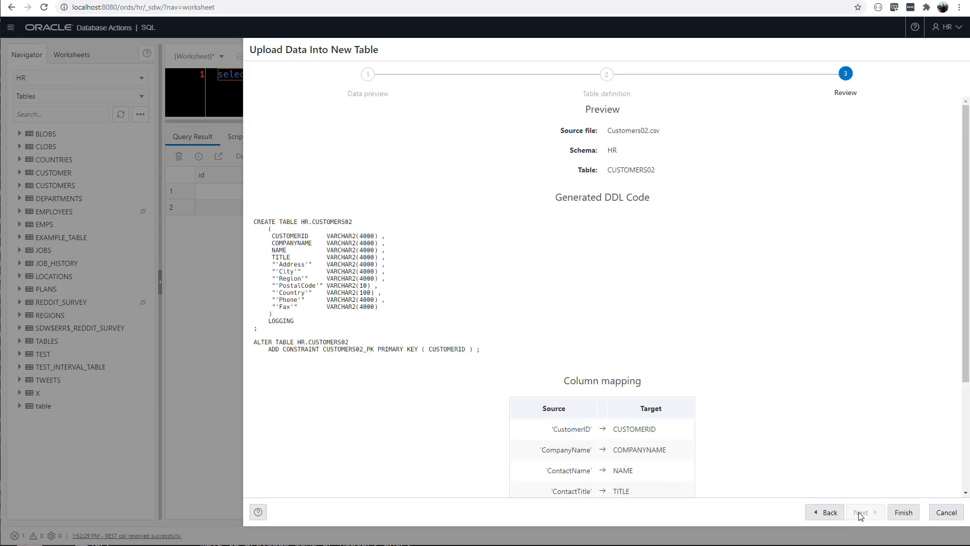
left_click(902, 512)
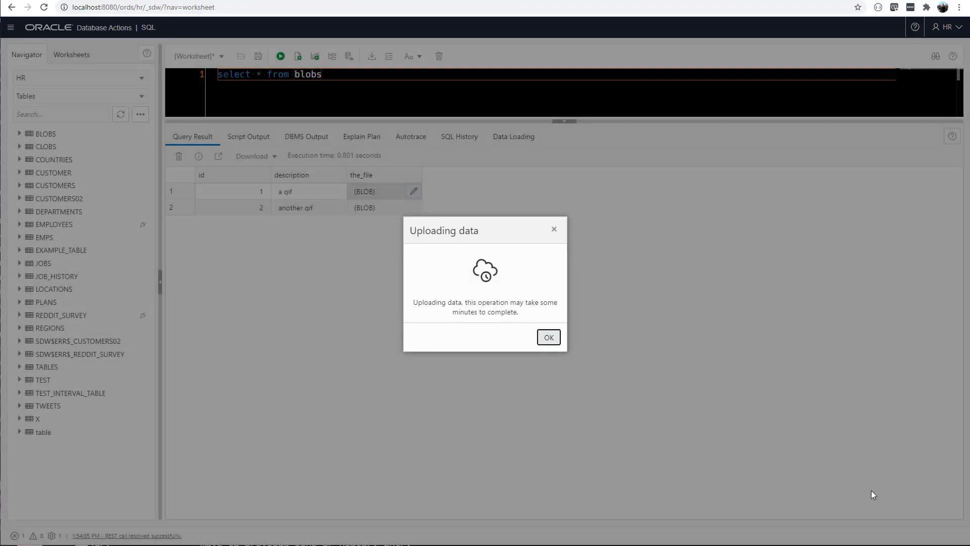
left_click(548, 337)
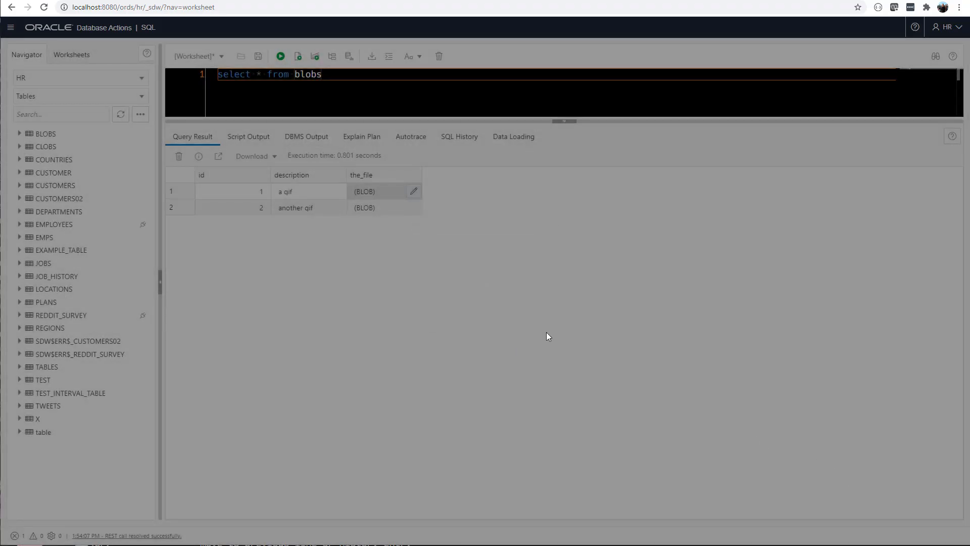
Examine the failed rows of the CUSTOMERS02 load in the data loading history, then close them.
left_click(513, 148)
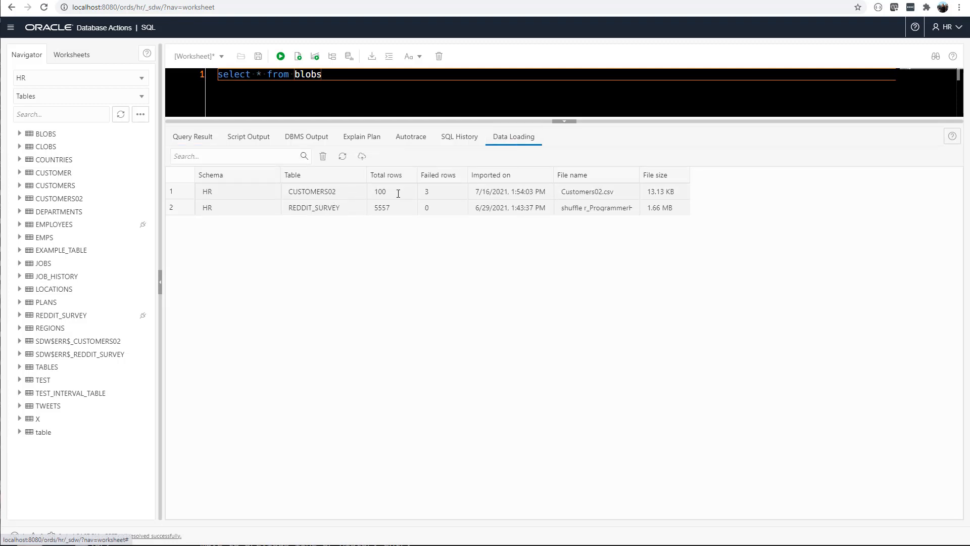
left_click(441, 191)
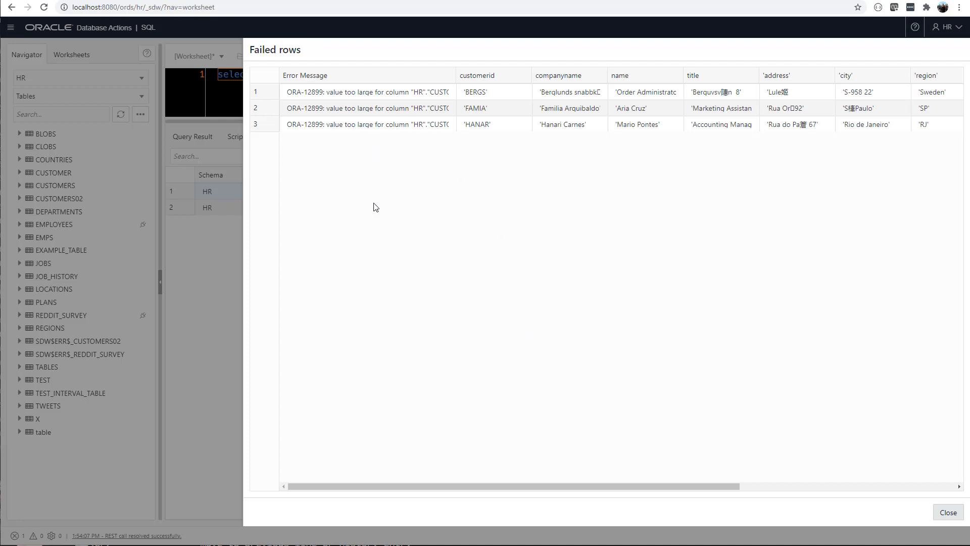
left_click(949, 512)
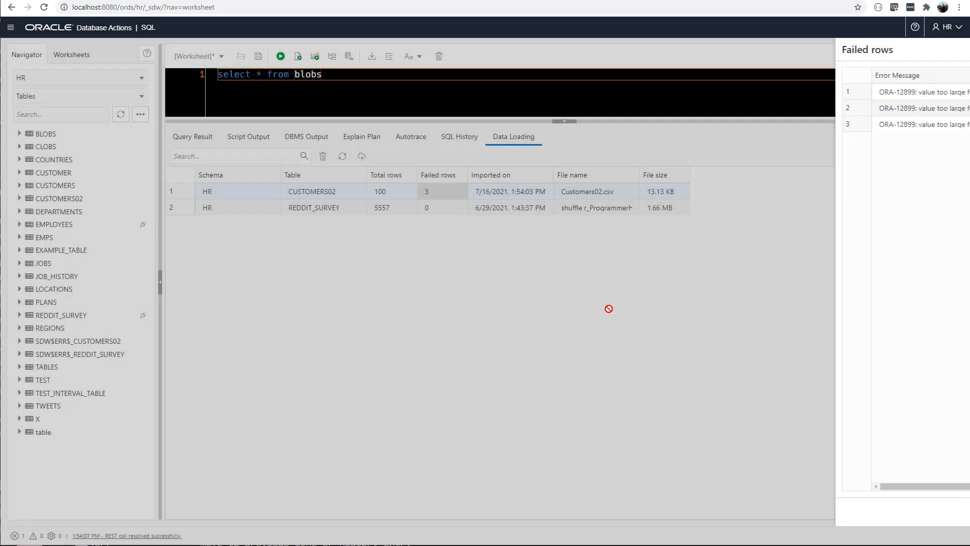
Replace the worksheet query with "select * from CUSTOMERS02" using the suggested table name, and run it.
left_click_drag(323, 75, 214, 76)
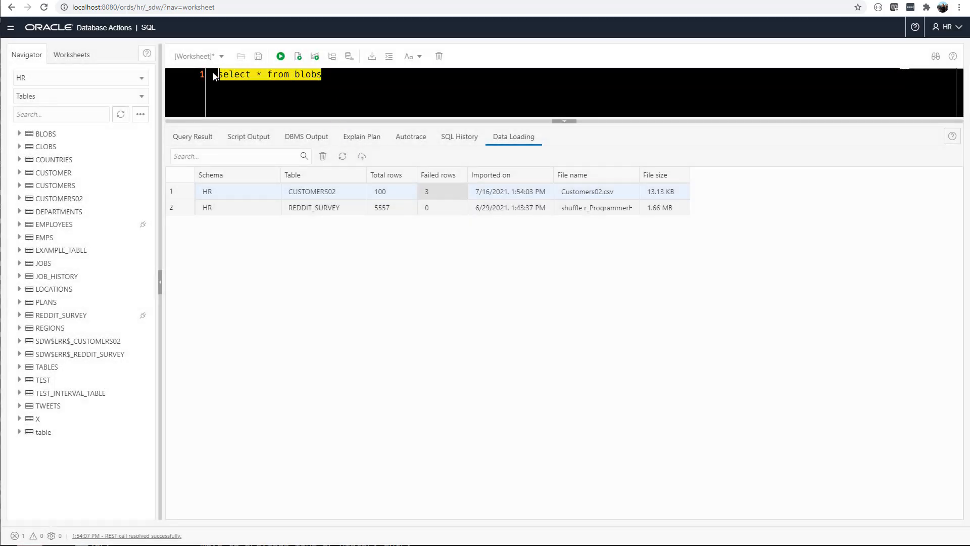
type("select * from")
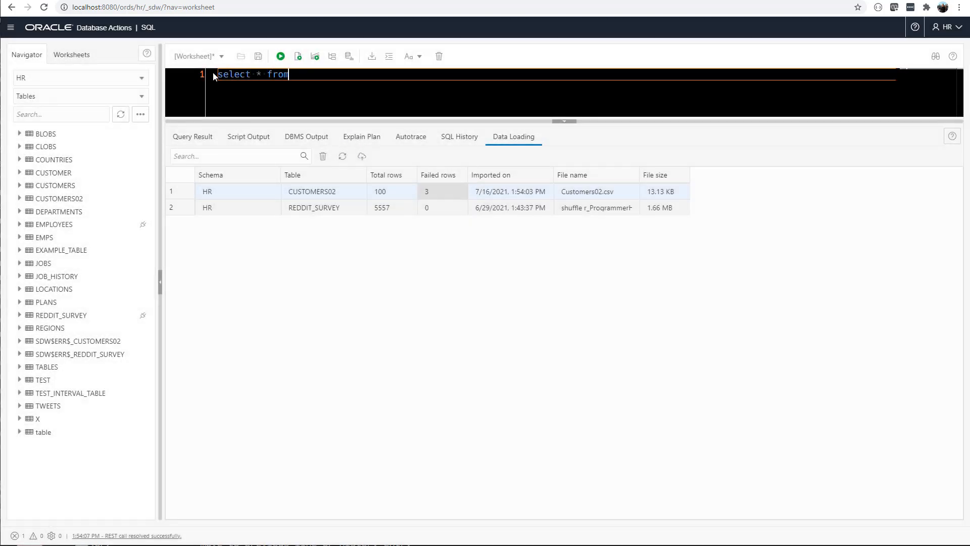
type(" custom")
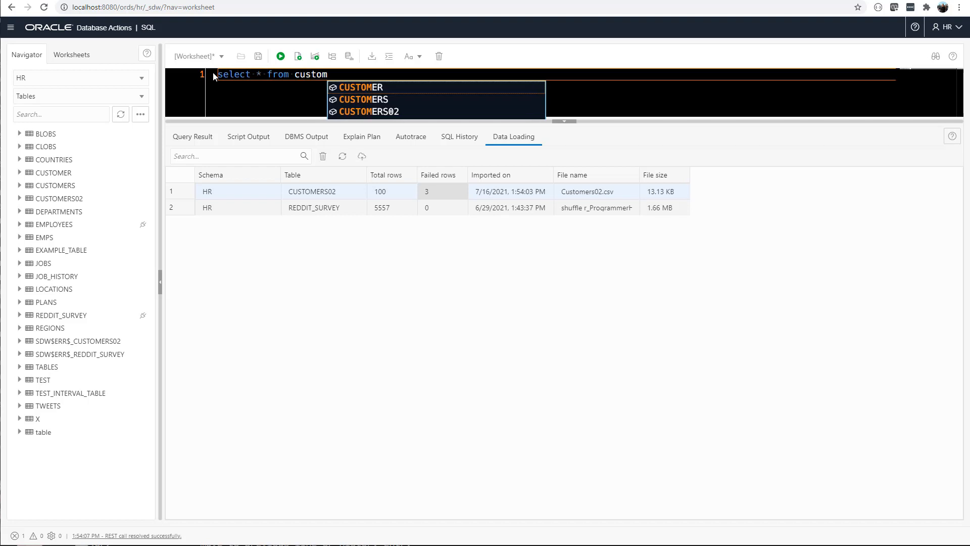
key("Down")
key("Down")
key("Return")
key("ctrl+Return")
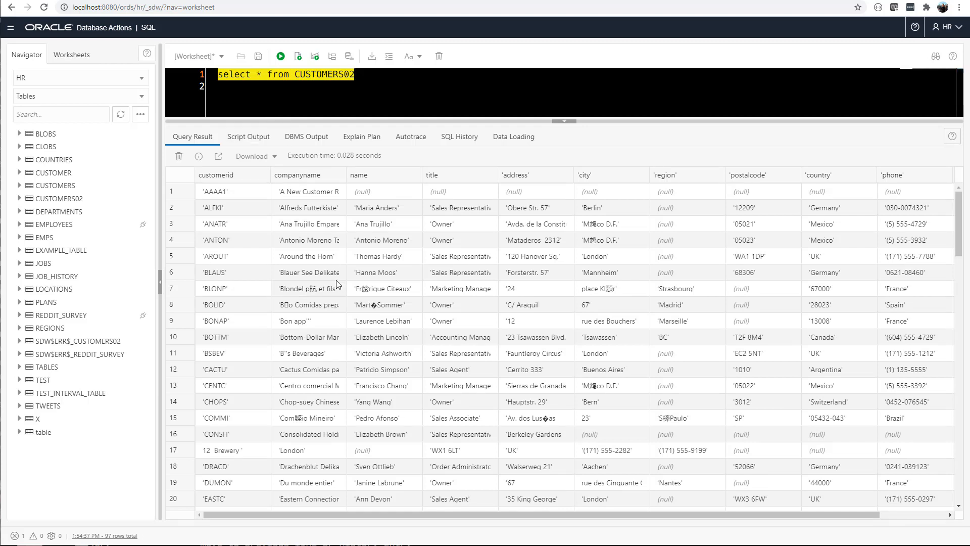
Count the rows of the CUSTOMERS02 query result and close the row count.
right_click(328, 262)
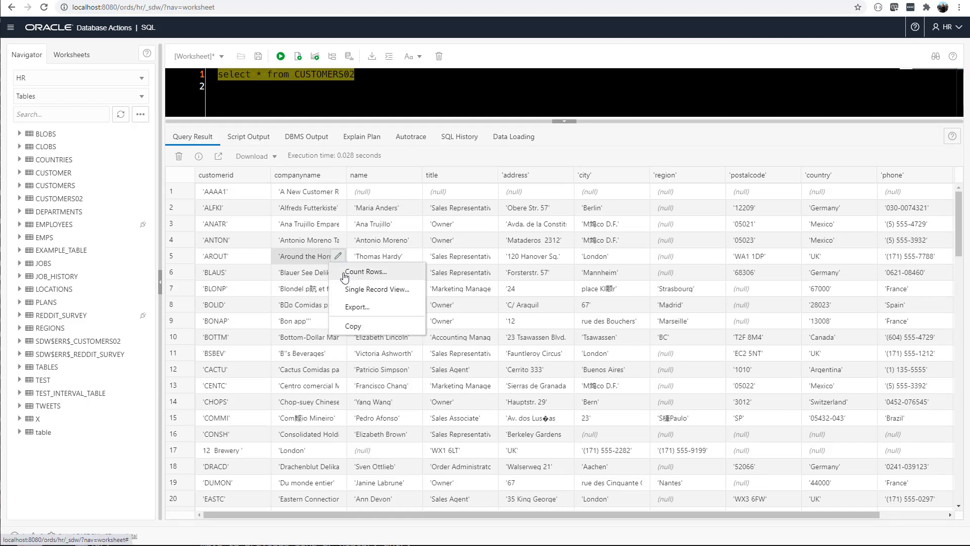
left_click(348, 287)
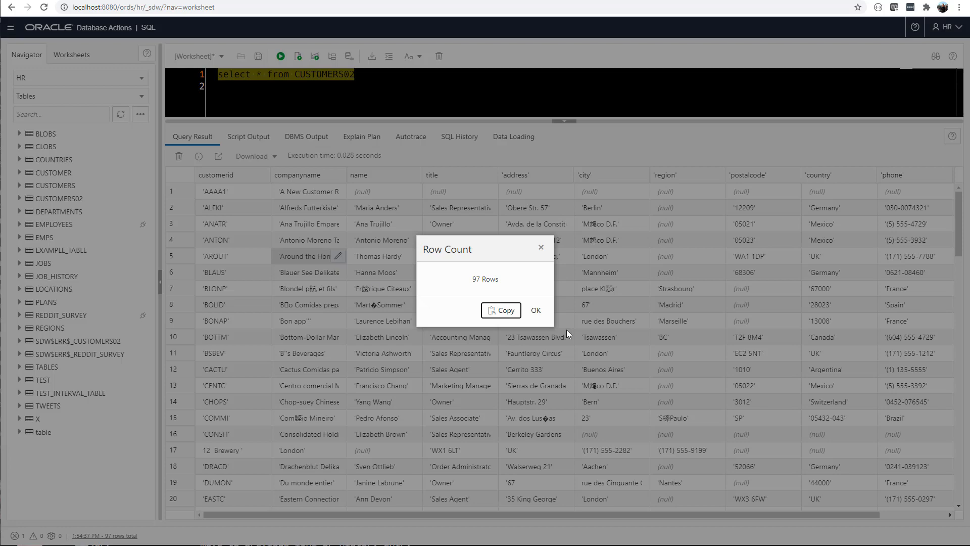
left_click(541, 312)
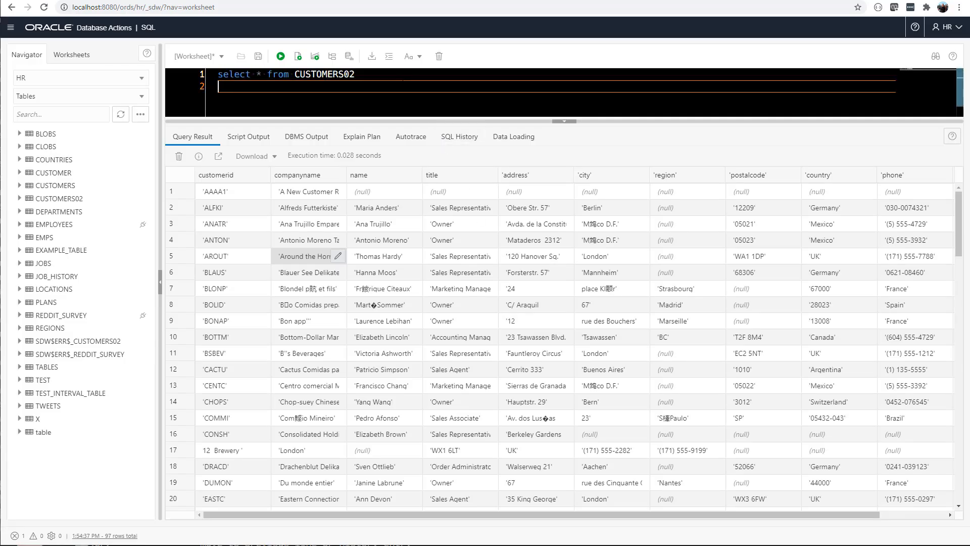
Clear the CUSTOMERS02 query from the worksheet and enlarge the editor area above the results.
left_click_drag(403, 78, 214, 78)
key("Delete")
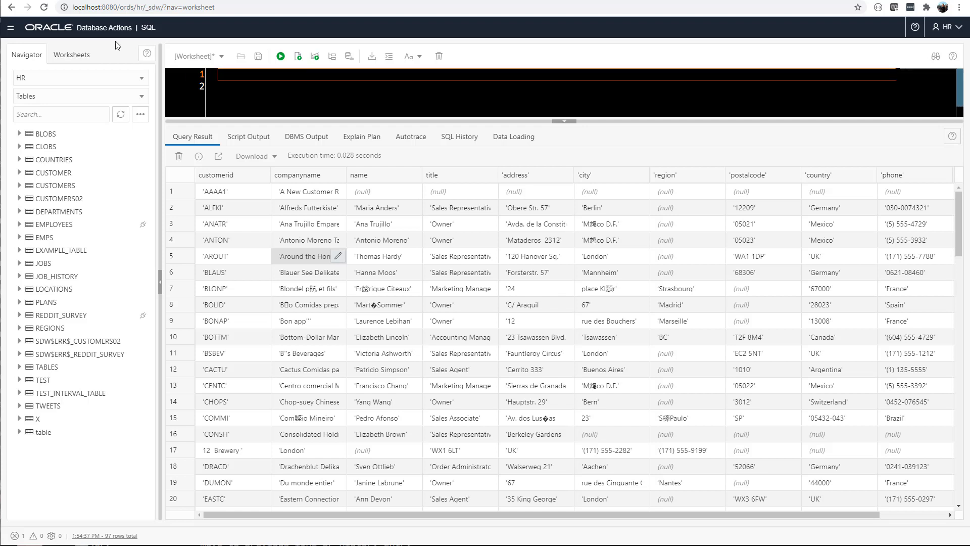
left_click_drag(256, 122, 272, 289)
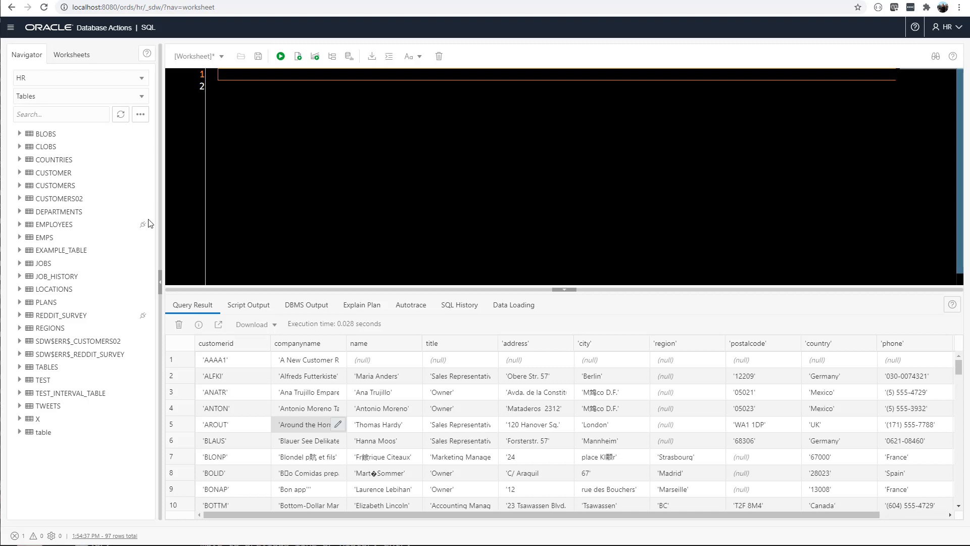
Generate a Select statement for the EMPLOYEES table from the Navigator in the empty worksheet.
left_click(61, 227)
left_click_drag(61, 227, 231, 157)
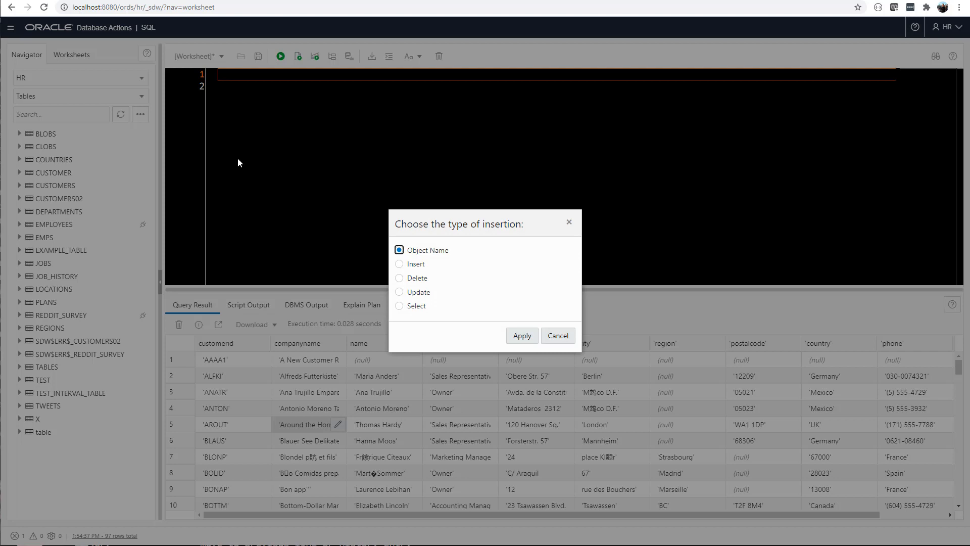
left_click(399, 306)
left_click(511, 338)
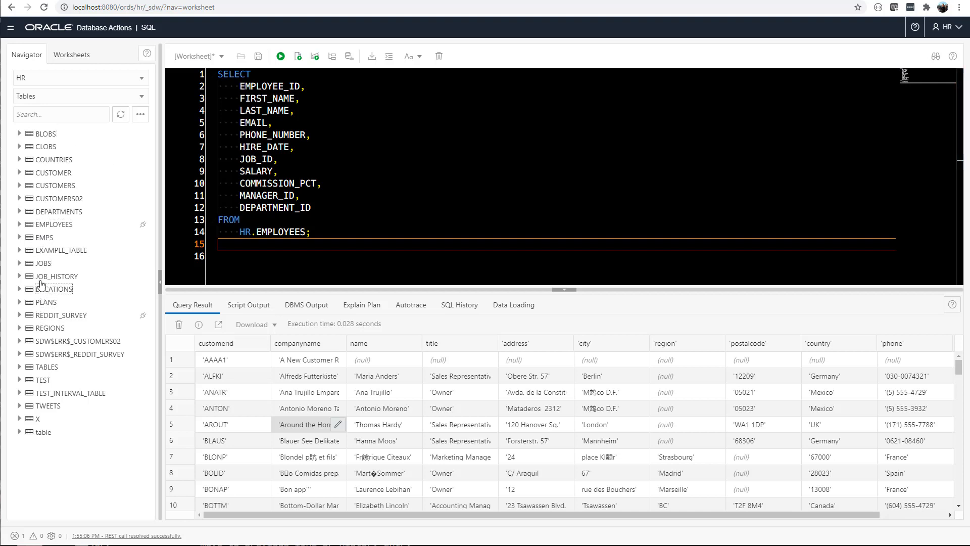
Expand the EMPLOYEES columns in the Navigator and replace the generated statement's column list with blank lines.
left_click(20, 224)
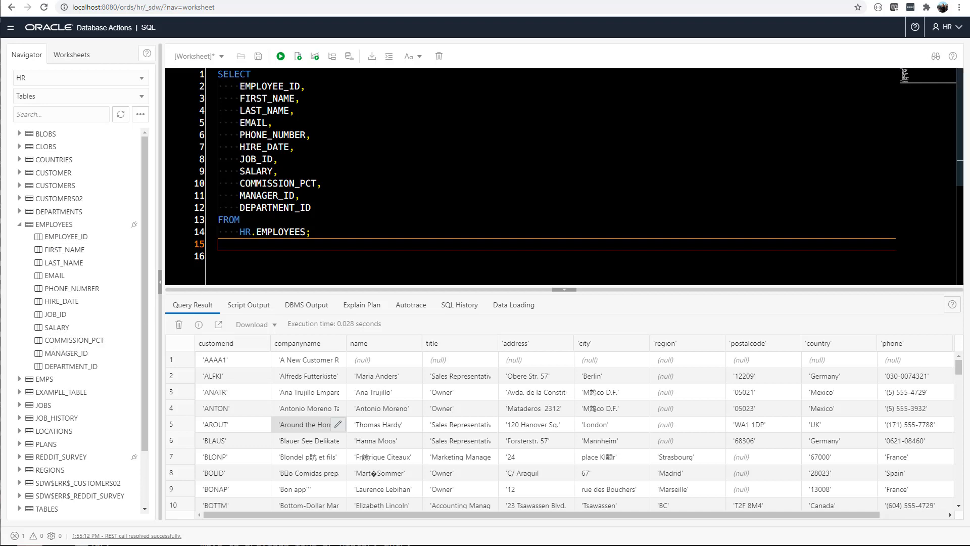
left_click_drag(313, 208, 219, 86)
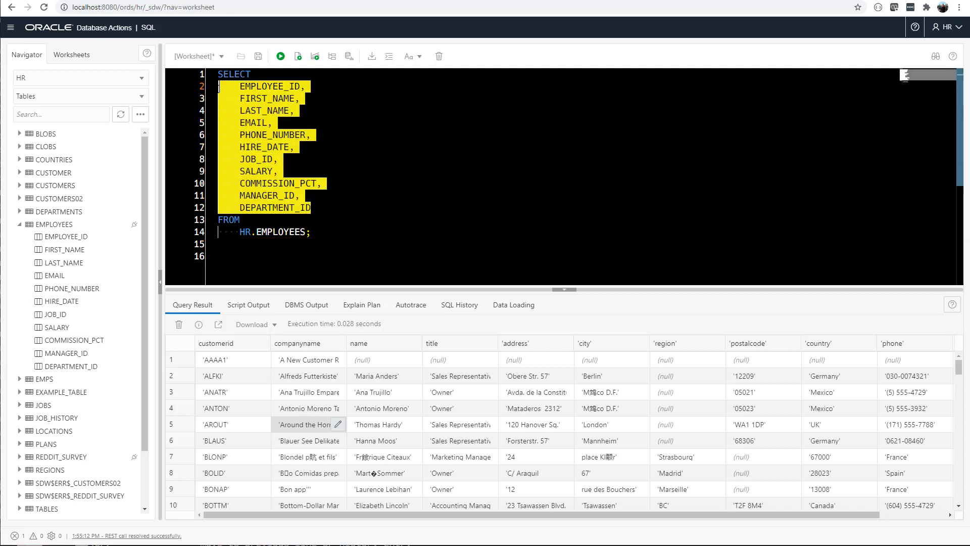
key("BackSpace")
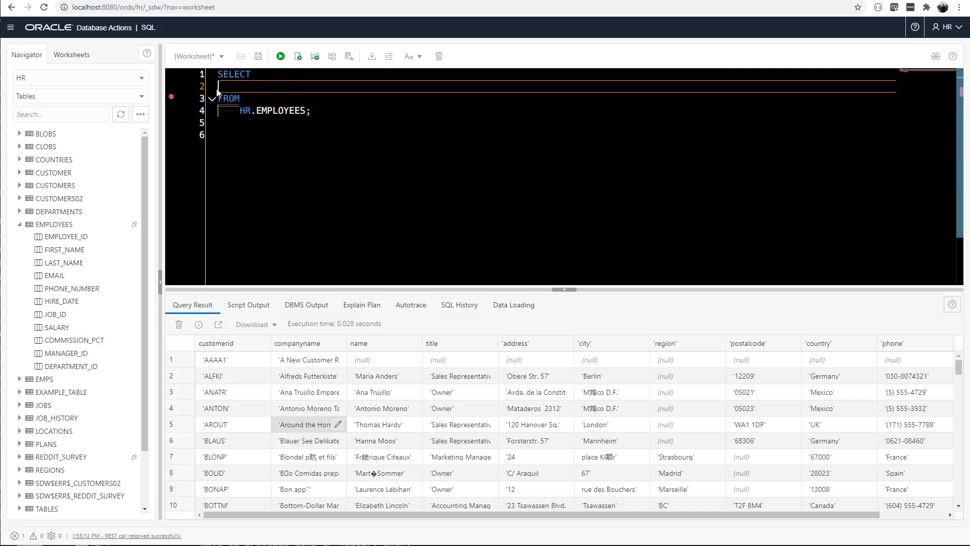
key("Return")
key("Return")
key("Return")
left_click(217, 86)
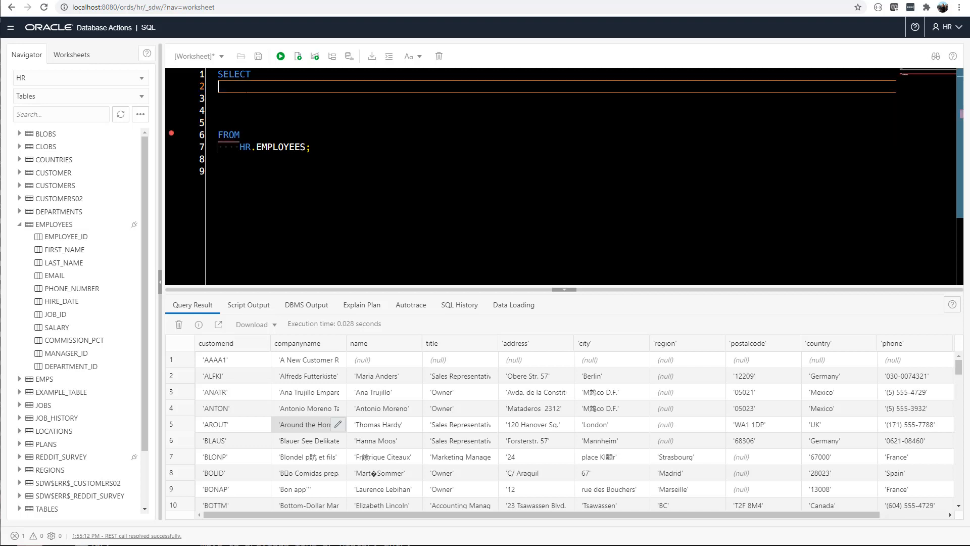
Insert the FIRST_NAME, LAST_NAME, HIRE_DATE and SALARY columns of EMPLOYEES together from the Navigator below SELECT.
left_click(73, 252)
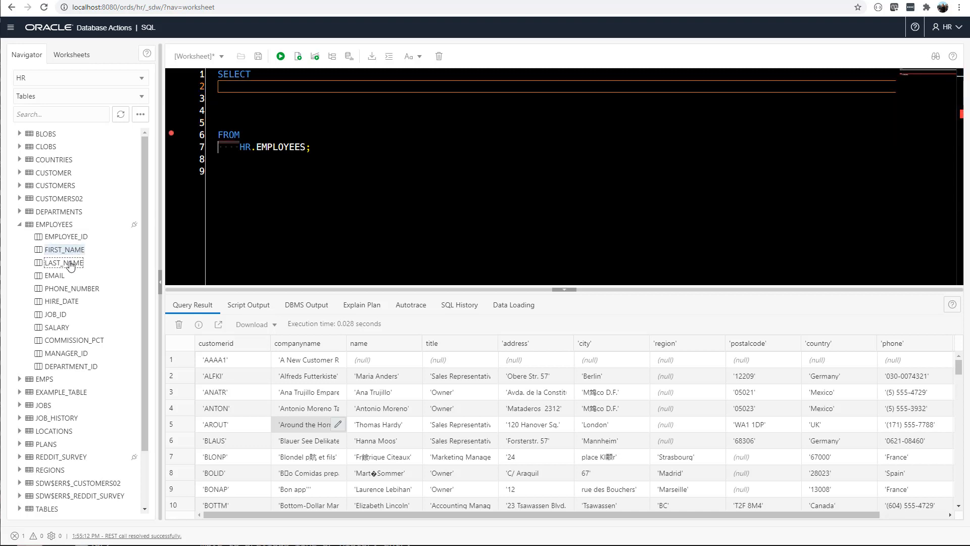
left_click(71, 262, "ctrl")
left_click(71, 302, "ctrl")
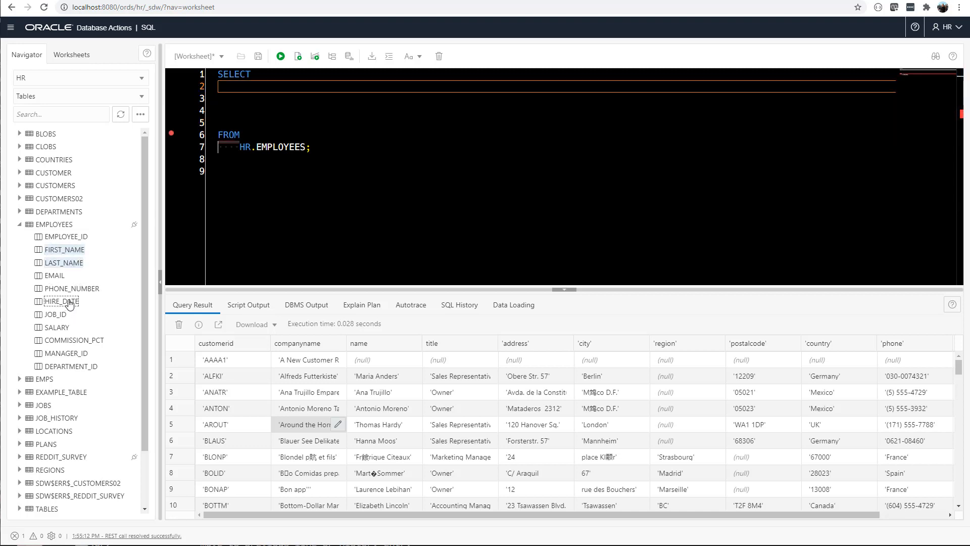
left_click(57, 327, "ctrl")
left_click_drag(62, 301, 222, 84)
left_click(512, 339)
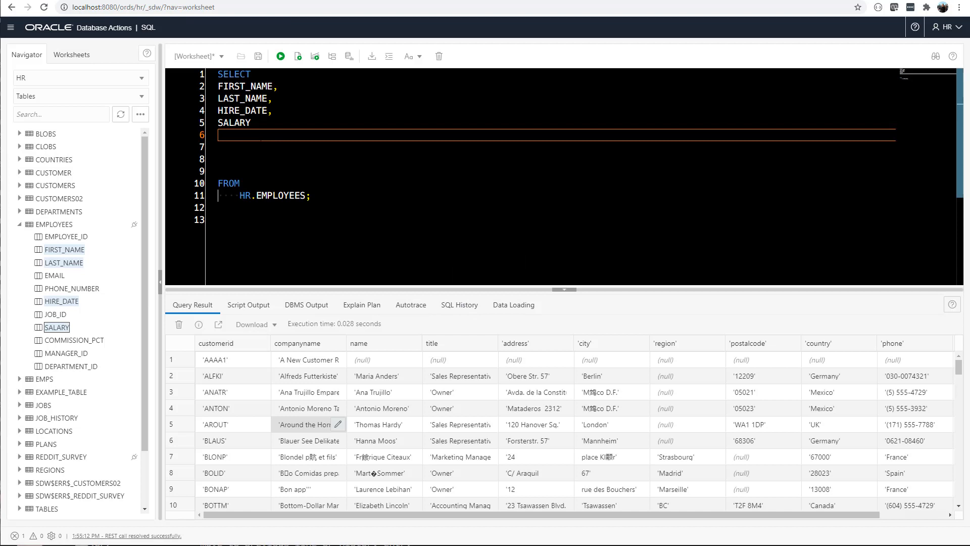
Format the EMPLOYEES query and run it.
left_click(389, 55)
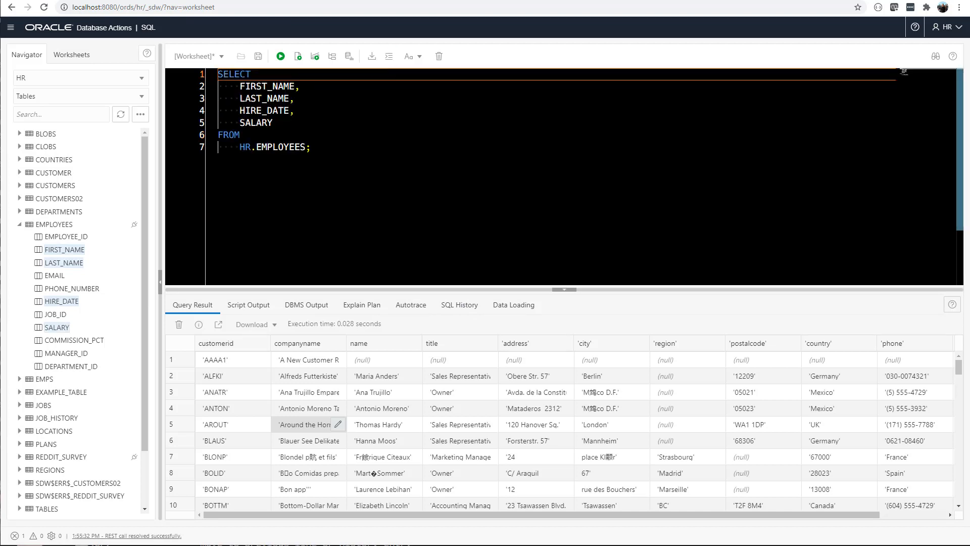
left_click(281, 57)
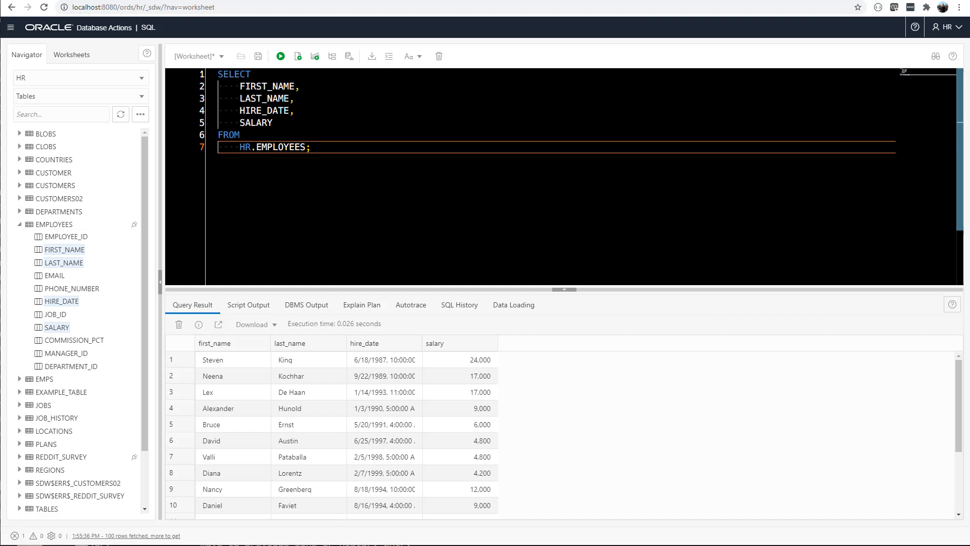
Show the HR schema's Functions in the Navigator and switch the listing to Procedures.
left_click(142, 101)
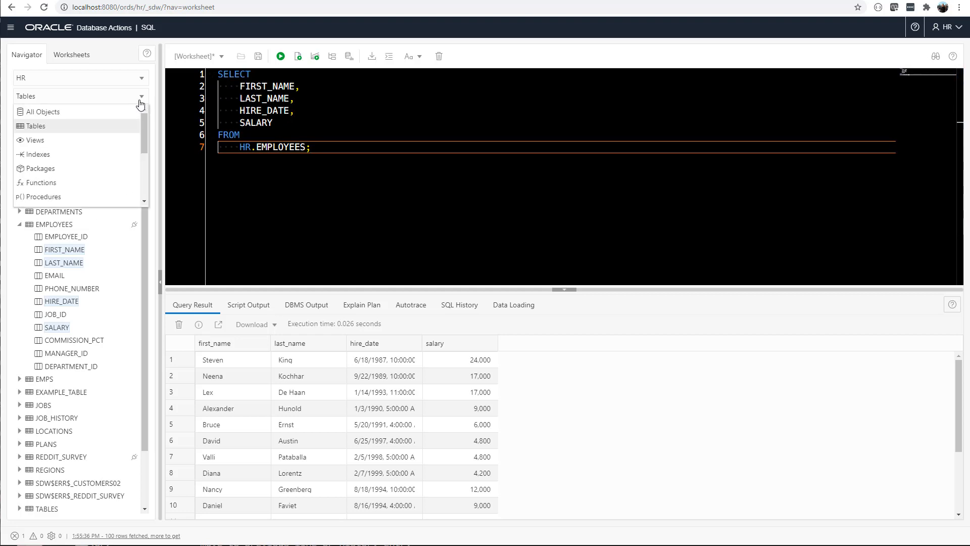
left_click(108, 186)
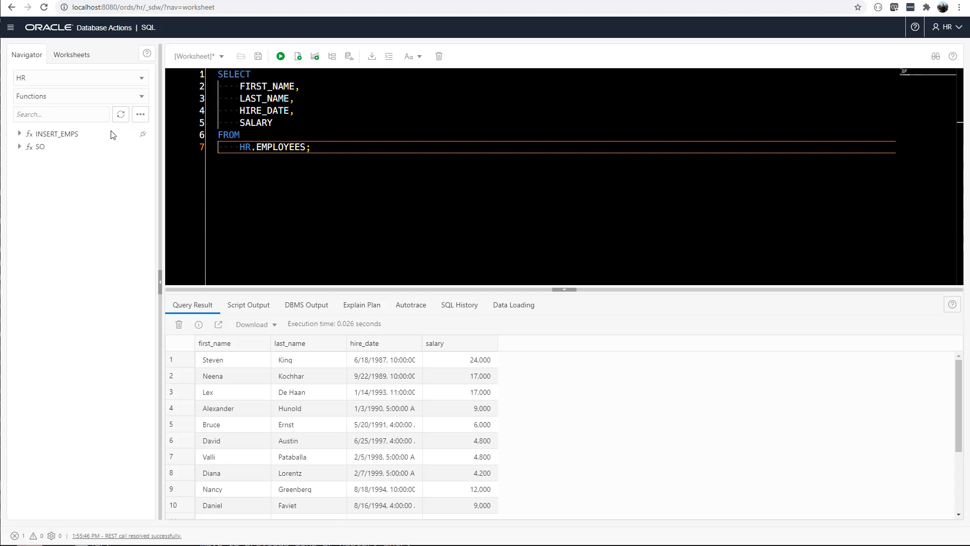
left_click(142, 97)
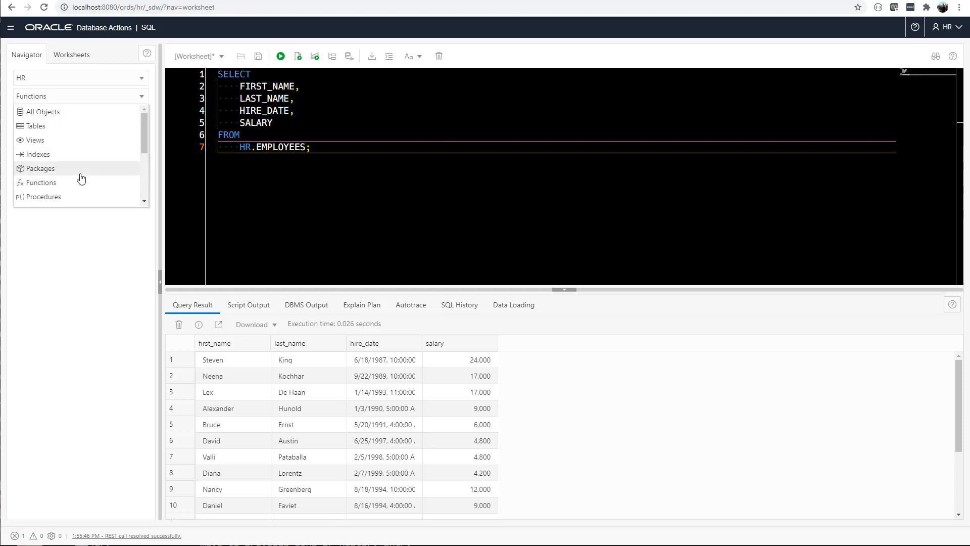
left_click(77, 197)
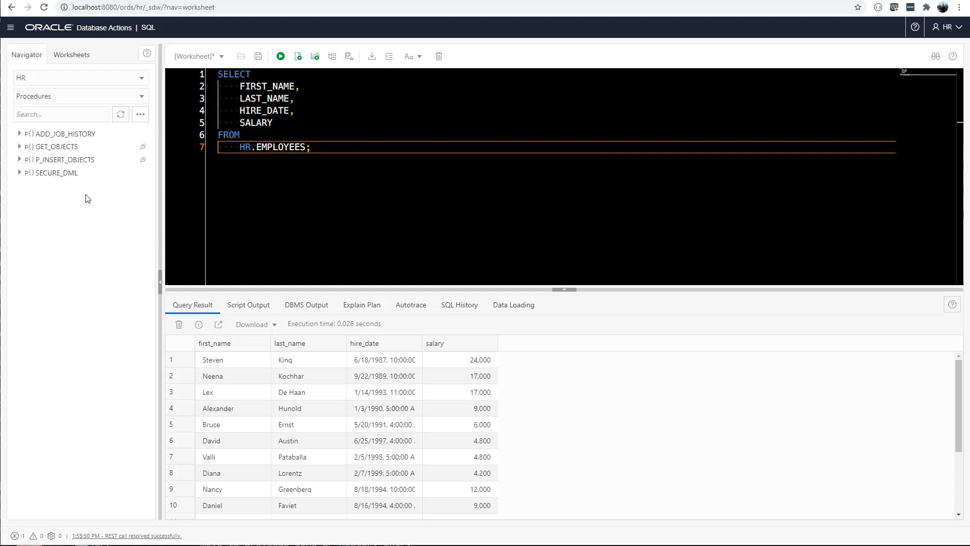
Clear the worksheet query and start generating a PL/SQL Block for the ADD_JOB_HISTORY procedure.
left_click_drag(312, 148, 207, 82)
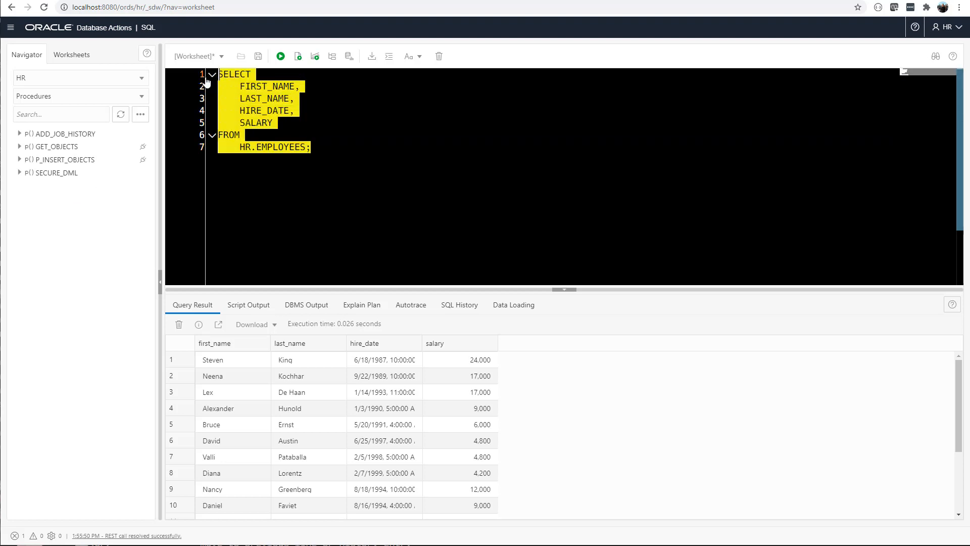
key("Delete")
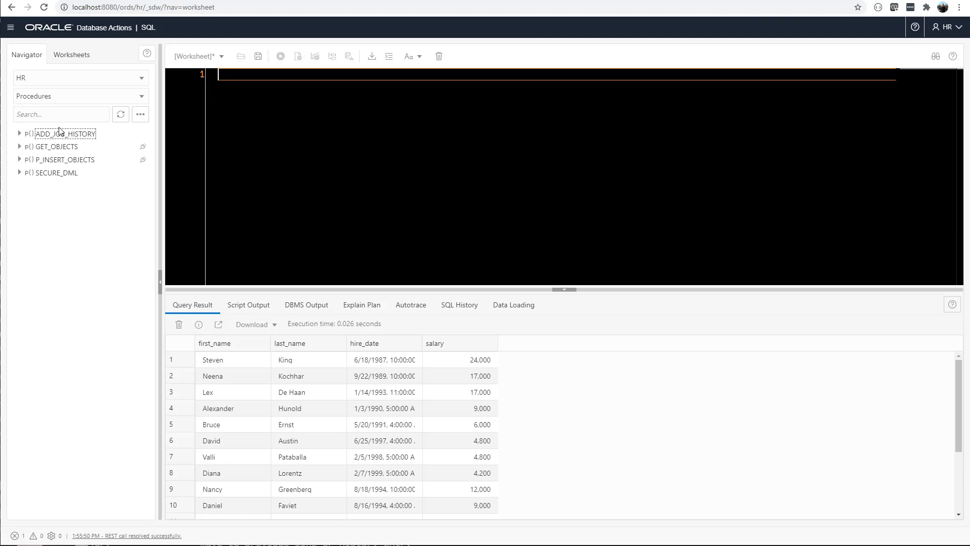
left_click_drag(61, 133, 260, 122)
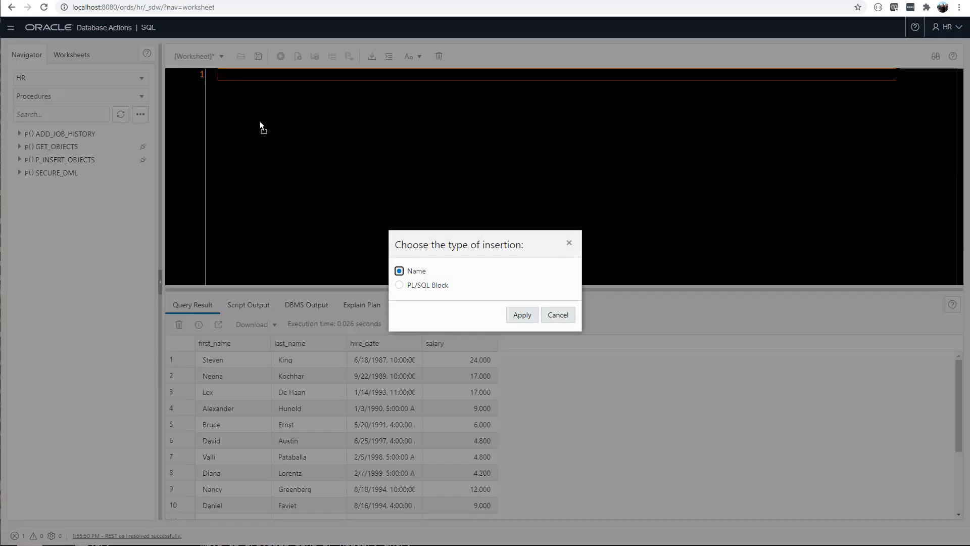
left_click(399, 285)
left_click(520, 319)
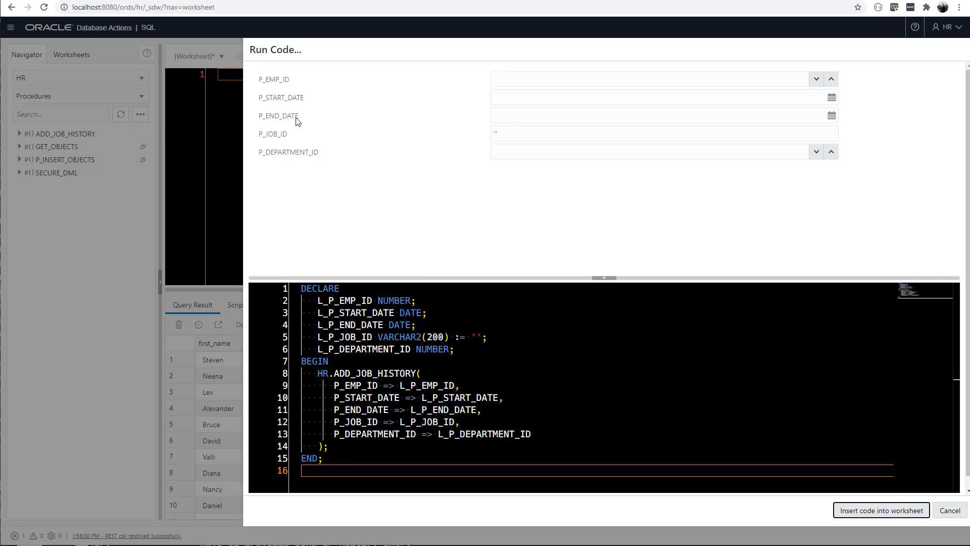
Set P_START_DATE to 07/16/21 and P_END_DATE to 07/17/21 for the ADD_JOB_HISTORY call.
left_click(832, 97)
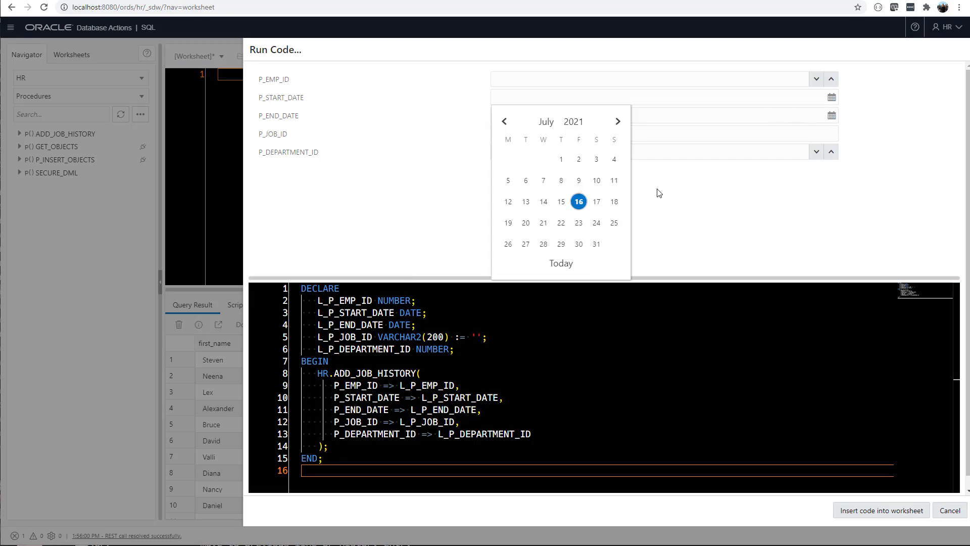
left_click(580, 202)
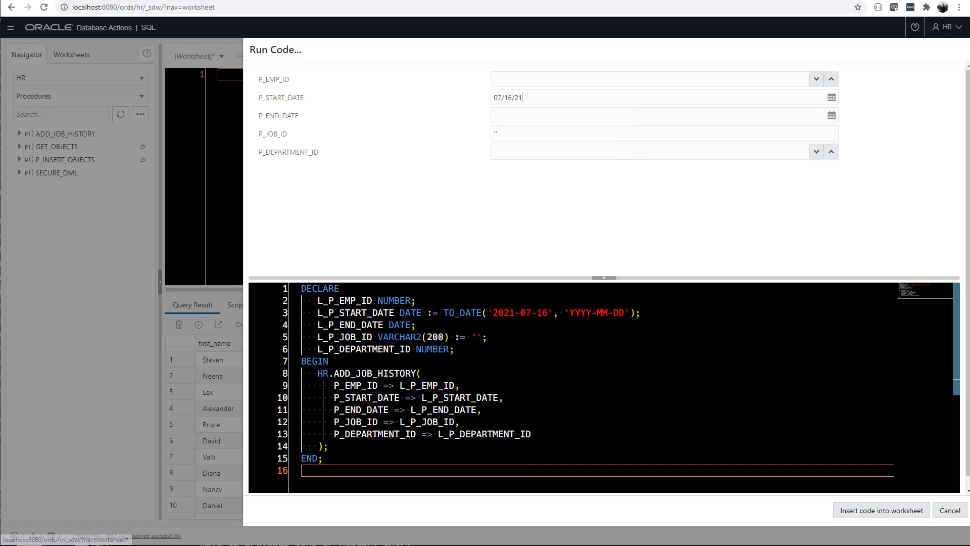
left_click(495, 116)
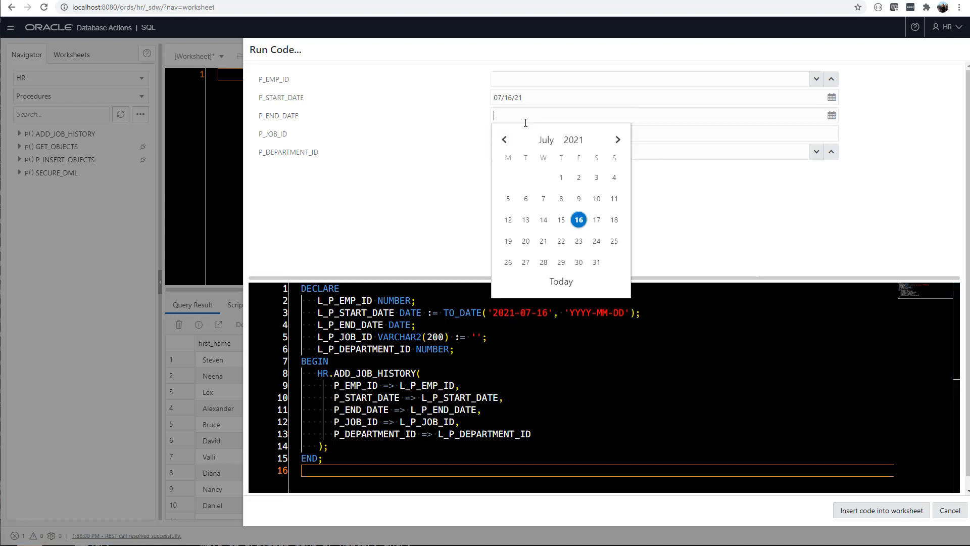
left_click(596, 220)
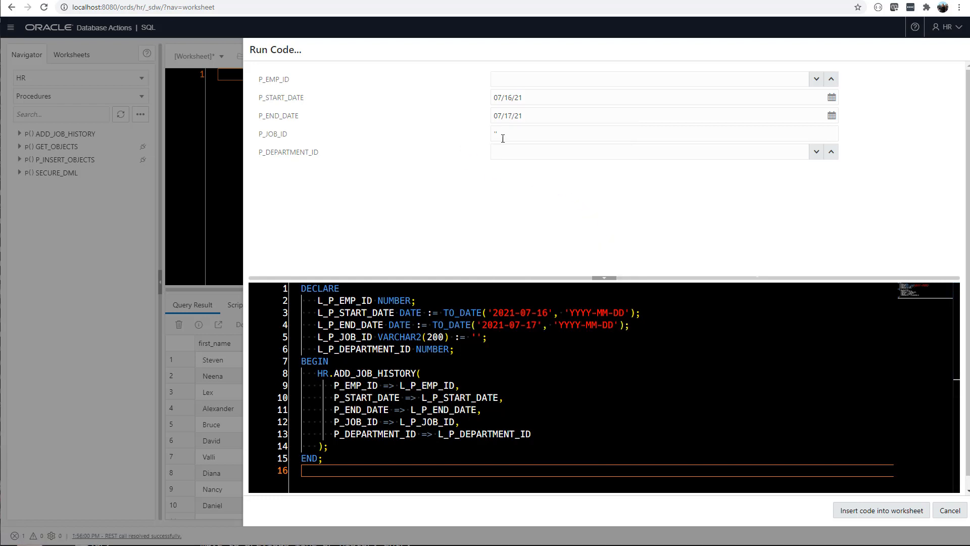
Set P_JOB_ID to 'SH_CLERK', P_DEPARTMENT_ID to 80 and P_EMP_ID to 1.
left_click_drag(503, 136, 485, 135)
type("'SH_CLERK'")
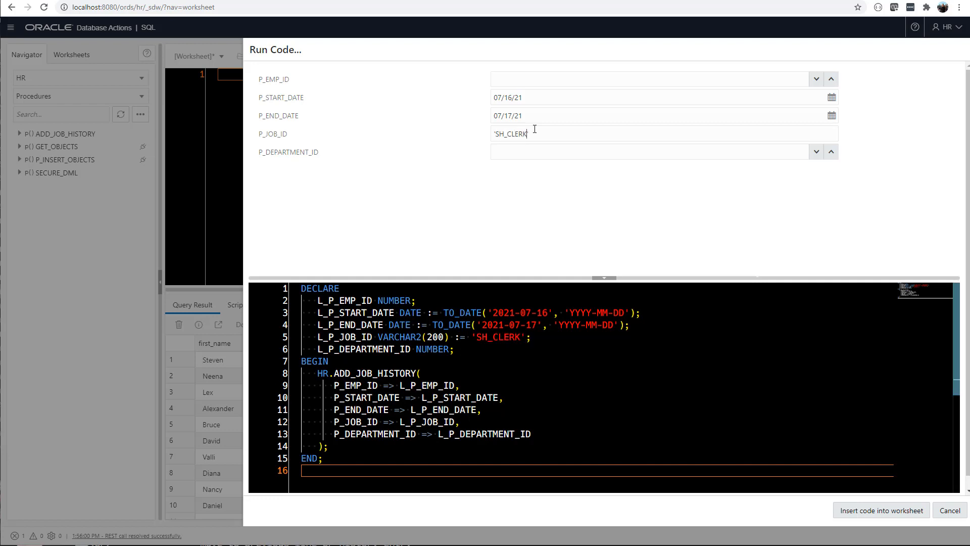
left_click(541, 152)
type("80")
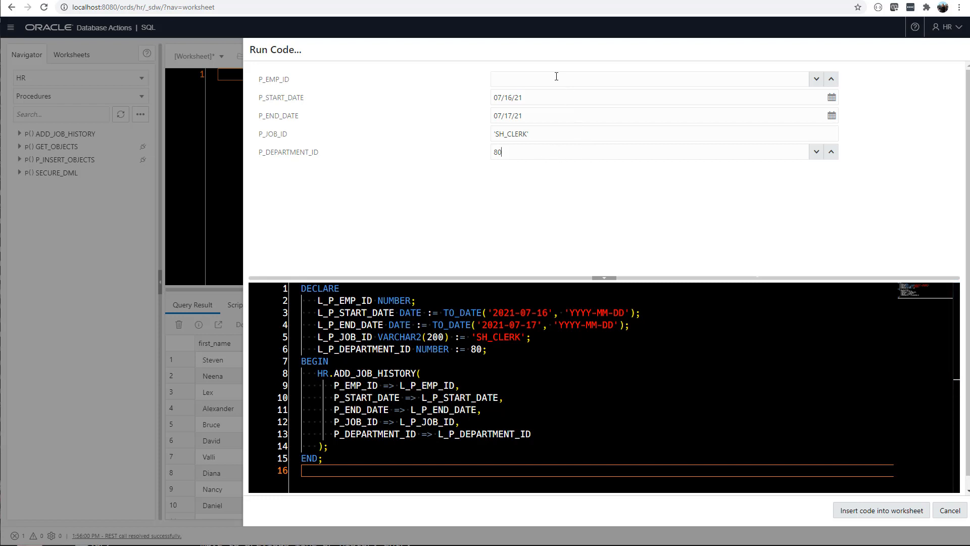
left_click(554, 77)
type("1")
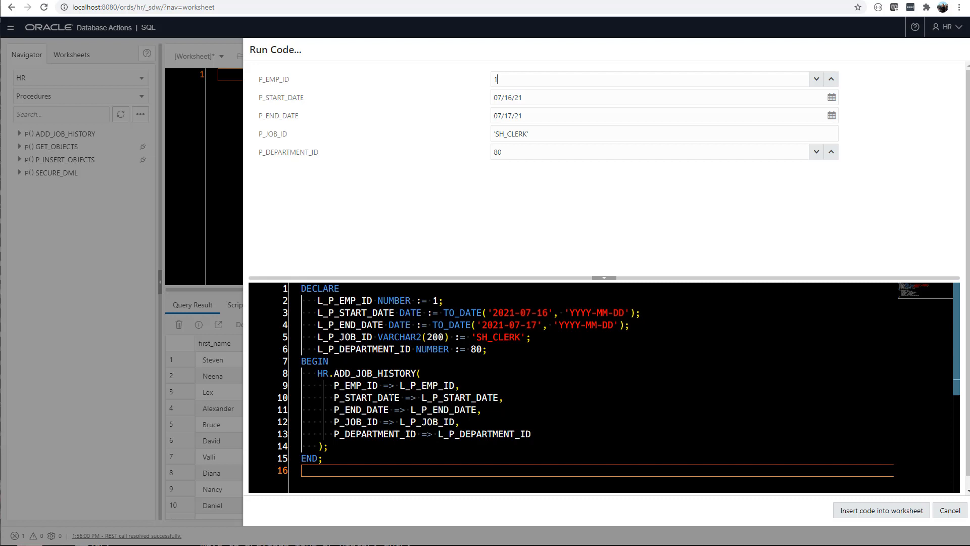
Insert the generated ADD_JOB_HISTORY code into the worksheet and run it as a script.
left_click(881, 510)
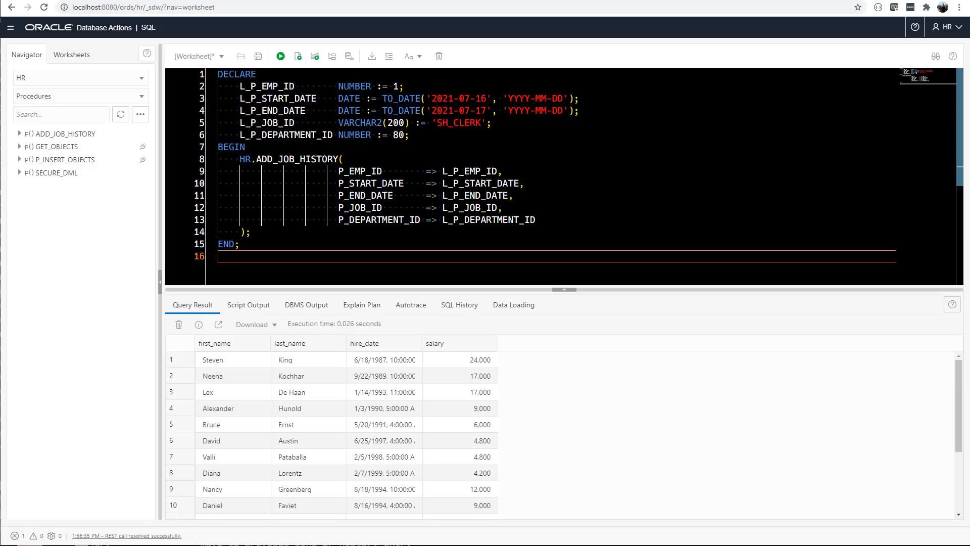
left_click(297, 57)
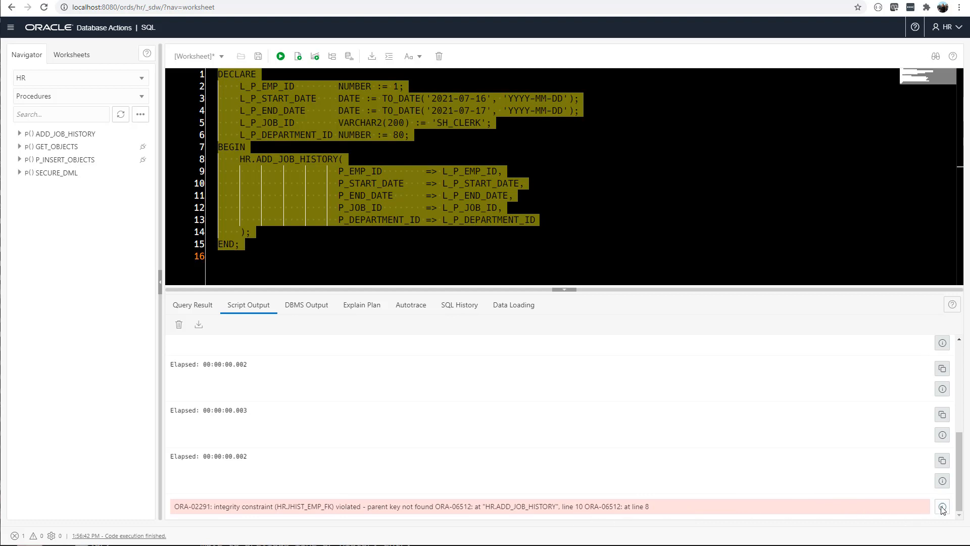
mouse_move(943, 508)
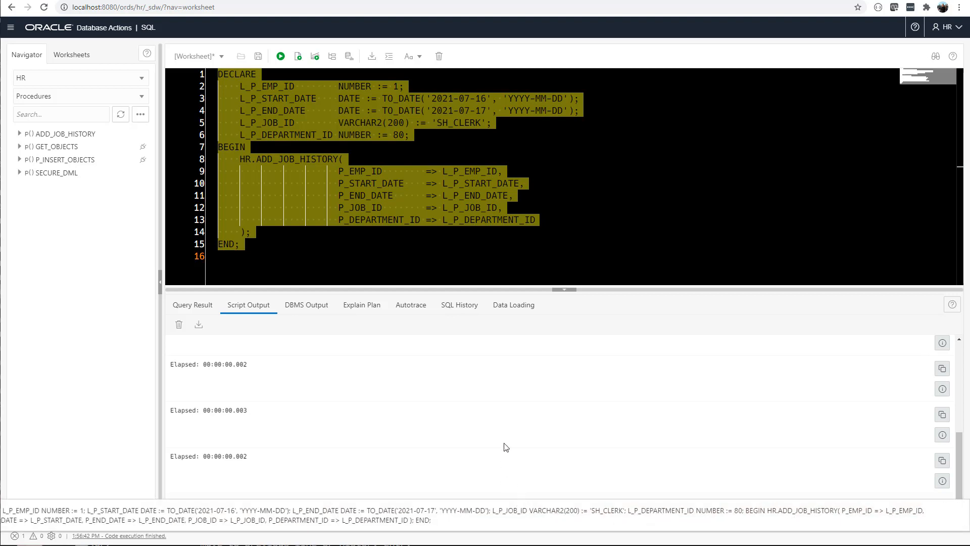
Clear the PL/SQL block from the worksheet and switch the Navigator listing back to Tables.
left_click(470, 261)
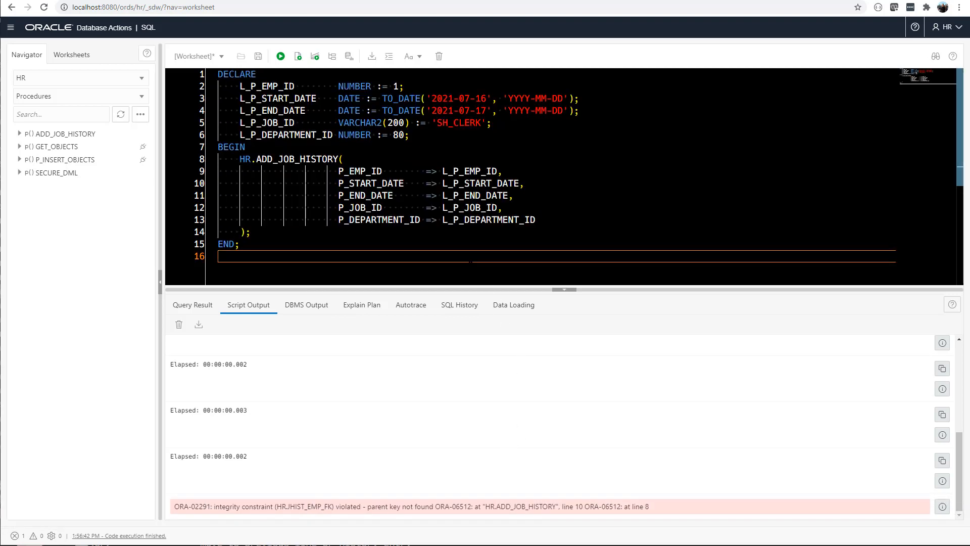
key("ctrl+a")
key("Delete")
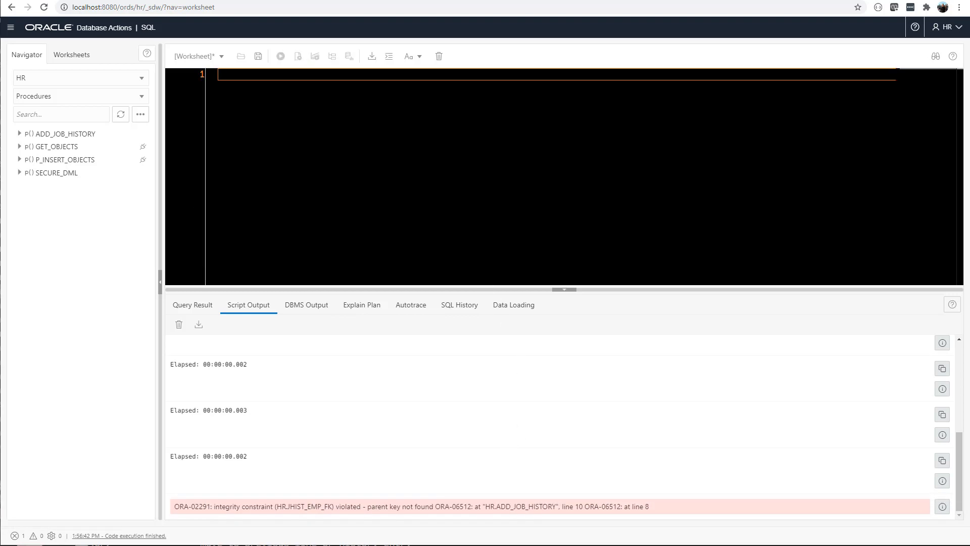
left_click(137, 99)
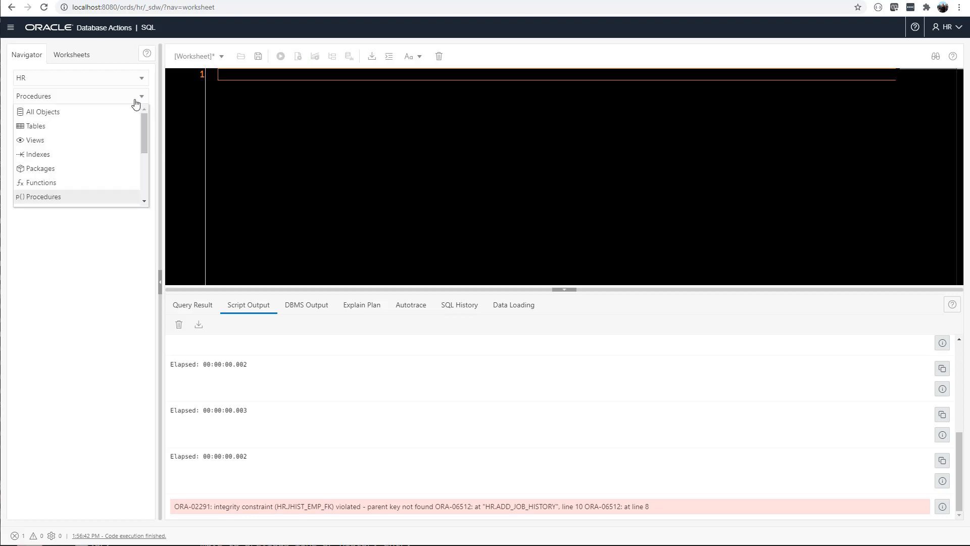
left_click(114, 127)
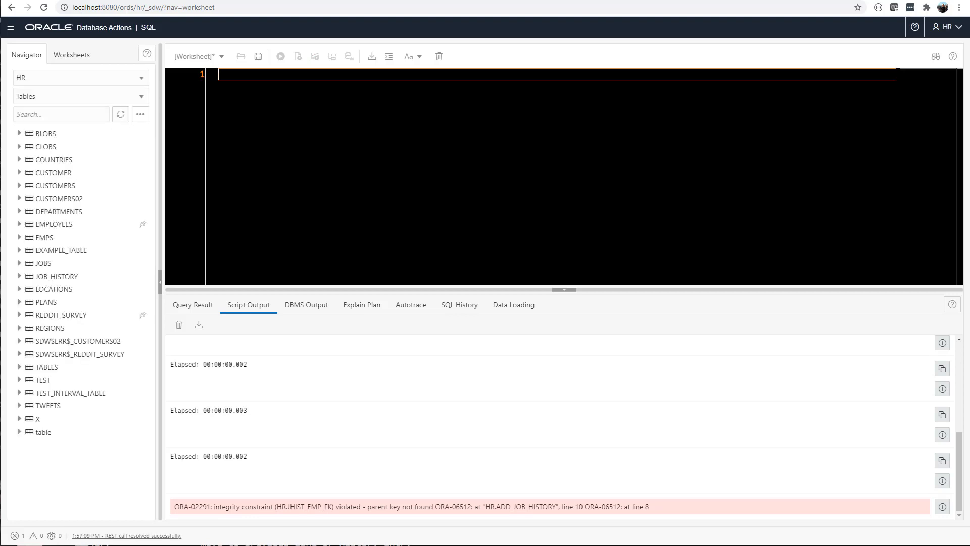
Run the query select * from employees in the worksheet and enlarge the results area.
type("select * from employees")
key("Return")
key("ctrl+Return")
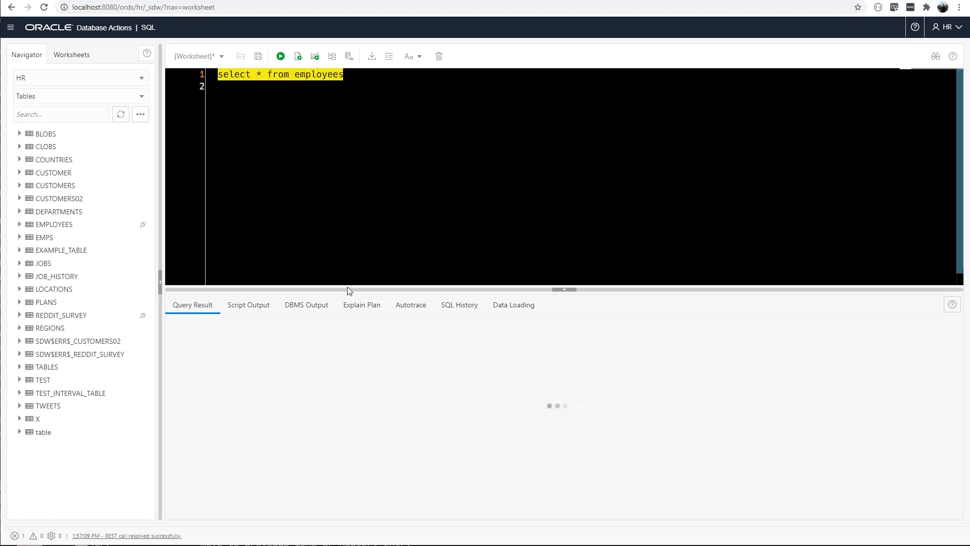
left_click_drag(347, 290, 347, 275)
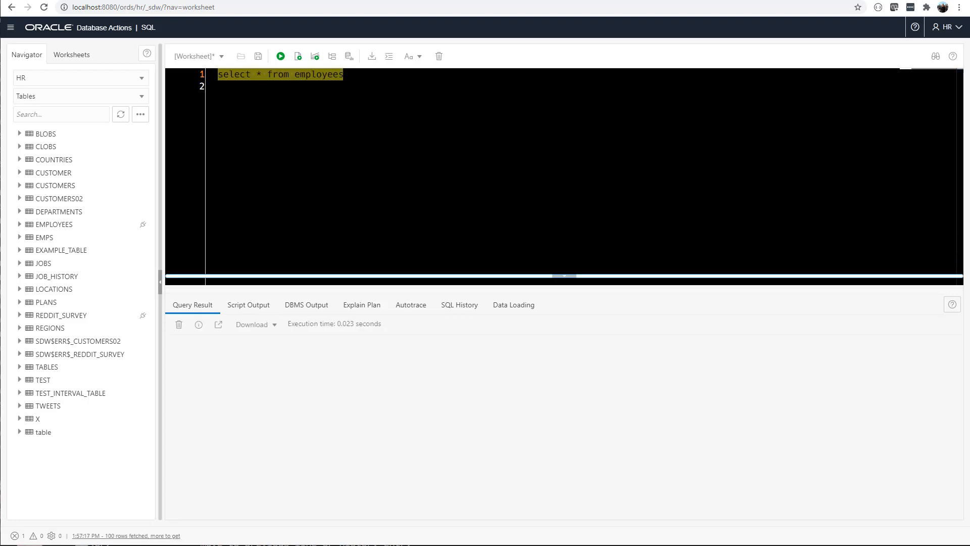
left_click_drag(346, 275, 350, 162)
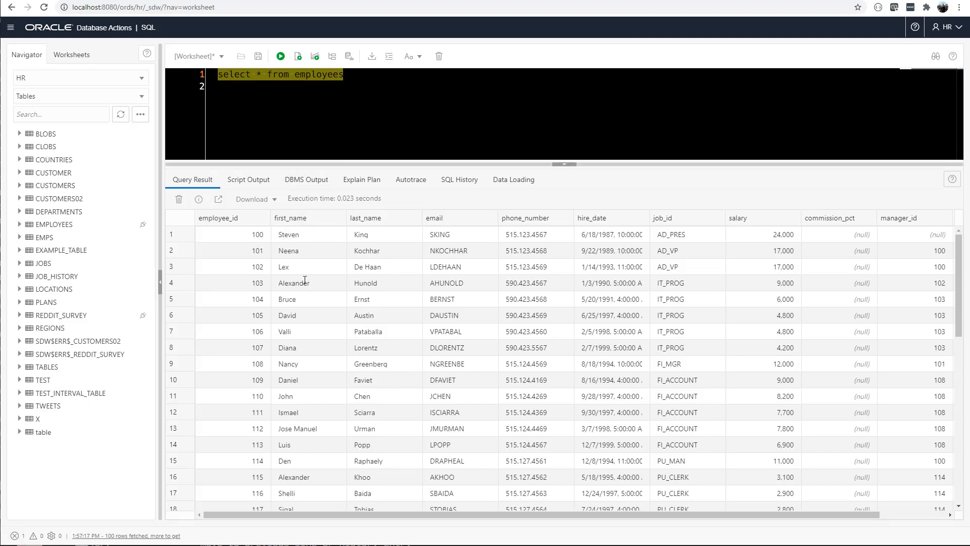
Start a chart from the employees query named "salary by department" with description "sums up how much money people make by their department_id".
left_click(307, 113)
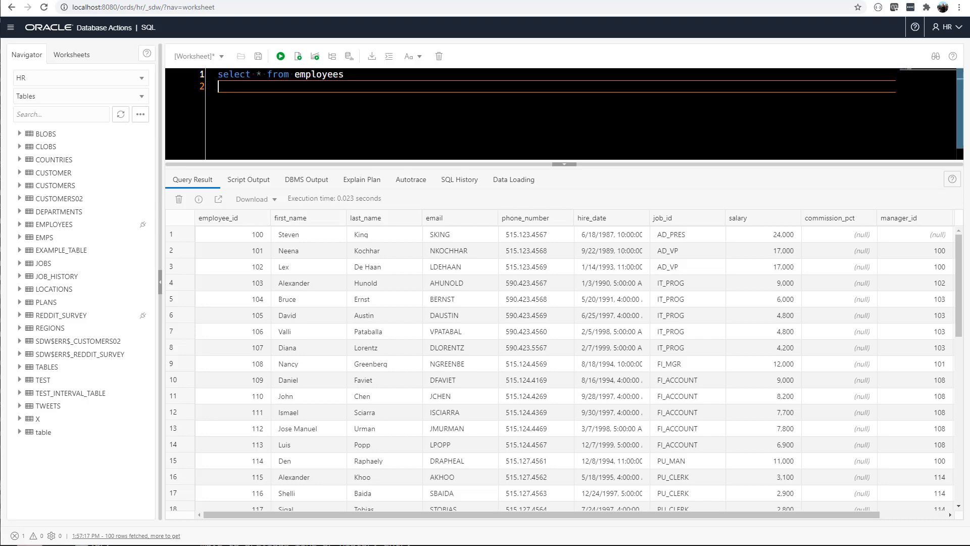
left_click(315, 57)
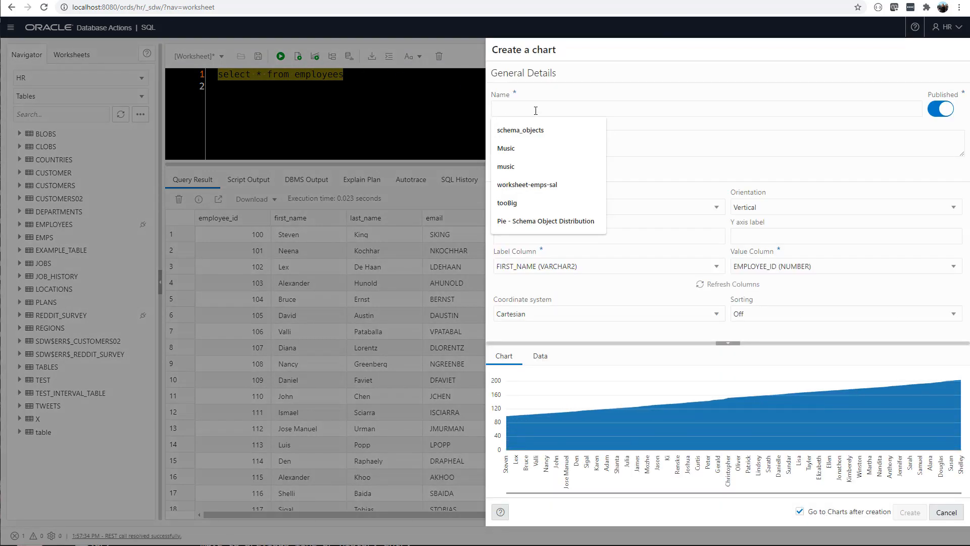
type("sa")
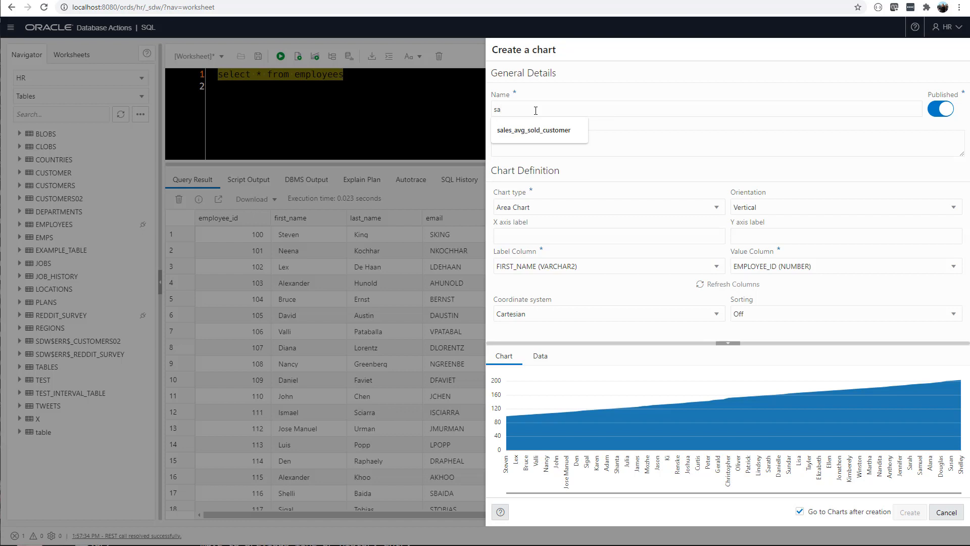
type("laary by department")
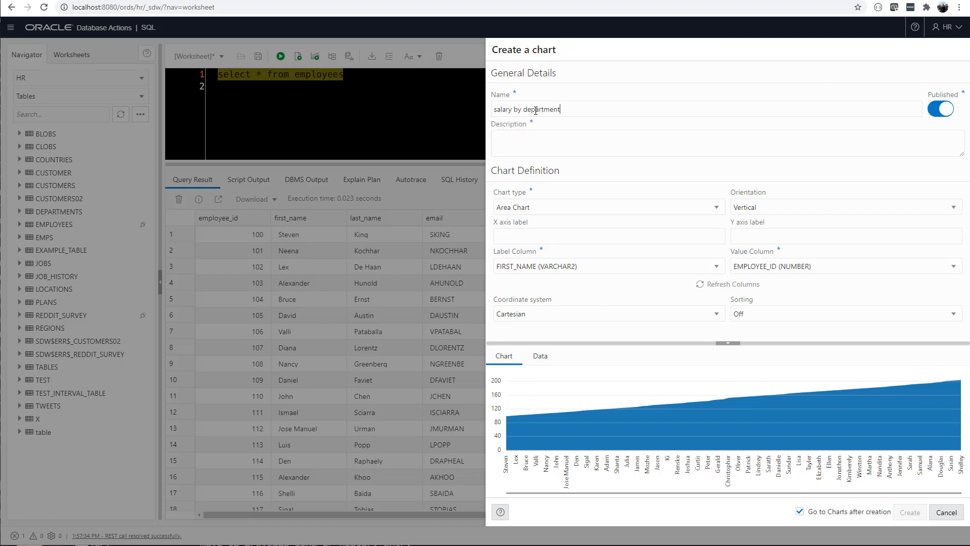
key("Tab")
left_click(516, 136)
type("su")
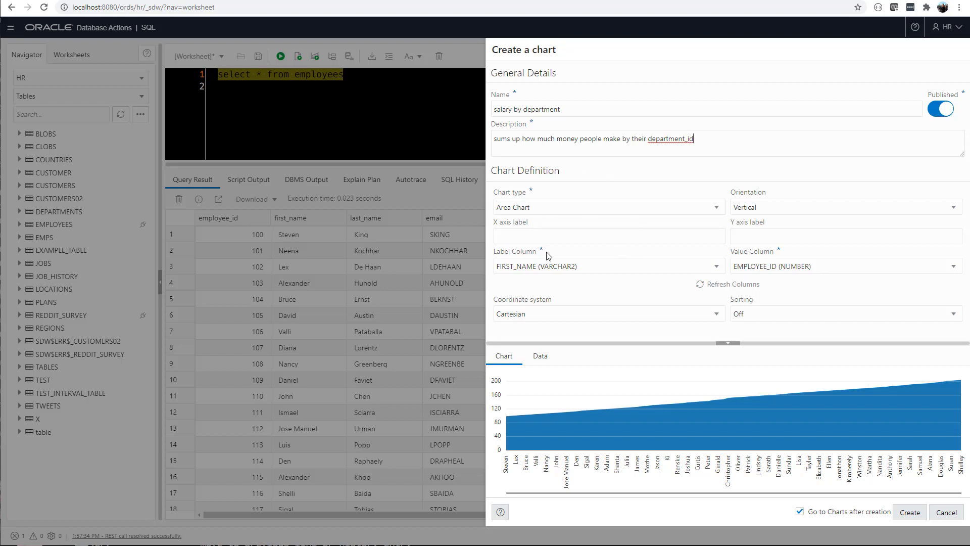
Use DEPARTMENT_ID as the chart's label column and SALARY as its value column, with descending sorting.
left_click(719, 266)
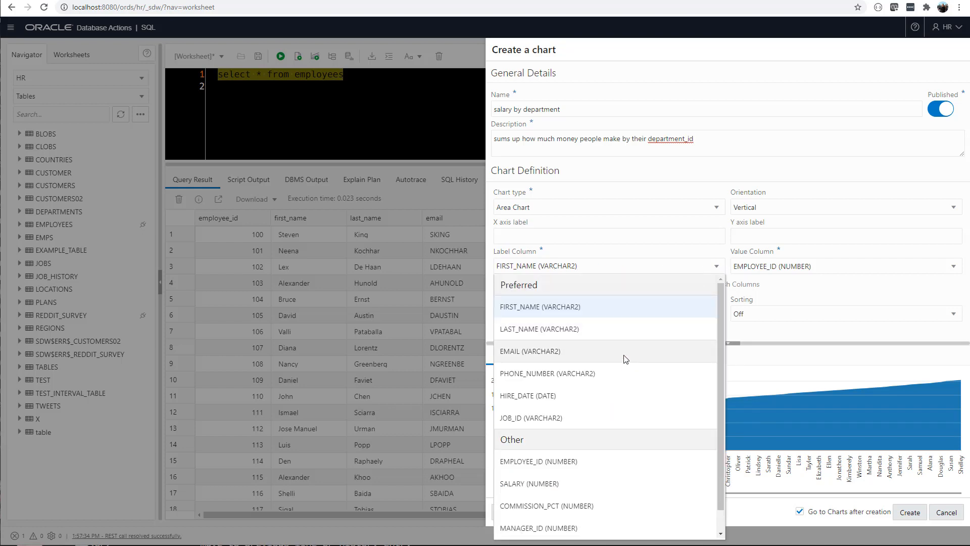
scroll(606, 351, "down", 1)
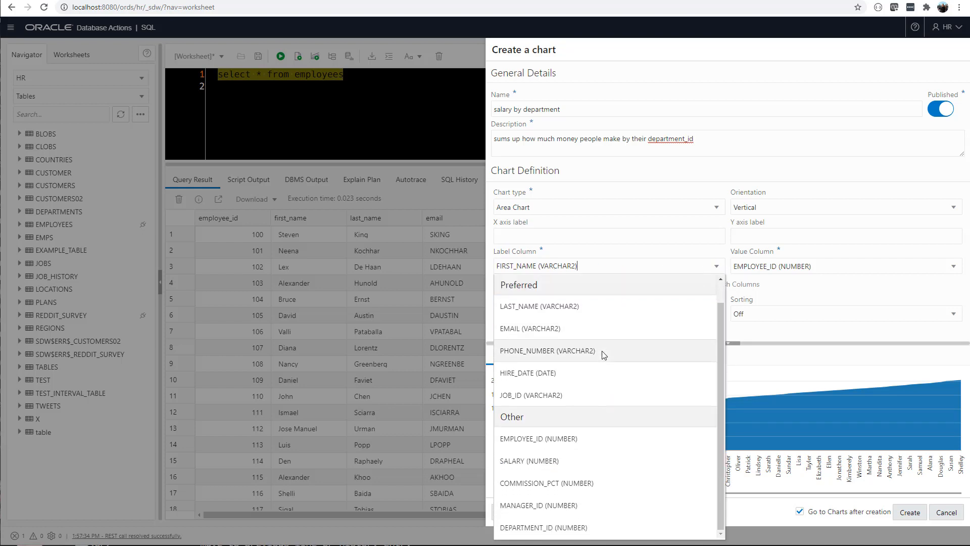
left_click(553, 527)
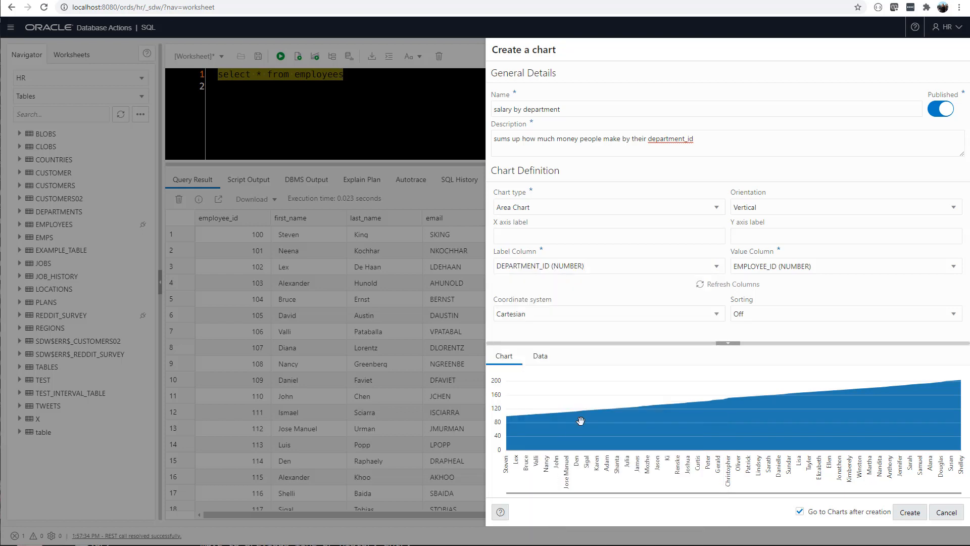
left_click(935, 266)
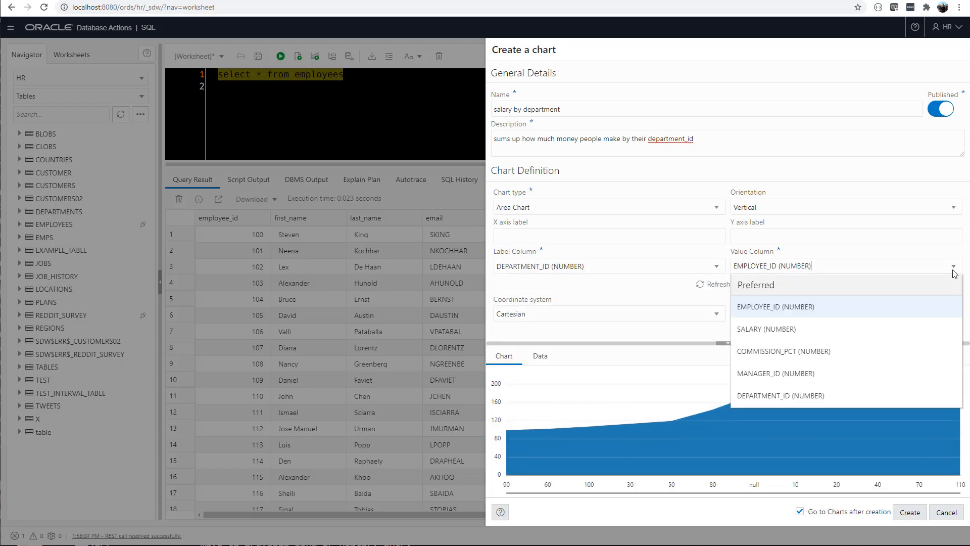
left_click(837, 329)
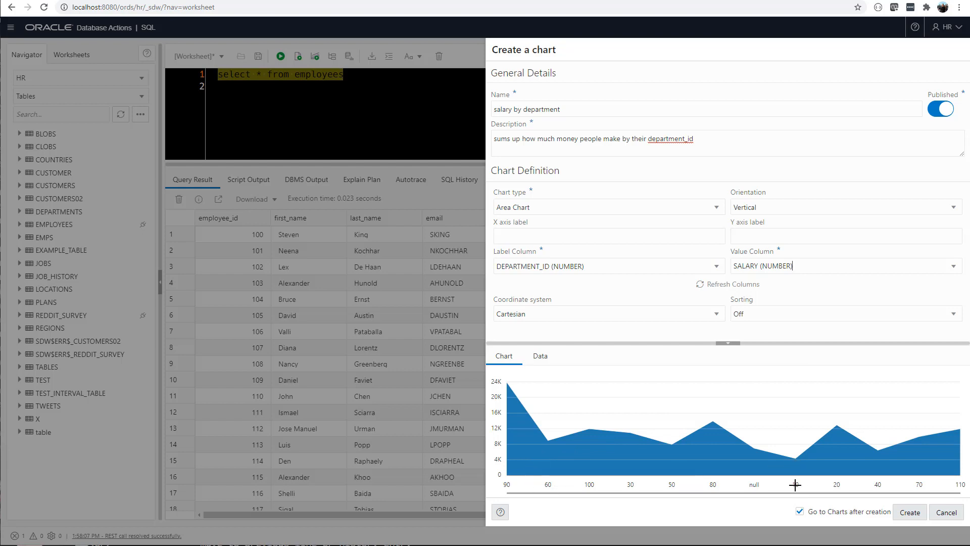
left_click(762, 313)
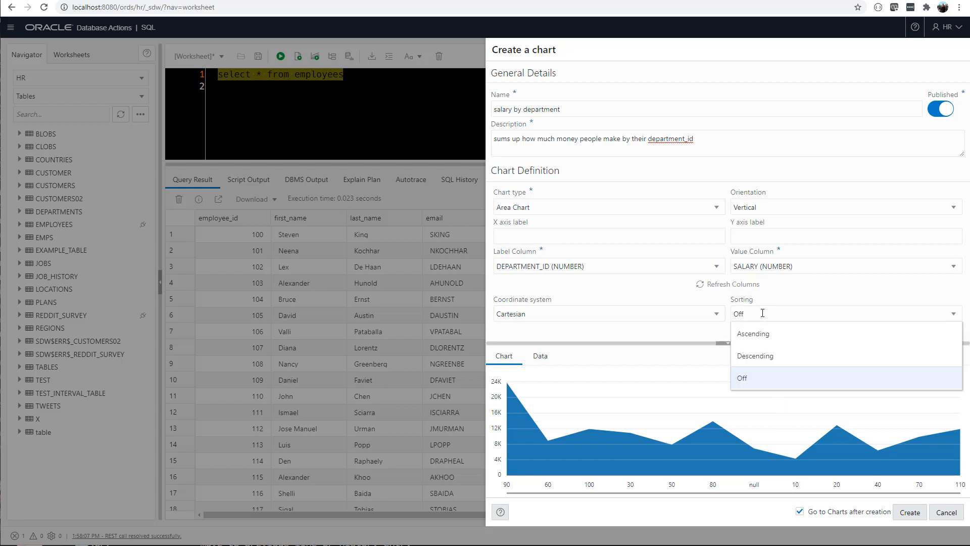
left_click(765, 354)
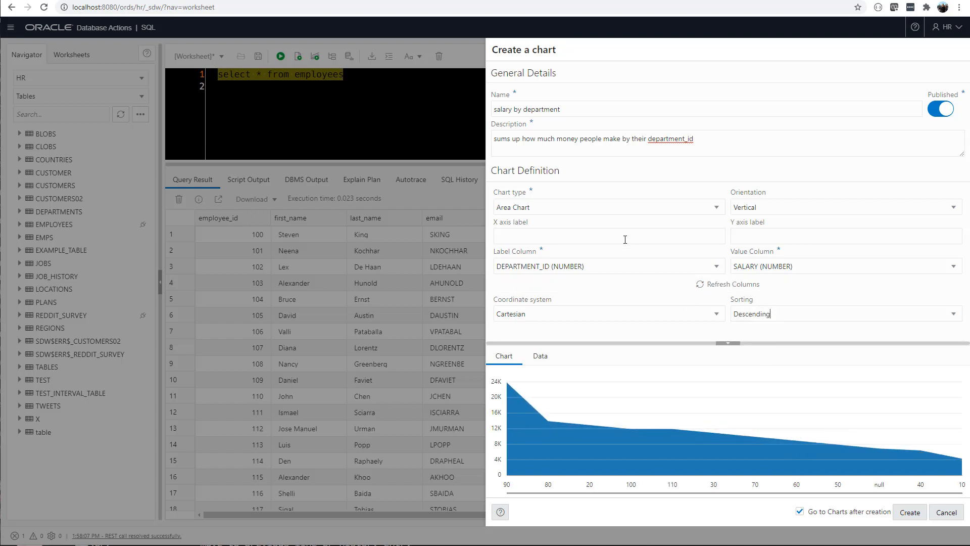
Keep the Area Chart type and try the Polar coordinate system on the salary chart.
left_click(607, 209)
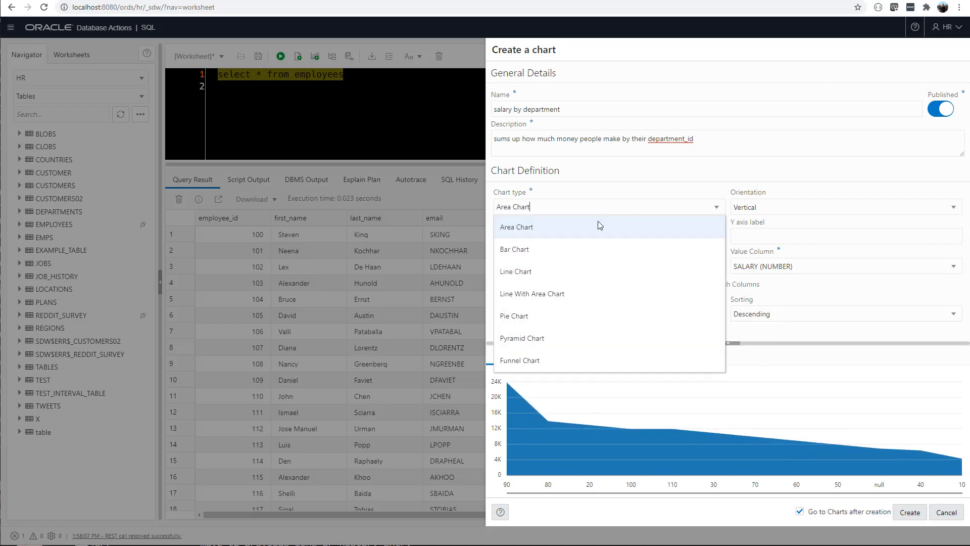
left_click(550, 231)
left_click(591, 318)
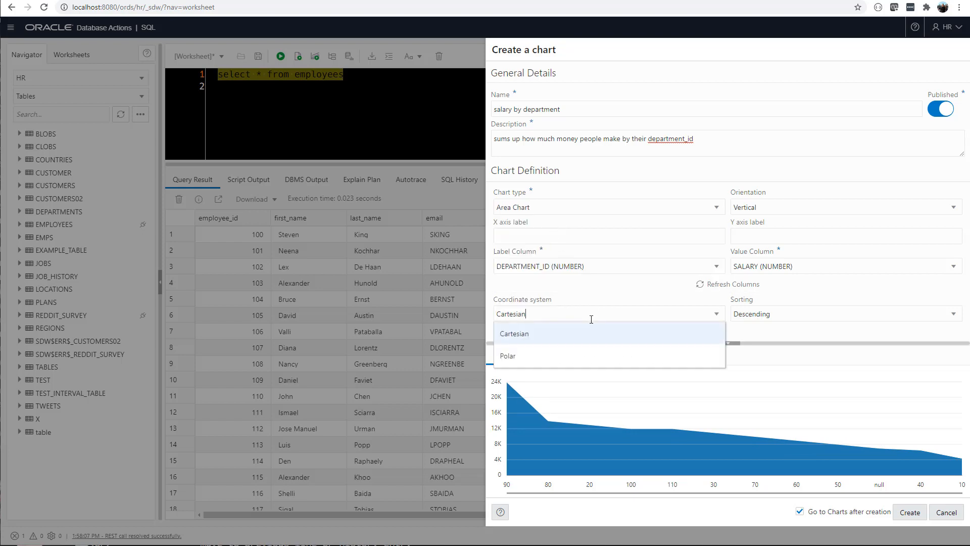
left_click(576, 355)
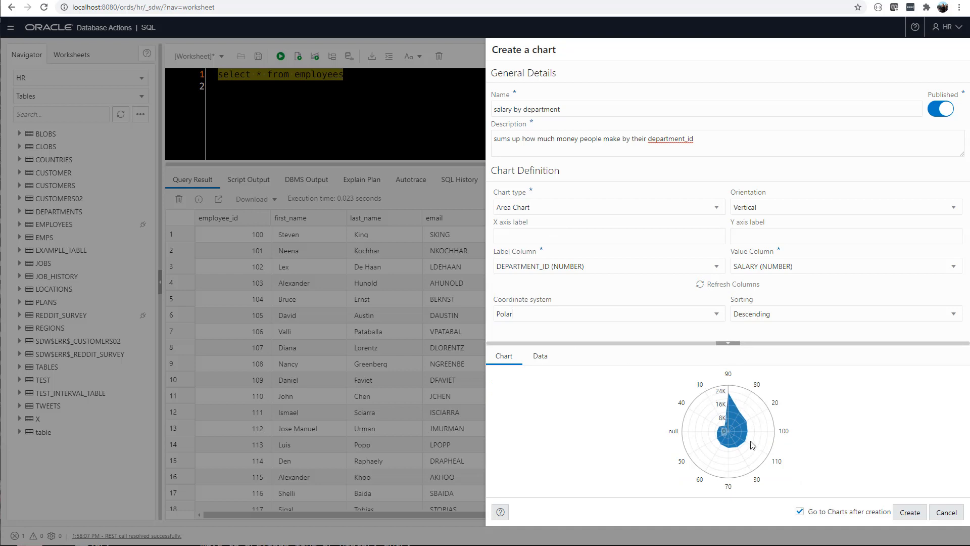
mouse_move(728, 397)
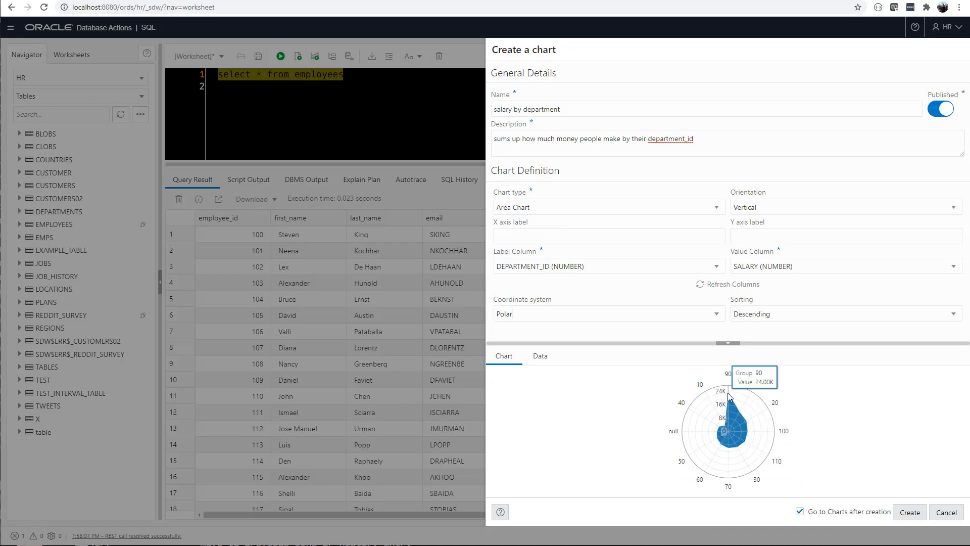
left_click(631, 316)
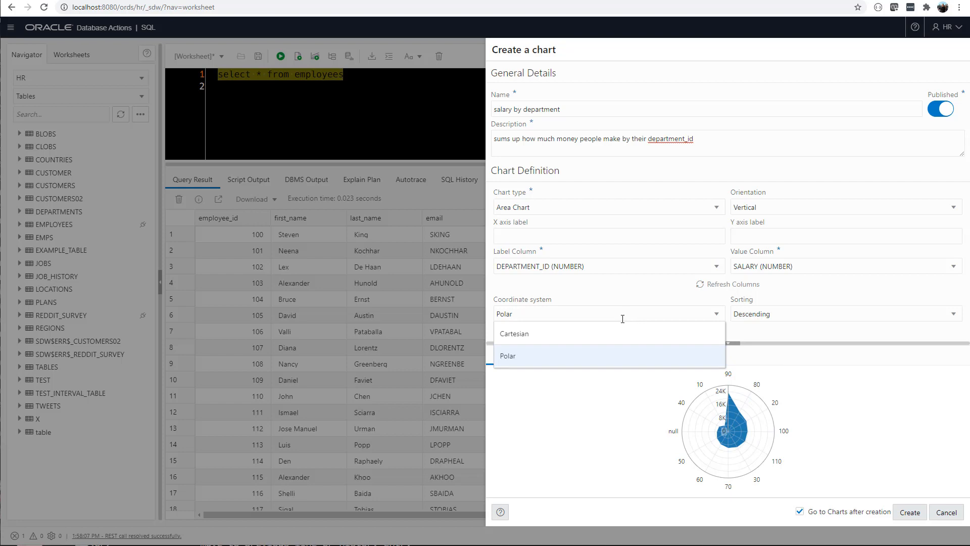
left_click(622, 309)
Change the chart type to Bar Chart and set the coordinate system to Cartesian.
left_click(609, 210)
left_click(607, 209)
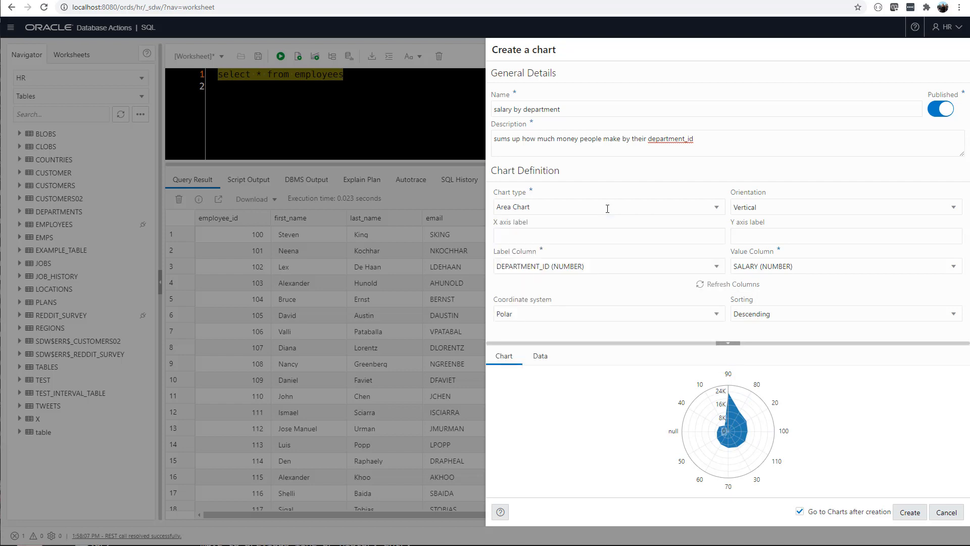
left_click(608, 209)
left_click(598, 250)
left_click(541, 357)
left_click(504, 357)
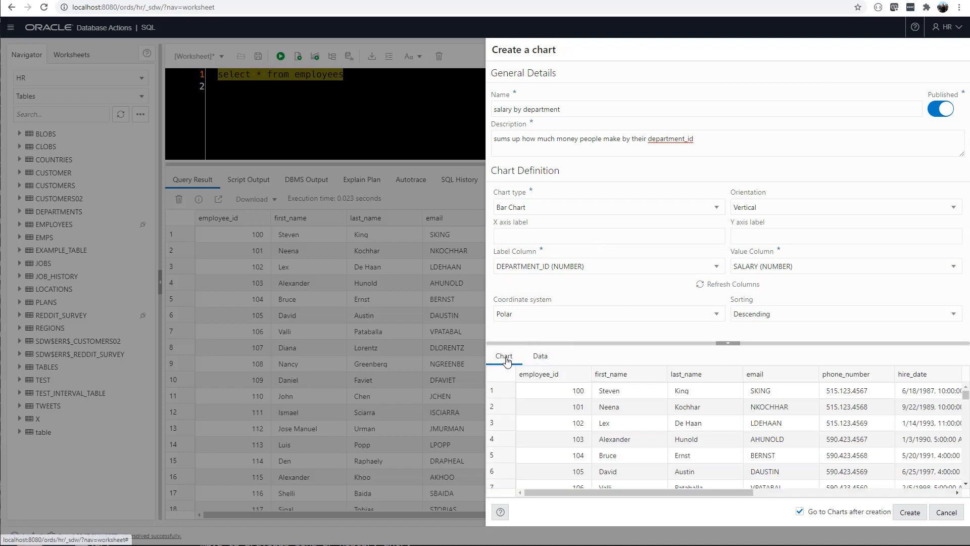
left_click(705, 318)
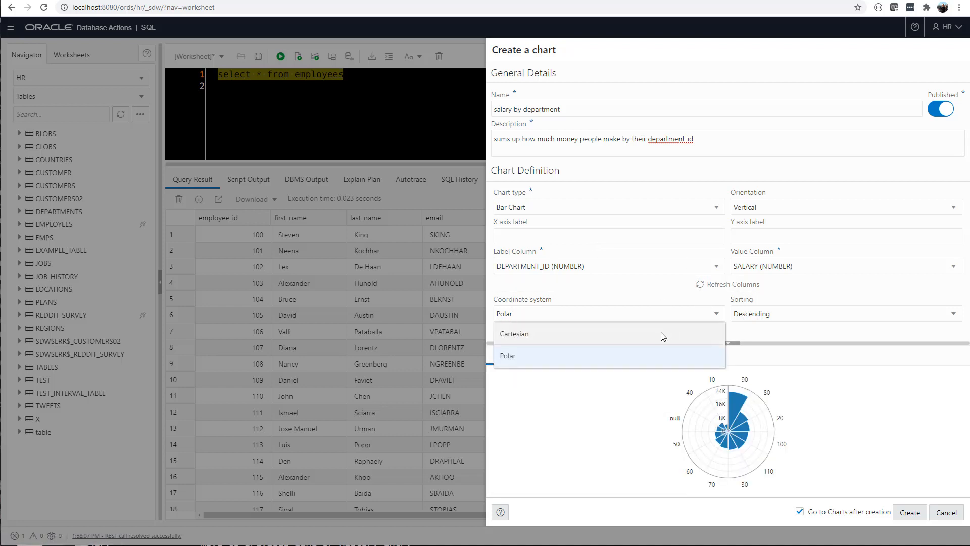
left_click(661, 333)
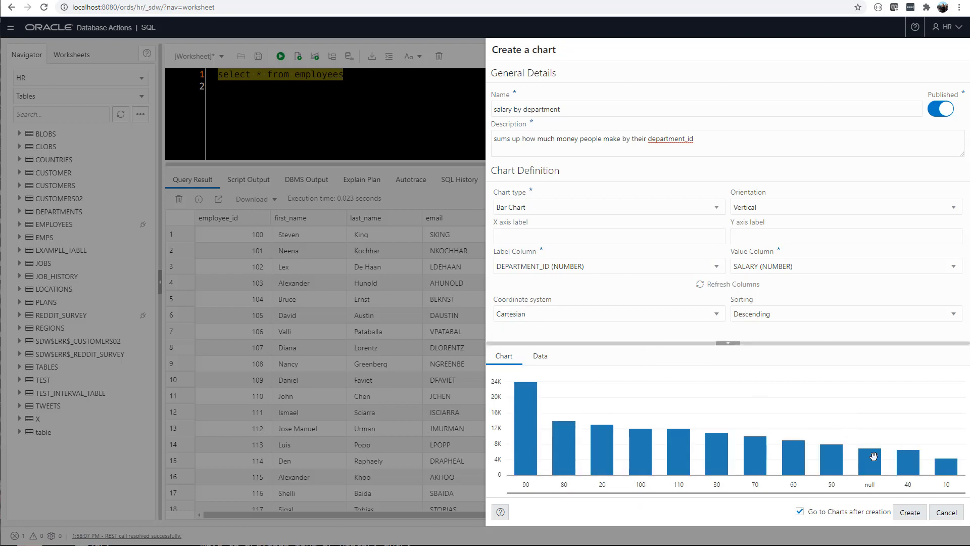
Create the salary by department chart and open it on its own page from the Charts list.
left_click(909, 512)
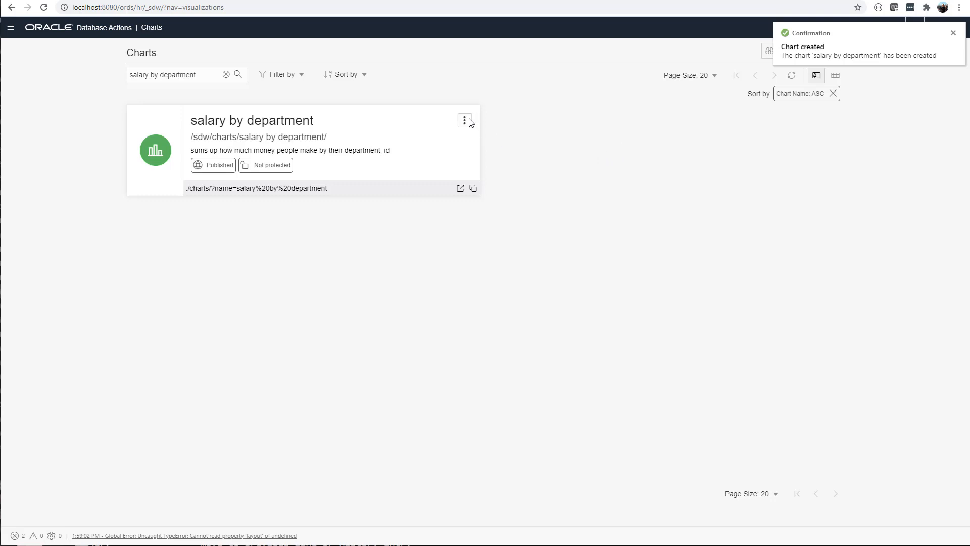
left_click(464, 121)
left_click(487, 140)
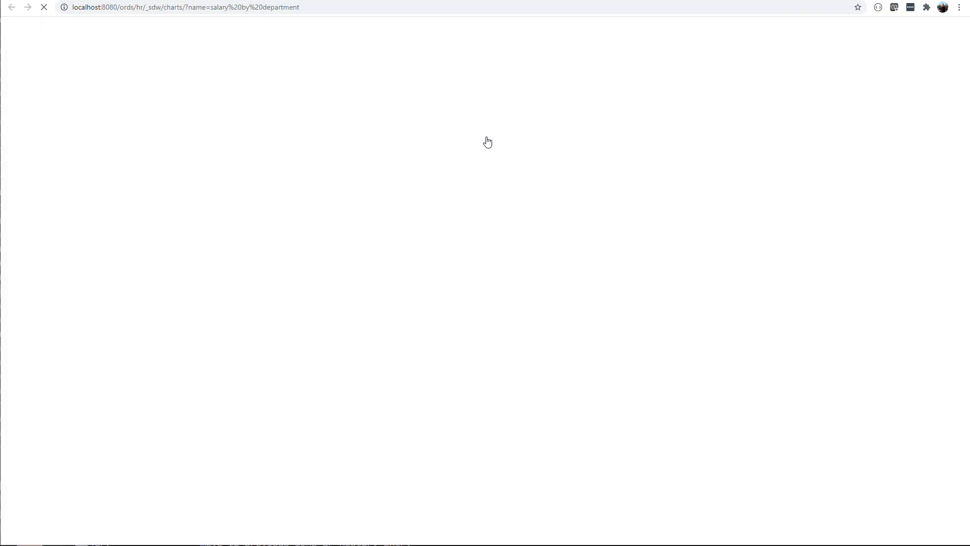
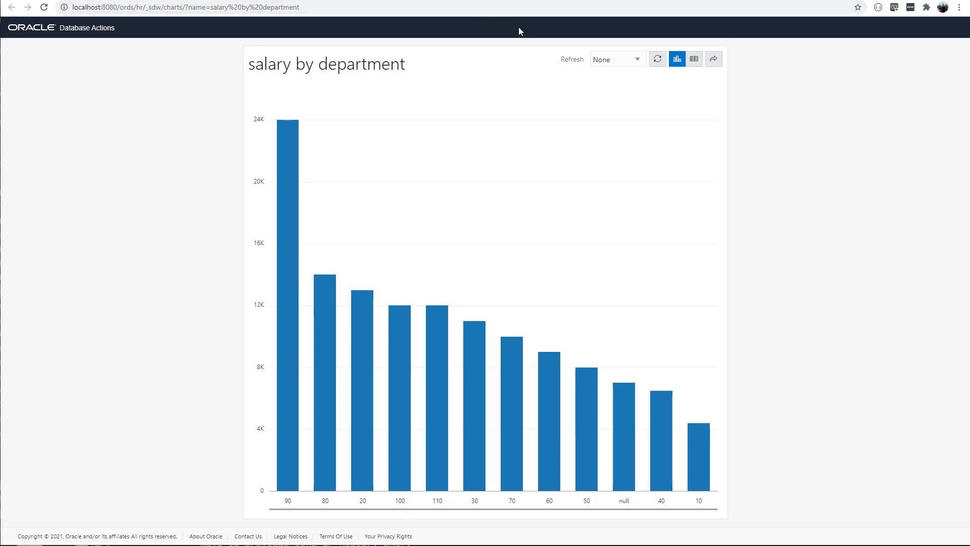
Leave the chart page and return from Charts to the SQL worksheet.
left_click(562, 0)
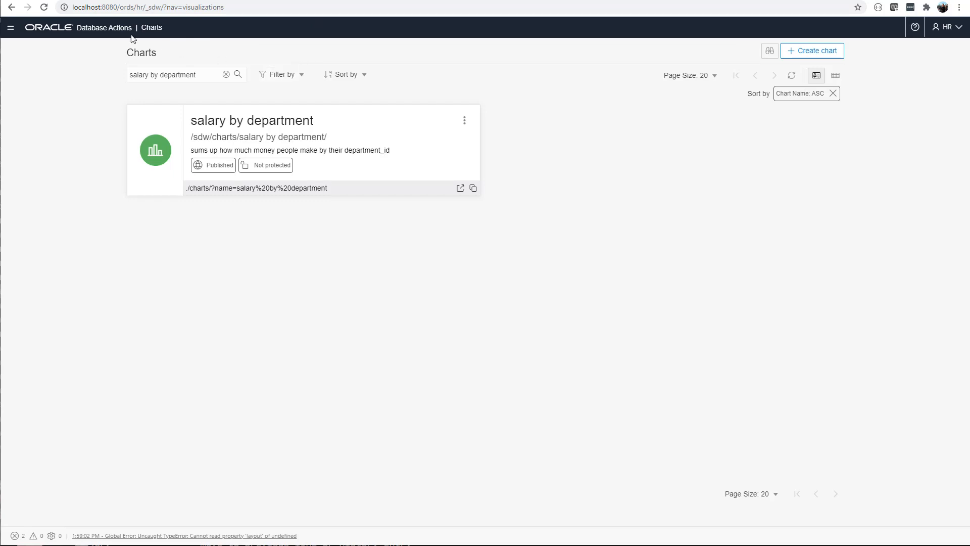
left_click(10, 30)
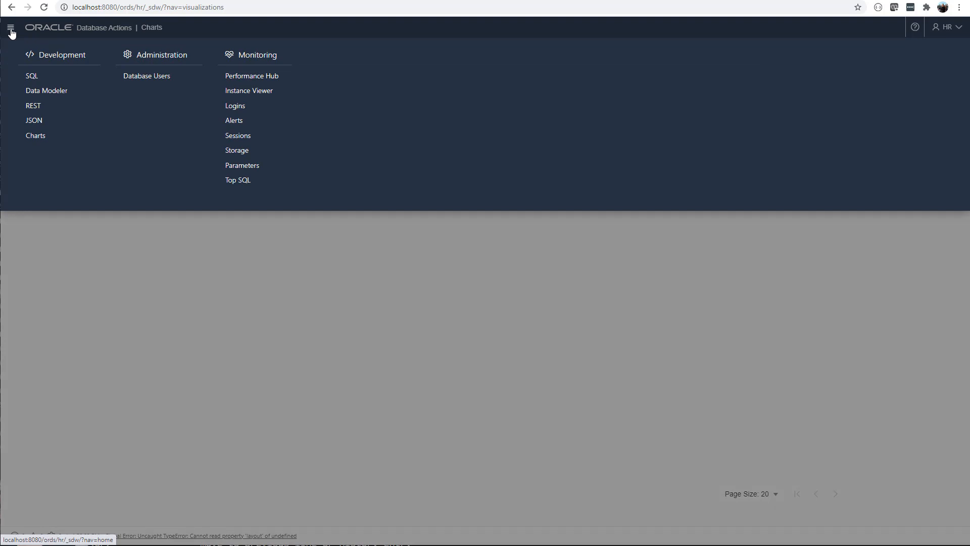
left_click(31, 77)
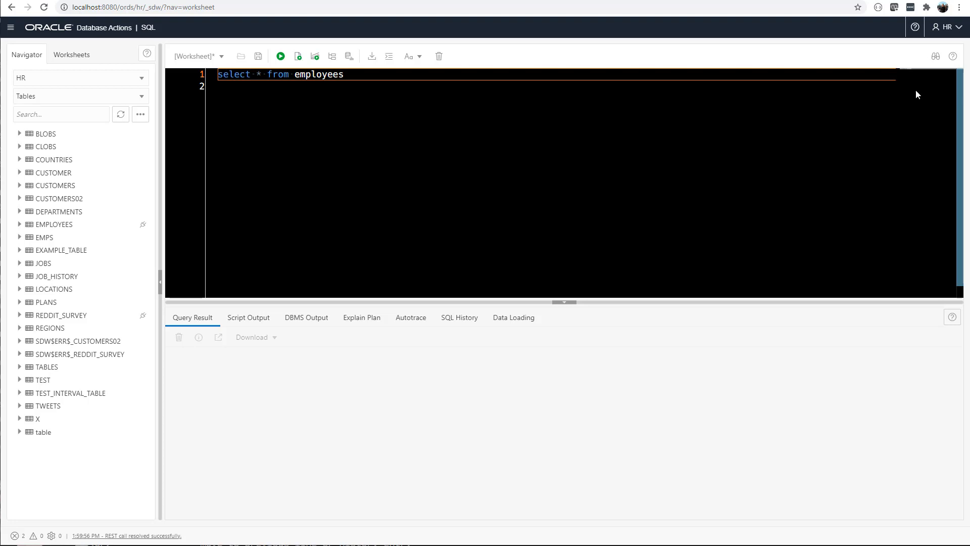
View the worksheet's guided tour from Data Loading to Object Browser, and close it.
left_click(936, 56)
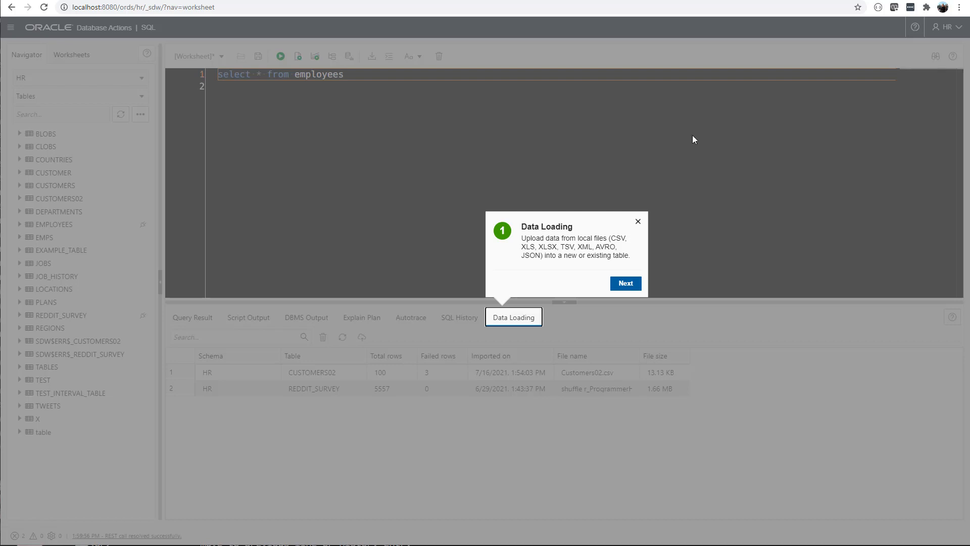
left_click(627, 284)
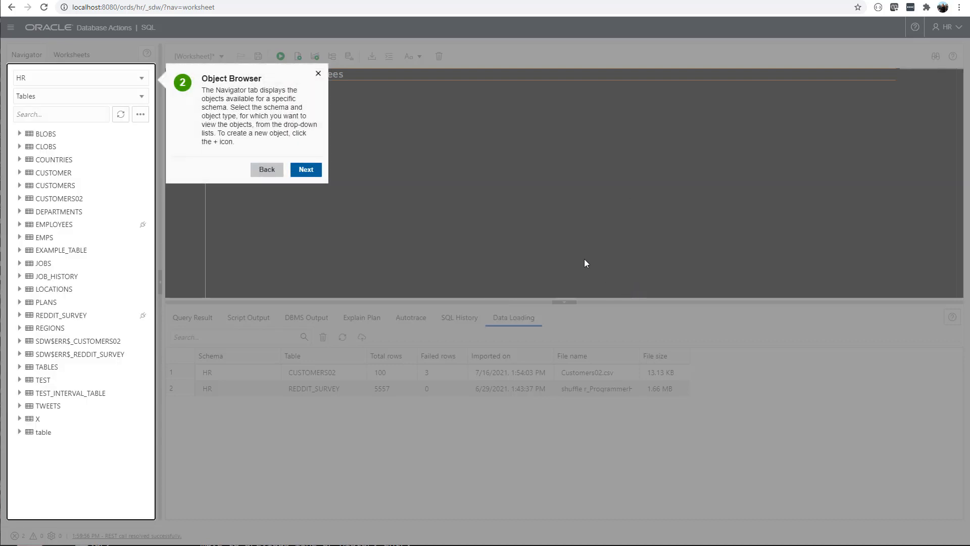
left_click(318, 74)
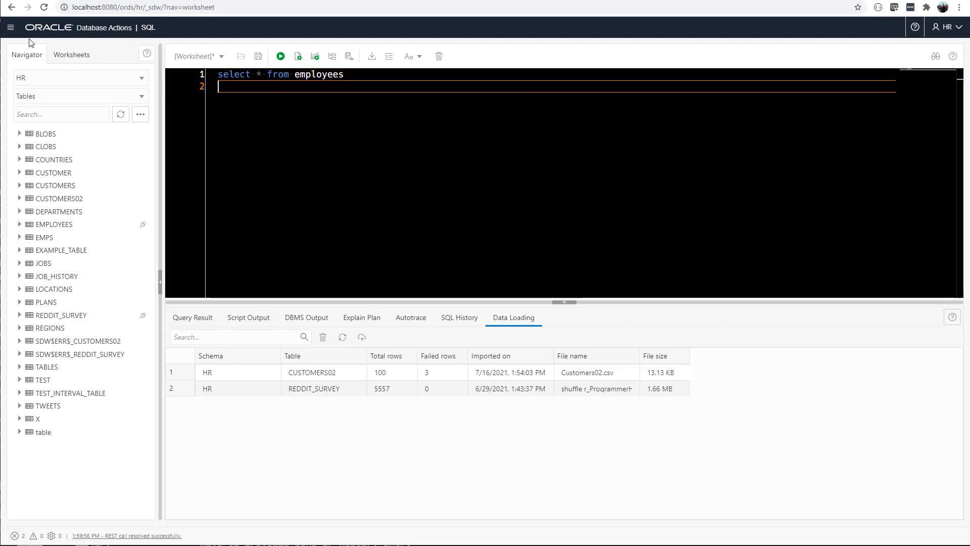
Open the Data Modeler and switch the navigator's schema from ORDS_METADATA to HR.
left_click(10, 27)
left_click(35, 91)
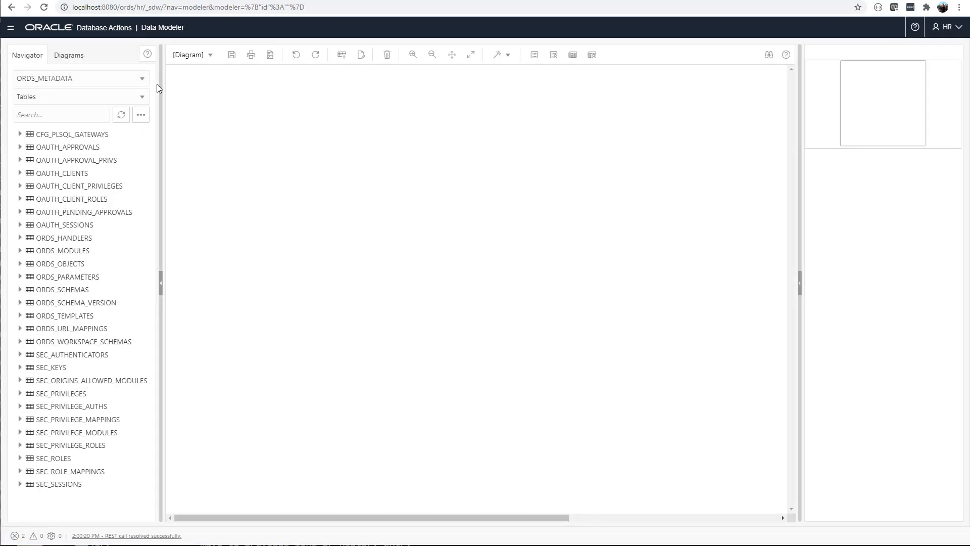
left_click(143, 82)
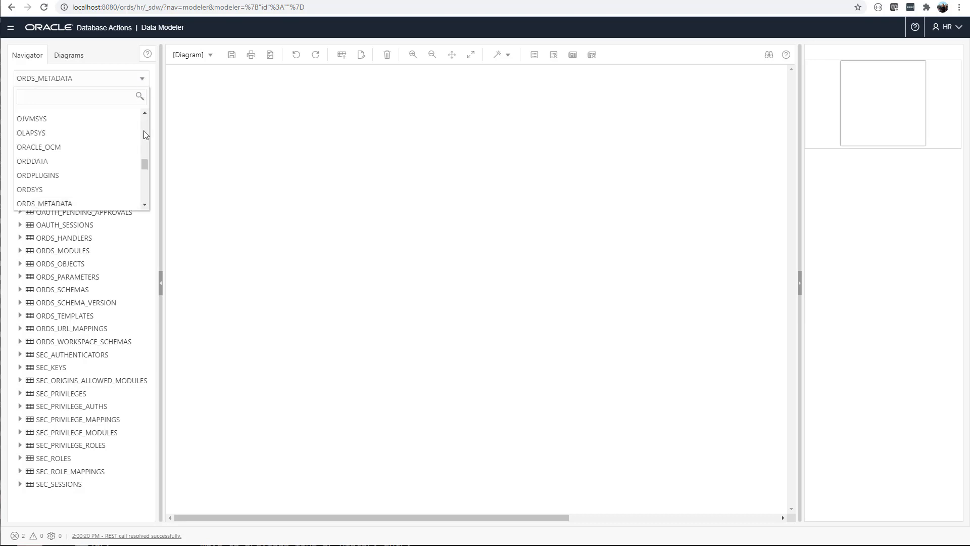
mouse_move(144, 164)
left_mouse_down()
mouse_move(146, 123)
mouse_move(147, 146)
left_mouse_up()
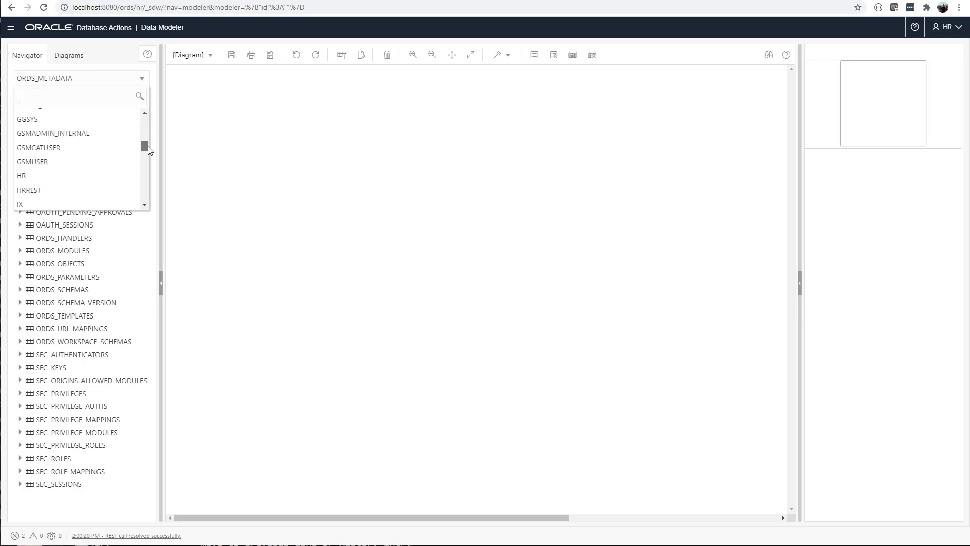
left_click(109, 170)
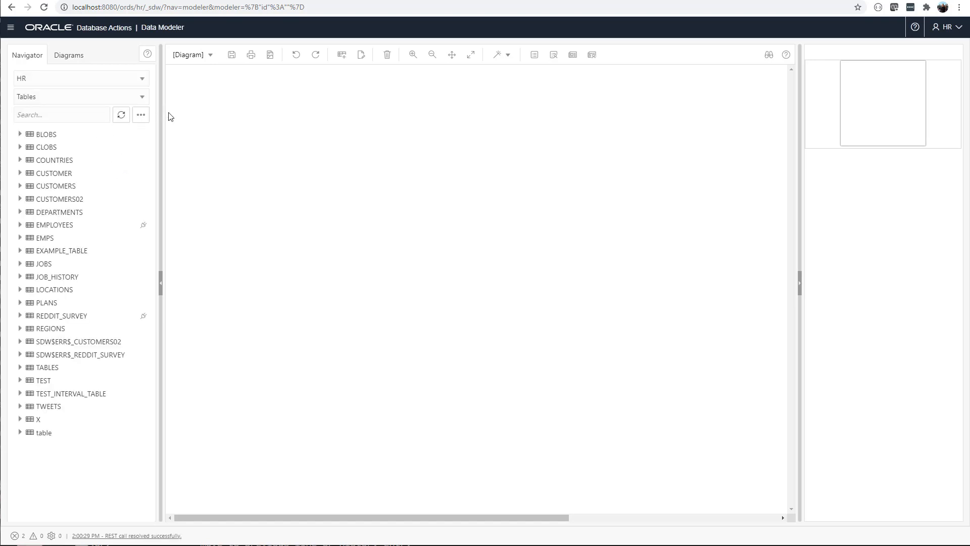
Add all tables of the HR schema to the diagram, using * to list every object.
left_click(347, 60)
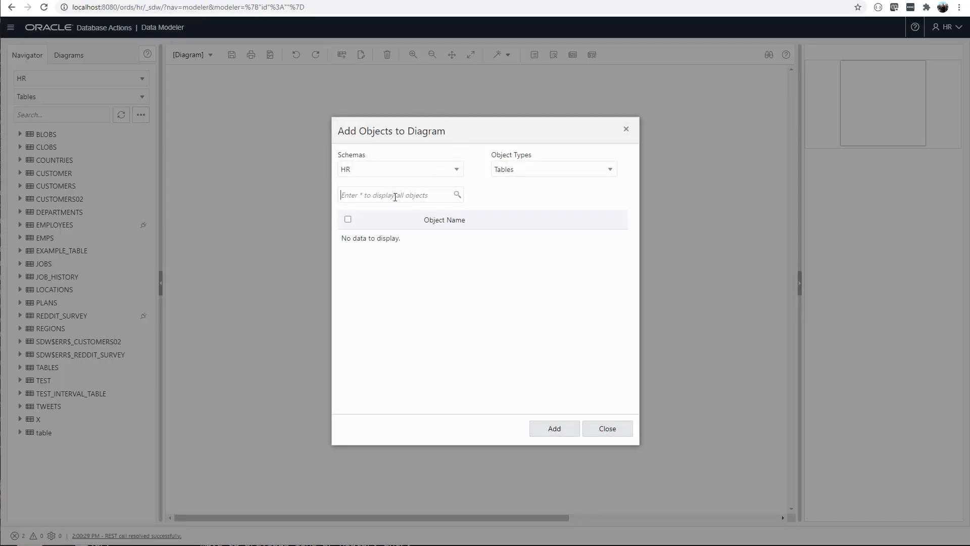
left_click(395, 196)
type("*")
key("Return")
left_click(348, 220)
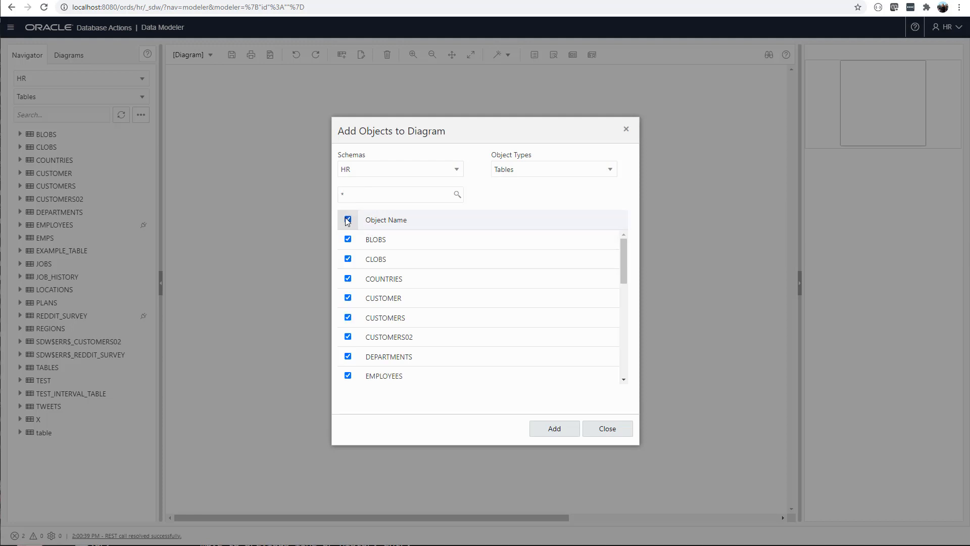
left_click(555, 429)
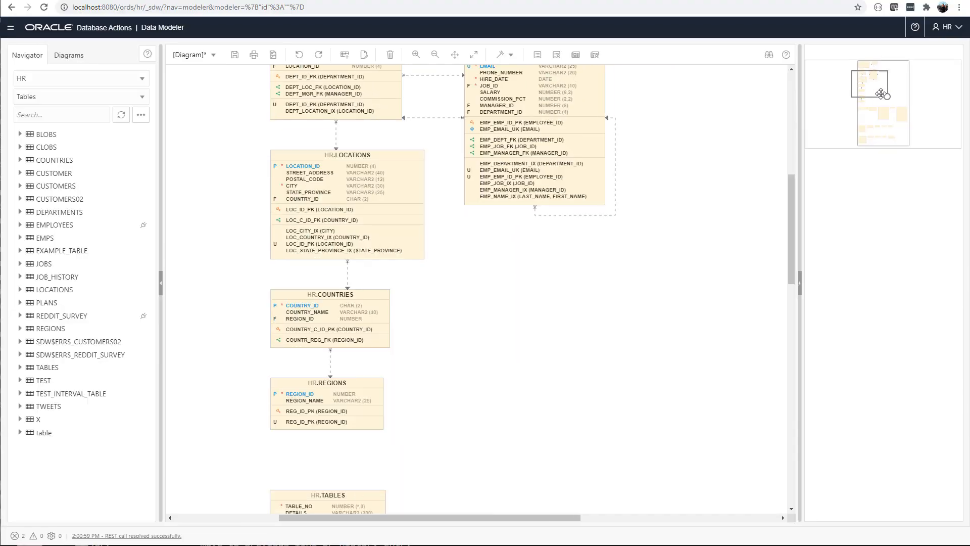
Select the EMPLOYEES table in the diagram and look through its columns and comments properties.
mouse_move(880, 96)
left_mouse_down()
mouse_move(890, 126)
mouse_move(905, 124)
mouse_move(886, 147)
mouse_move(891, 157)
mouse_move(883, 80)
left_mouse_up()
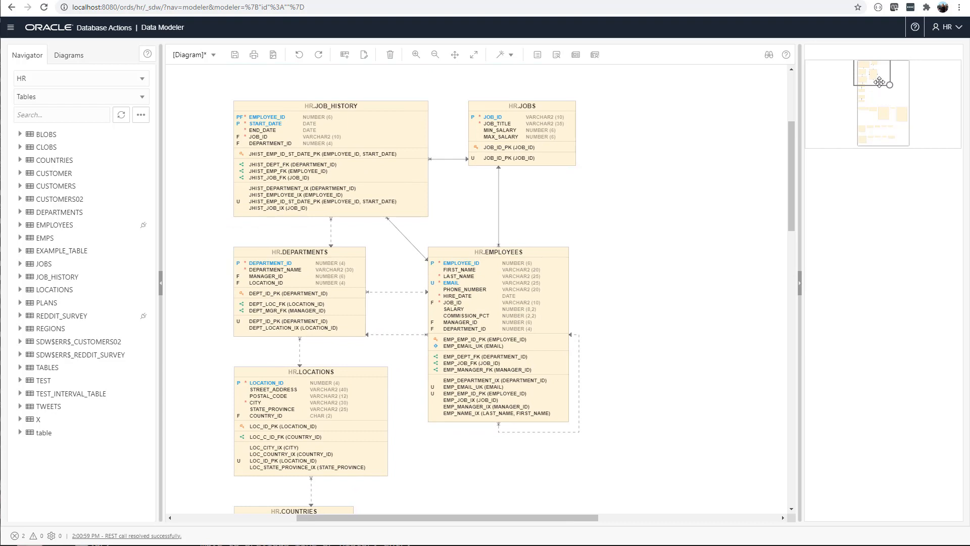
left_click(527, 268)
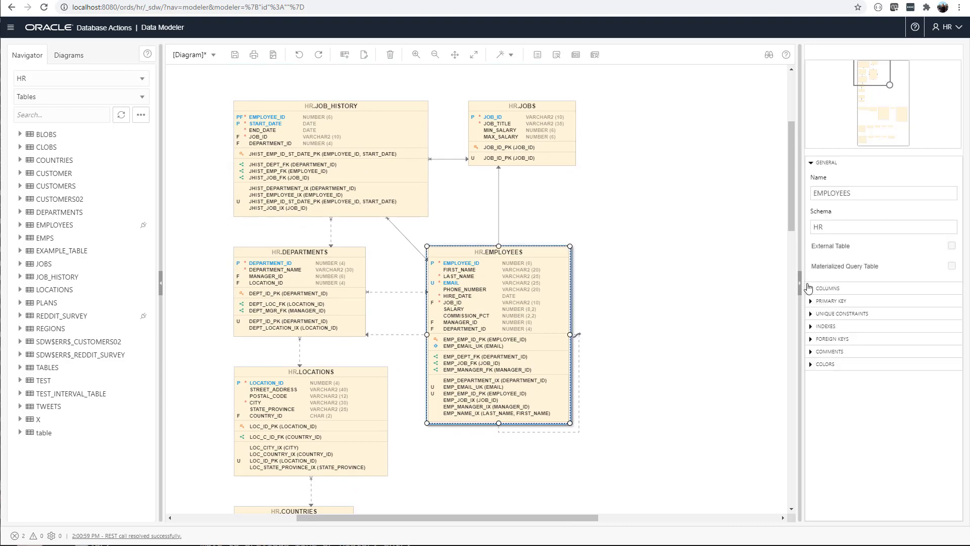
left_click(811, 289)
left_click(811, 289)
left_click(811, 352)
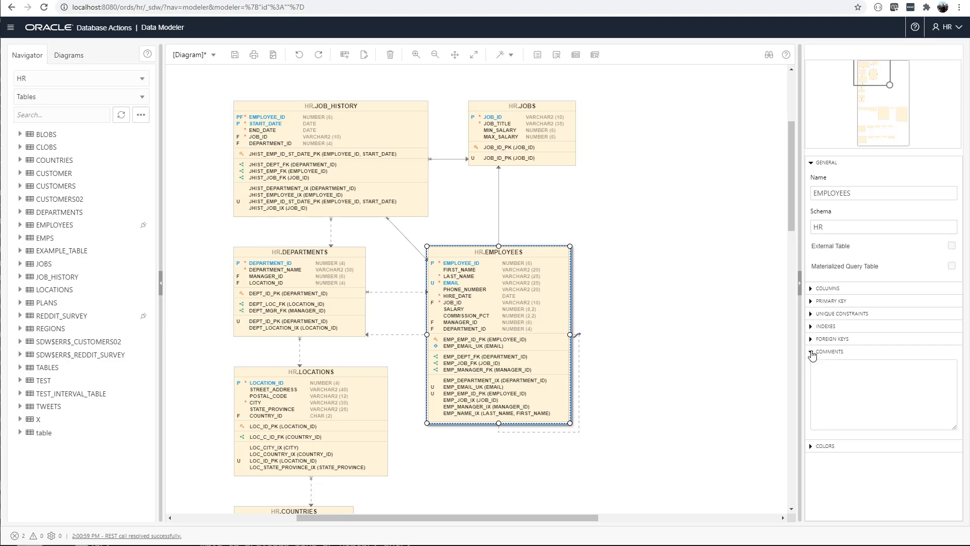
left_click(811, 352)
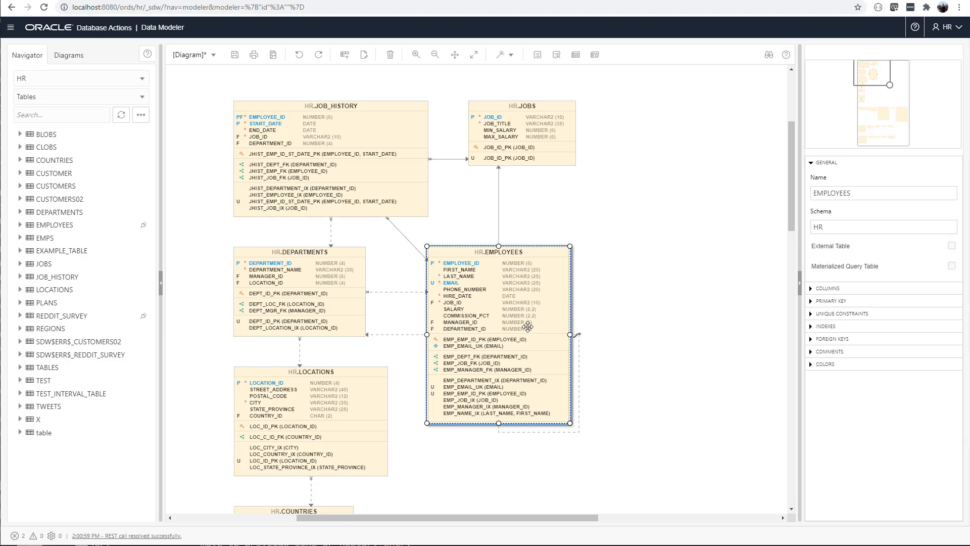
Reposition the EMPLOYEES table below JOBS and bend its relationship line to JOB_HISTORY beneath that table.
left_click_drag(528, 327, 674, 313)
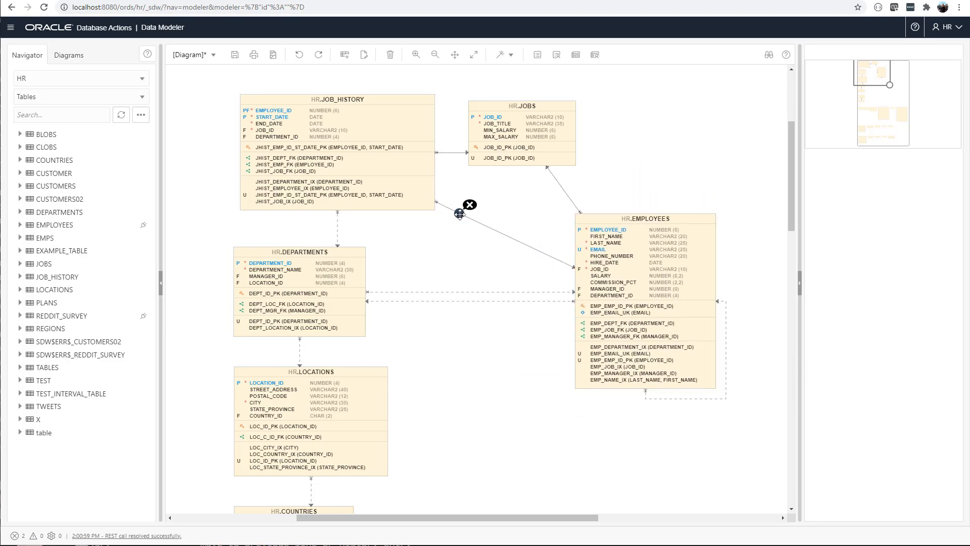
left_click_drag(459, 214, 386, 249)
left_click_drag(587, 276, 512, 338)
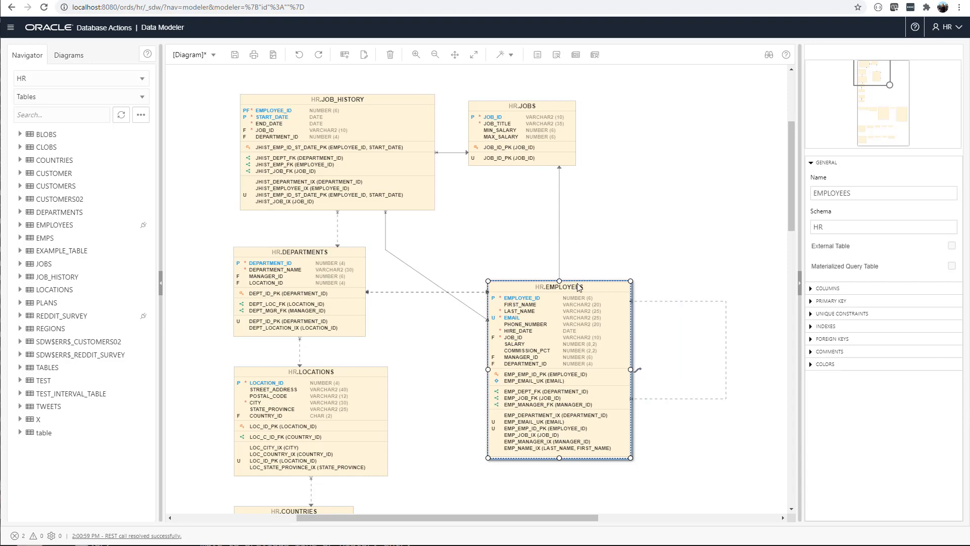
Pick a pink hue as the background color of the EMPLOYEES table.
left_click(814, 364)
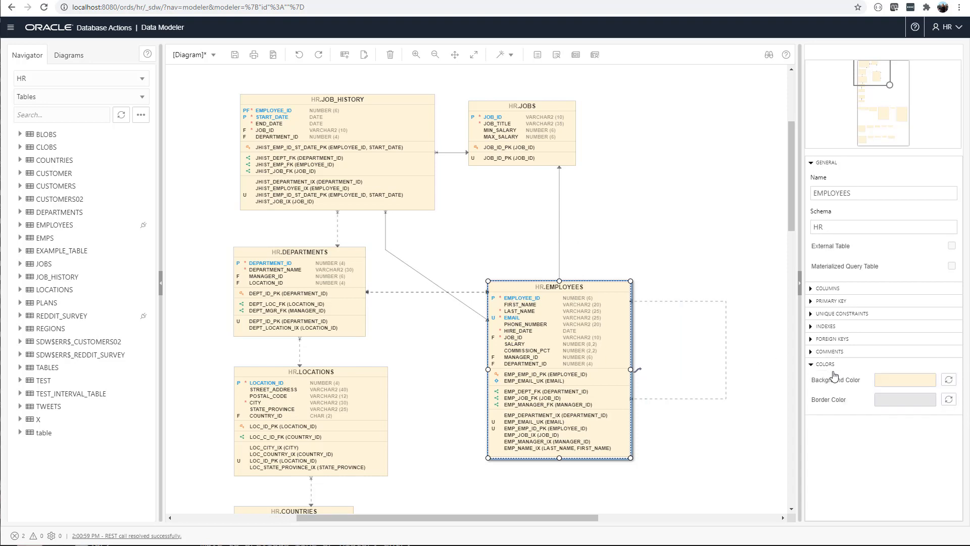
left_click(933, 385)
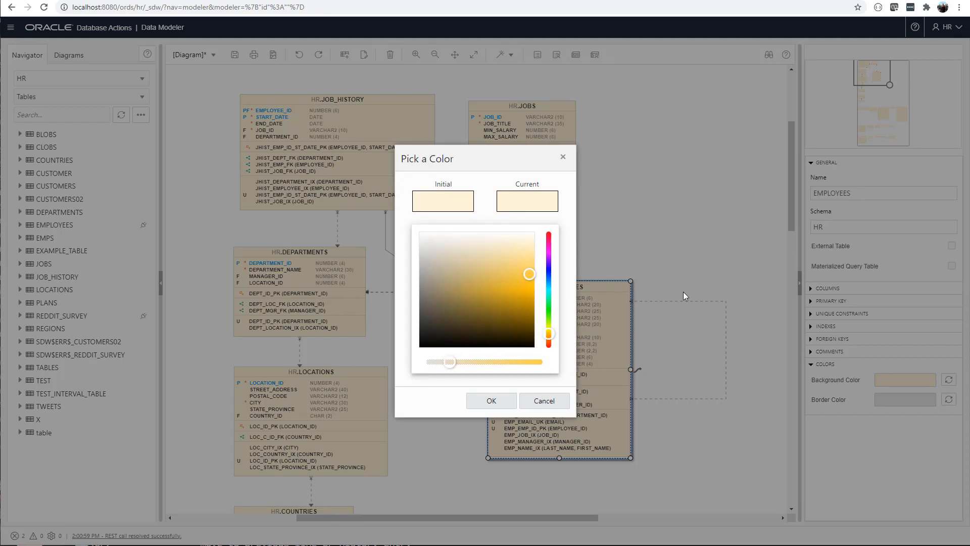
left_click(550, 243)
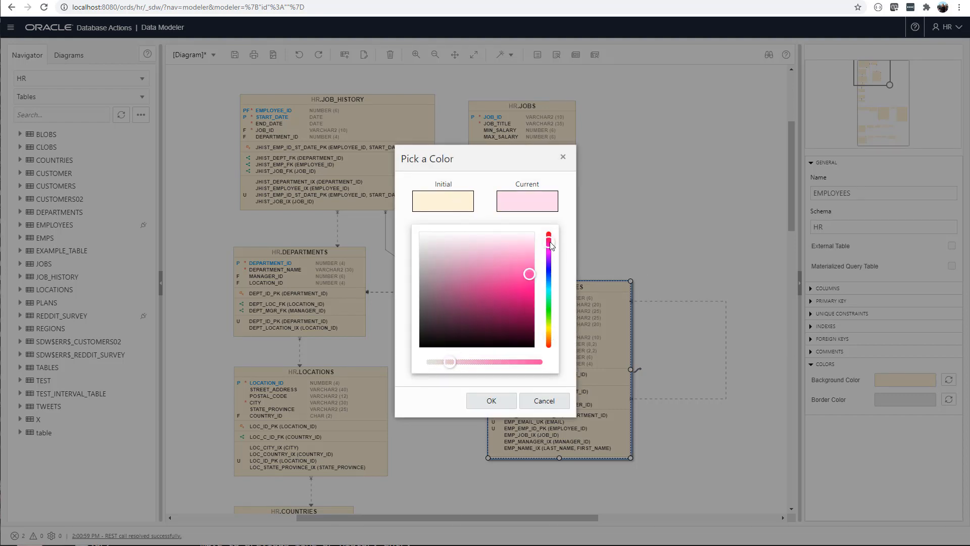
Apply the light pink background color to the EMPLOYEES table in the diagram and deselect it.
left_click(497, 400)
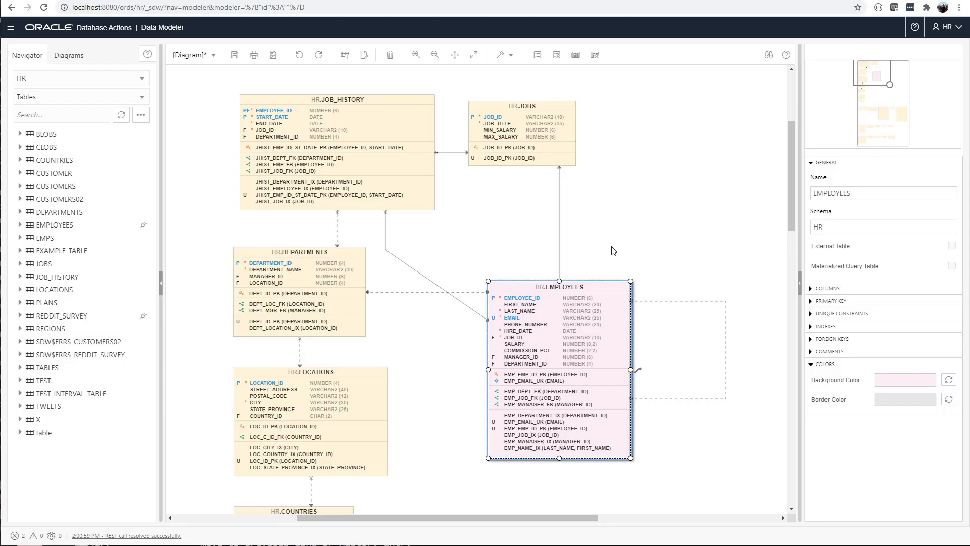
left_click(614, 250)
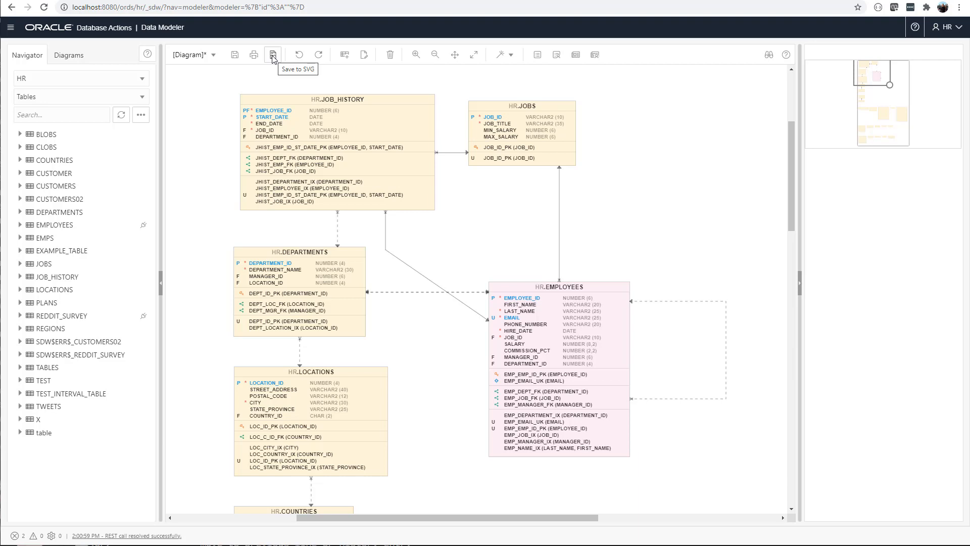
Preview the DDL generated for the whole diagram and close the preview without saving it.
left_click(535, 60)
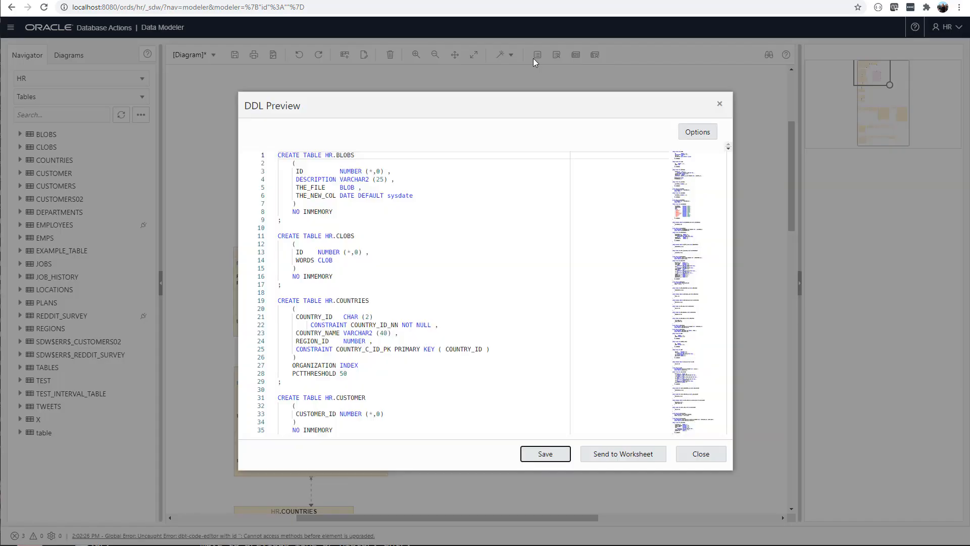
mouse_move(732, 156)
left_mouse_down()
mouse_move(736, 432)
mouse_move(731, 154)
left_mouse_up()
left_click(721, 106)
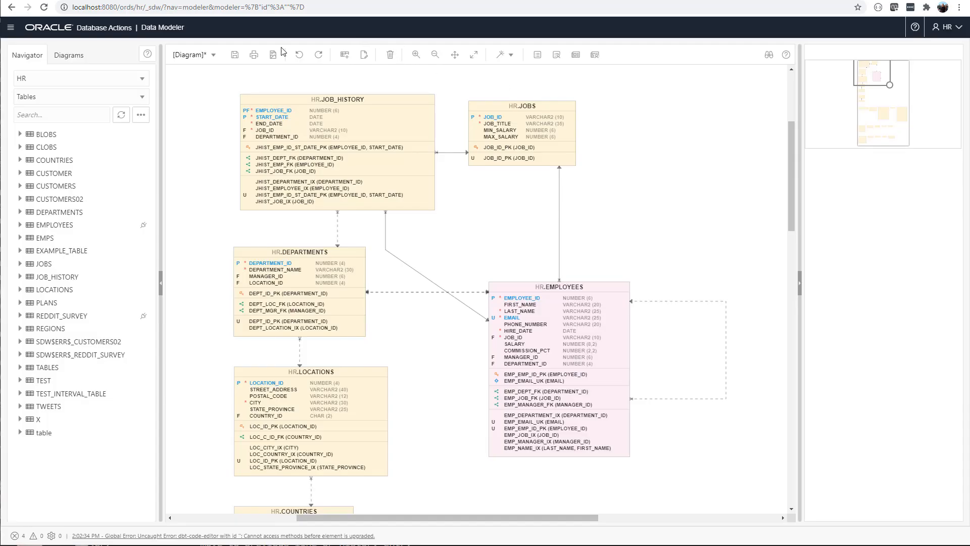
Save the diagram with the name HR and the description "everything...".
left_click(212, 56)
left_click(207, 91)
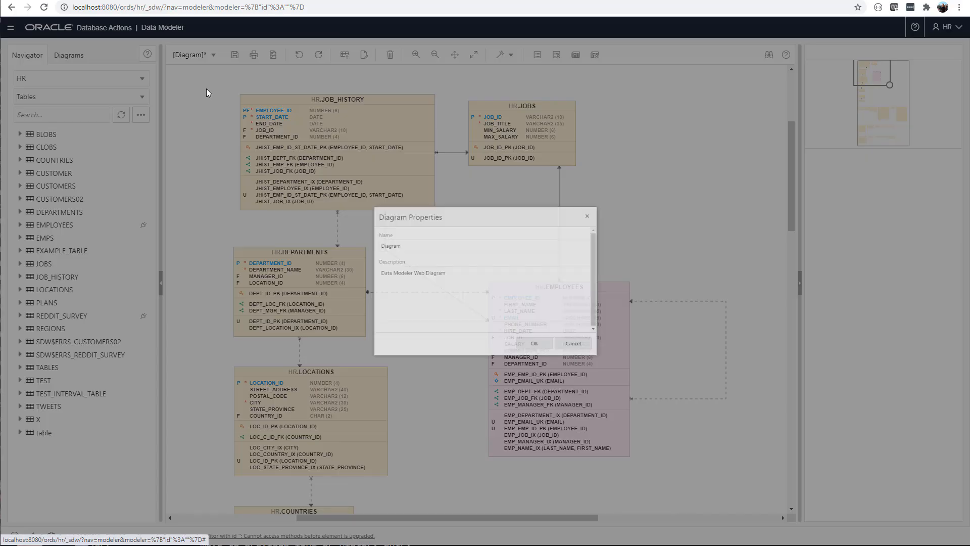
key("BackSpace")
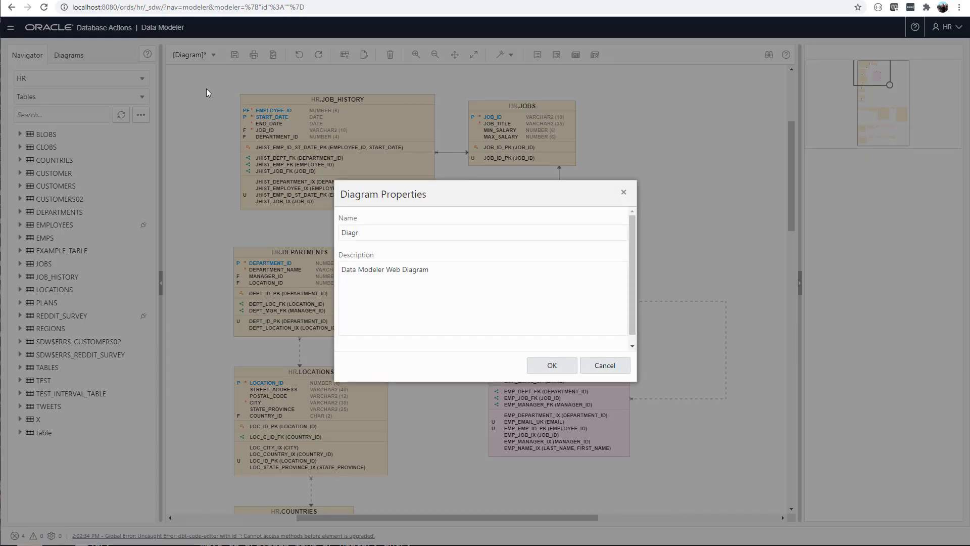
key("BackSpace")
key("BackSpace")
key("BackSpace")
key("BackSpace")
key("BackSpace")
type("HR")
key("BackSpace")
key("BackSpace")
key("BackSpace")
key("BackSpace")
key("BackSpace")
key("BackSpace")
key("BackSpace")
key("BackSpace")
key("BackSpace")
key("BackSpace")
key("BackSpace")
key("BackSpace")
key("BackSpace")
key("BackSpace")
key("BackSpace")
key("BackSpace")
key("BackSpace")
key("BackSpace")
key("BackSpace")
key("BackSpace")
type("everything...")
left_click(538, 366)
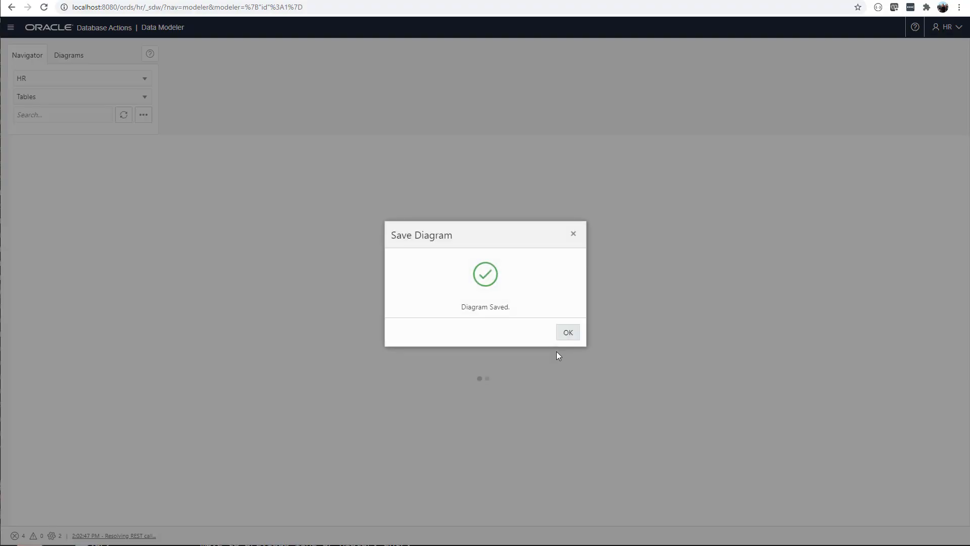
left_click(568, 333)
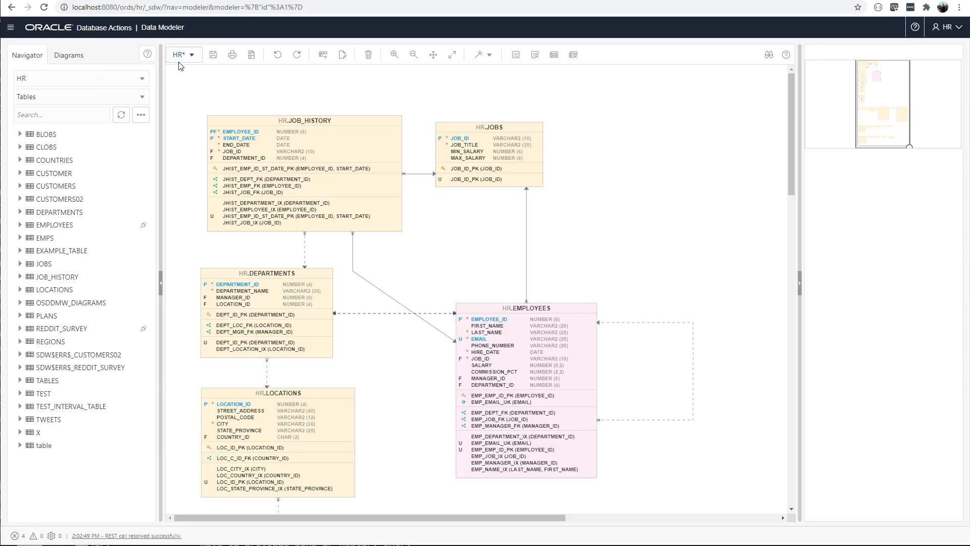
Start a new blank diagram, saving the pending changes to the HR diagram.
left_click(193, 58)
left_click(191, 75)
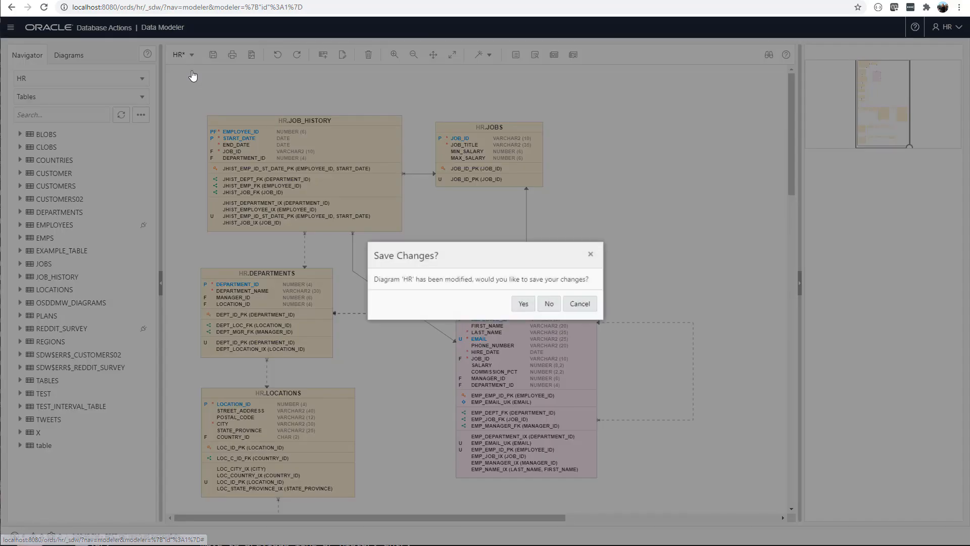
left_click(524, 304)
left_click(567, 331)
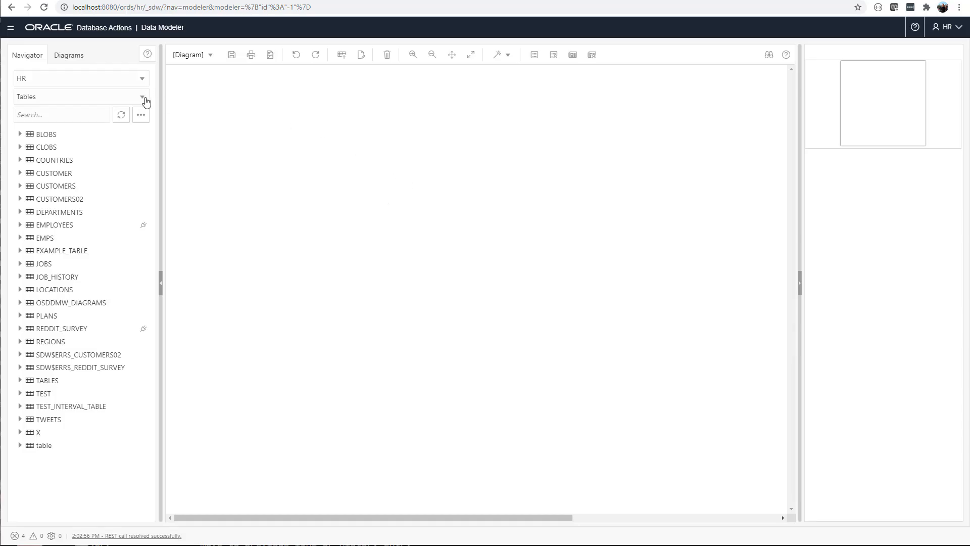
Preview the saved HR diagram, look through its tables, and search the saved diagrams for EMP.
left_click(71, 58)
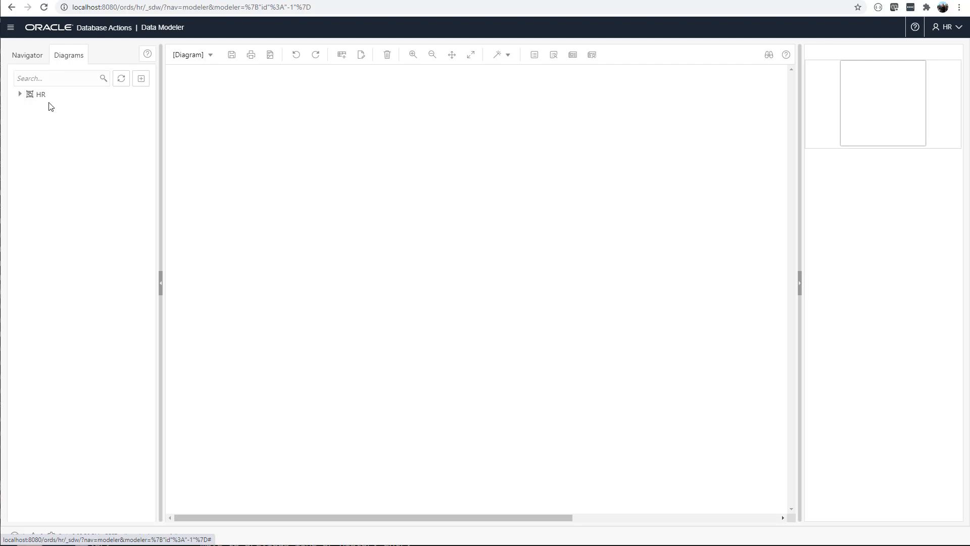
left_click(19, 95)
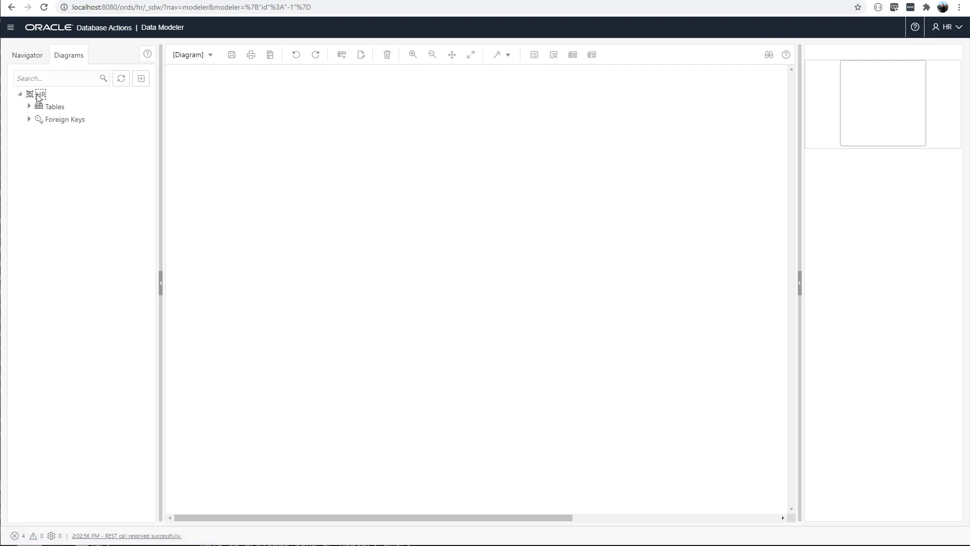
mouse_move(38, 98)
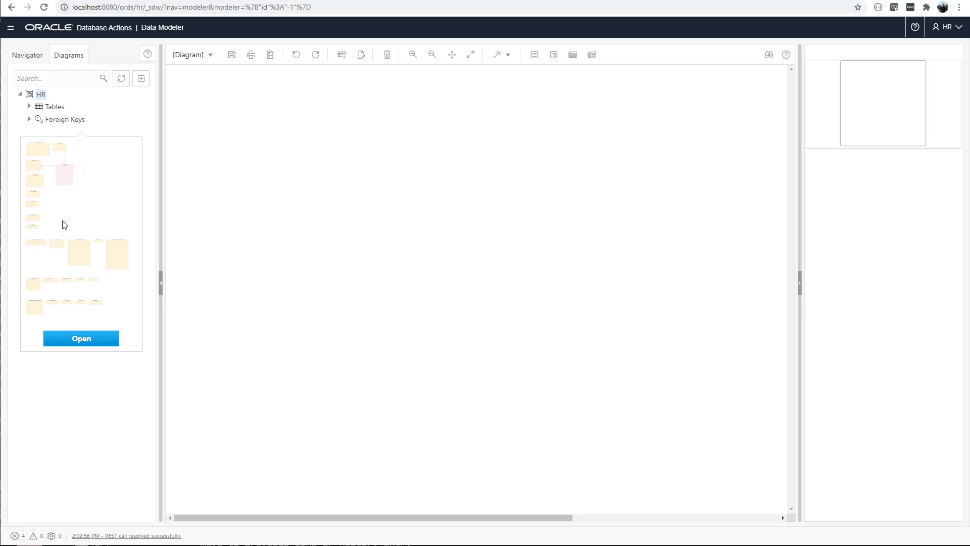
left_click(29, 107)
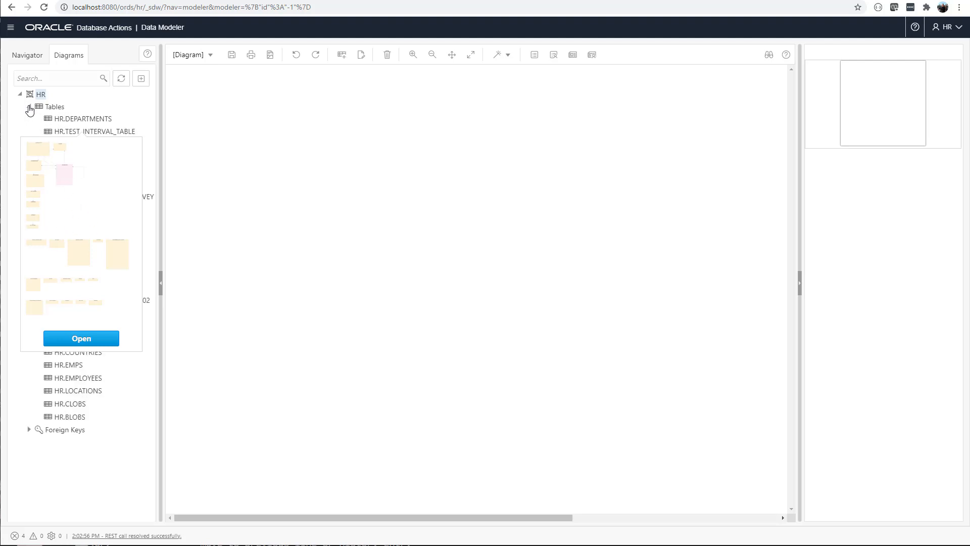
left_click(29, 106)
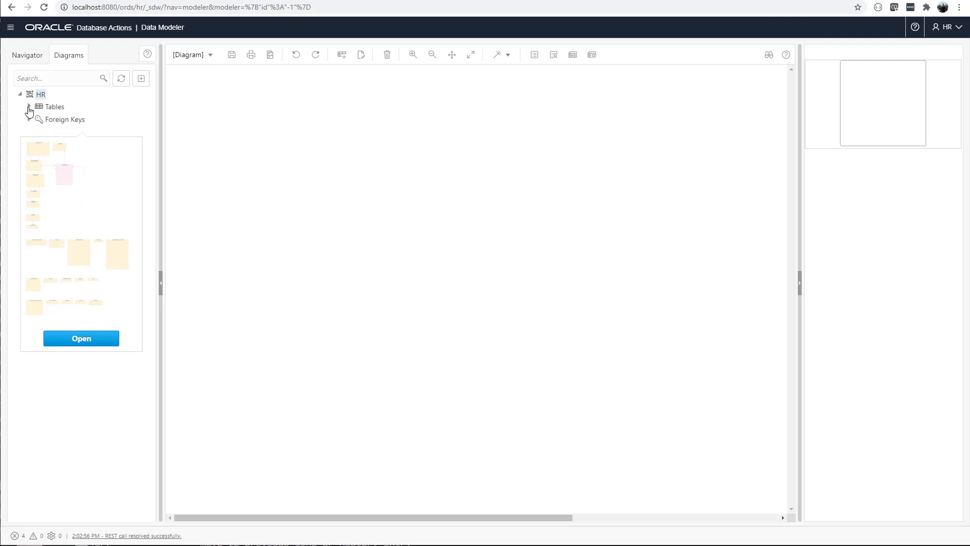
left_click(45, 79)
type("EMP")
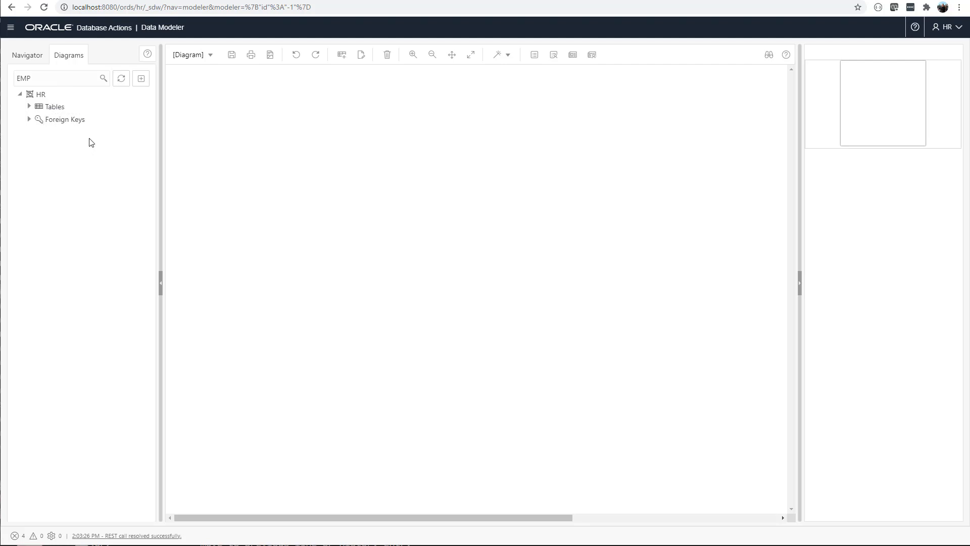
Switch to the REST workshop and look over its overview and list of recent objects.
left_click(11, 28)
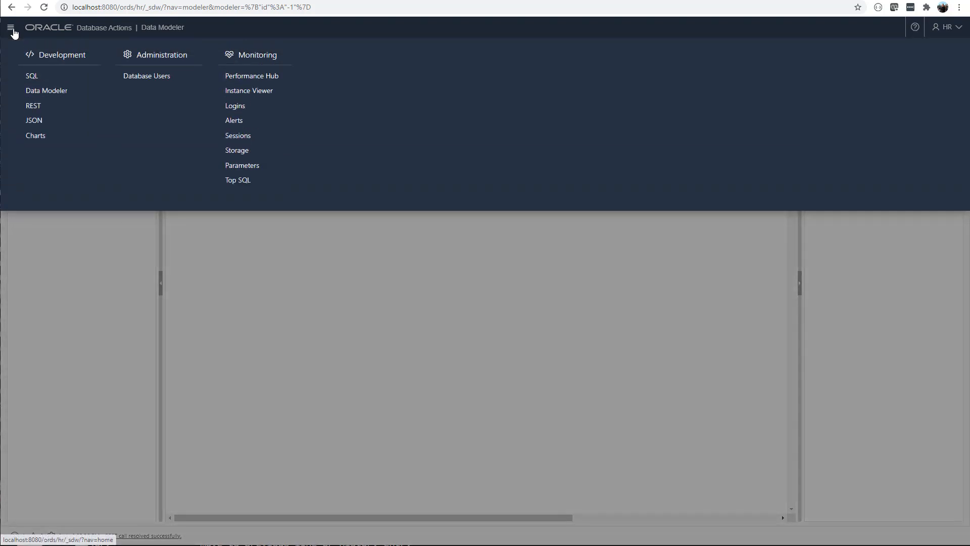
left_click(39, 108)
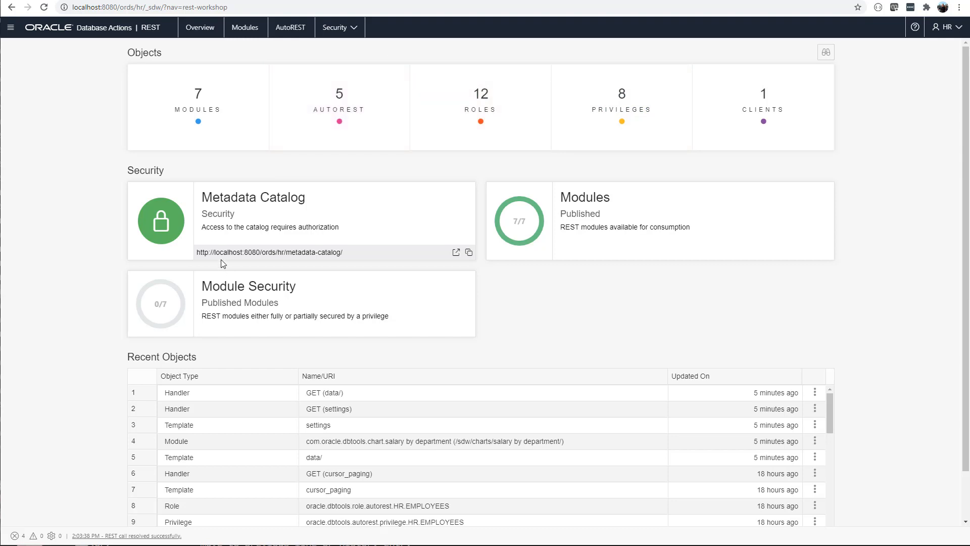
scroll(91, 310, "down", 1)
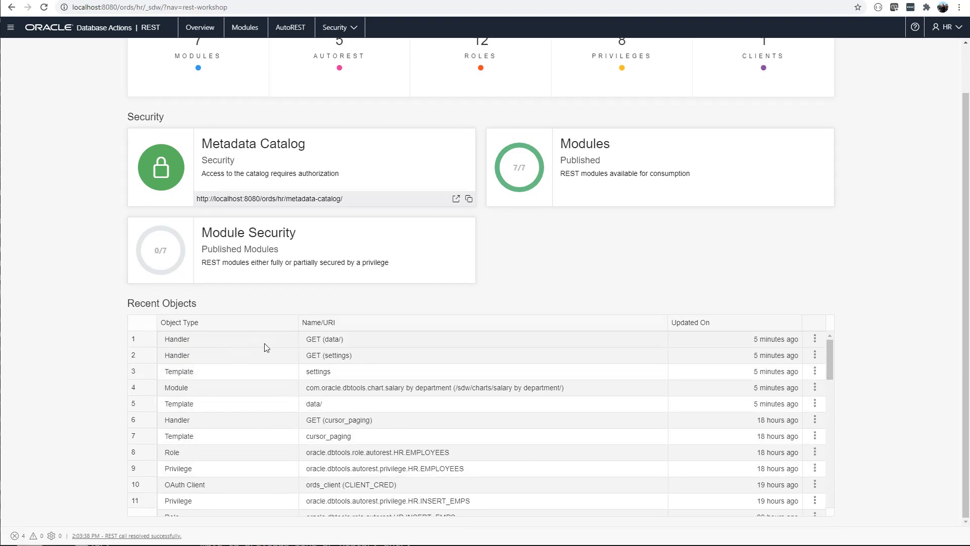
scroll(251, 383, "down", 2)
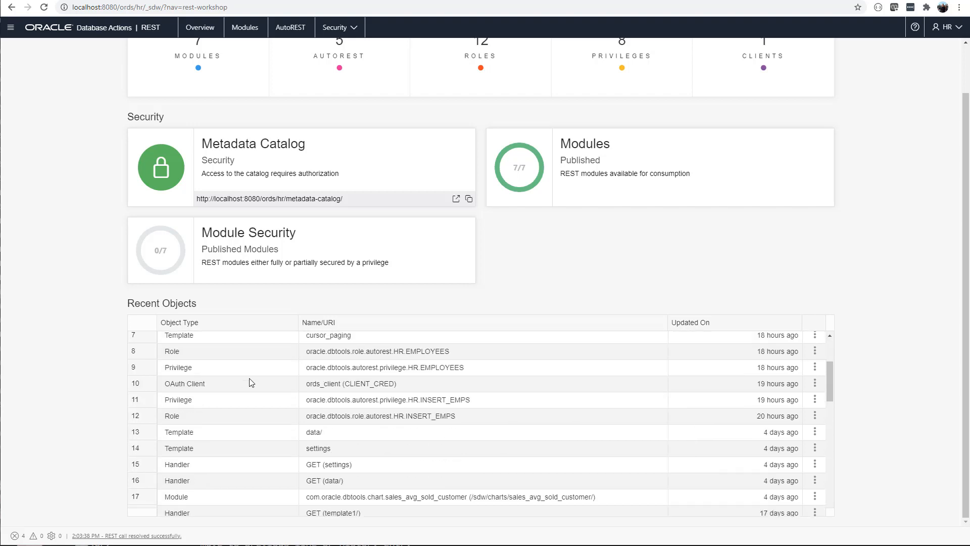
scroll(250, 381, "down", 4)
scroll(249, 379, "up", 7)
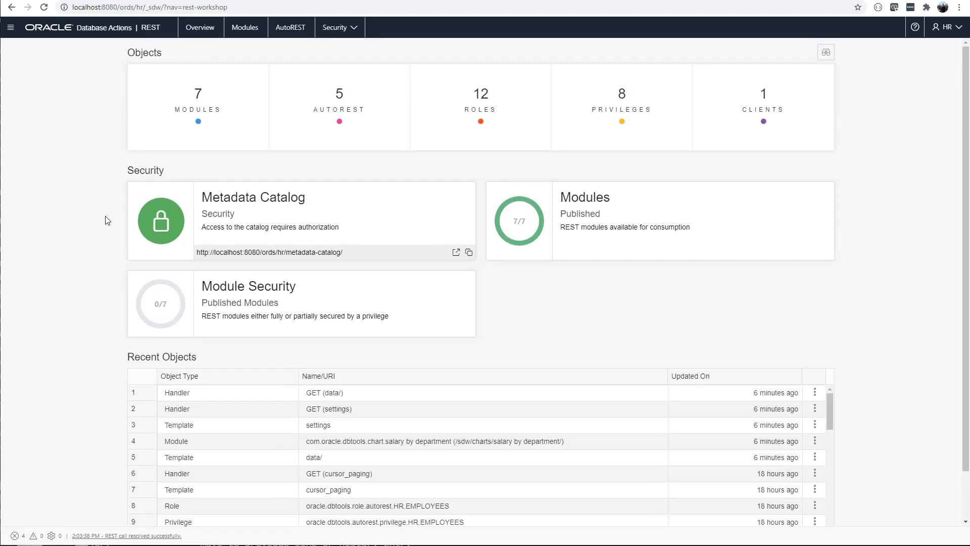
Create a published REST module named youtube_demo with base path yt and the comment "just a silly GET".
left_click(230, 120)
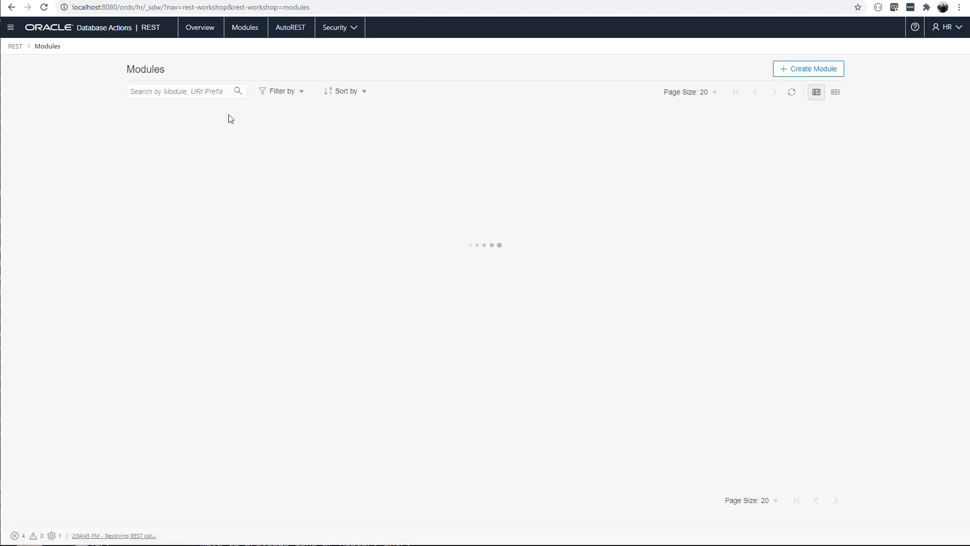
left_click(792, 69)
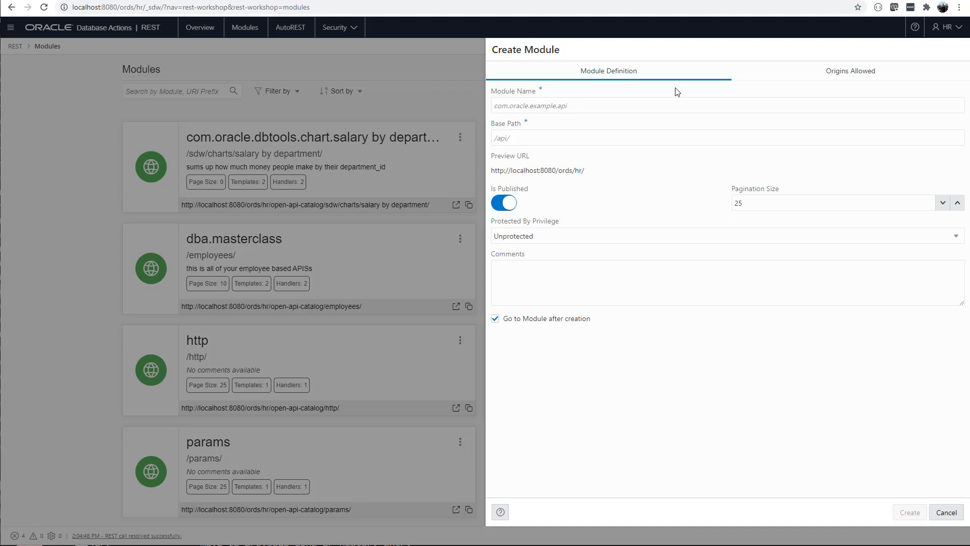
type("youtub e")
key("BackSpace")
key("BackSpace")
type("e_demo")
type("yt")
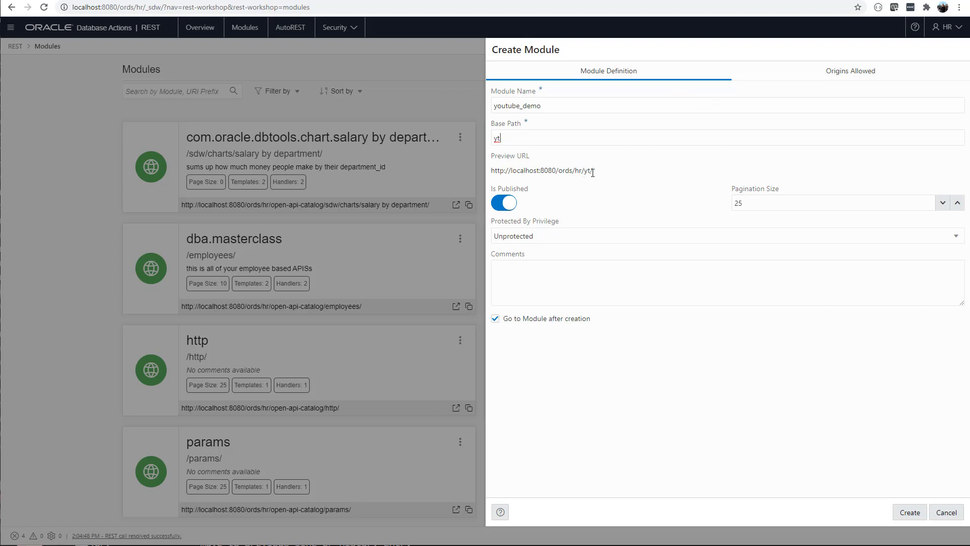
left_click(575, 275)
type("just a silly GET")
left_click(910, 512)
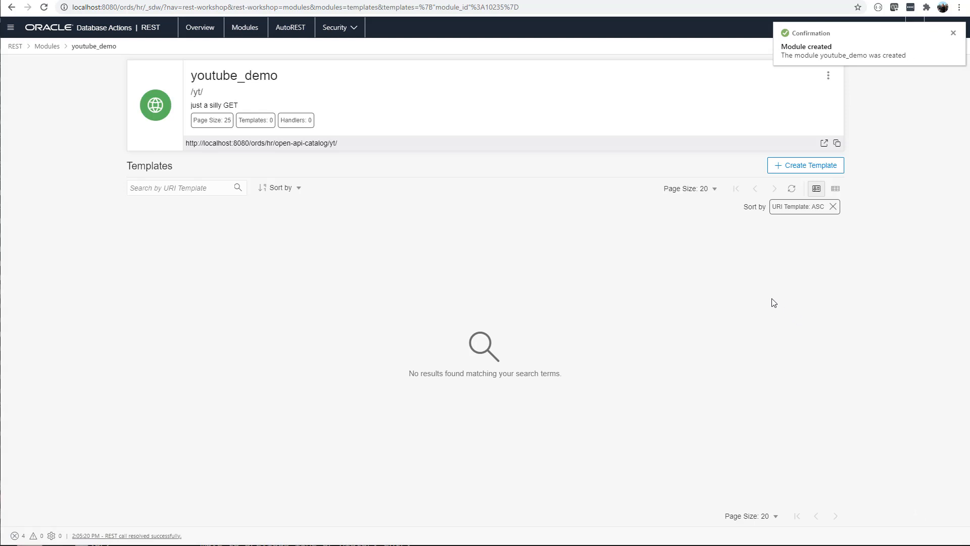
Create the URI template employees/ in youtube_demo with the comment "get everyone", staying on the module's template list.
left_click(788, 165)
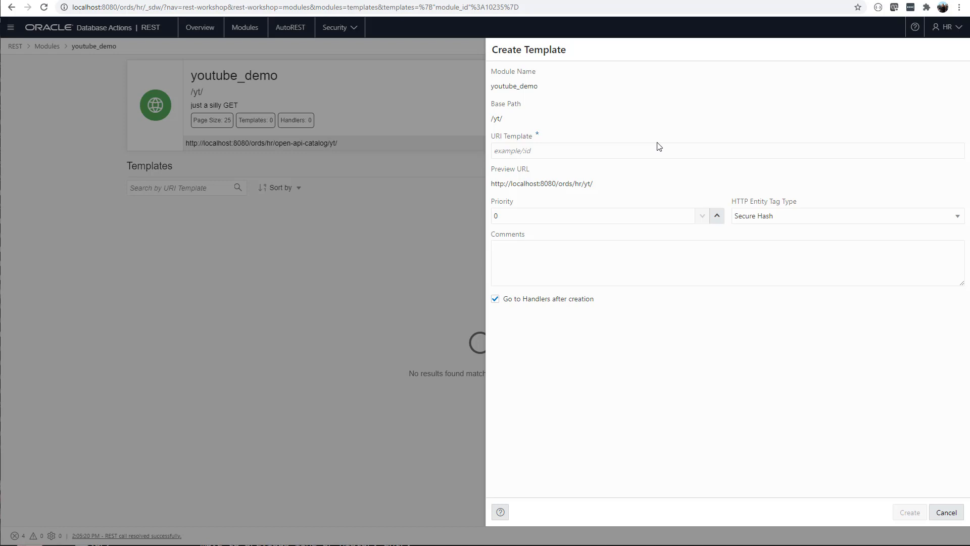
type("employee")
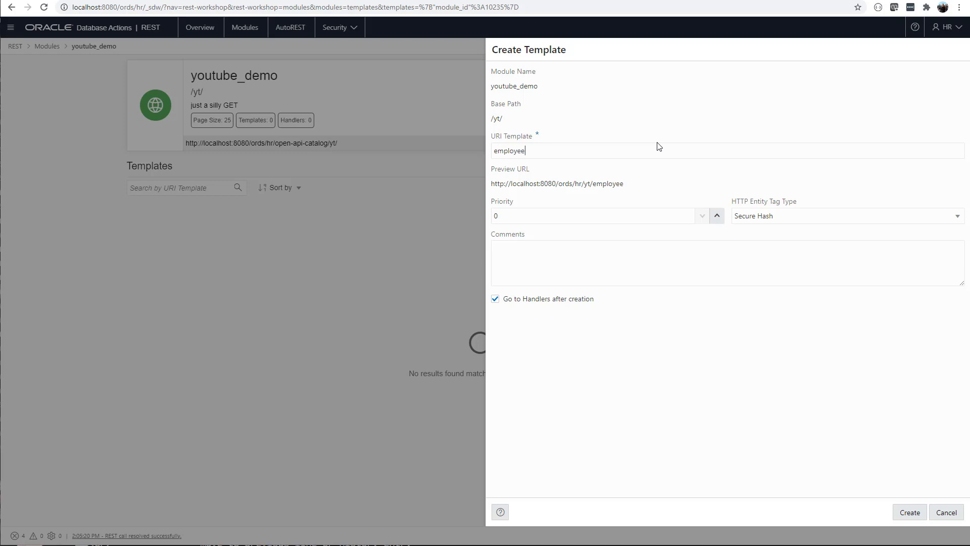
key("Tab")
key("Tab")
key("Tab")
key("Tab")
left_click(910, 512)
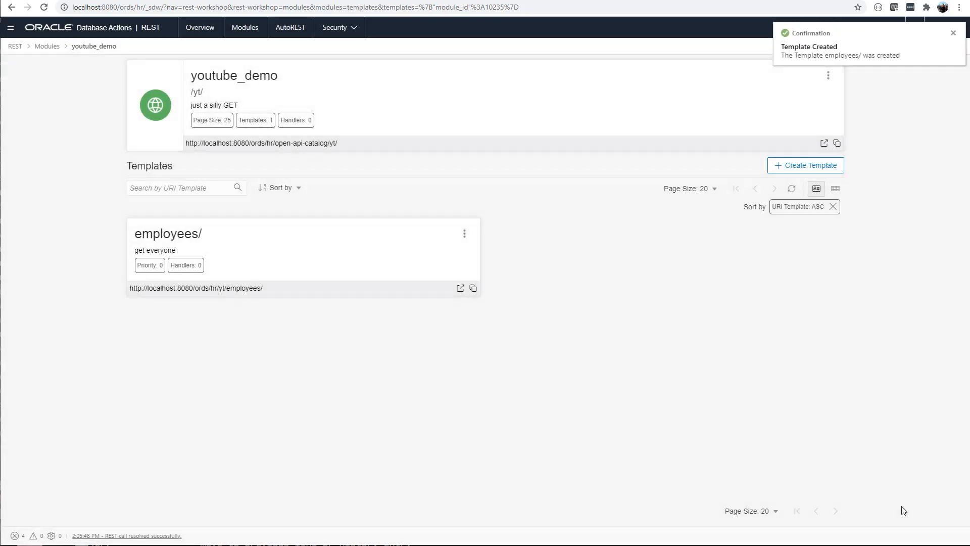
Create a second URI template employees/:id with the comment "a single employee" and go to its handlers.
left_click(803, 166)
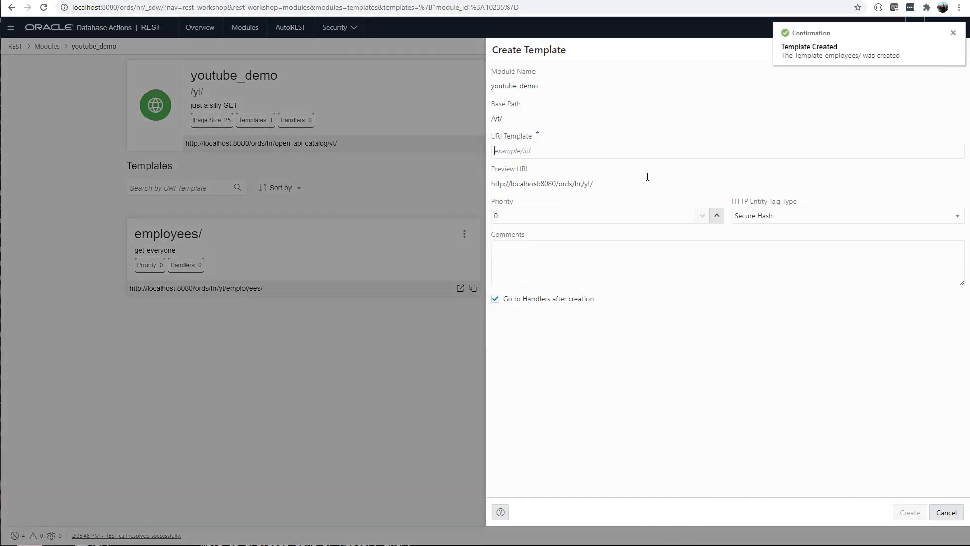
type("employees/:id")
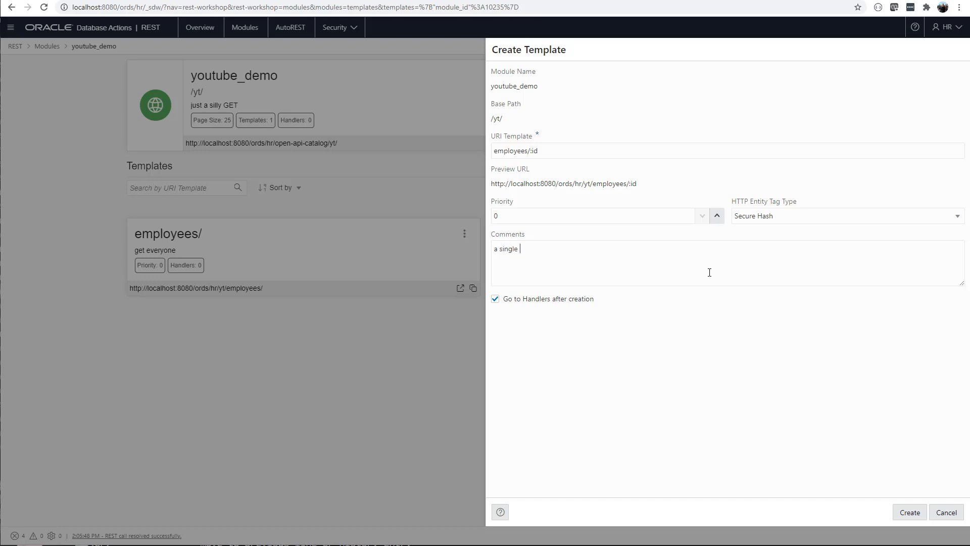
type("employee")
left_click(912, 511)
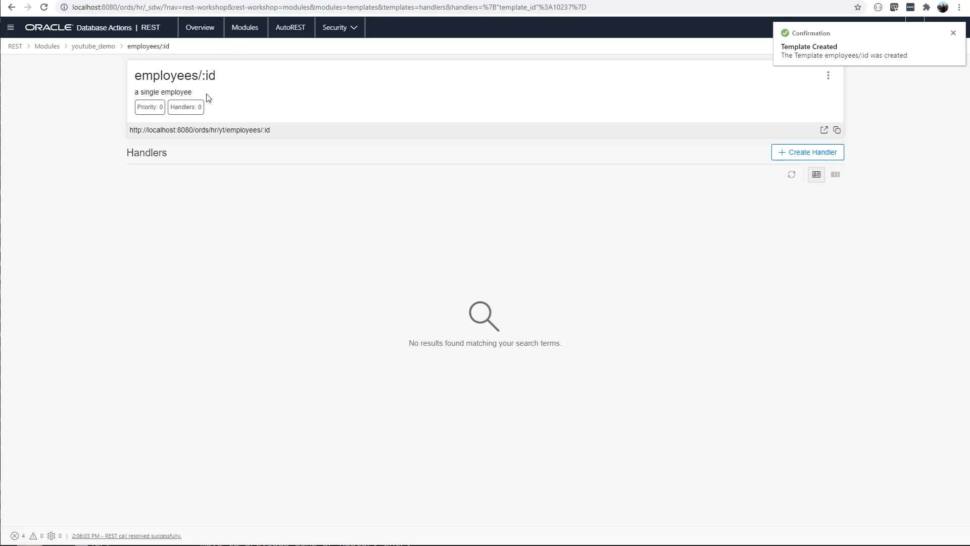
Start a GET handler for employees/:id with source type Collection Item and the query "select * from employees where EMPLOYEE_ID = :id".
left_click(793, 156)
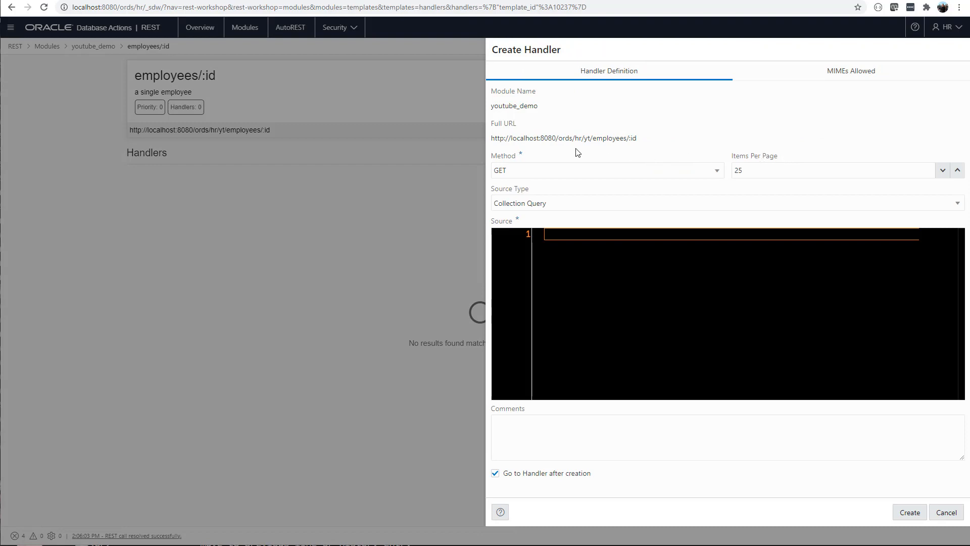
left_click(768, 175)
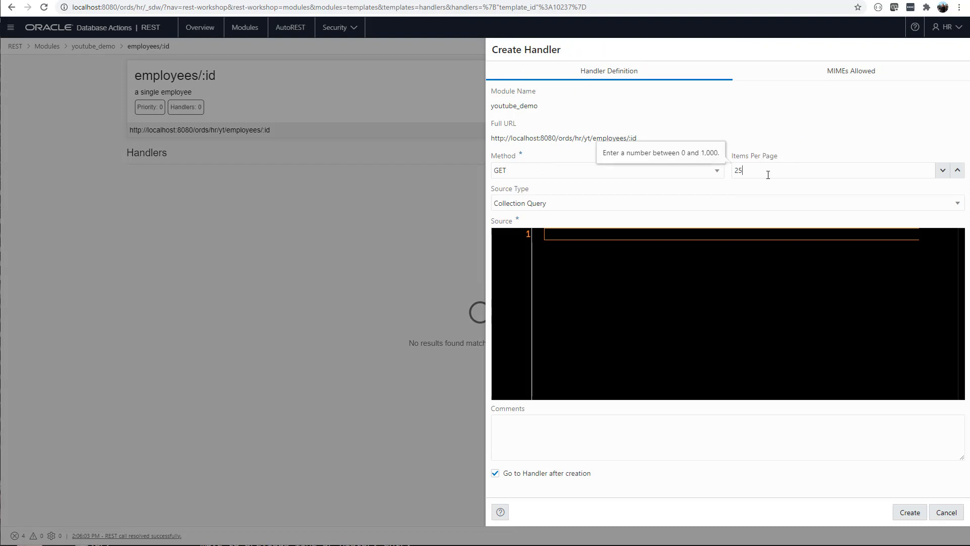
left_click(679, 204)
left_click(621, 235)
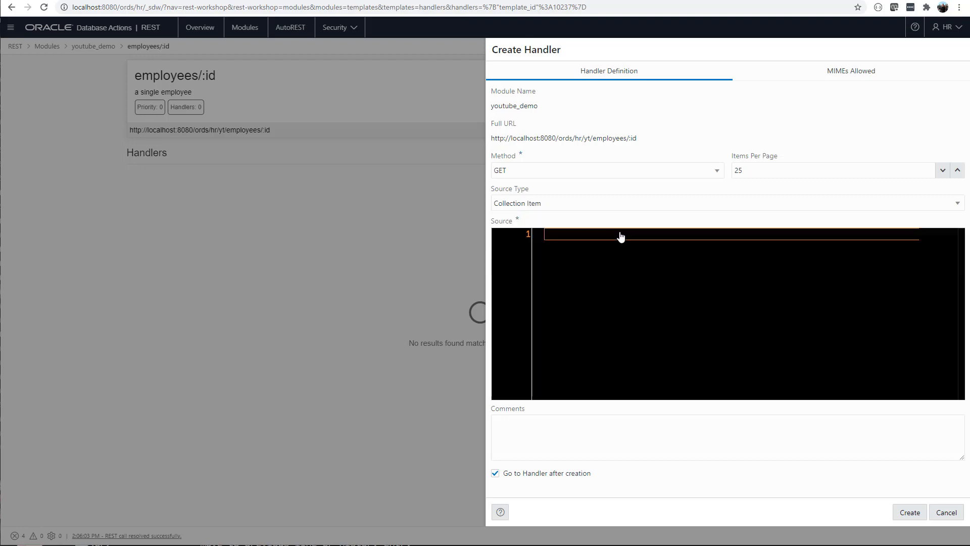
type("select *")
key("Return")
type("from employees")
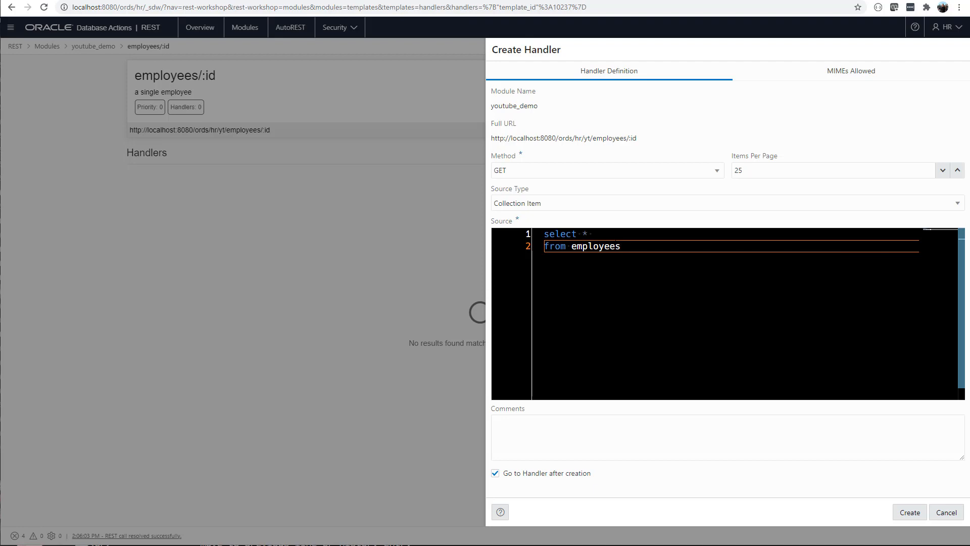
key("Return")
type("where ")
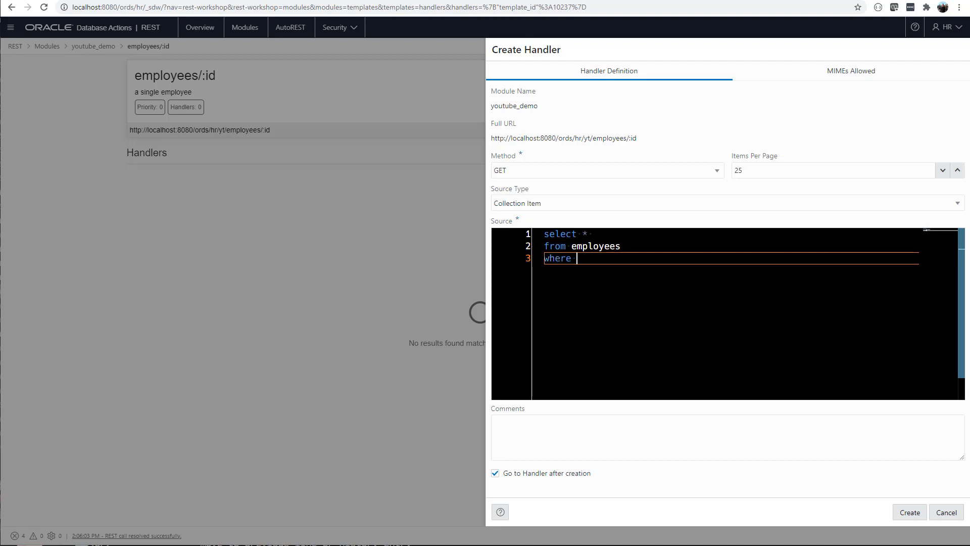
type("emp")
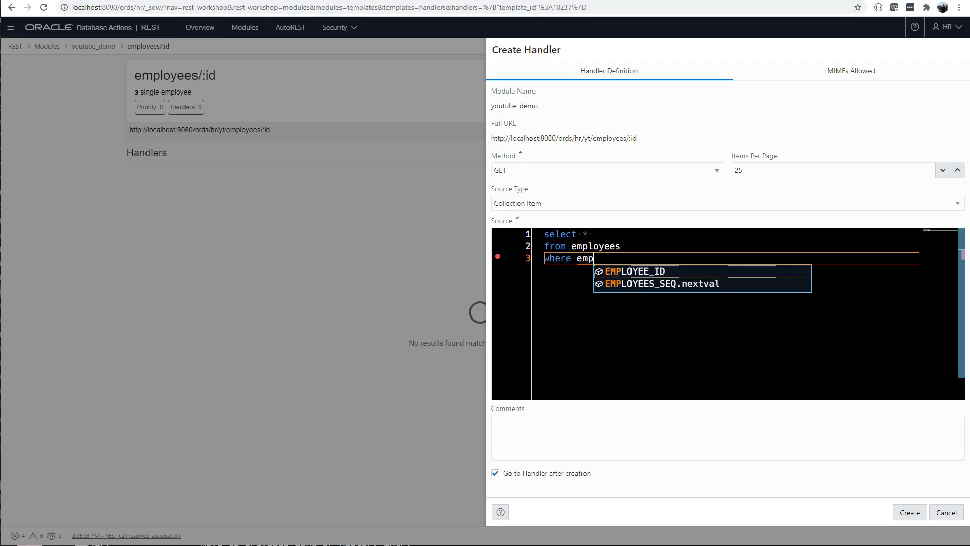
key("Return")
type("= :id")
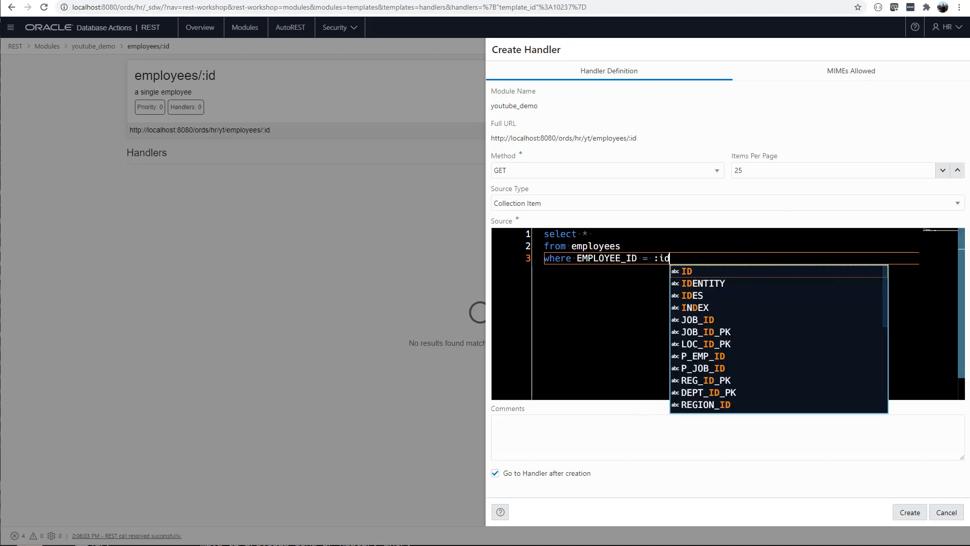
left_click(700, 247)
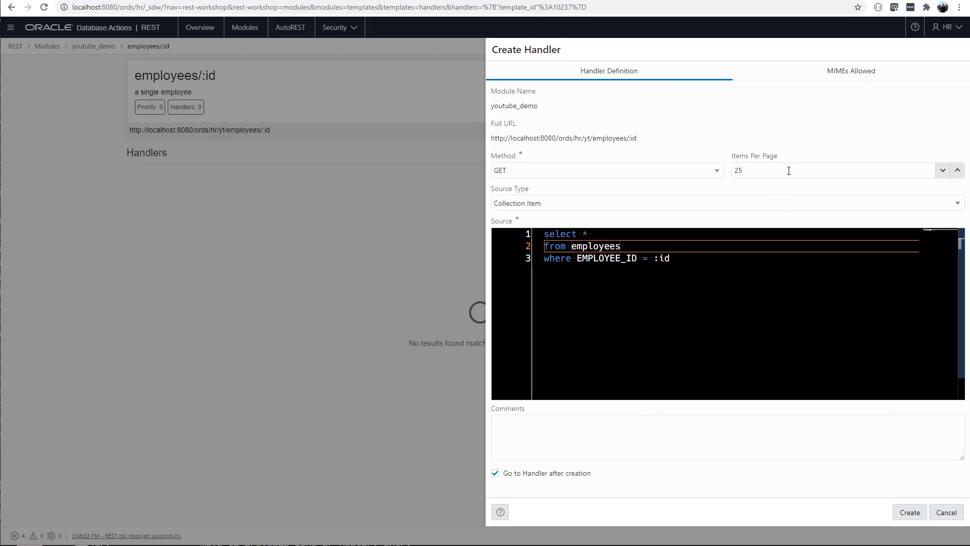
Set the handler's items per page to 1 and create the handler.
left_click_drag(790, 170, 733, 171)
type("1")
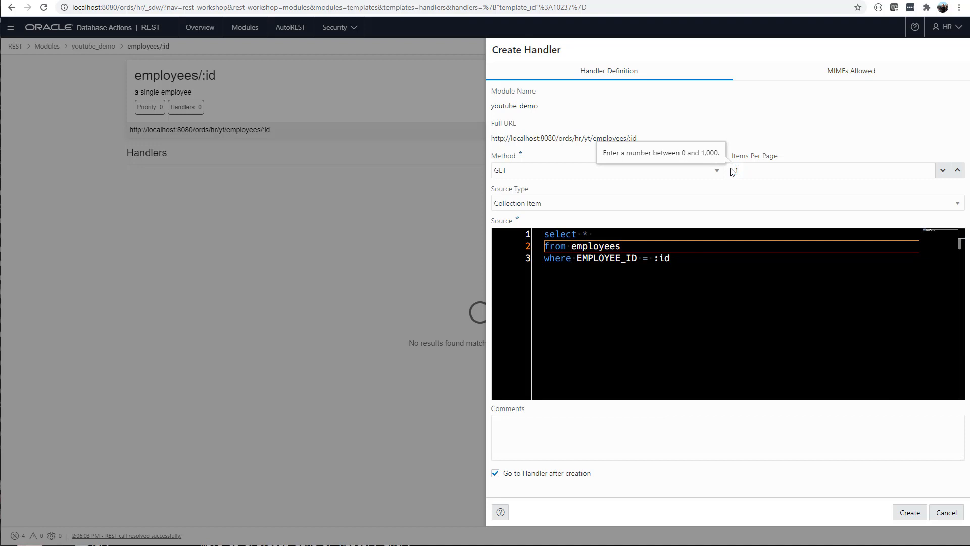
left_click(766, 273)
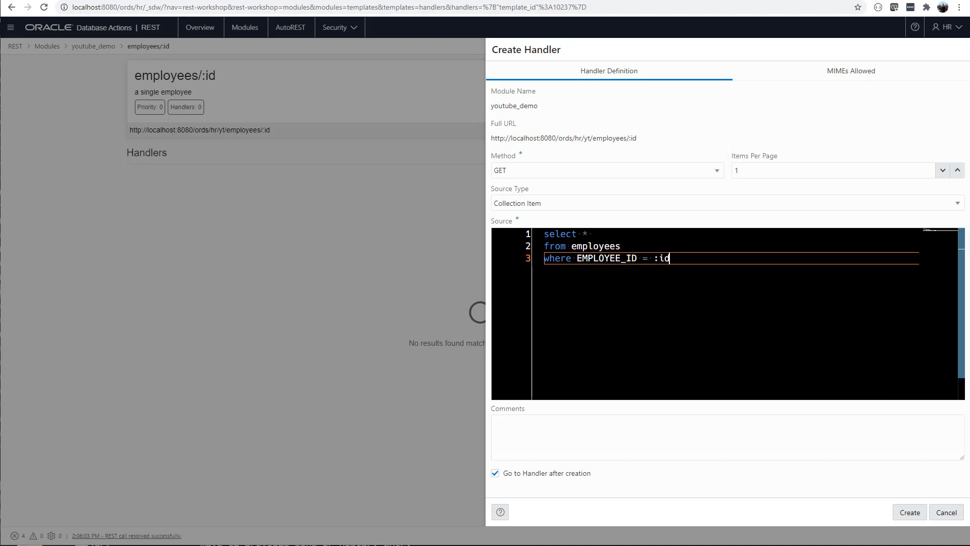
left_click(922, 513)
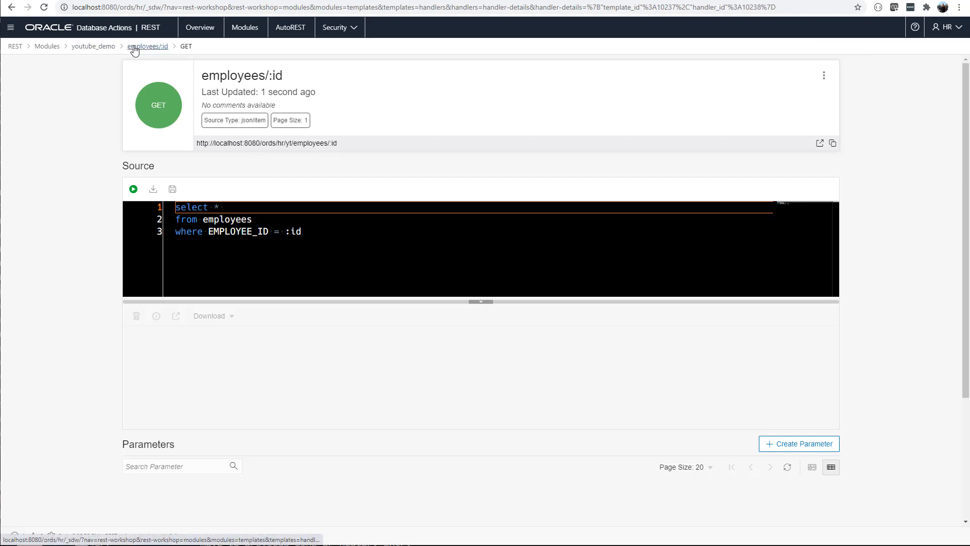
Go back to the youtube_demo module, open the employees/ template and start a new handler with the GET method.
left_click(94, 47)
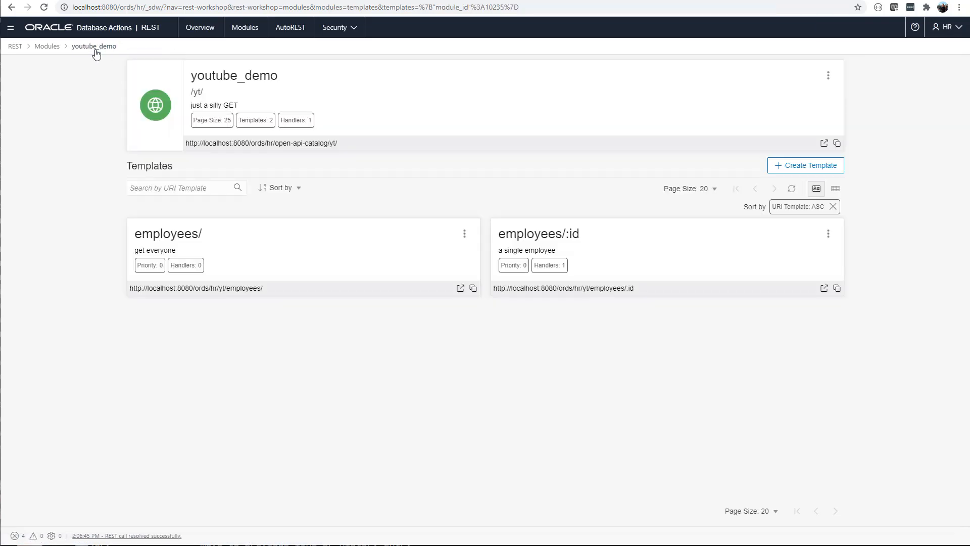
left_click(165, 237)
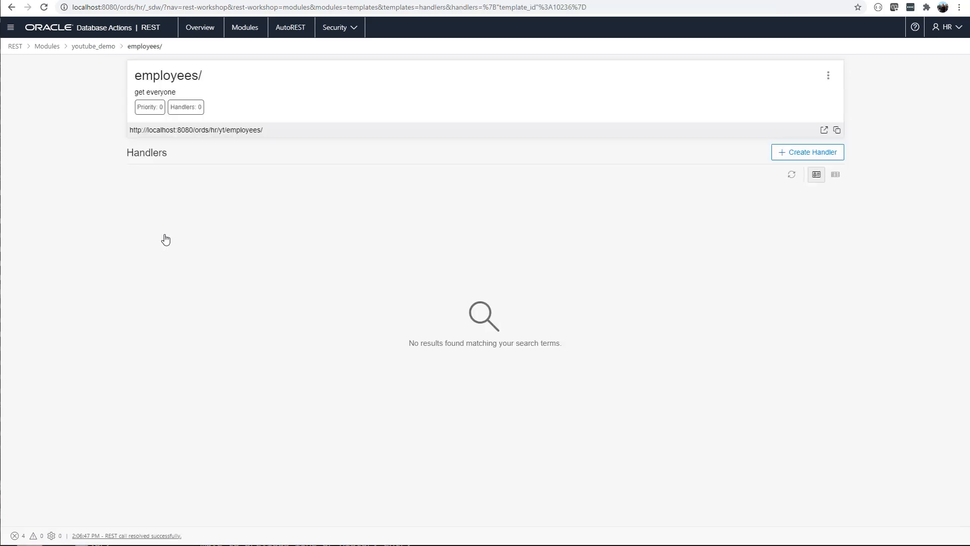
left_click(789, 152)
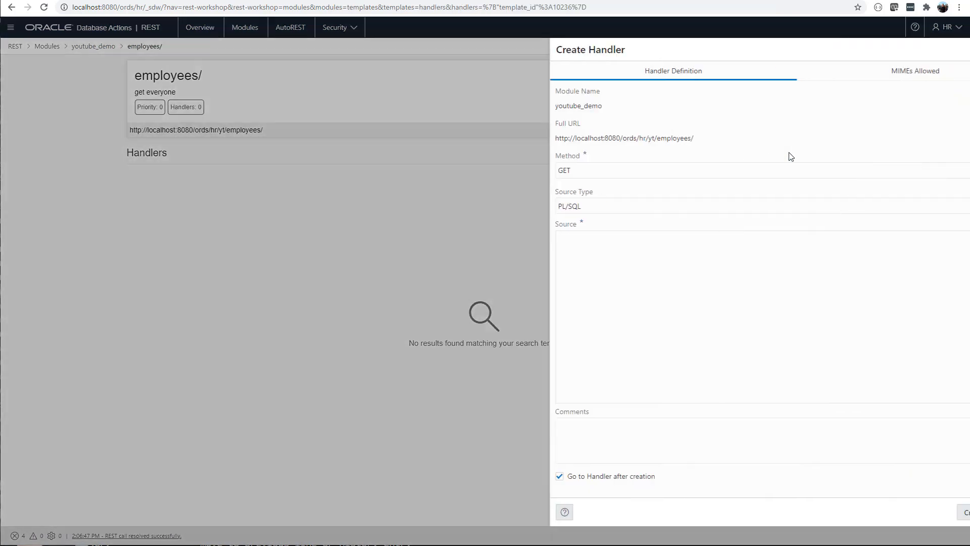
left_click(682, 170)
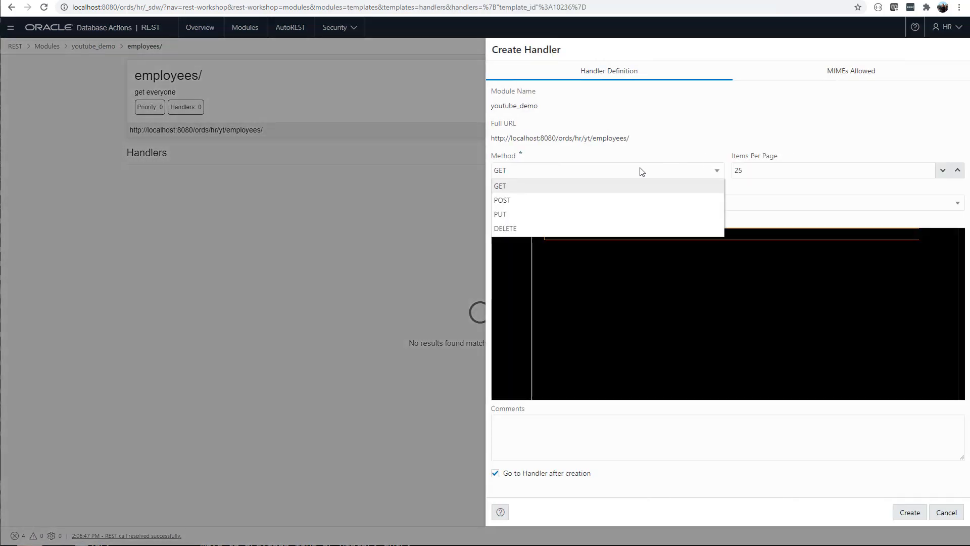
left_click(625, 191)
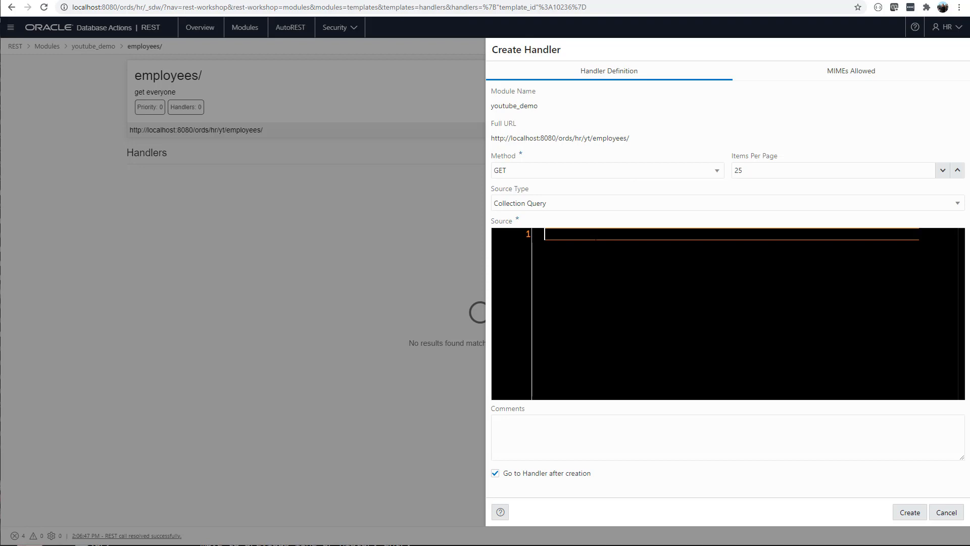
Enter "select * from employees order by SALARY desc" as the collection query source and create the handler.
type("select * from employe")
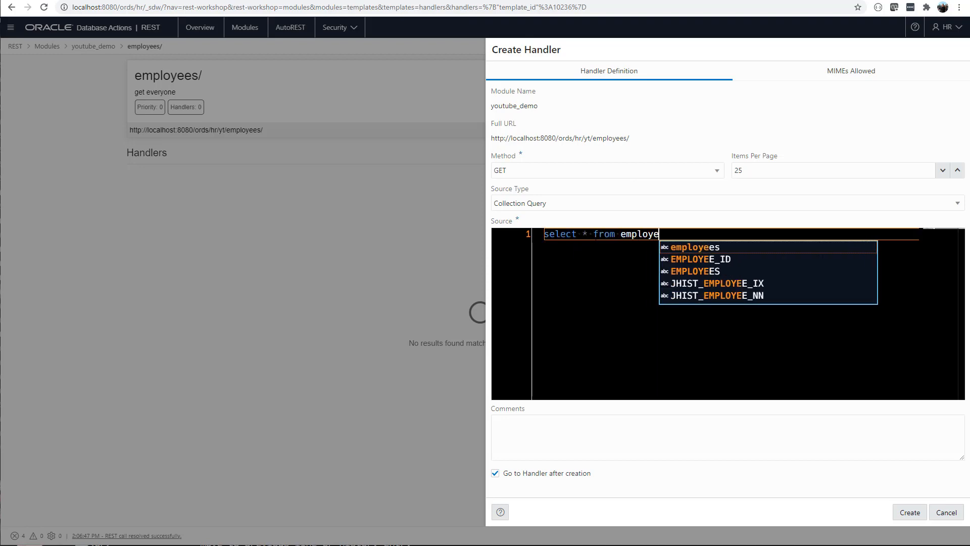
type("eso")
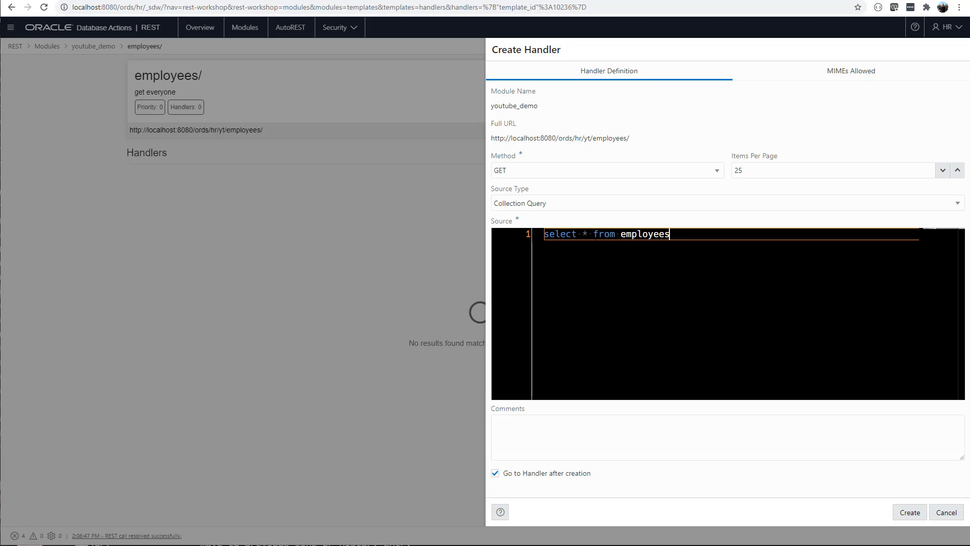
key("Return")
type("order by slar")
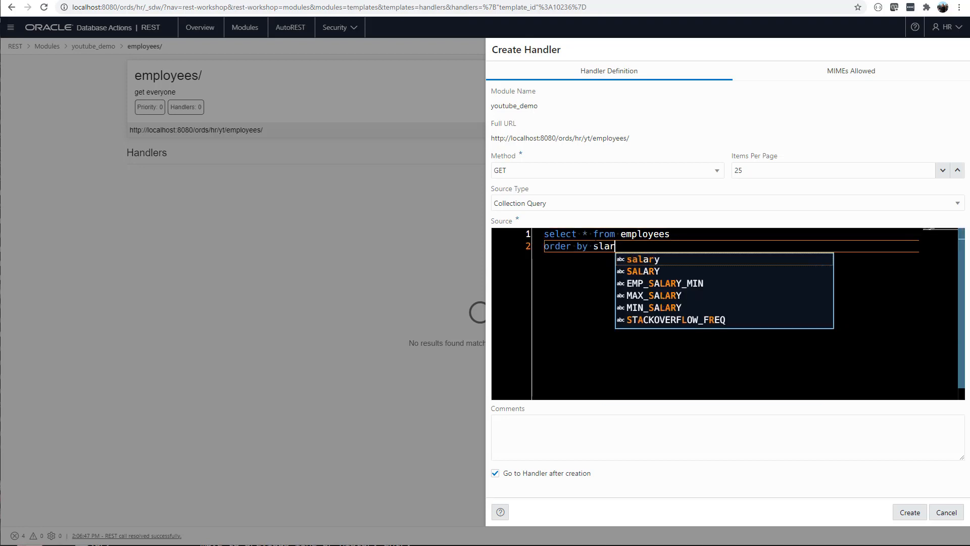
key("BackSpace")
key("BackSpace")
key("Return")
type("des")
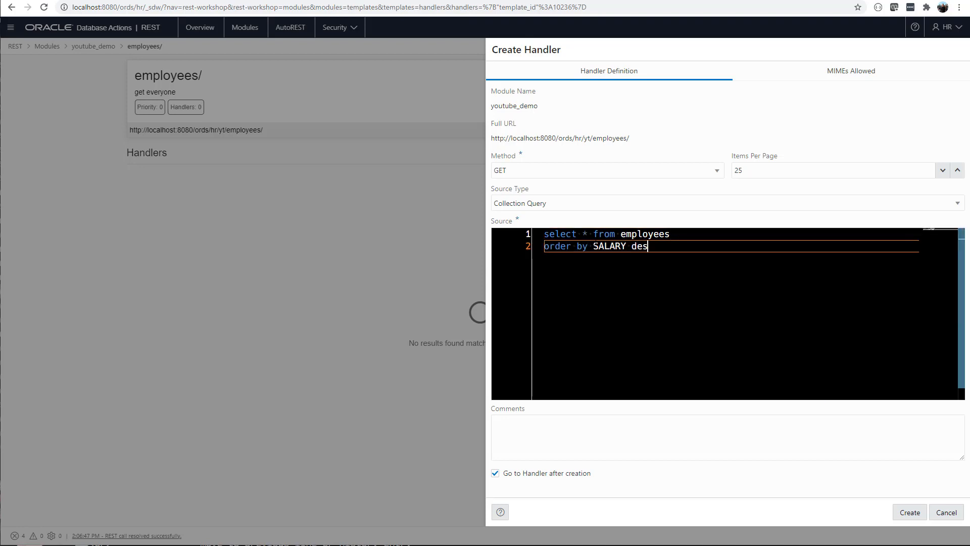
type("c")
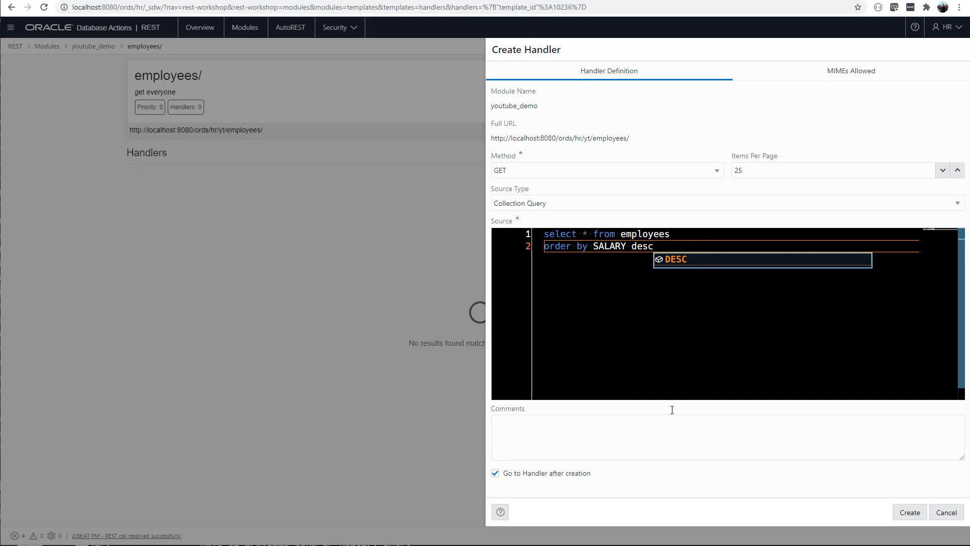
left_click(909, 512)
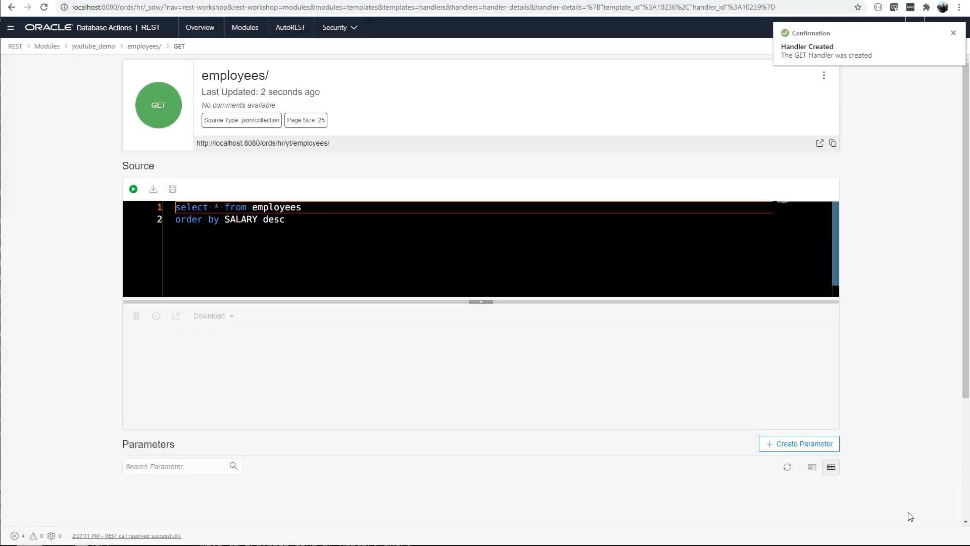
Run the employees/ handler's query and look through the returned rows.
left_click(139, 190)
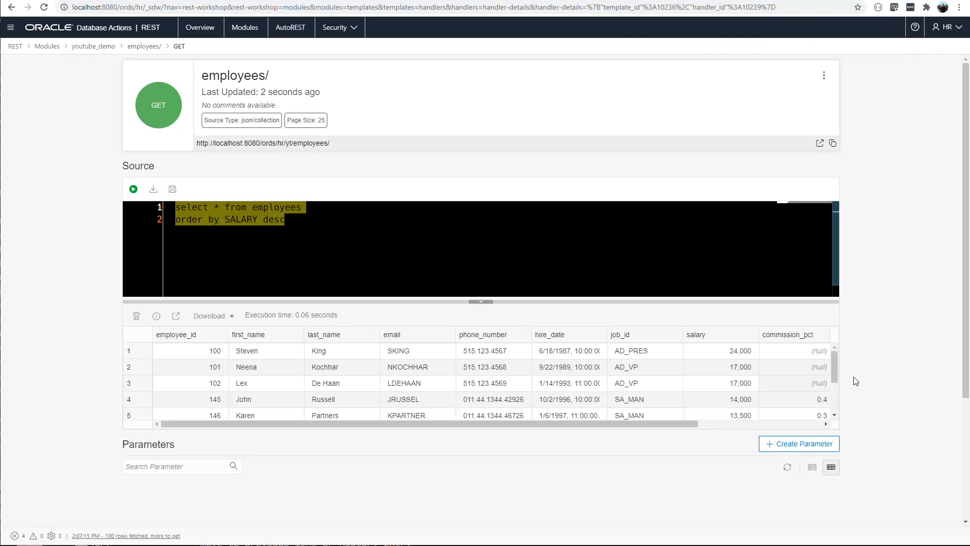
scroll(835, 369, "down", 2)
scroll(835, 370, "up", 2)
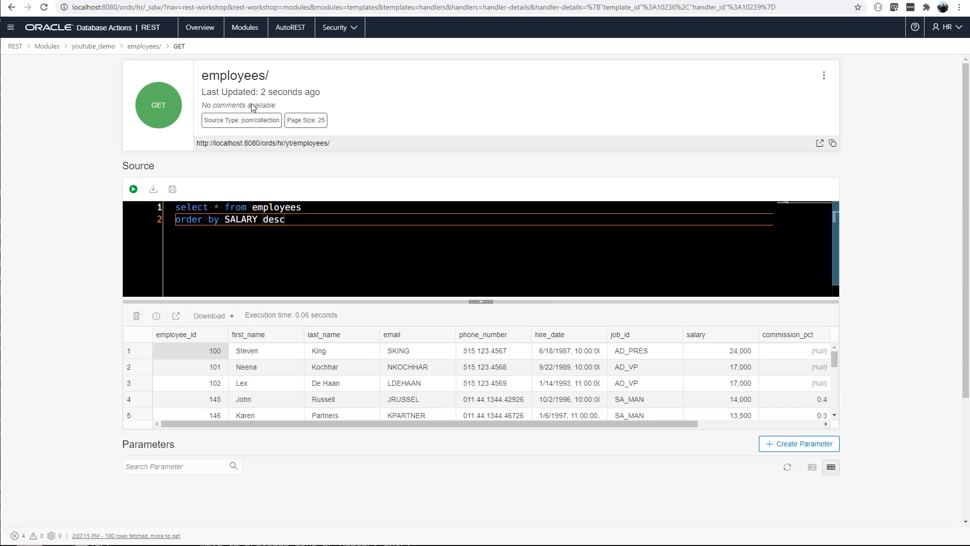
Return to the youtube_demo module, open its OpenAPI view and look over the generated API description and endpoints.
left_click(107, 46)
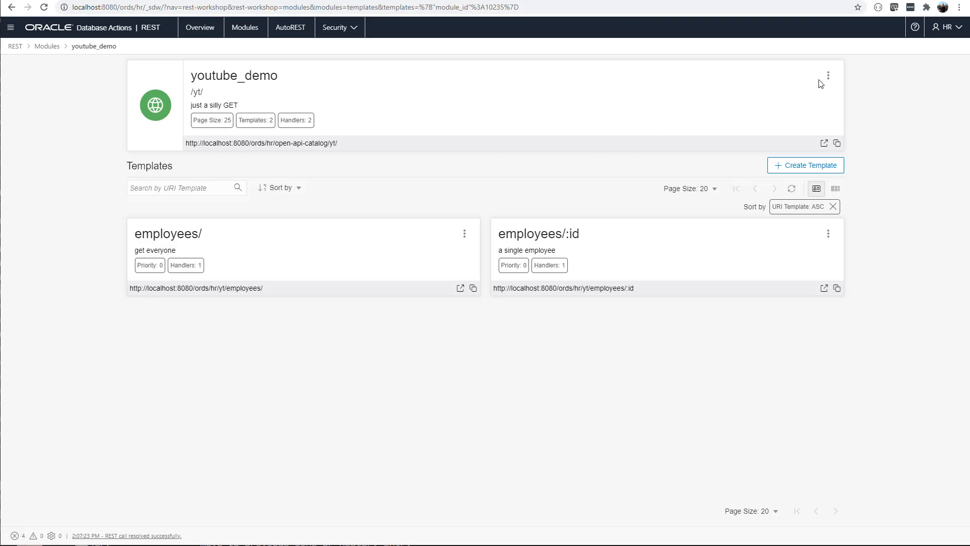
left_click(828, 76)
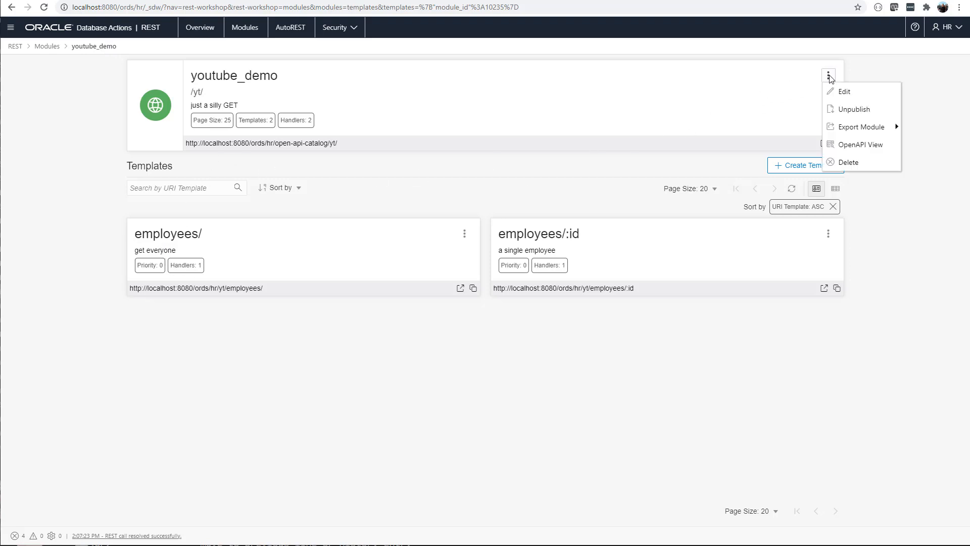
left_click(853, 147)
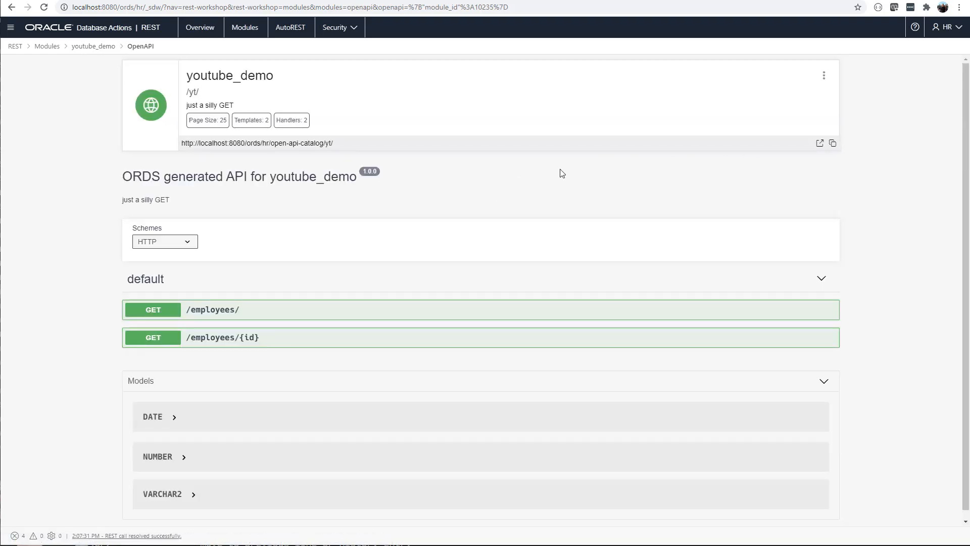
scroll(276, 293, "down", 1)
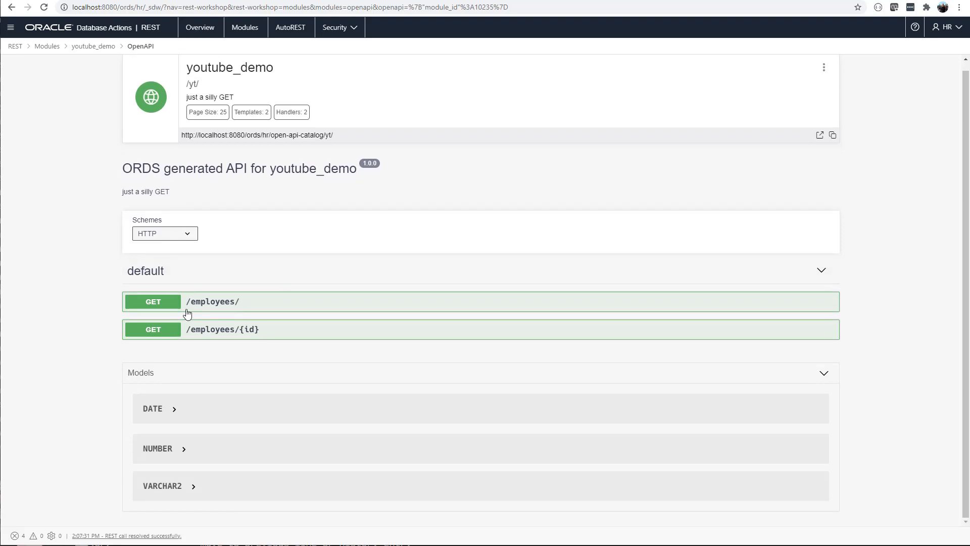
left_click_drag(172, 195, 121, 195)
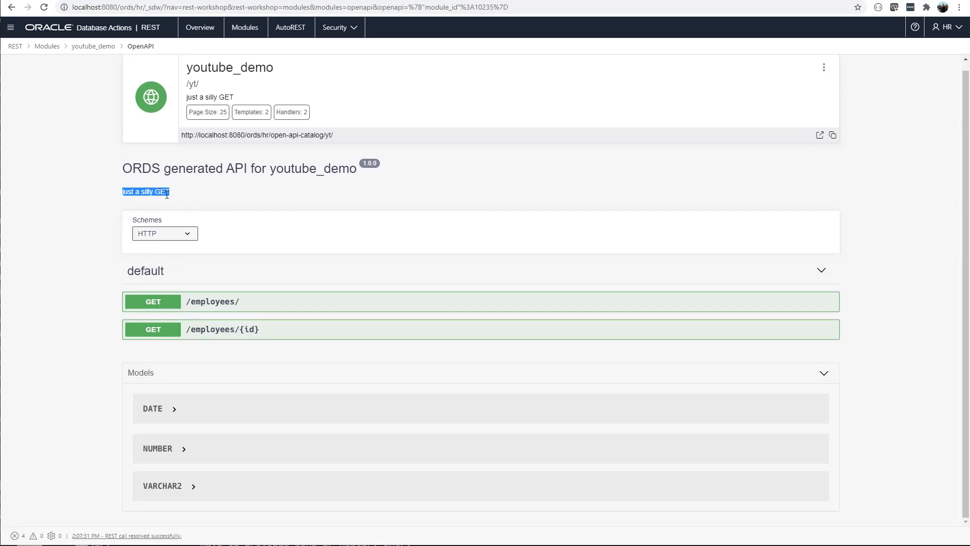
Expand the GET /employees/ endpoint, try it out by executing the request, and review the JSON response body.
left_click(161, 304)
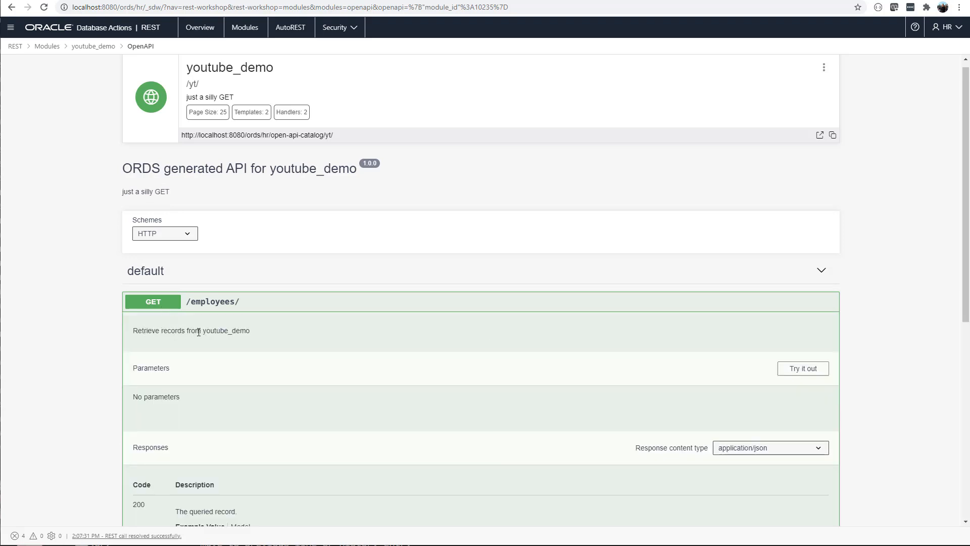
scroll(260, 321, "down", 2)
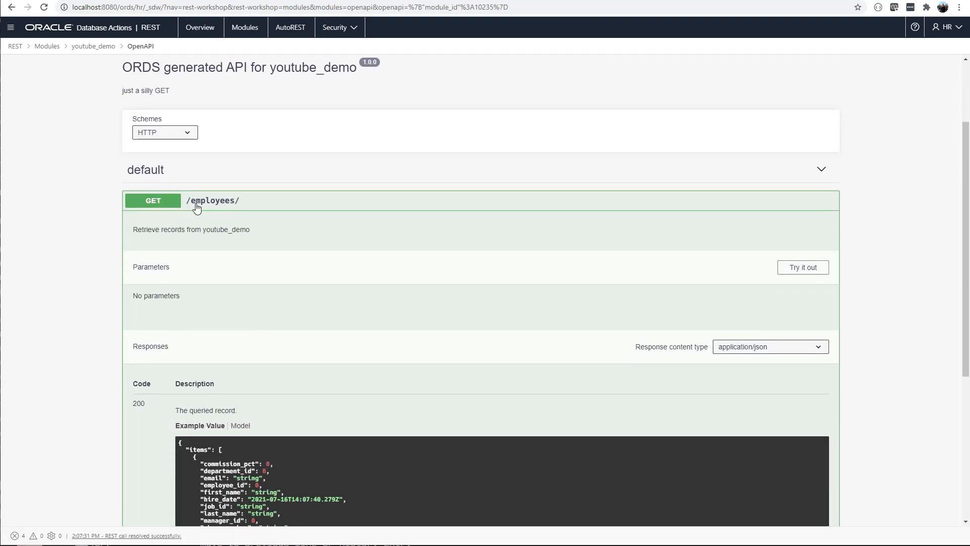
left_click(797, 269)
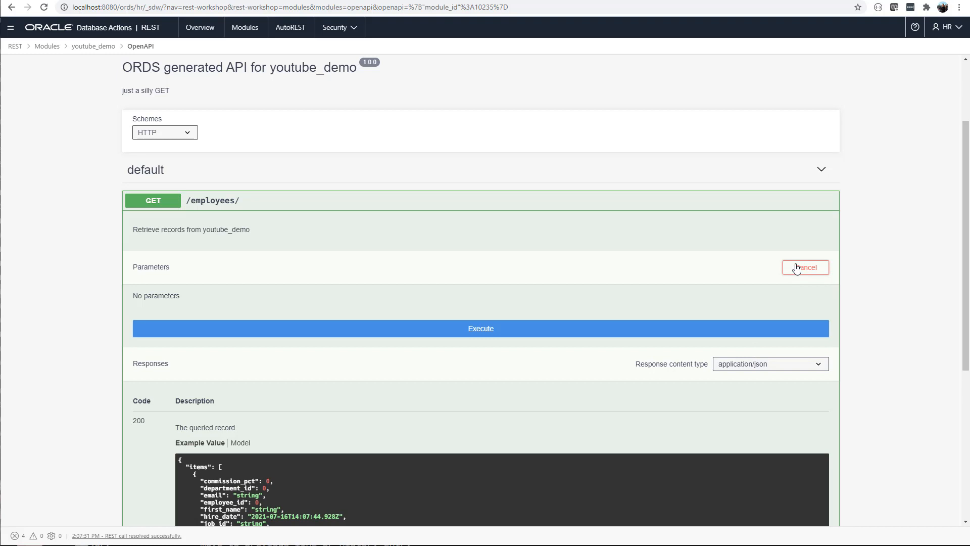
left_click(470, 334)
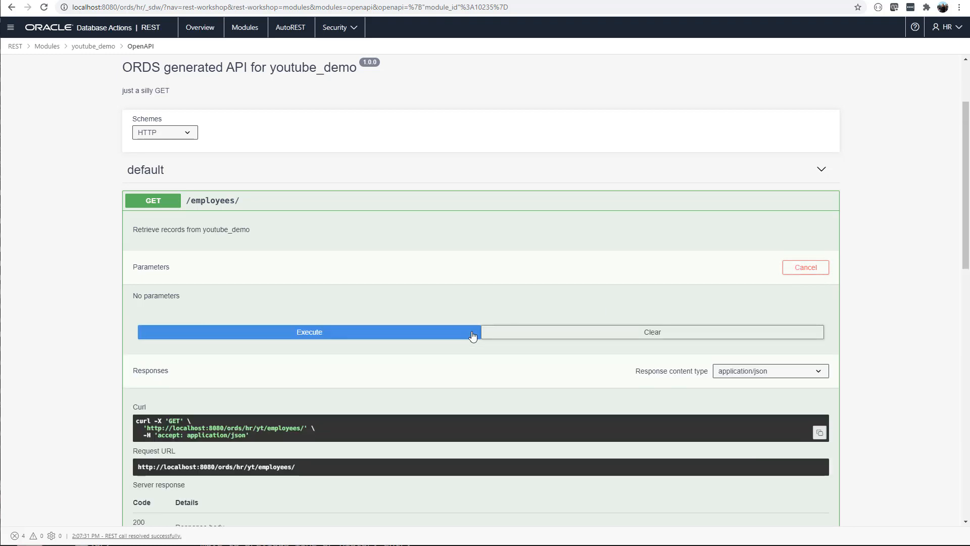
scroll(453, 334, "down", 6)
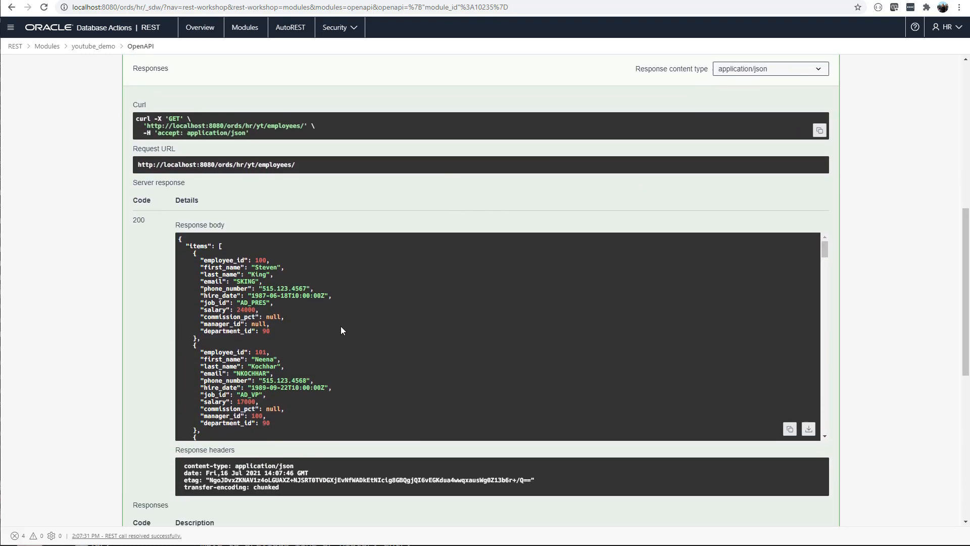
scroll(205, 266, "up", 7)
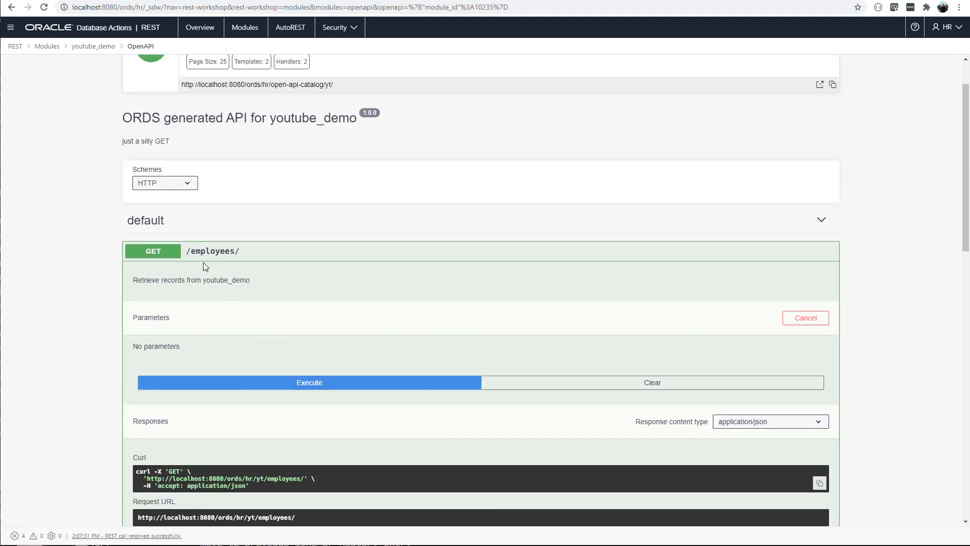
Try out the GET /employees/{id} endpoint with id 101, execute the request and review the JSON response body.
left_click(156, 257)
left_click(172, 335)
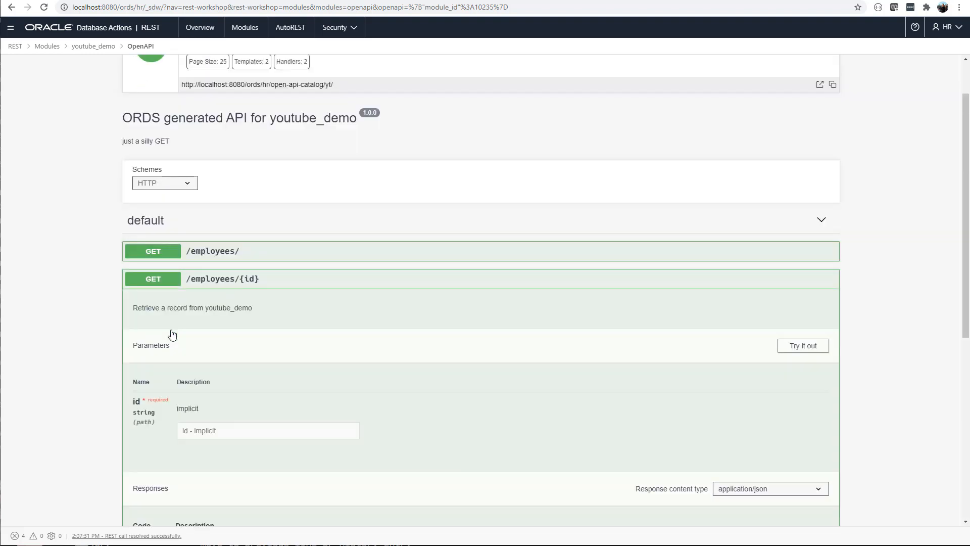
scroll(264, 369, "down", 3)
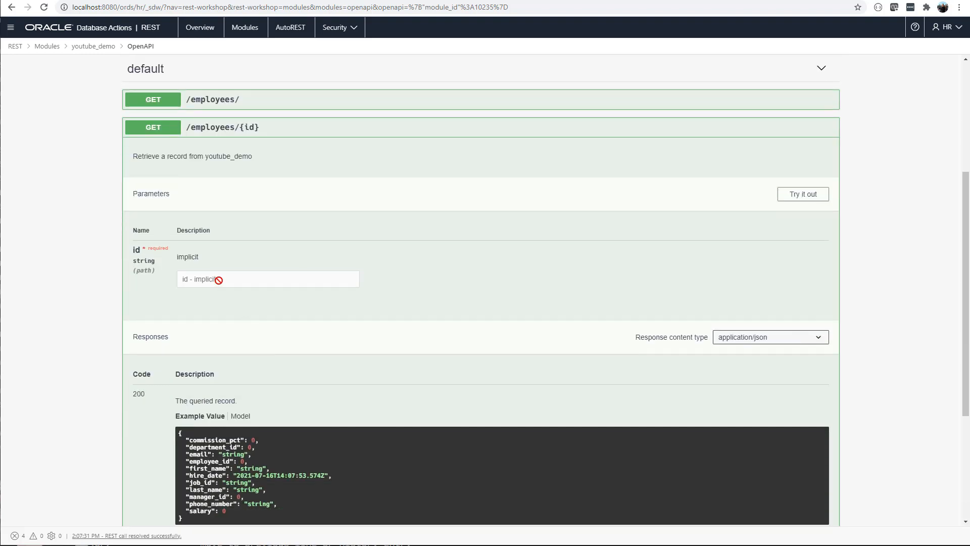
left_click(800, 196)
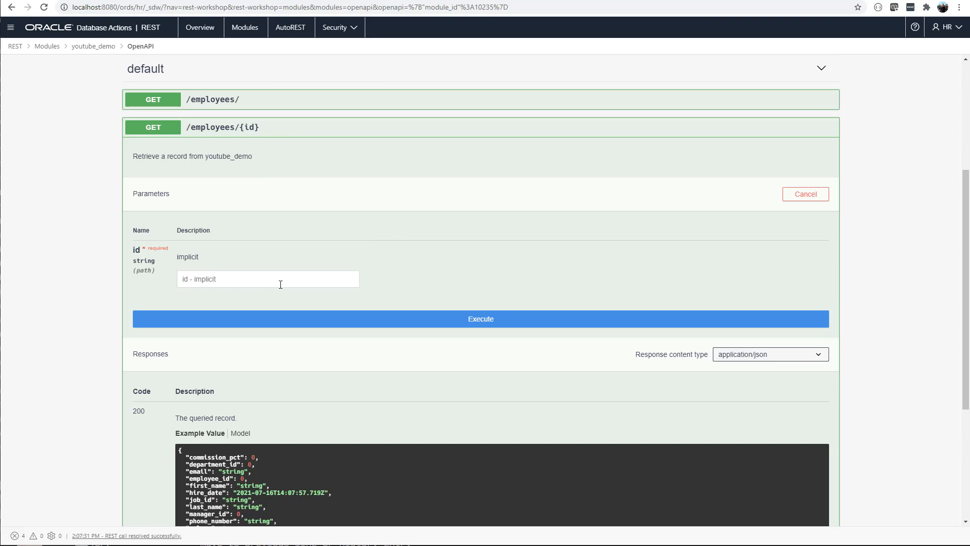
type("101")
left_click(438, 321)
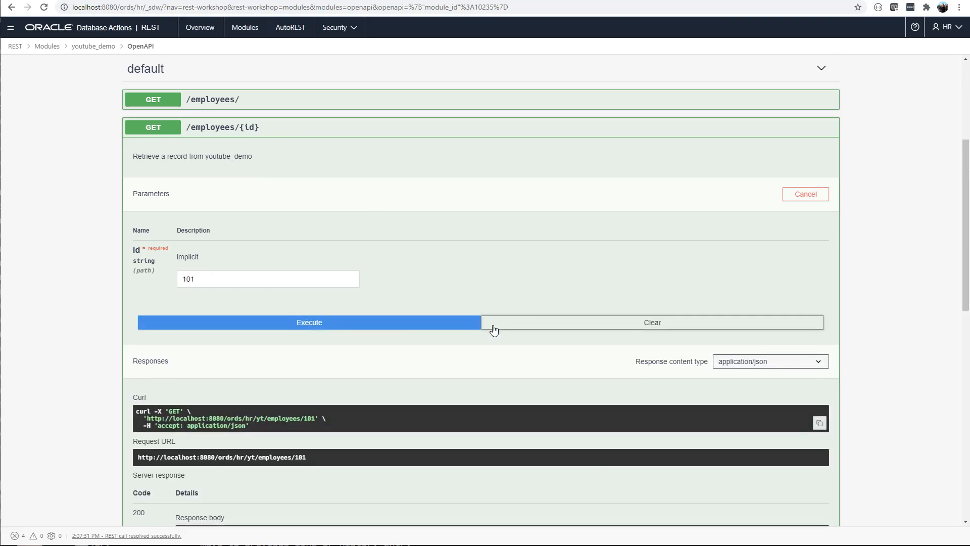
scroll(479, 350, "down", 5)
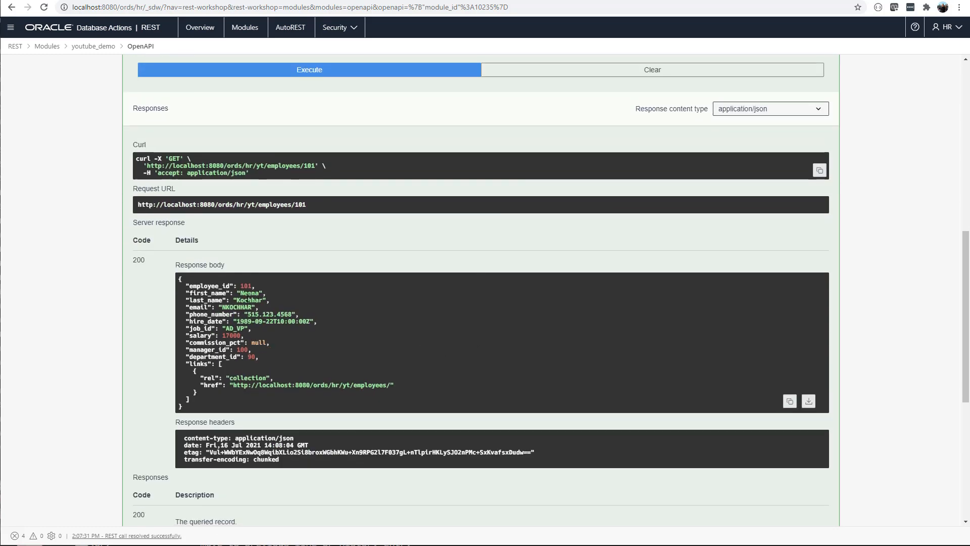
left_click_drag(178, 281, 223, 409)
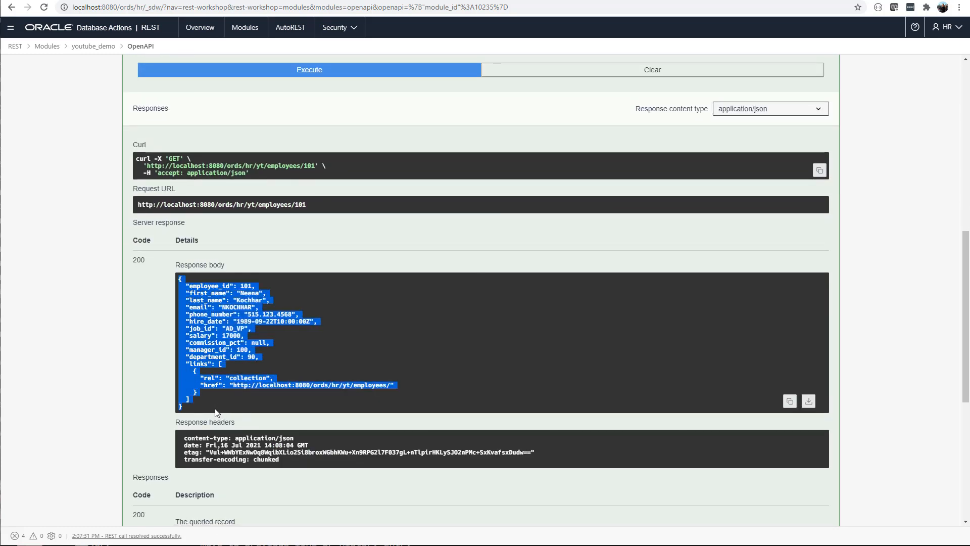
left_click(141, 398)
Go to the REST overview, open the AutoREST objects from there and look over the listed tables, procedures and functions.
scroll(153, 369, "up", 9)
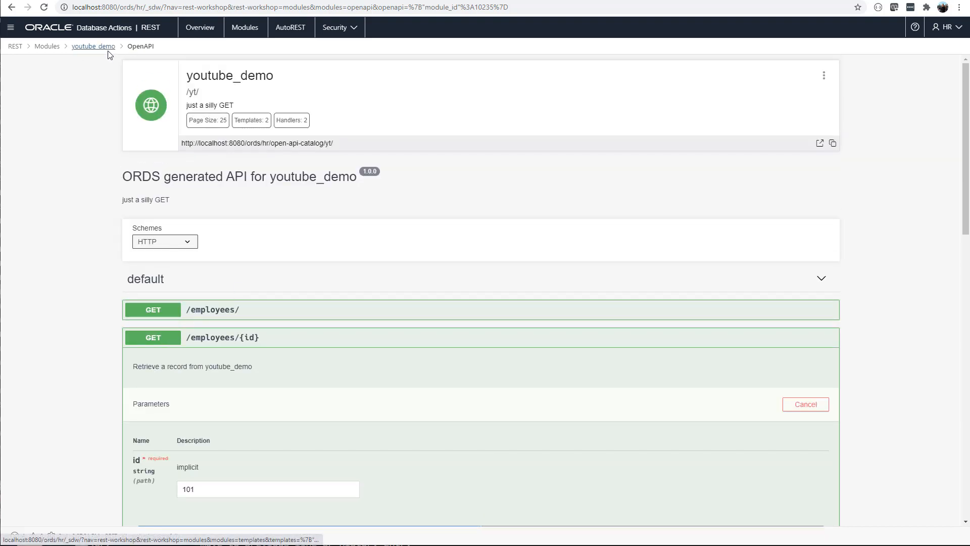
left_click(201, 29)
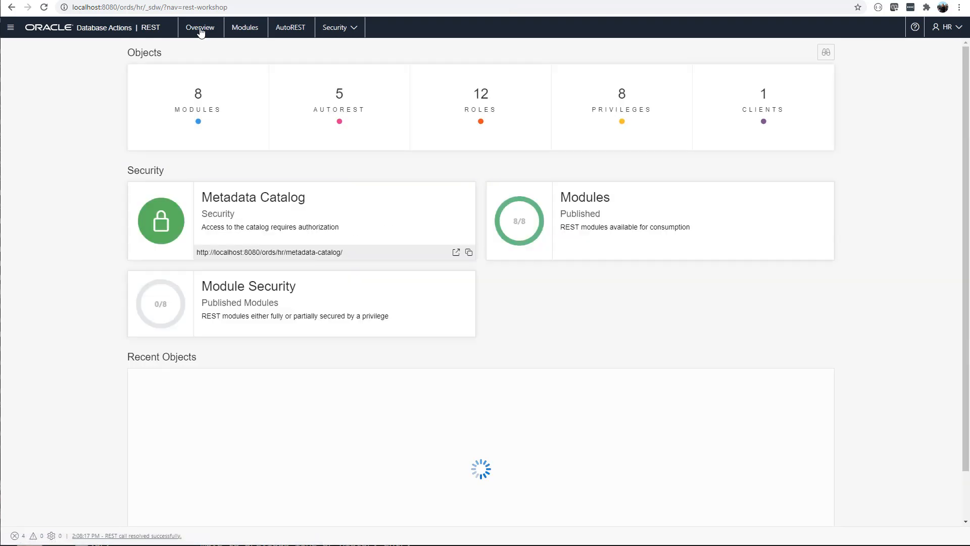
left_click(310, 120)
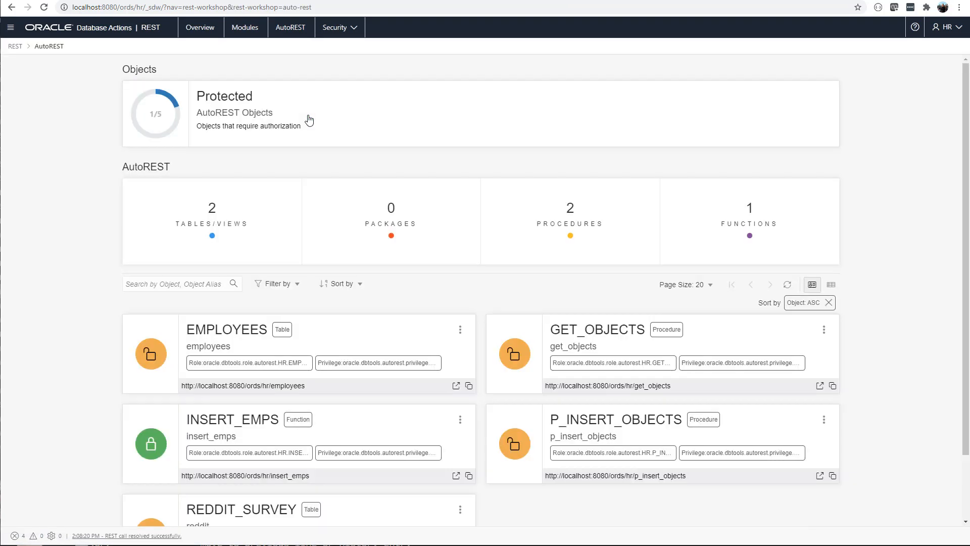
scroll(93, 239, "down", 2)
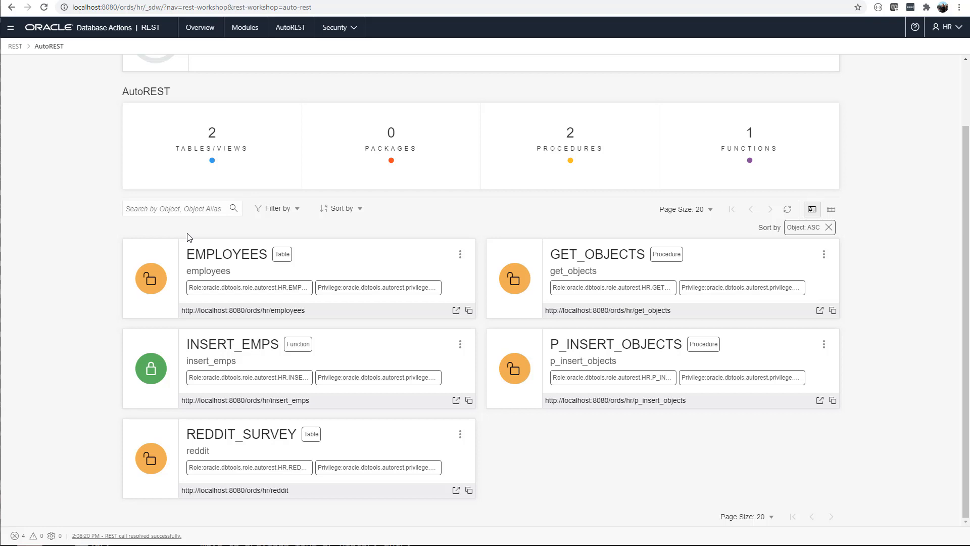
Open the cURL commands for the EMPLOYEES table and review the GET Single, POST, BATCH LOAD, PUT and DELETE variants.
left_click(460, 254)
left_click(484, 306)
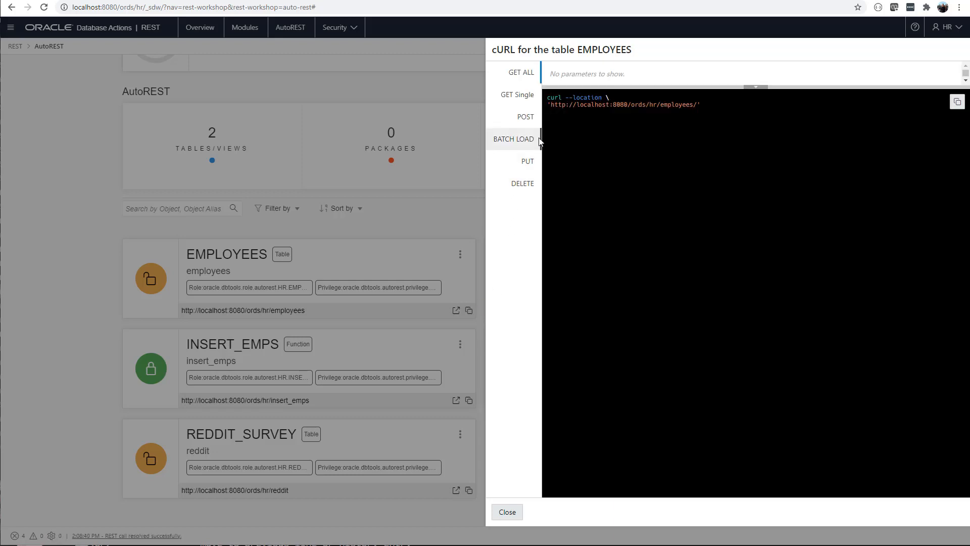
left_click(528, 94)
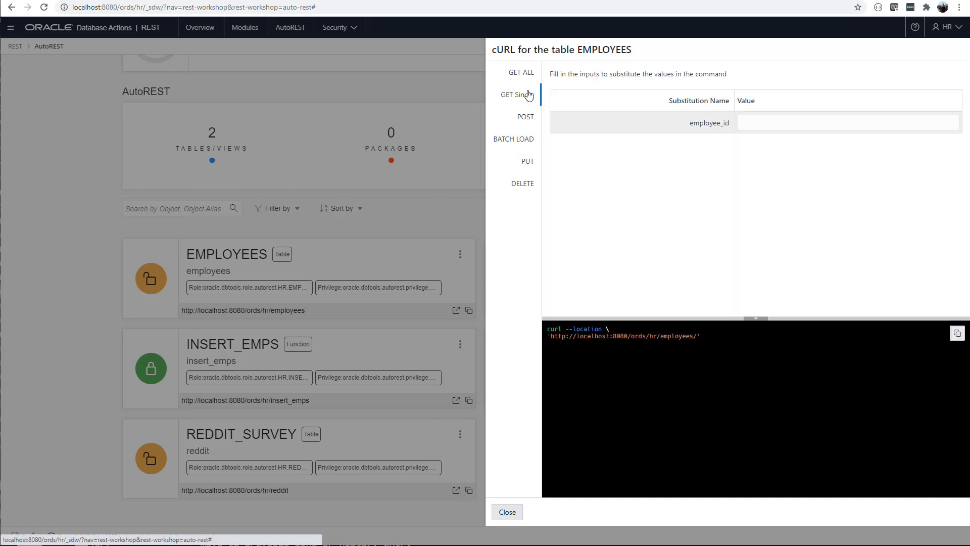
left_click(528, 120)
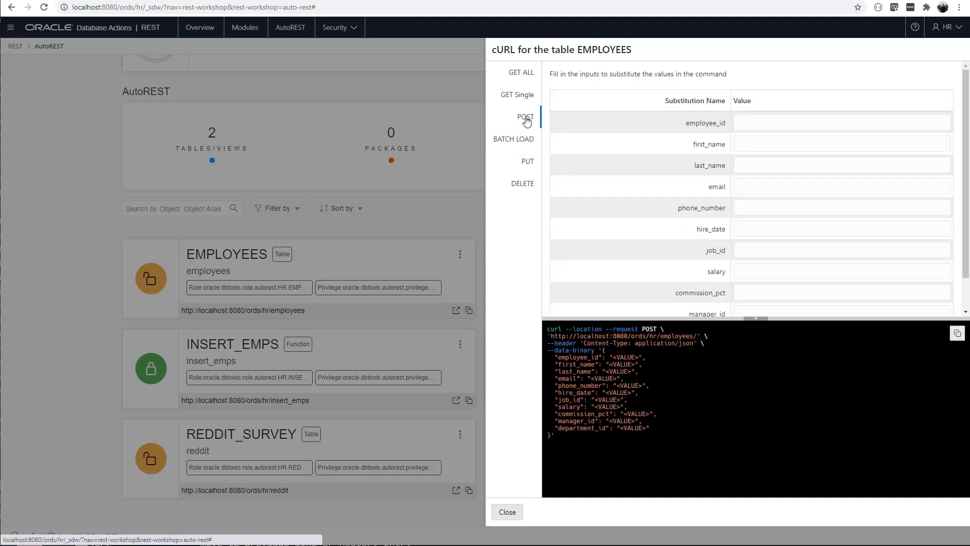
left_click(527, 143)
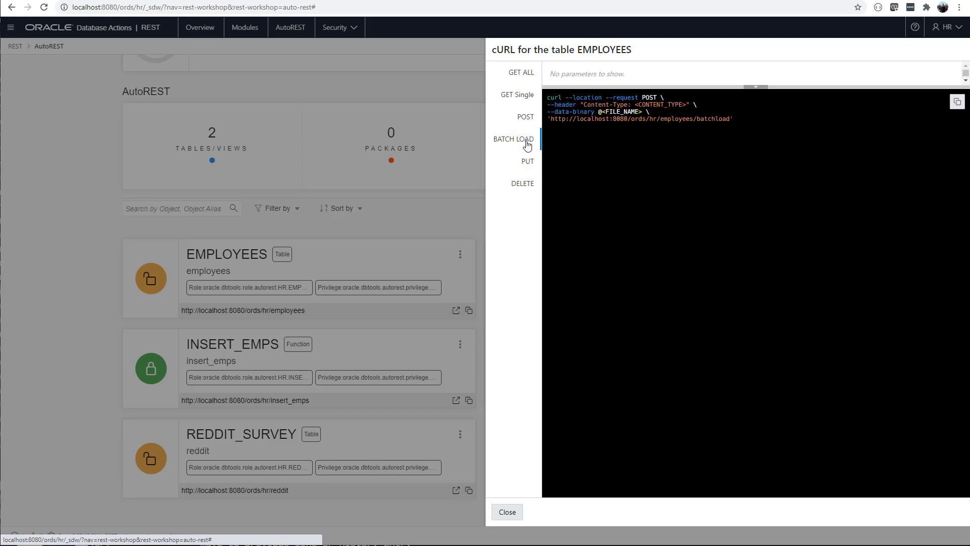
left_click(529, 163)
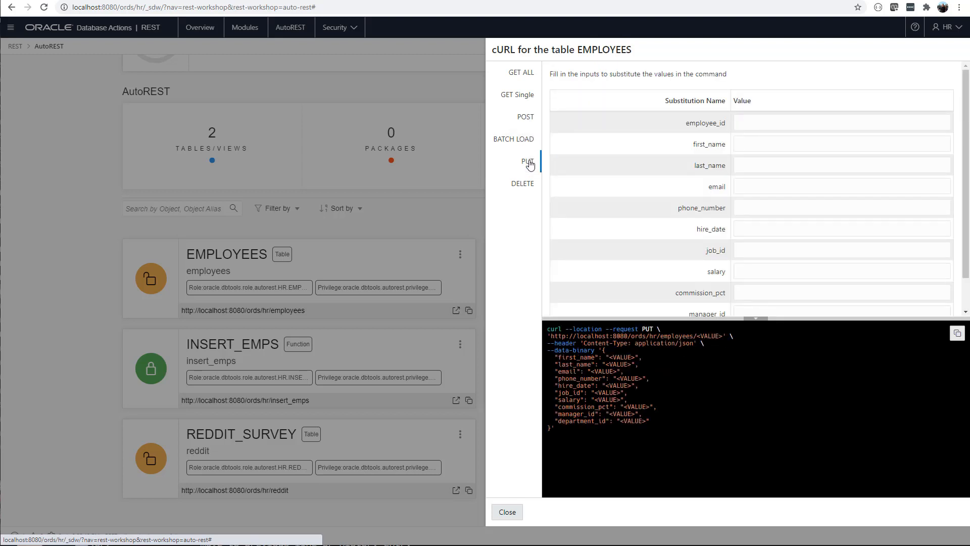
left_click(530, 186)
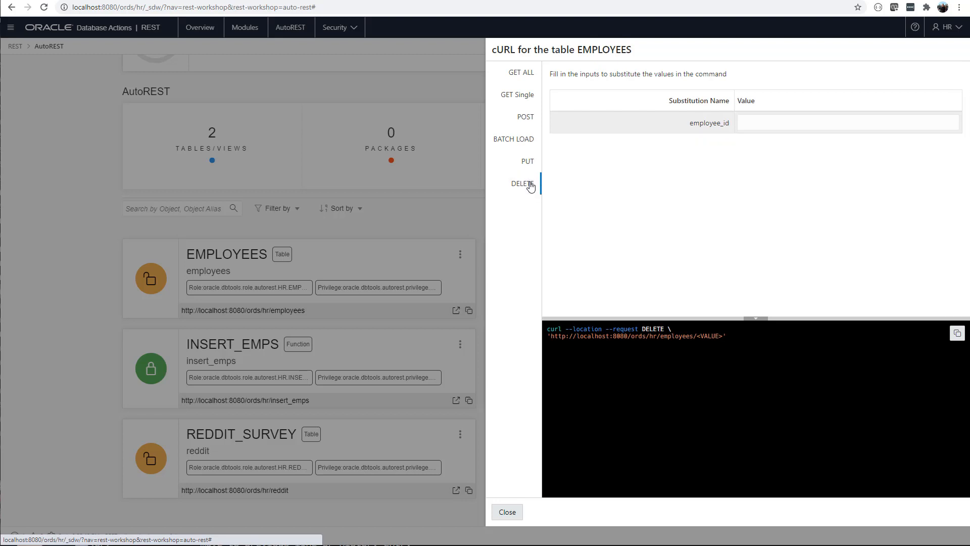
Generate the GET Single cURL command for employee_id 101, review it and close the cURL view.
left_click(523, 105)
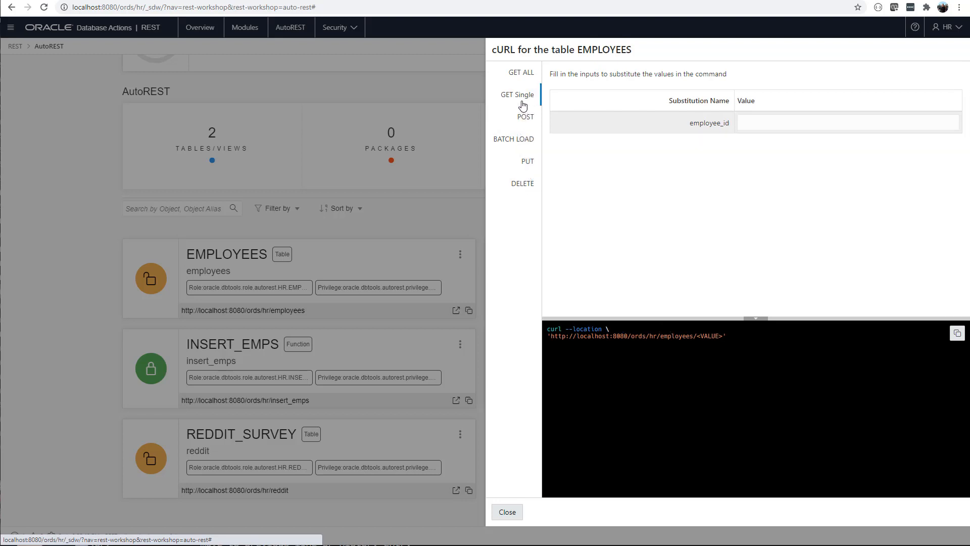
left_click(749, 121)
type("101")
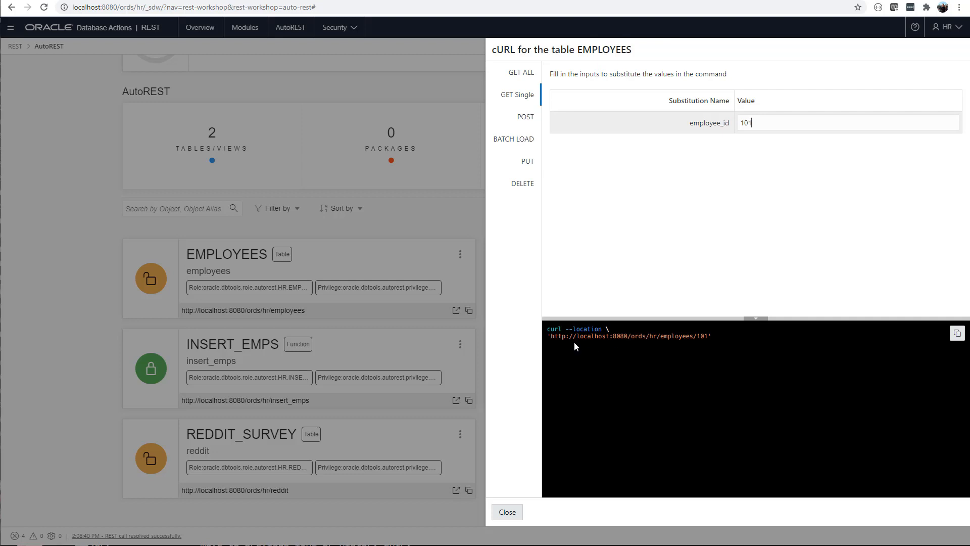
key("Escape")
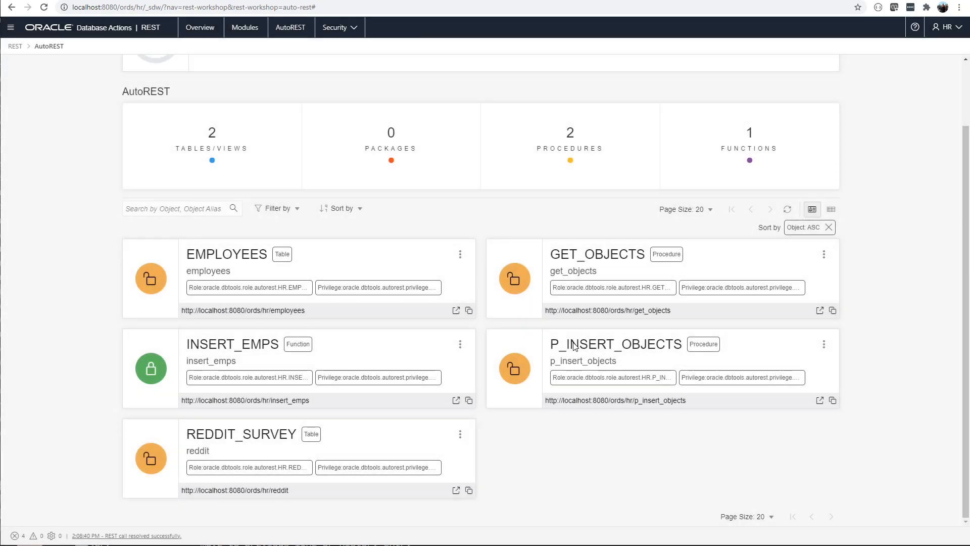
Open the OAuth clients and inspect the client definition and roles of ords_client without saving anything.
left_click(356, 26)
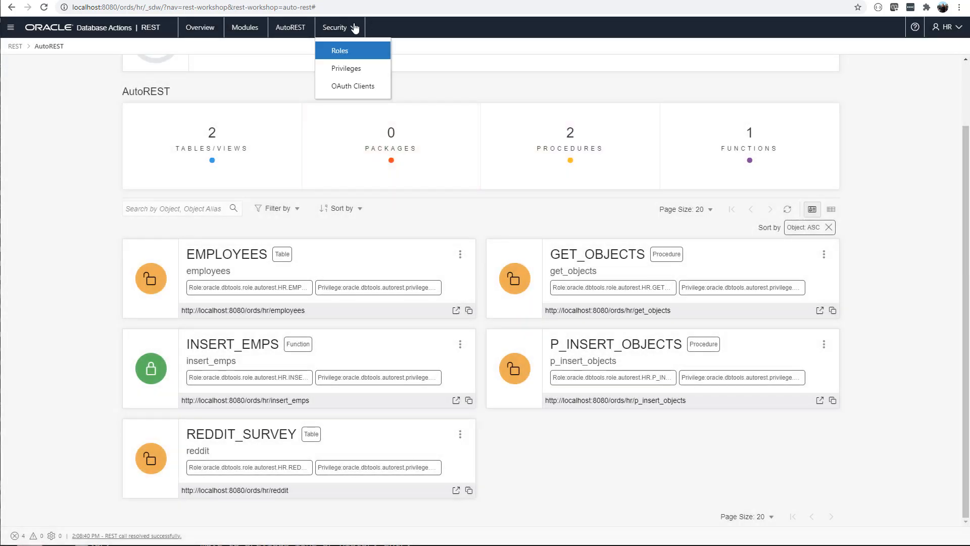
left_click(351, 87)
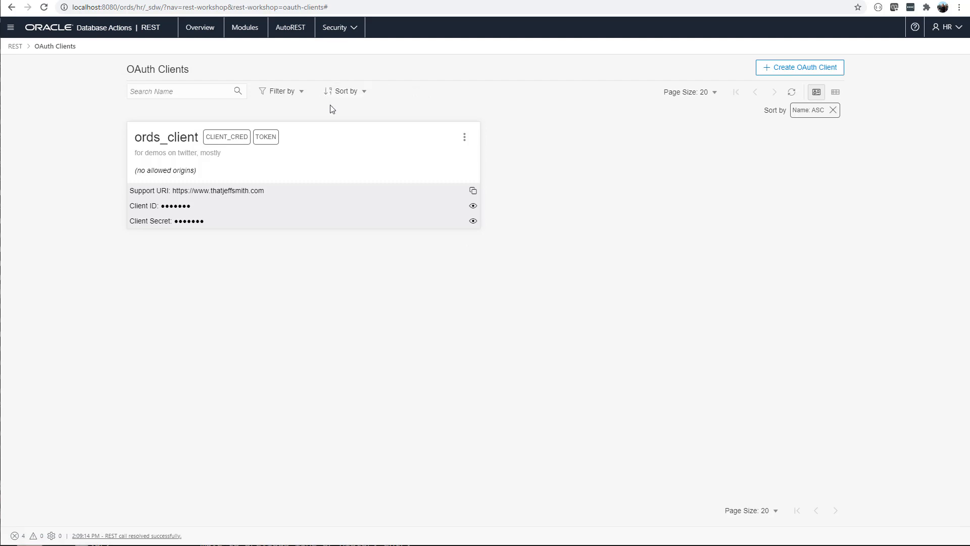
left_click(353, 34)
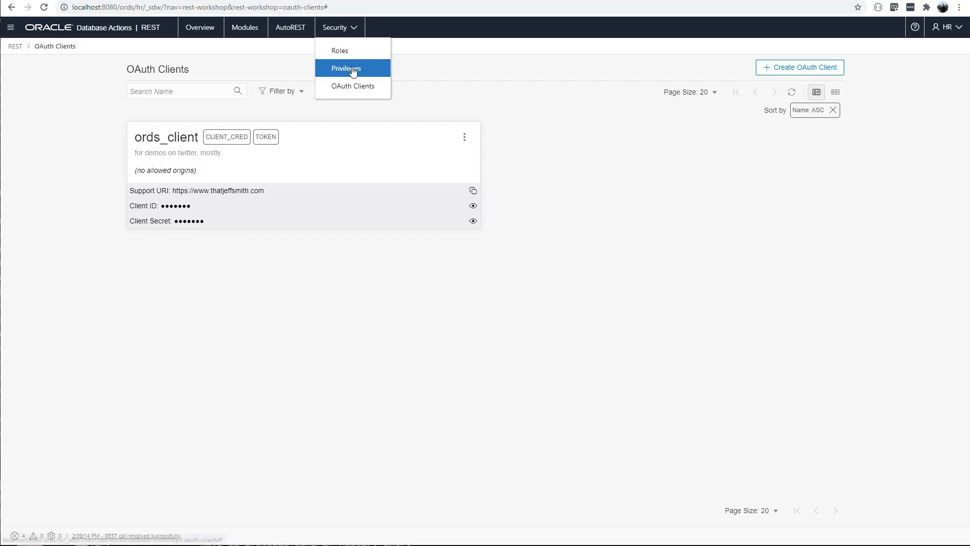
left_click(464, 137)
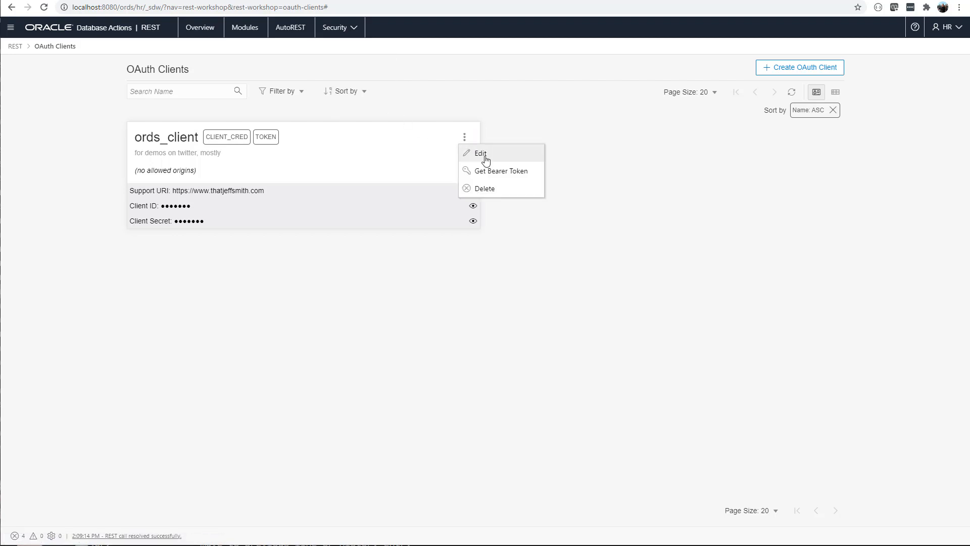
left_click(468, 151)
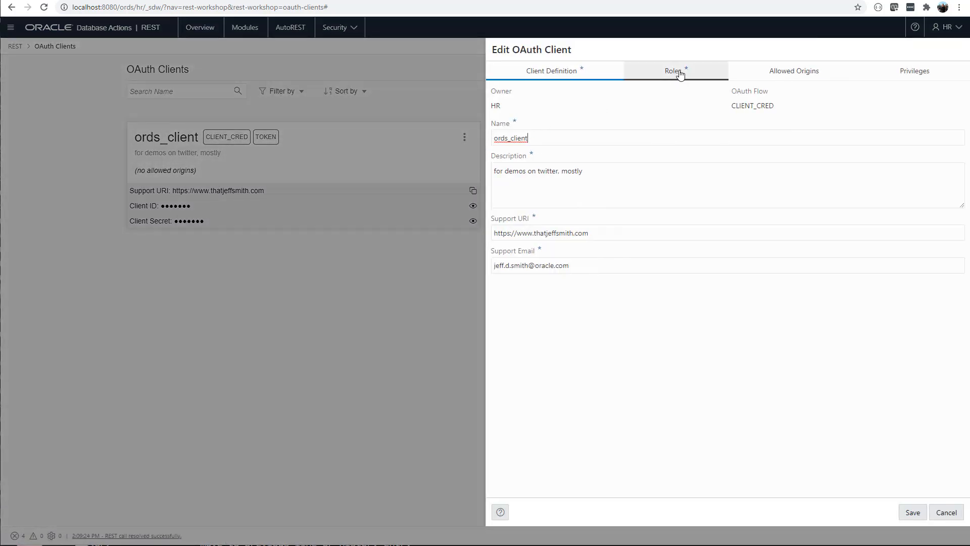
left_click(658, 81)
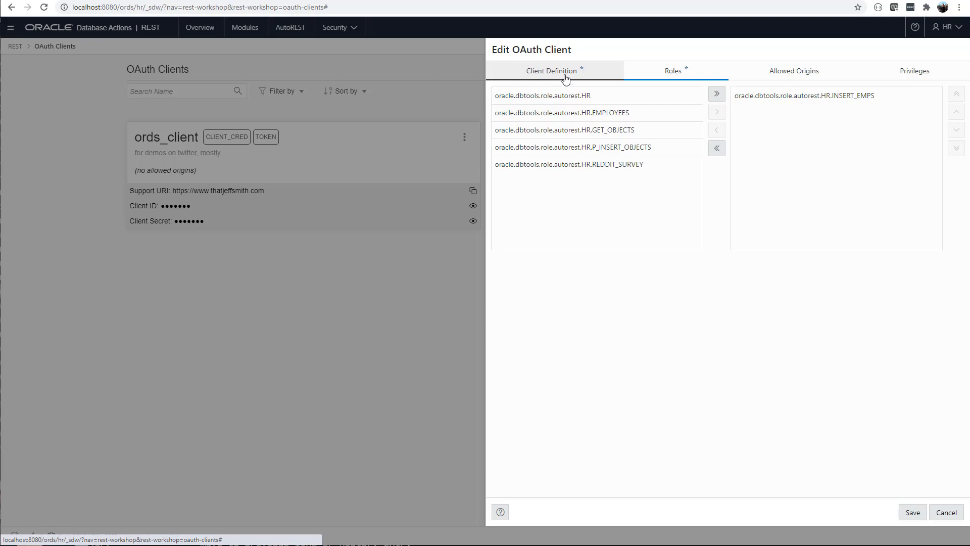
key("Escape")
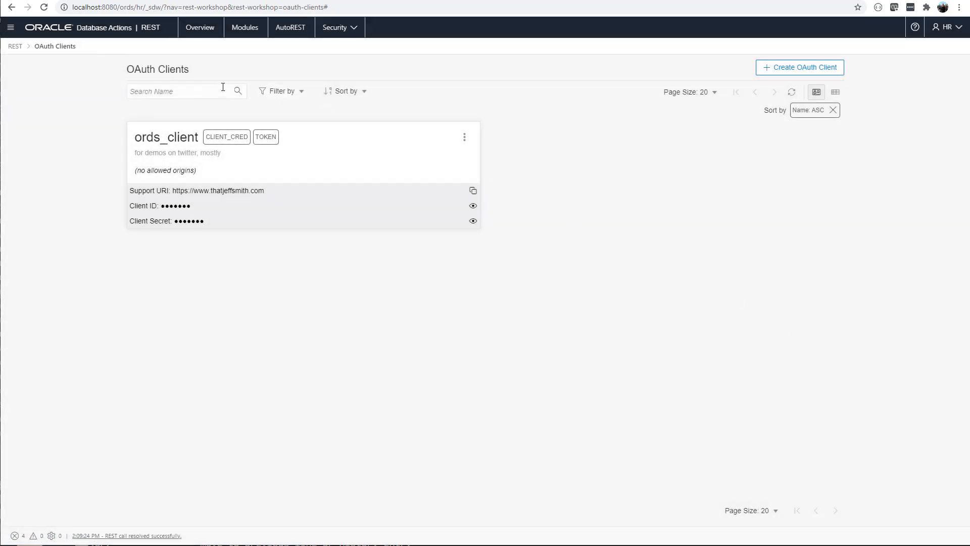
Open the tweets collection in the JSON tool and enlarge the area showing its documents.
left_click(9, 28)
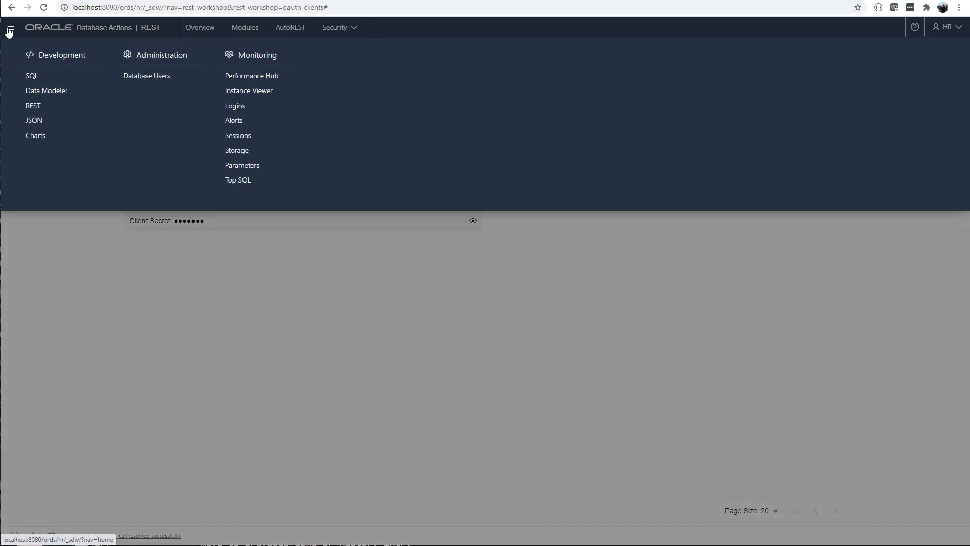
left_click(35, 125)
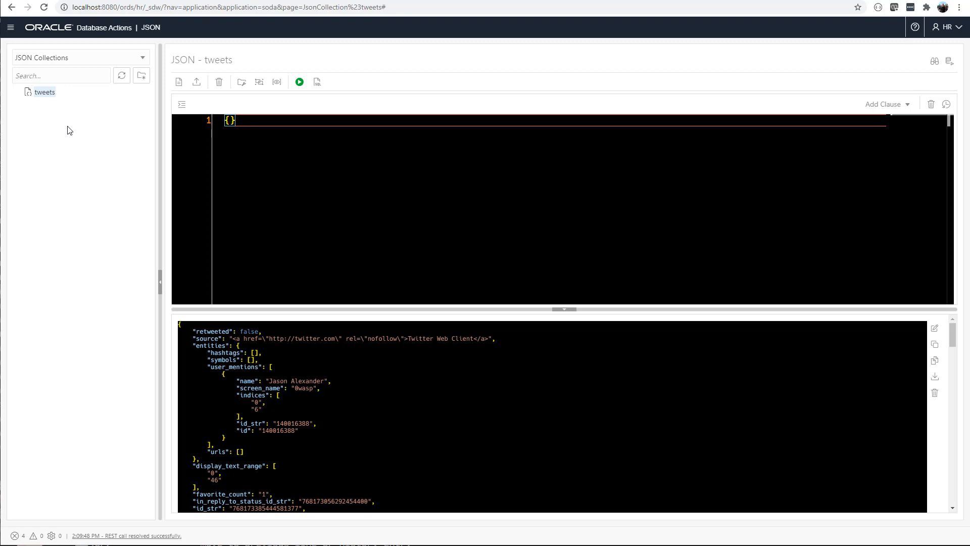
left_click(52, 99)
left_click_drag(255, 309, 256, 196)
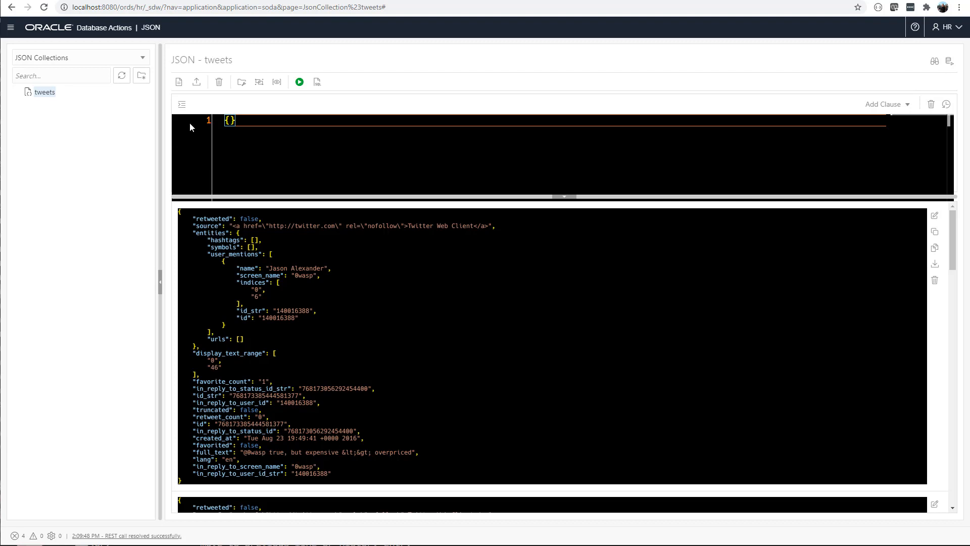
Examine the empty {} query and browse through the documents of the tweets collection.
left_click_drag(240, 118, 223, 119)
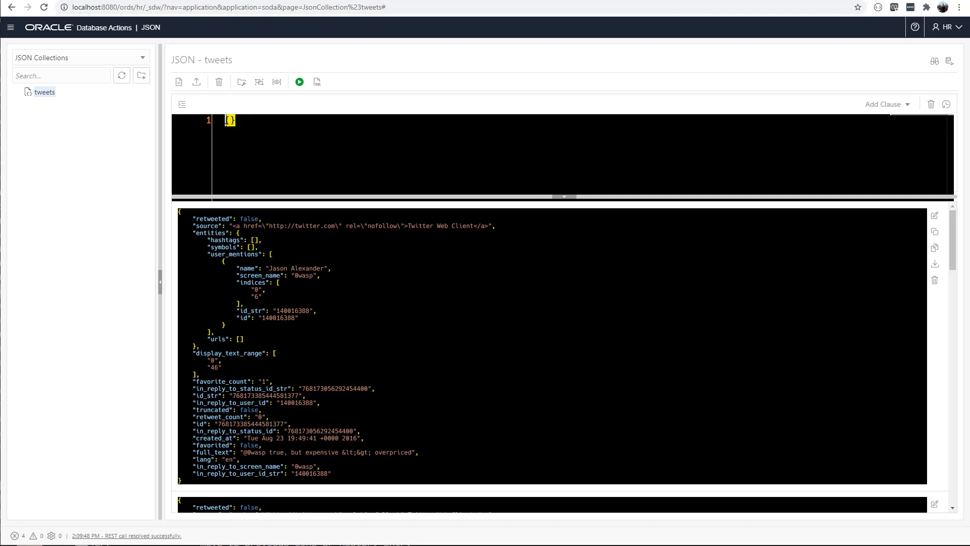
left_click(236, 120)
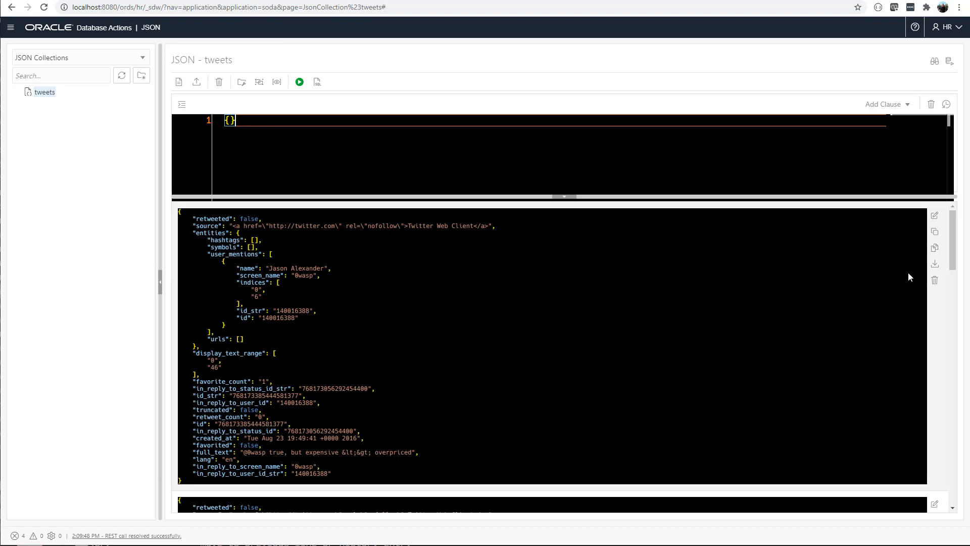
left_click_drag(956, 237, 965, 456)
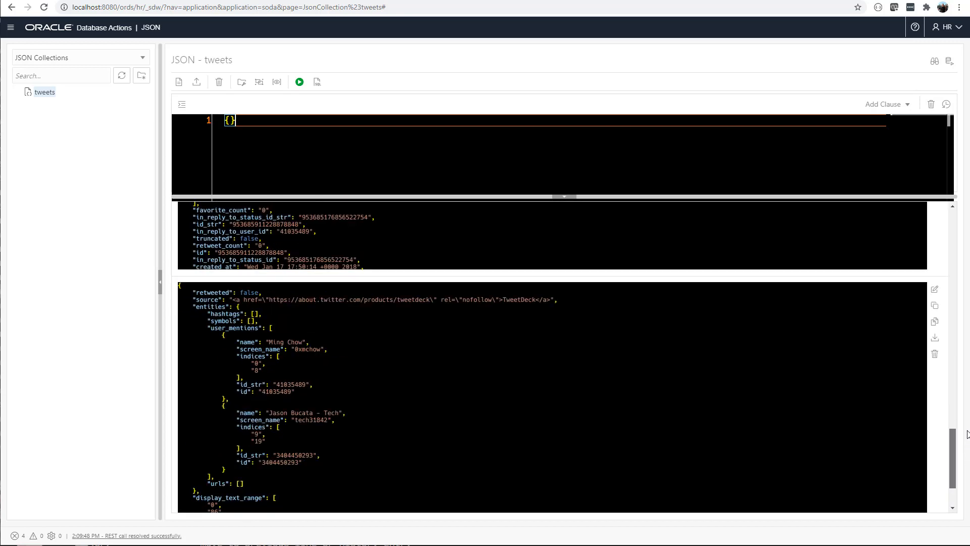
scroll(802, 340, "up", 5)
Open one of the tweet documents for editing, look through its JSON content and save it.
double_click(705, 293)
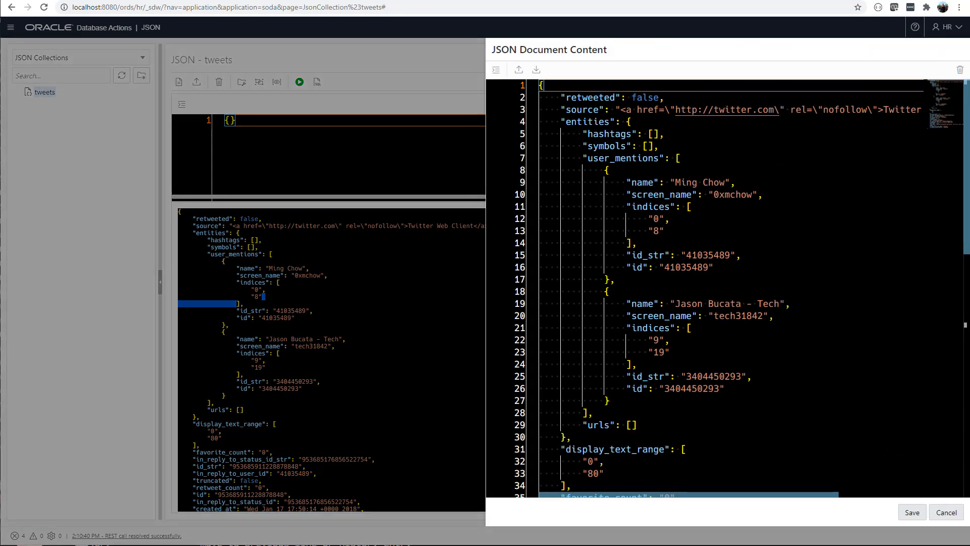
left_click_drag(966, 109, 962, 86)
left_click(913, 512)
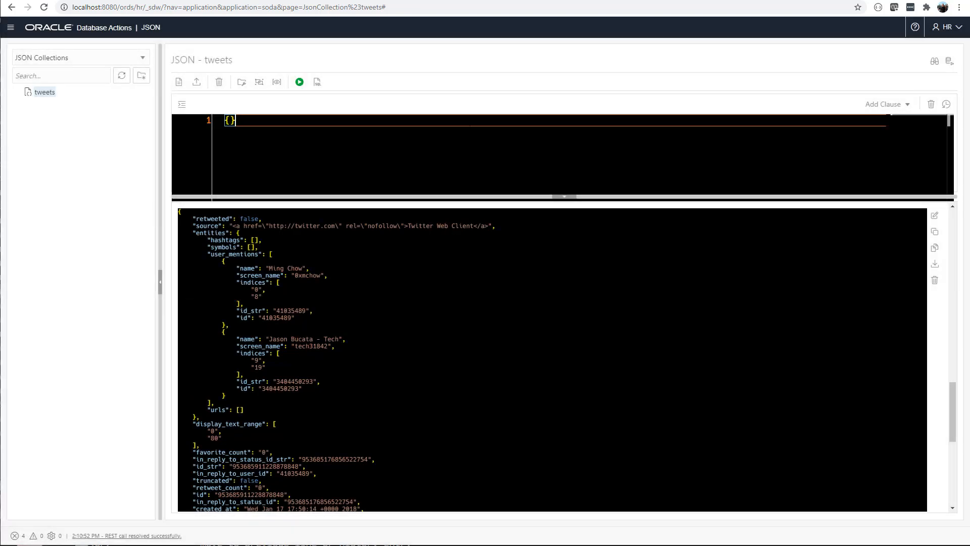
Load the seventh query from the query history, filtering on entities.user_mentions[*].screen_name, and run it against the tweets collection.
left_click(947, 105)
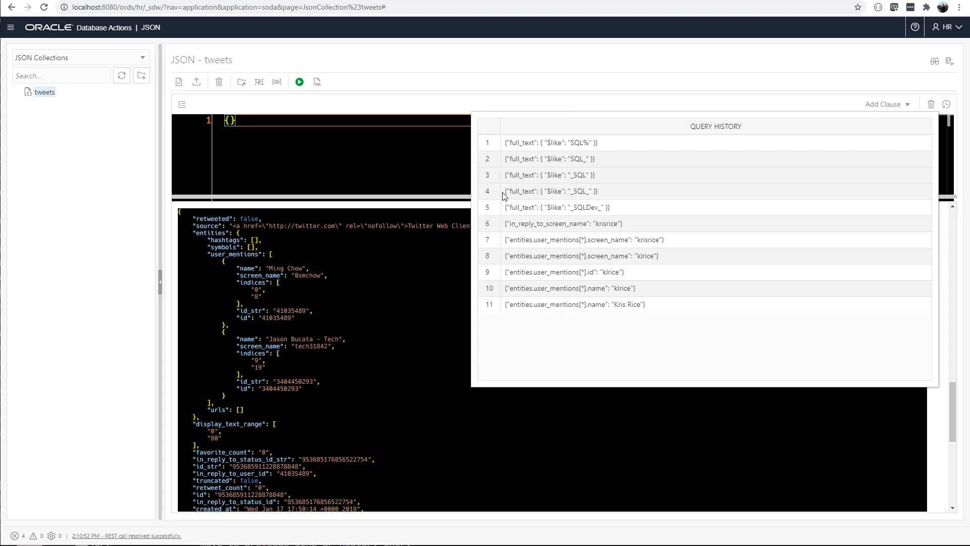
double_click(521, 241)
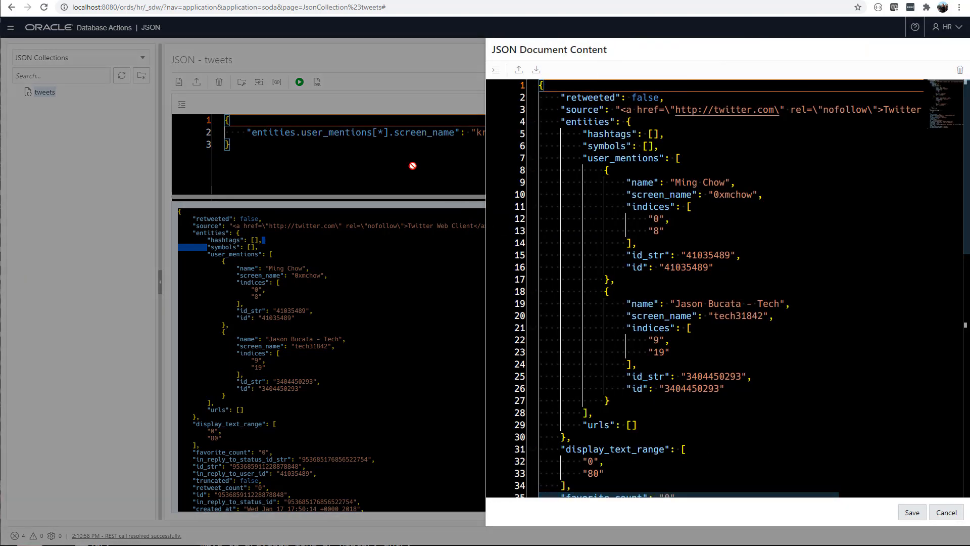
key("Escape")
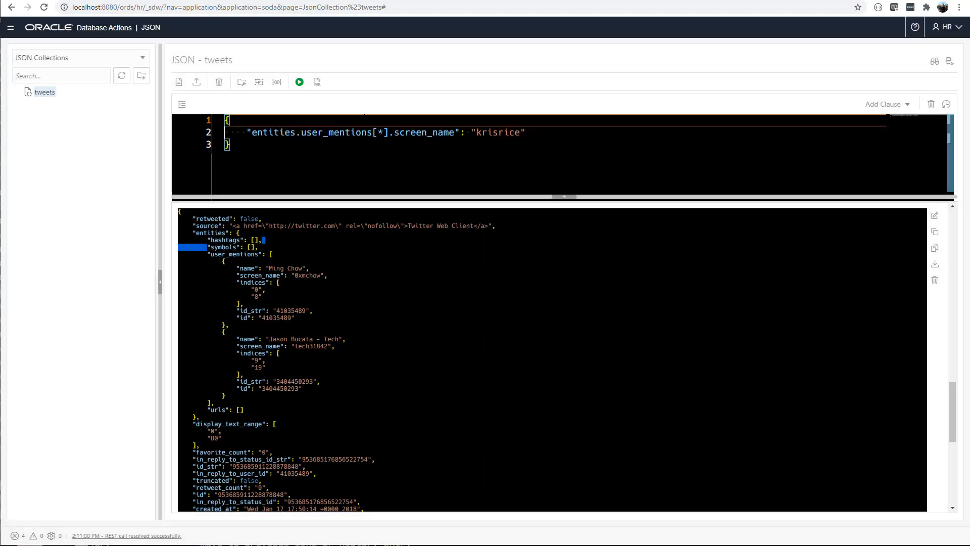
left_click(300, 83)
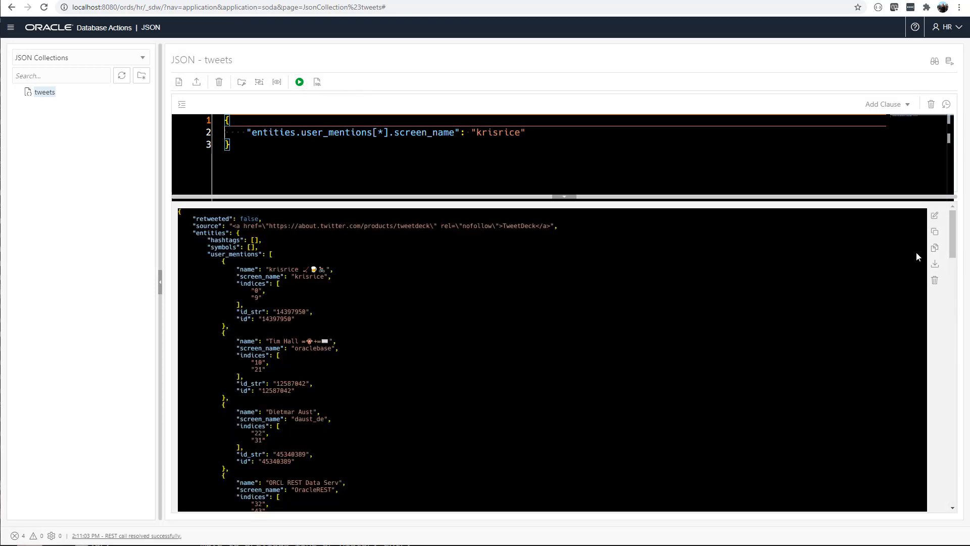
mouse_move(952, 237)
left_mouse_down()
mouse_move(955, 385)
mouse_move(952, 222)
left_mouse_up()
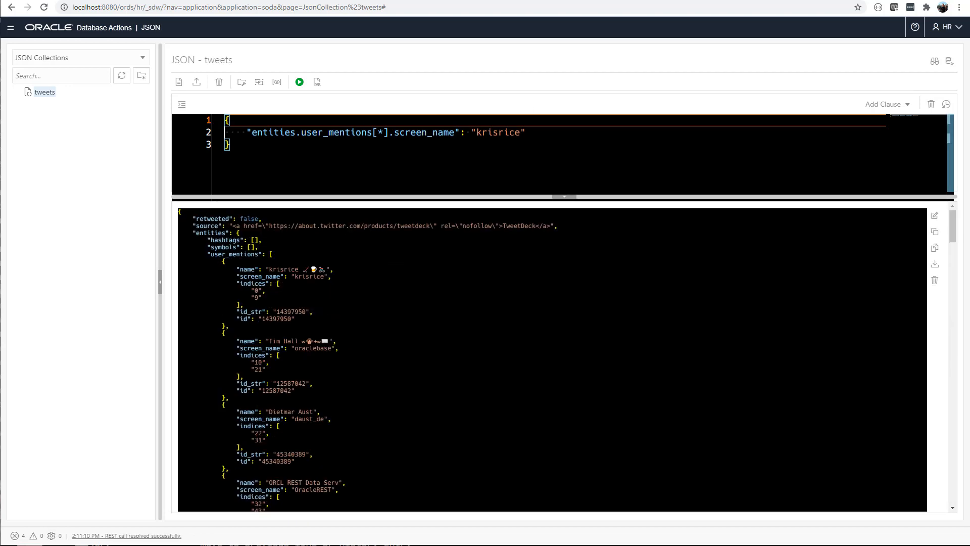
Start a new query and insert entities.user_mentions[*].name from the suggested operators and properties.
key("ctrl+a")
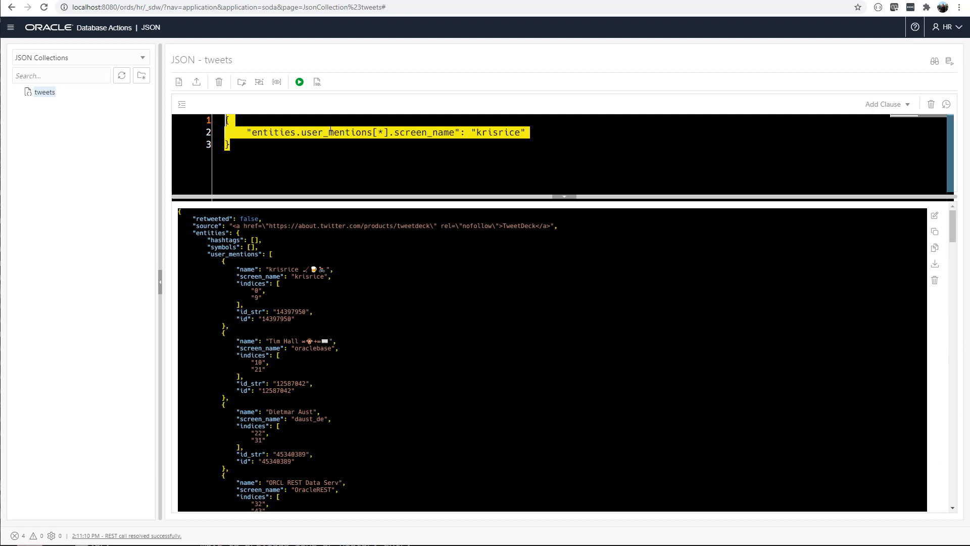
key("BackSpace")
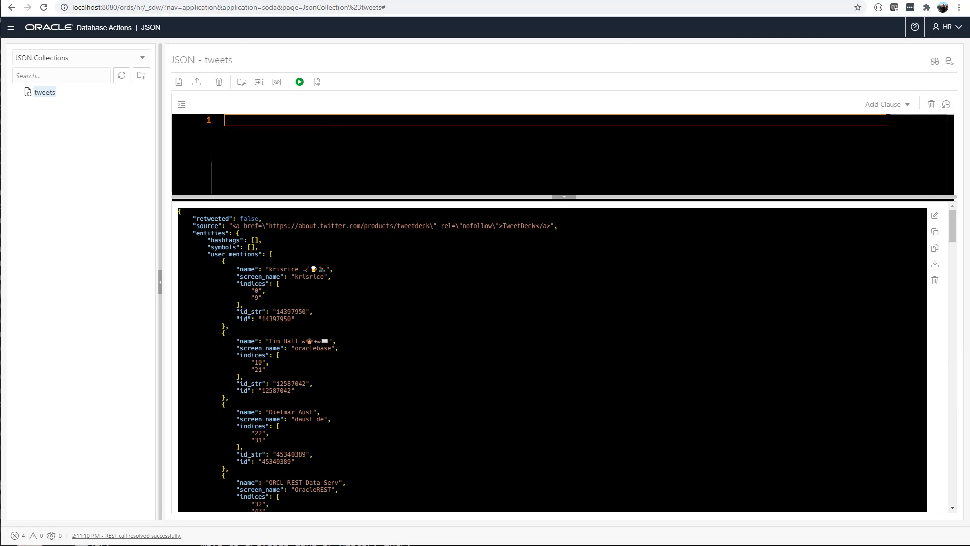
type("{")
key("ctrl+space")
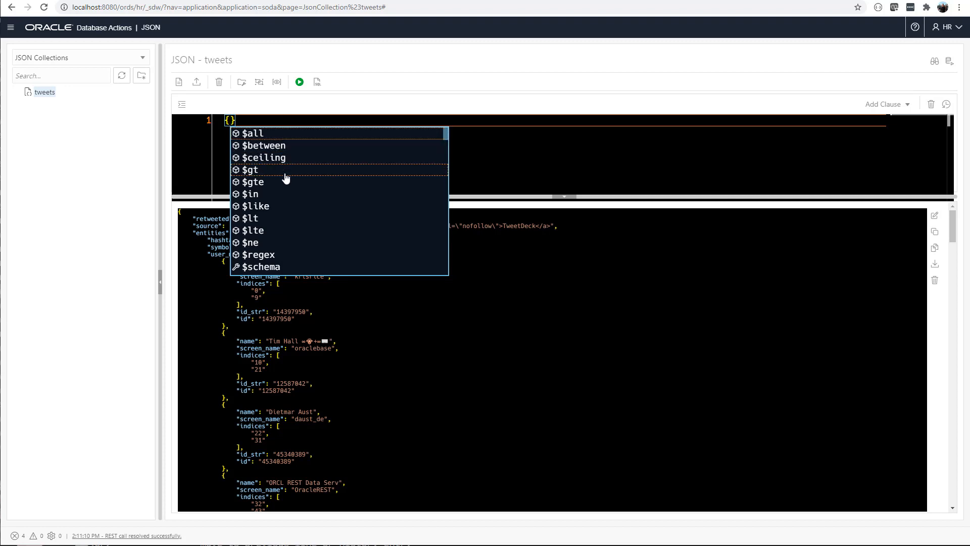
scroll(285, 177, "down", 5)
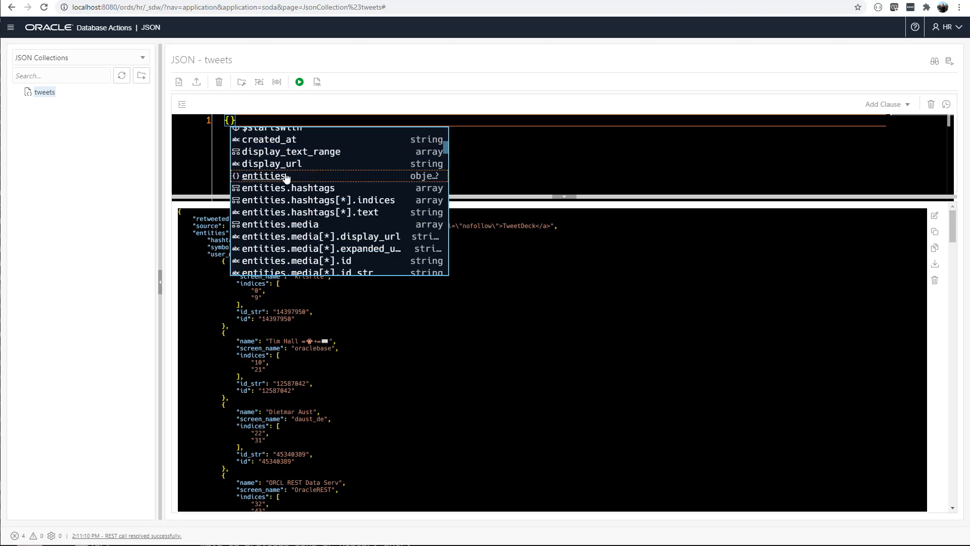
scroll(287, 177, "down", 1)
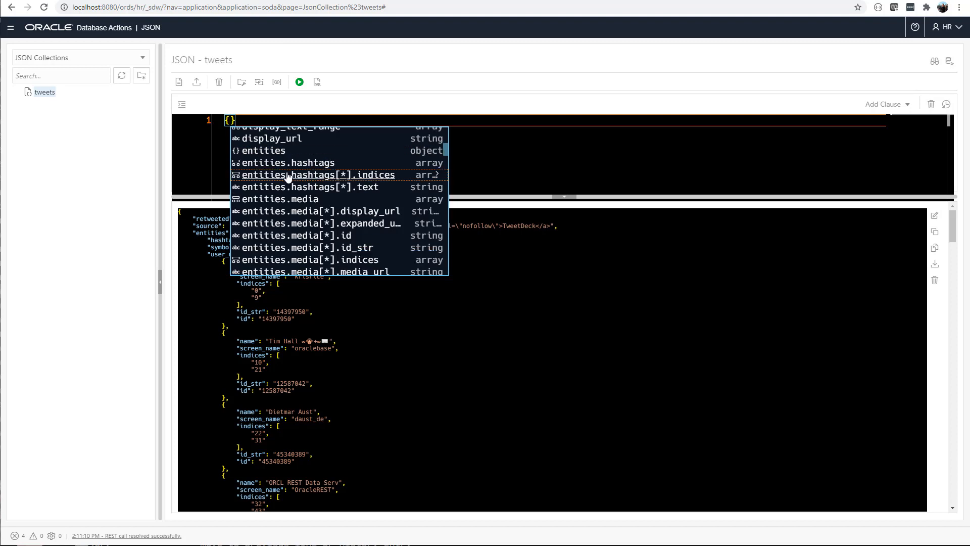
scroll(298, 171, "down", 3)
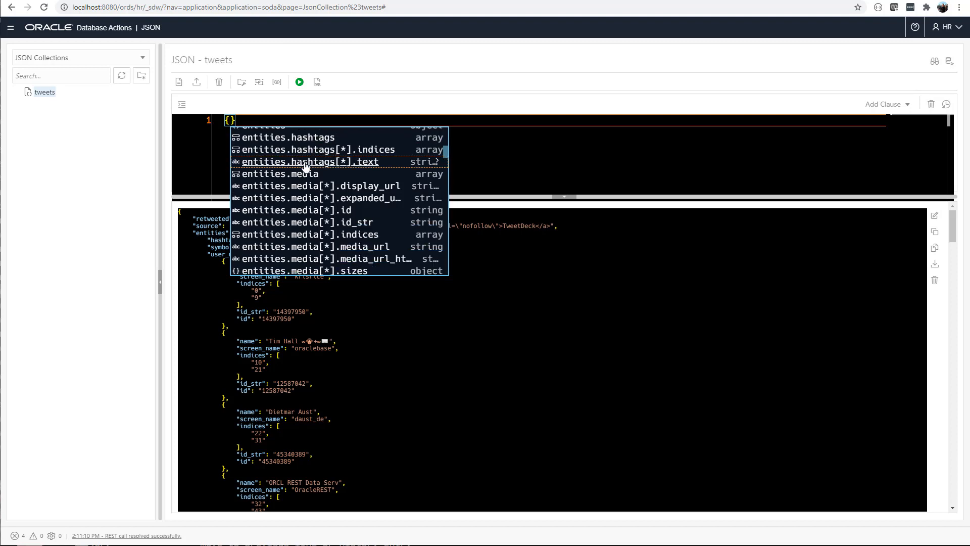
scroll(305, 167, "down", 8)
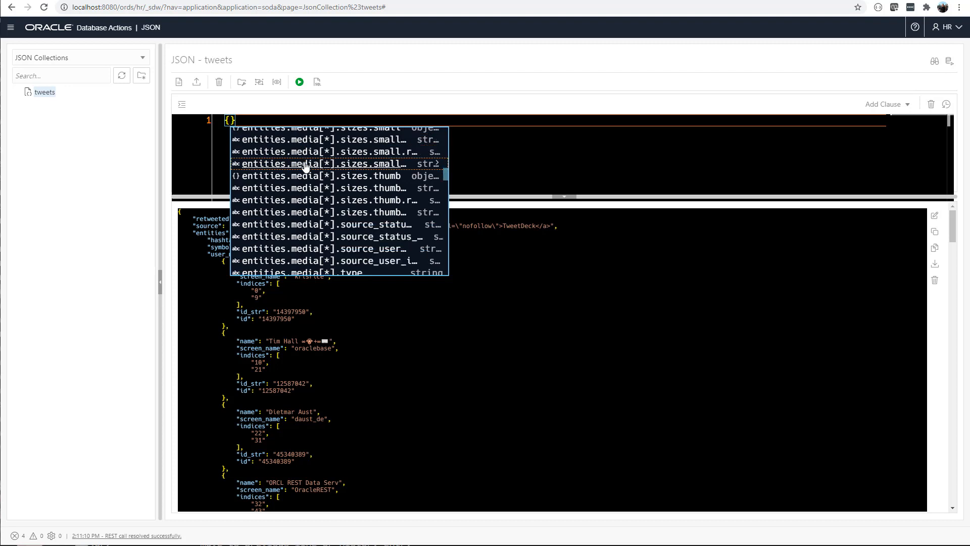
scroll(305, 167, "down", 4)
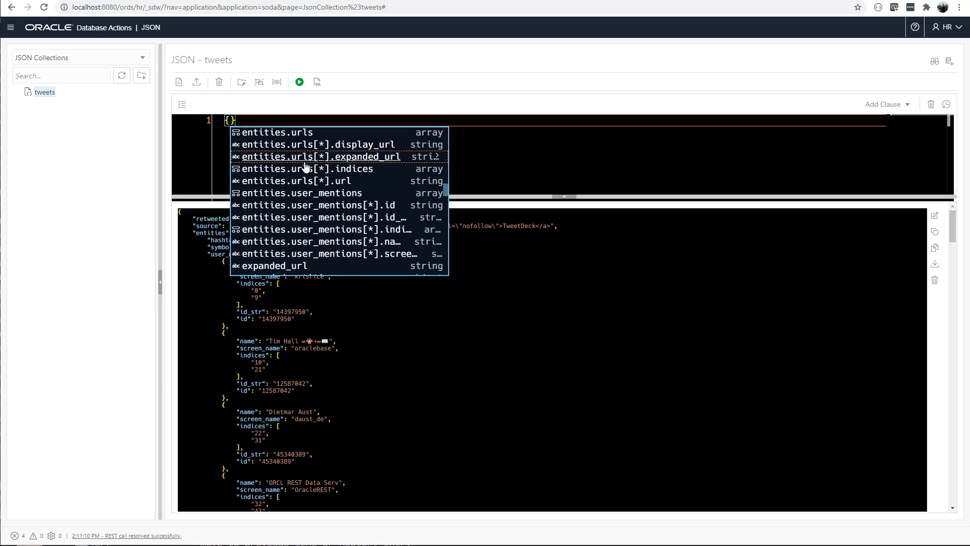
left_click(308, 242)
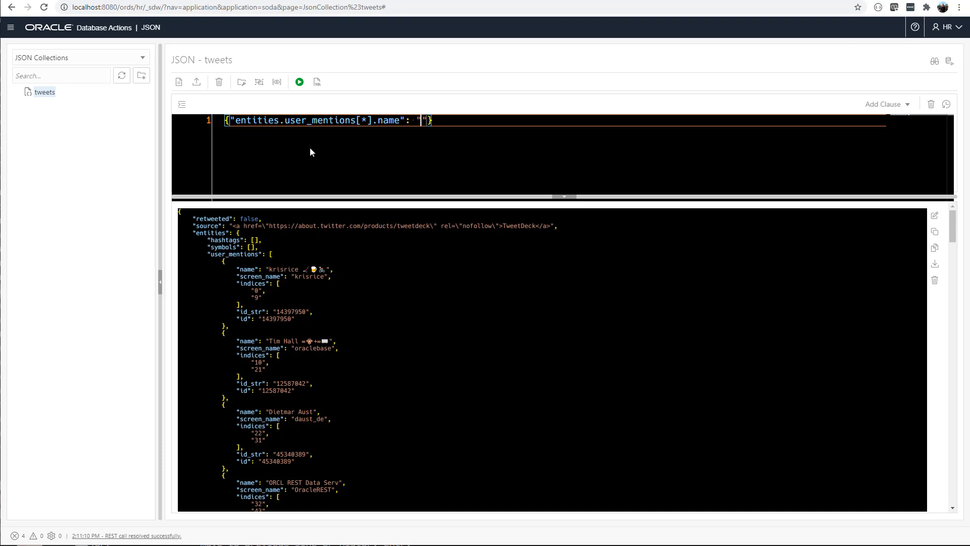
Replace the query with the order-by clause template and enlarge the query editor to show all of it.
key("ctrl+a")
key("Delete")
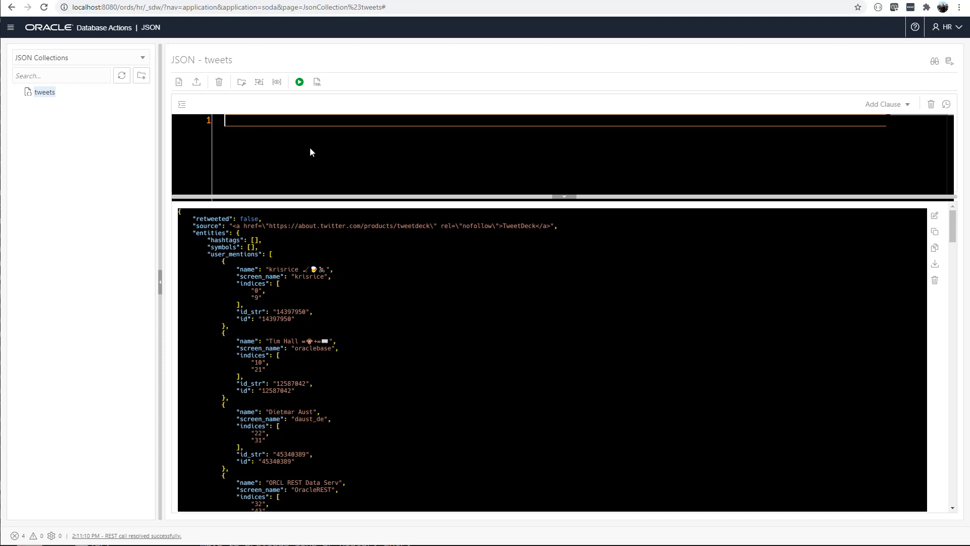
type("{")
left_click(907, 104)
left_click(912, 122)
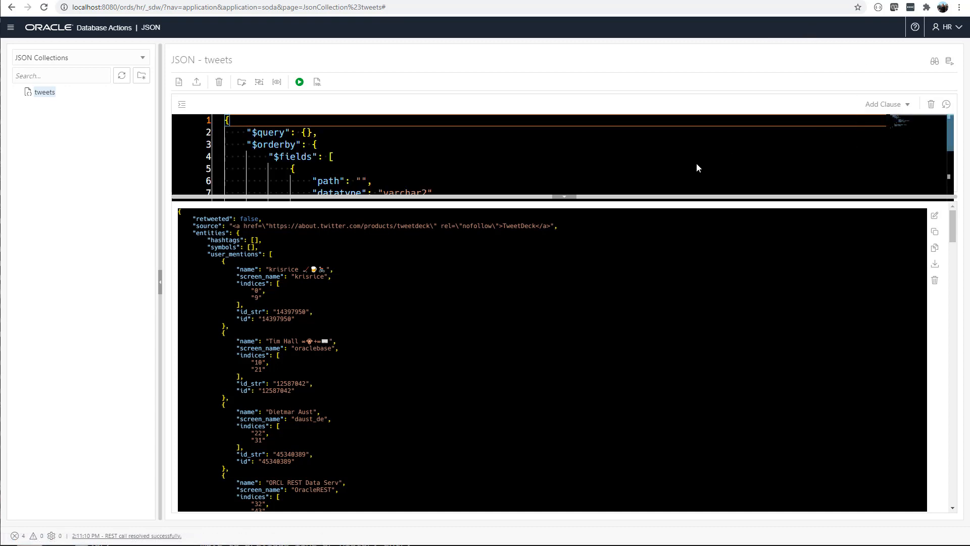
left_click_drag(634, 198, 628, 347)
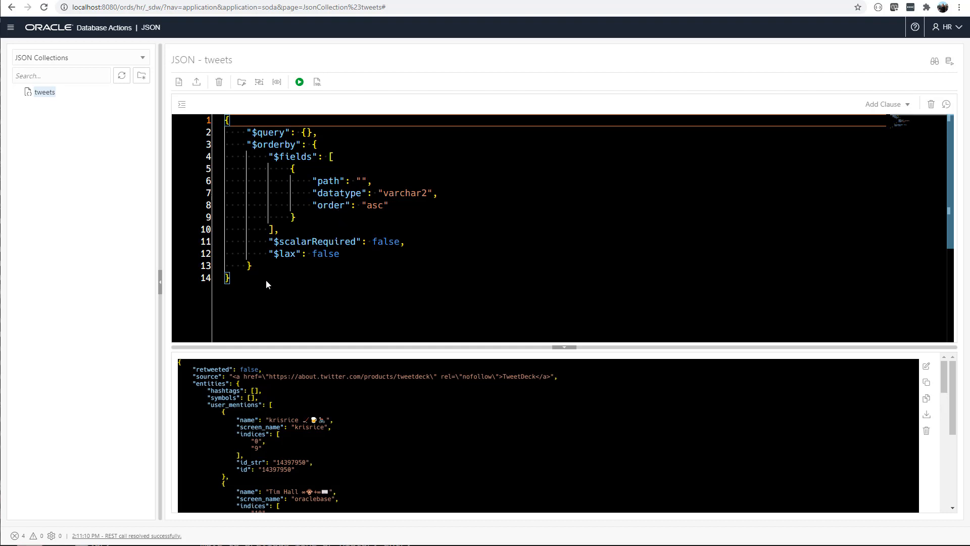
Replace the order-by template with the most recent query from the history and shrink the query editor again.
left_click_drag(266, 280, 207, 98)
key("BackSpace")
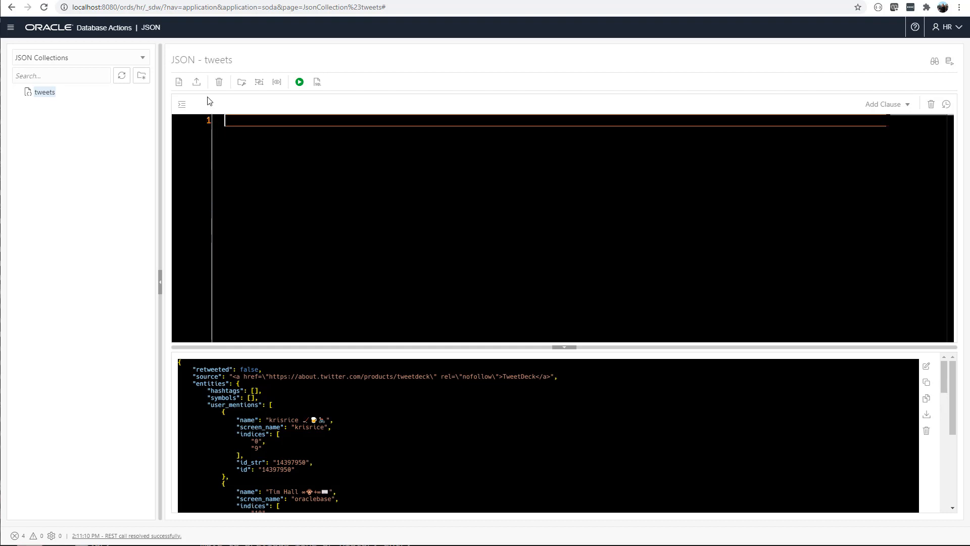
left_click(947, 104)
left_click(678, 146)
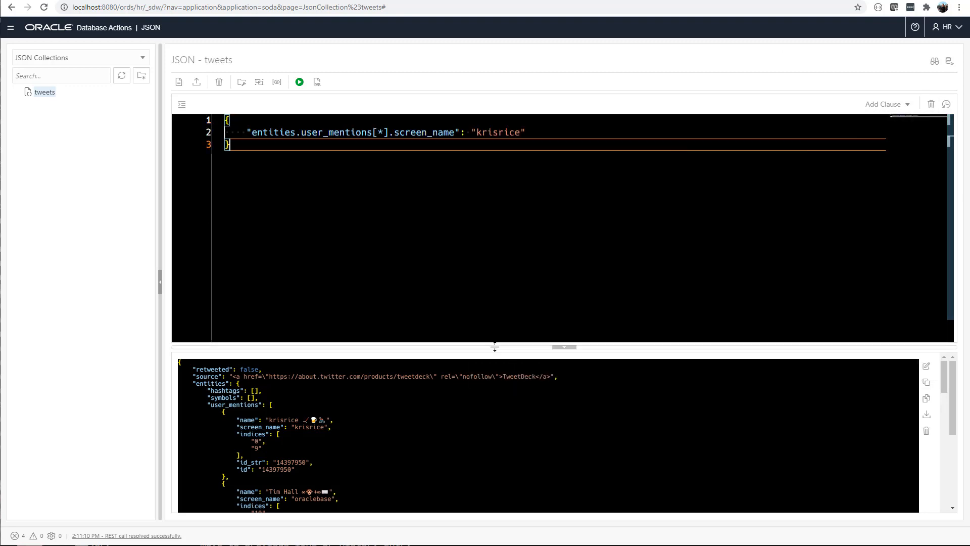
left_click_drag(497, 344, 496, 196)
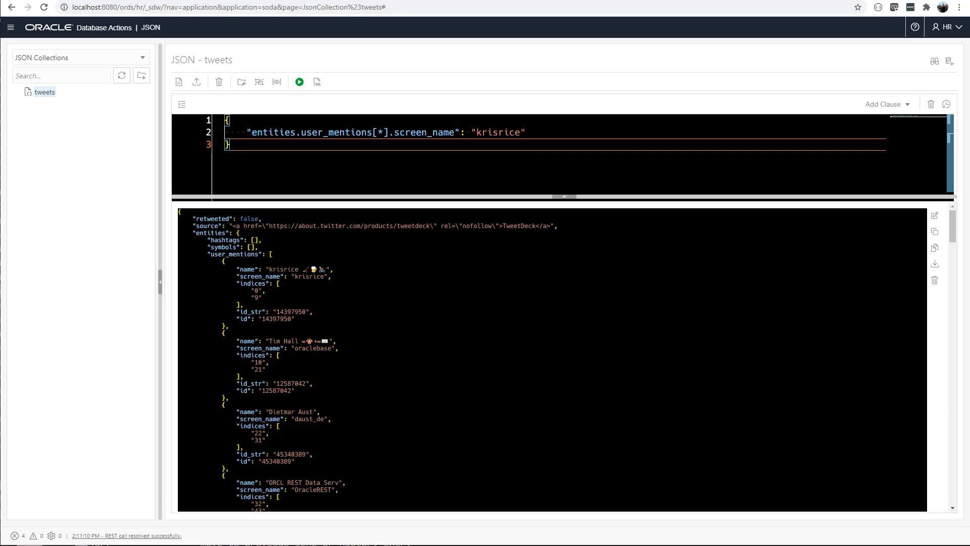
Review the SQL statement generated for the query and look over the New Collection form without creating a collection.
left_click(317, 83)
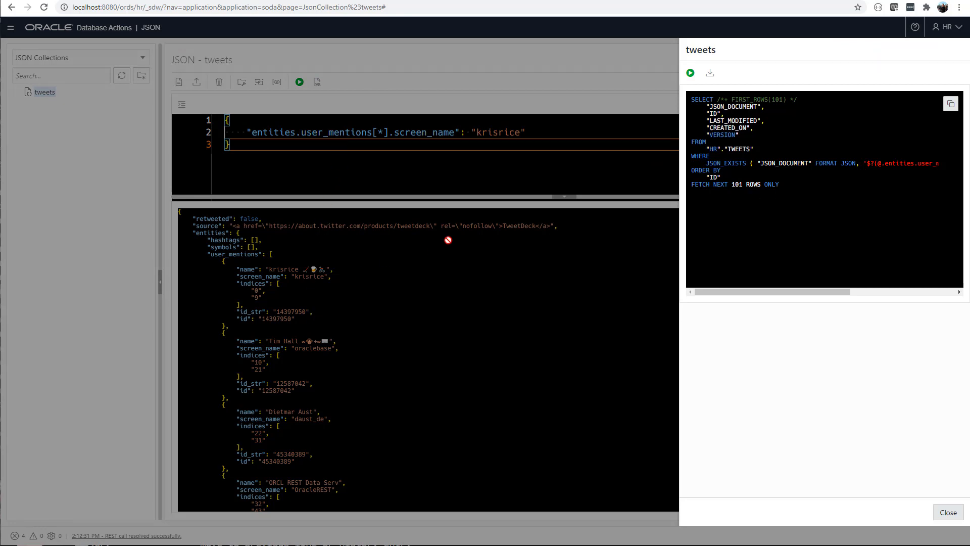
left_click(948, 512)
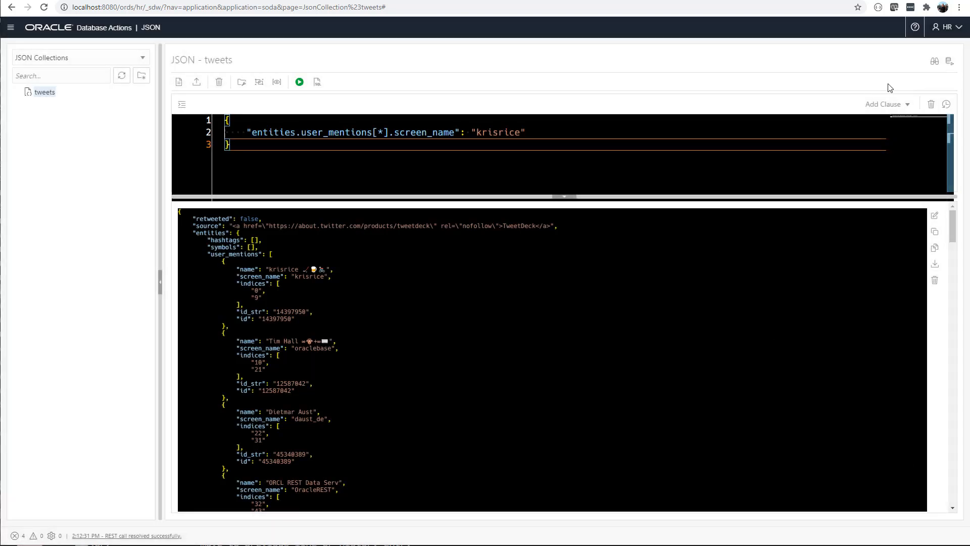
left_click(141, 76)
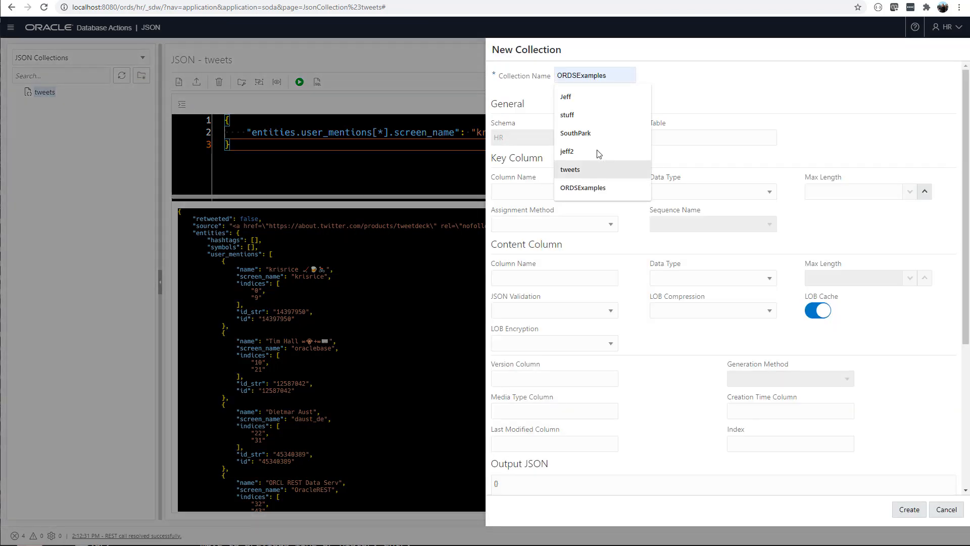
left_click(633, 52)
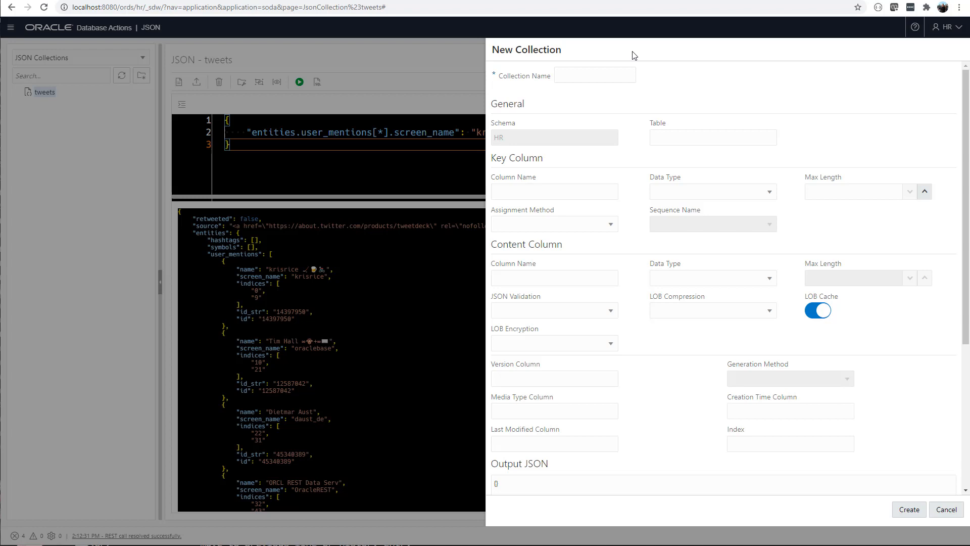
left_click(946, 510)
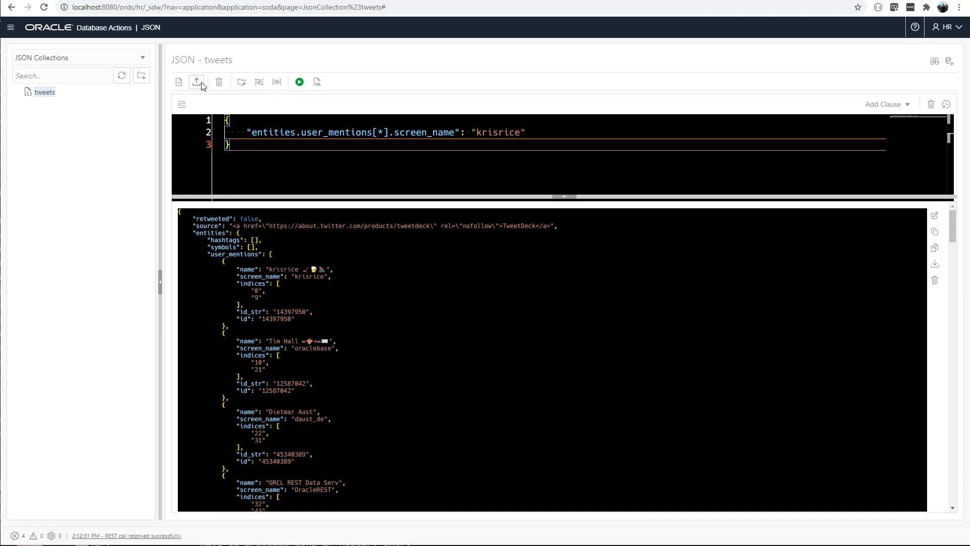
Open the indexes of the tweets collection and examine the definition of tweets_reply_name.
right_click(42, 93)
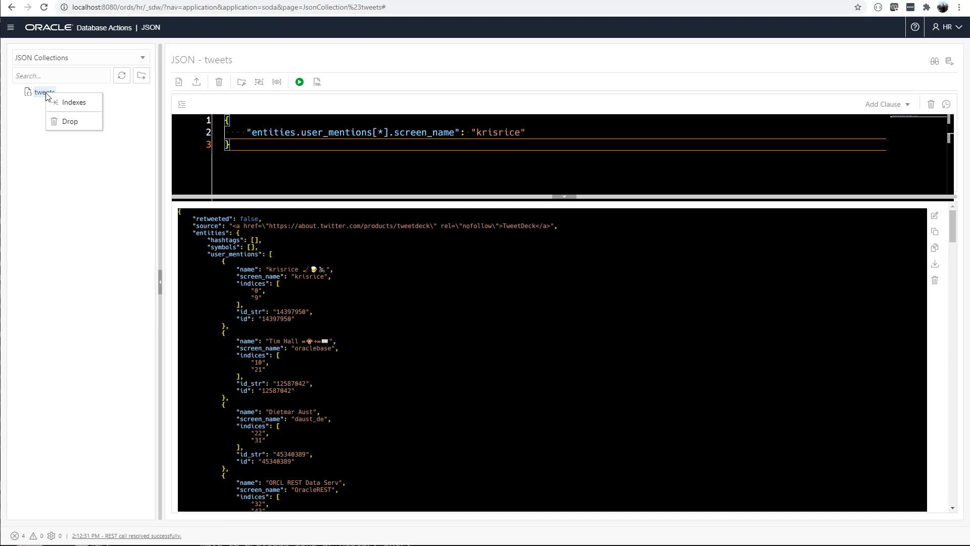
left_click(71, 104)
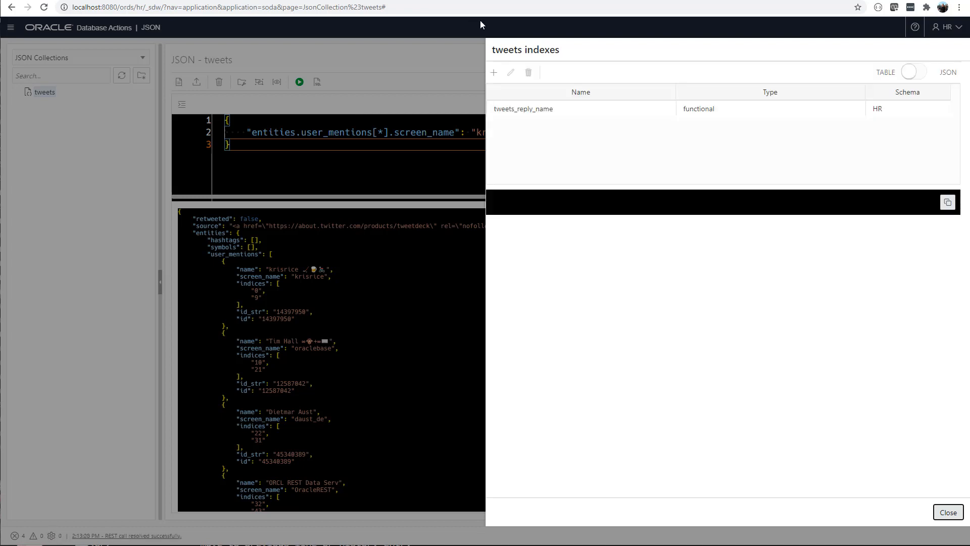
left_click(559, 117)
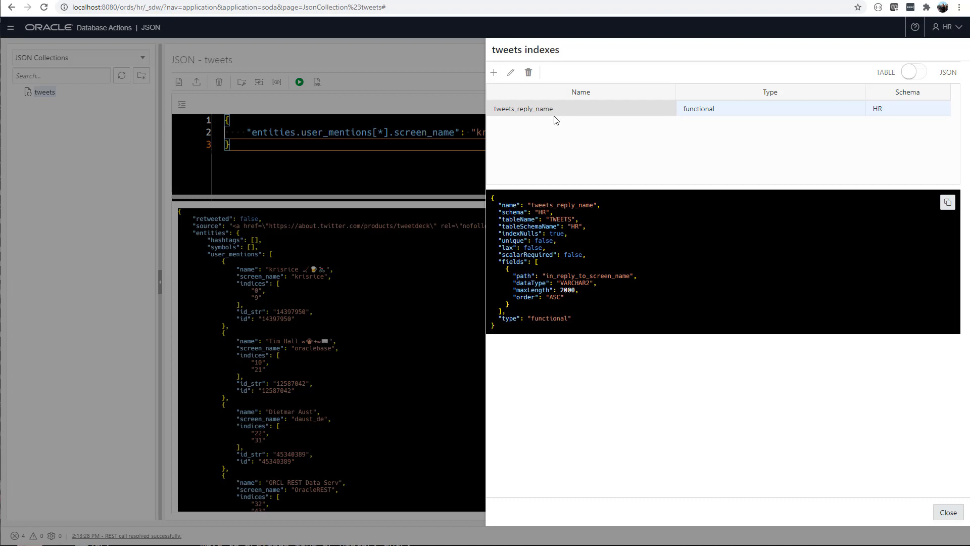
Create the functional index new_index on the $.retweet_count property, review its definition and leave the index list.
left_click(494, 73)
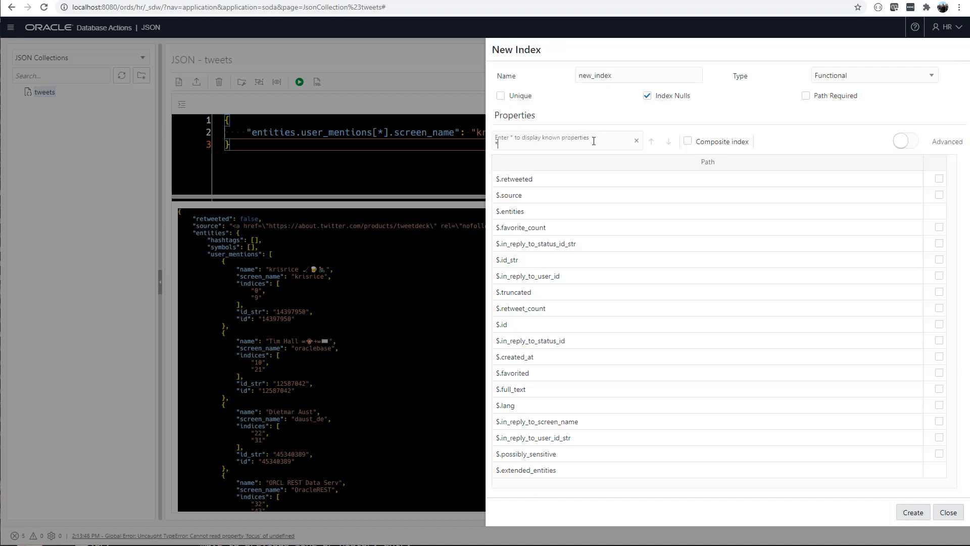
left_click(540, 308)
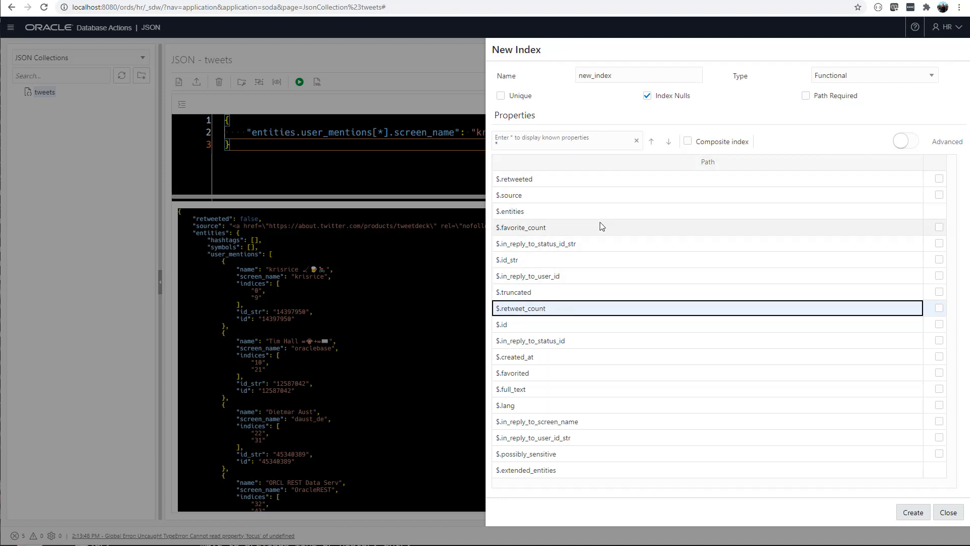
left_click(938, 309)
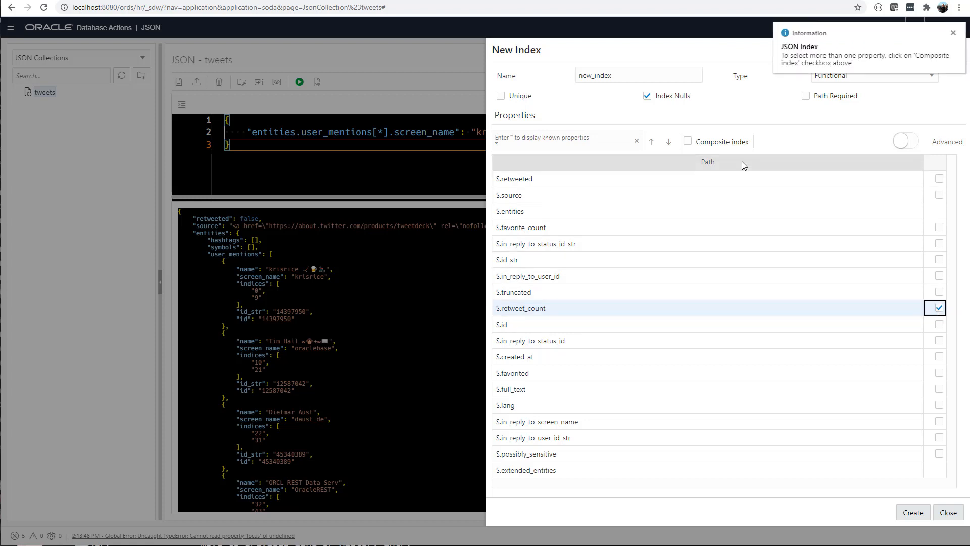
left_click(913, 514)
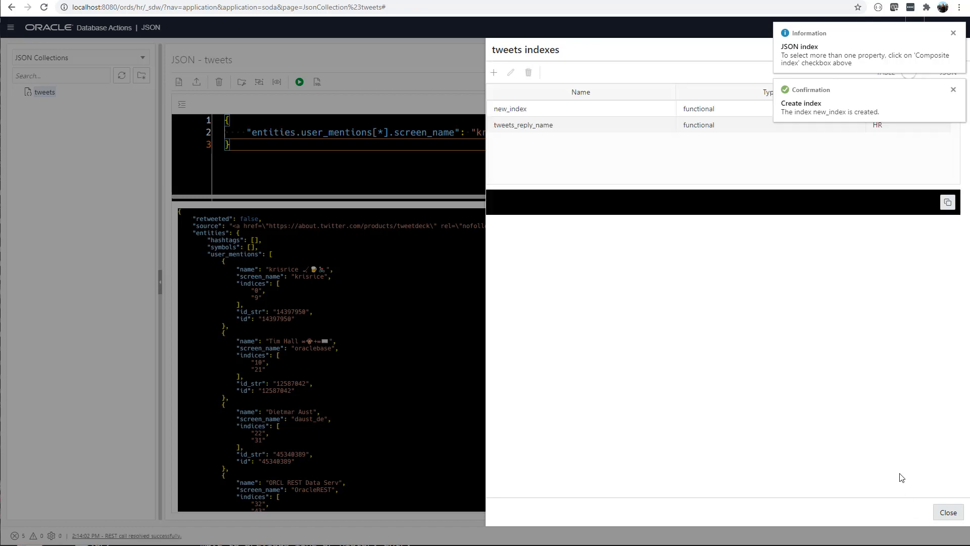
left_click(515, 111)
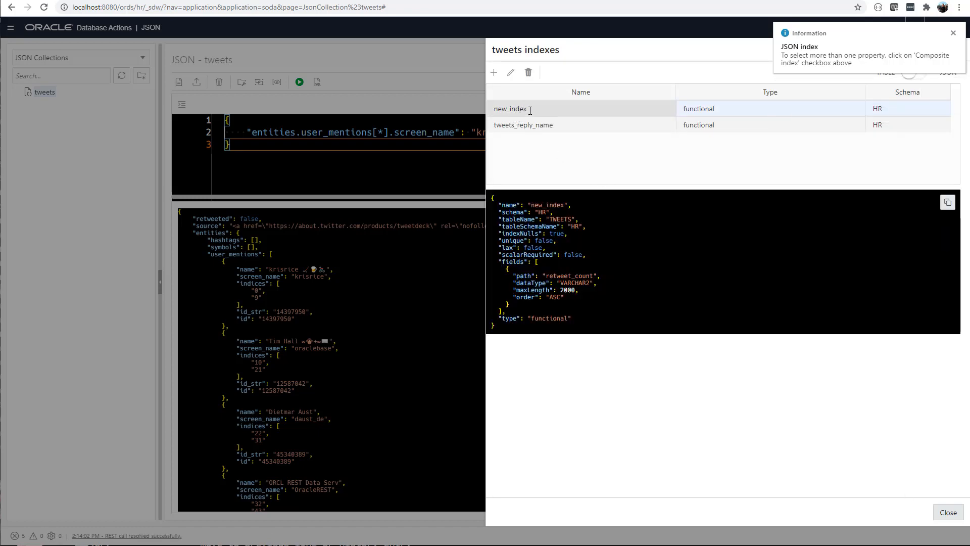
key("Escape")
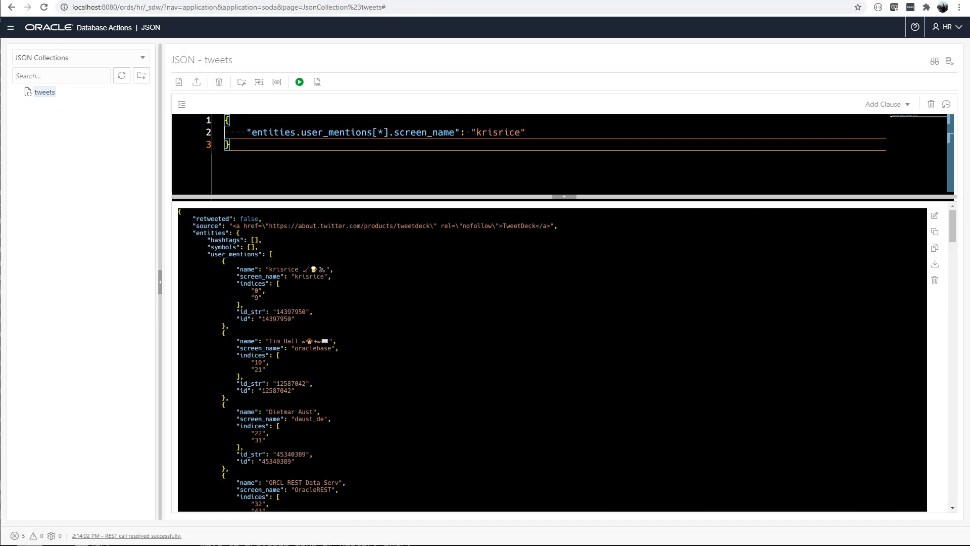
Start a collection view named TWEETS_view for the tweets collection and add all of its available columns.
left_click(277, 83)
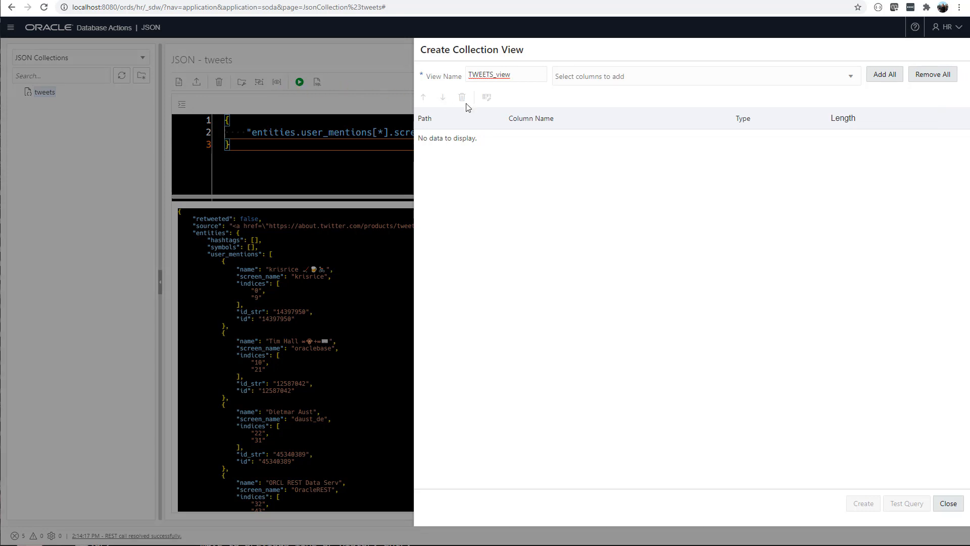
left_click(583, 76)
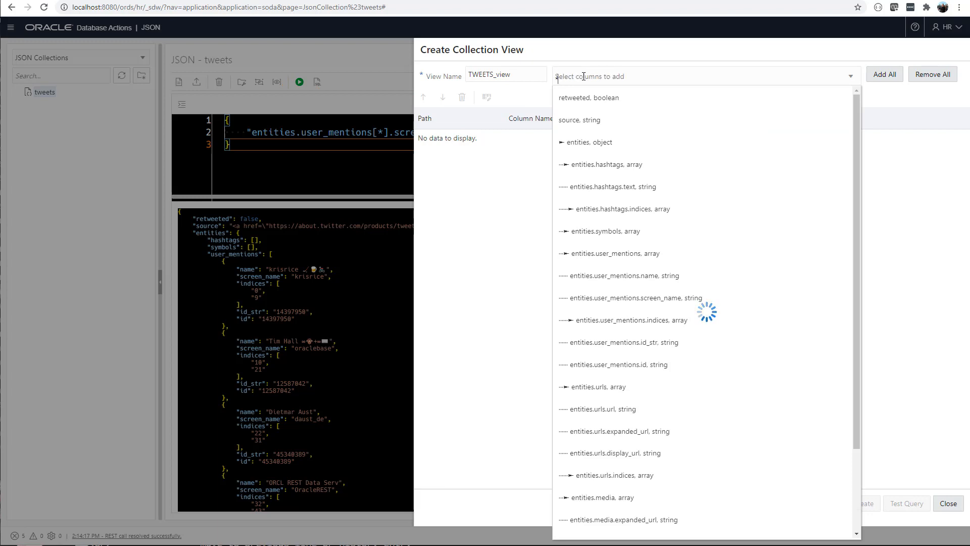
left_click(585, 77)
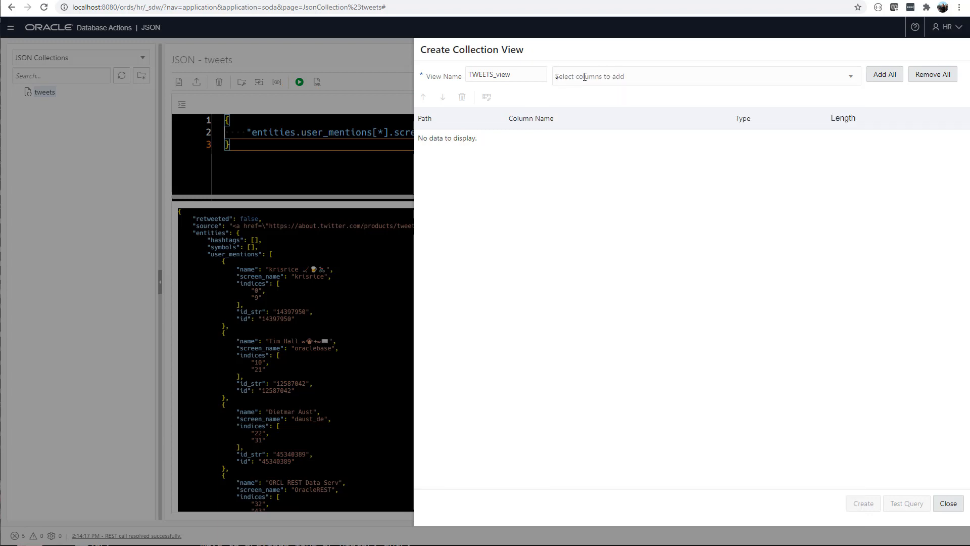
left_click(885, 75)
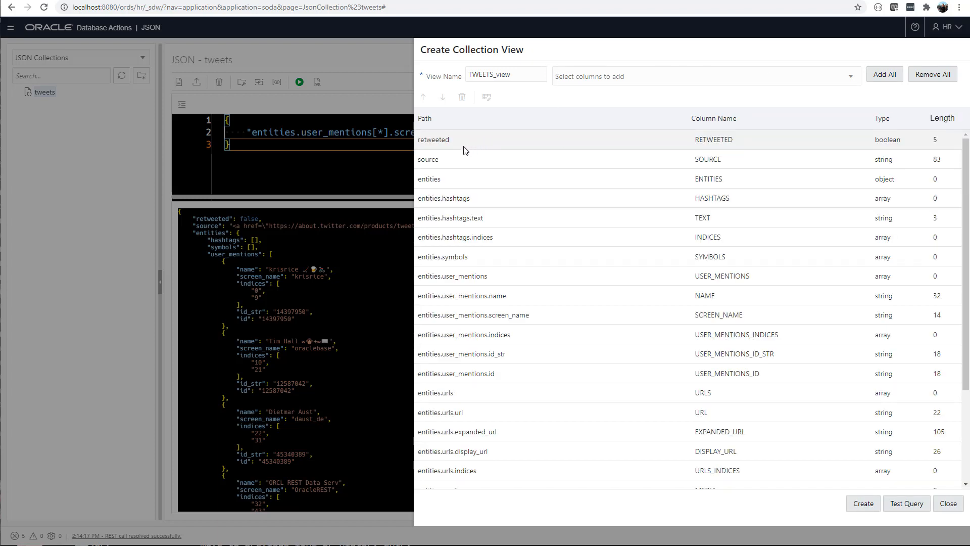
Remove every column from the collection view definition except retweeted.
left_click(460, 159)
left_click(464, 432, "shift")
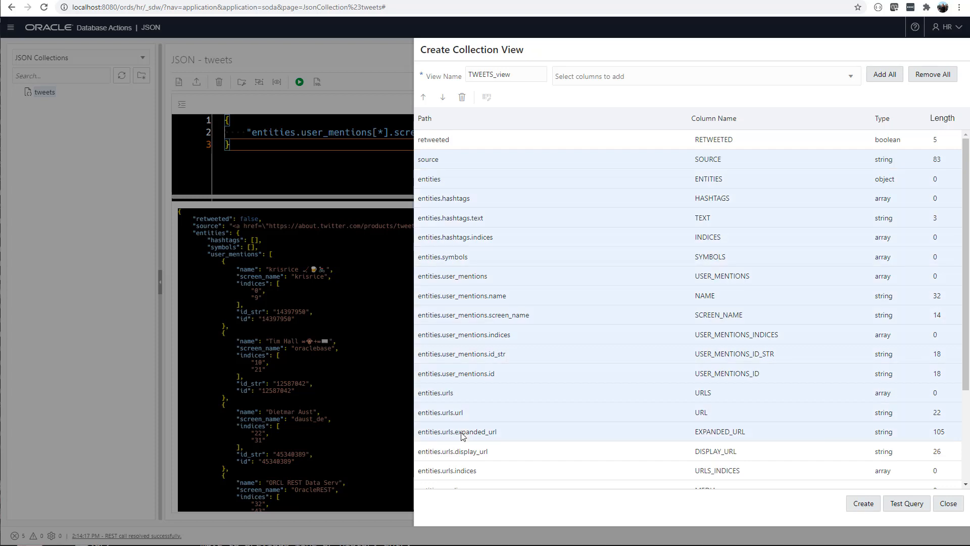
left_click(462, 98)
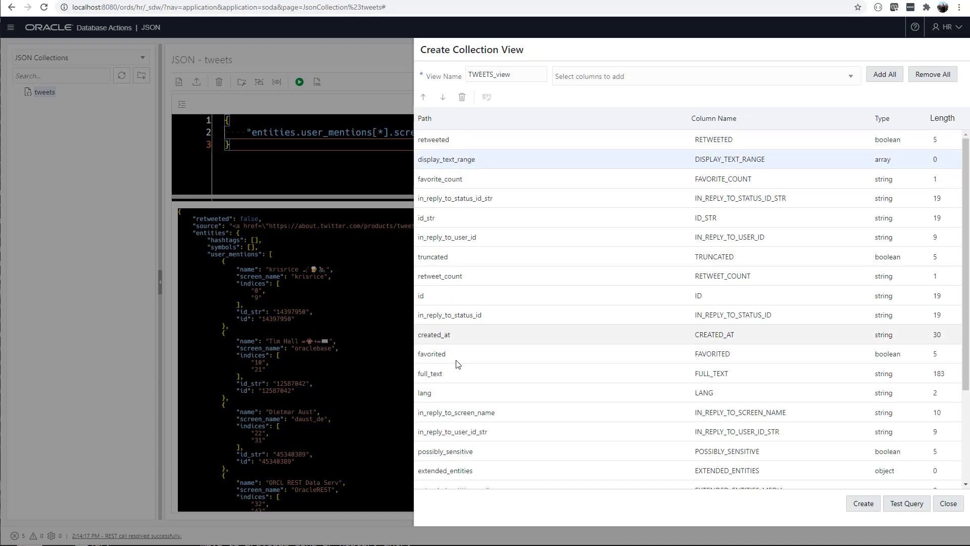
left_click(462, 433, "shift")
left_click(462, 98)
left_click(462, 98)
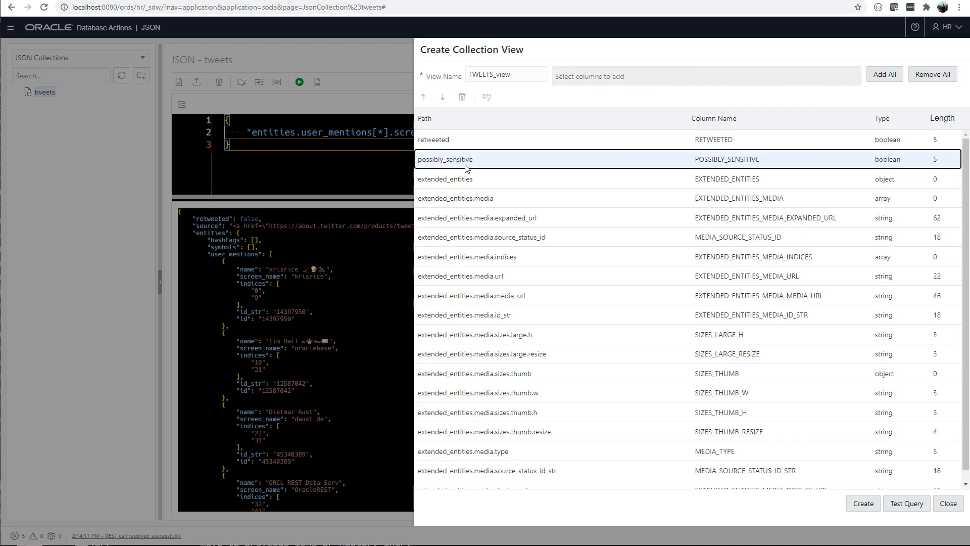
left_click(465, 165)
left_click(488, 460, "shift")
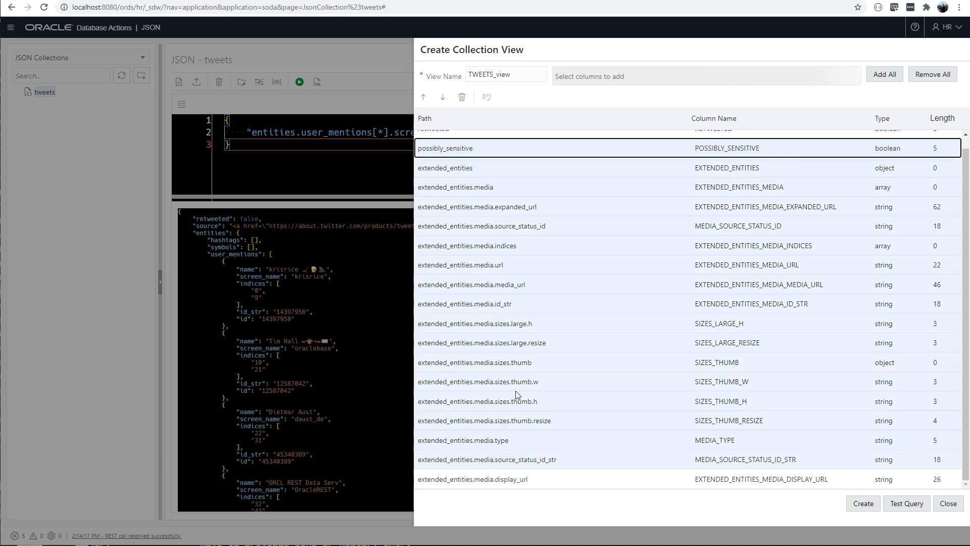
left_click(462, 98)
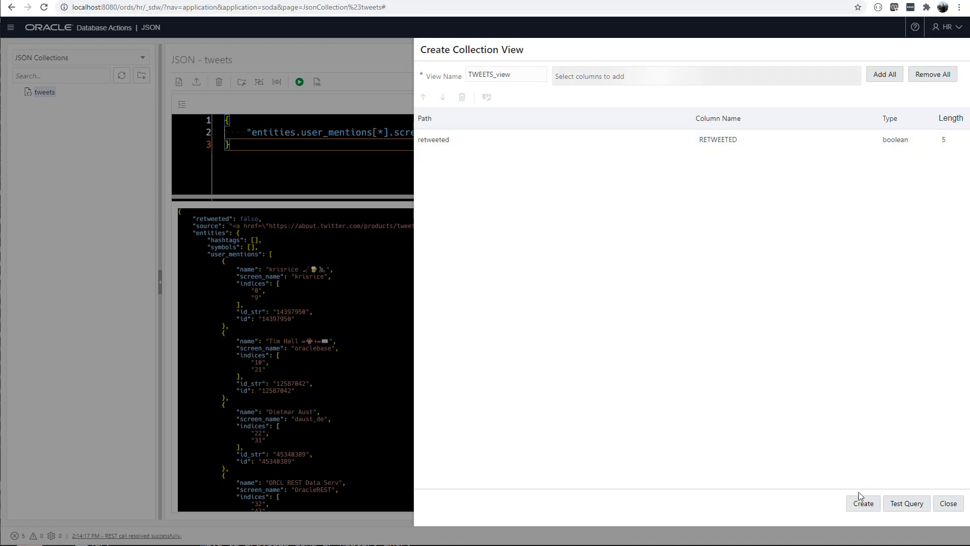
Review the collection view's generated SQL, run it as a test query and leave without creating the view.
left_click(905, 504)
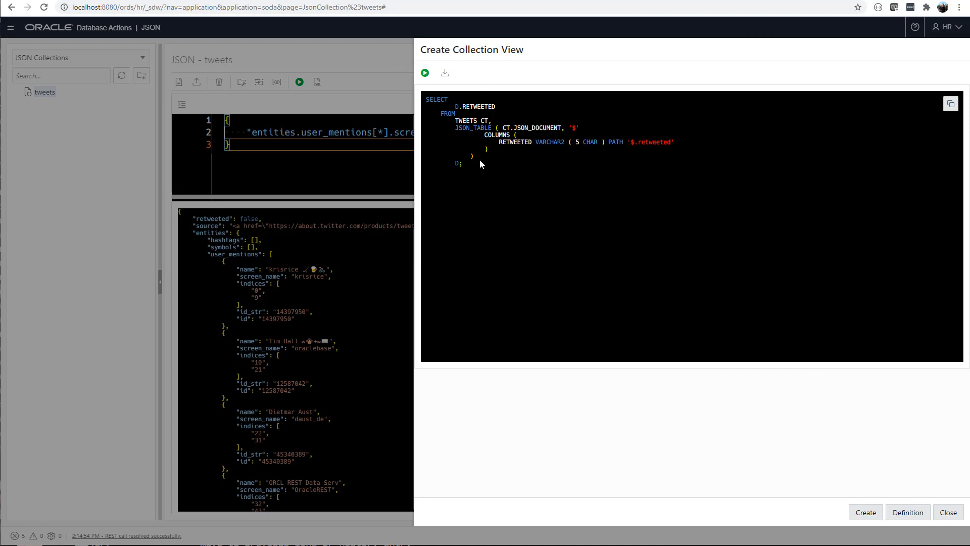
left_click_drag(464, 165, 433, 101)
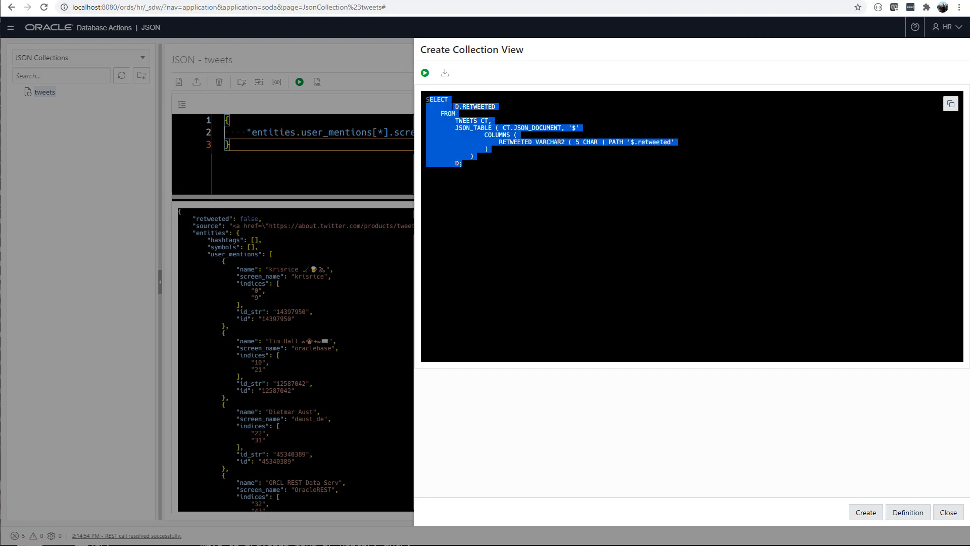
left_click(425, 73)
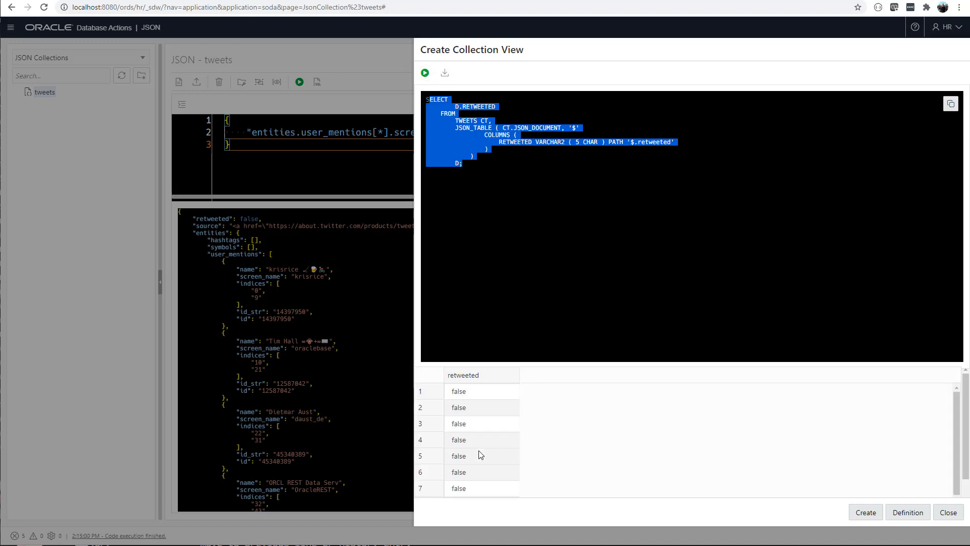
left_click(503, 174)
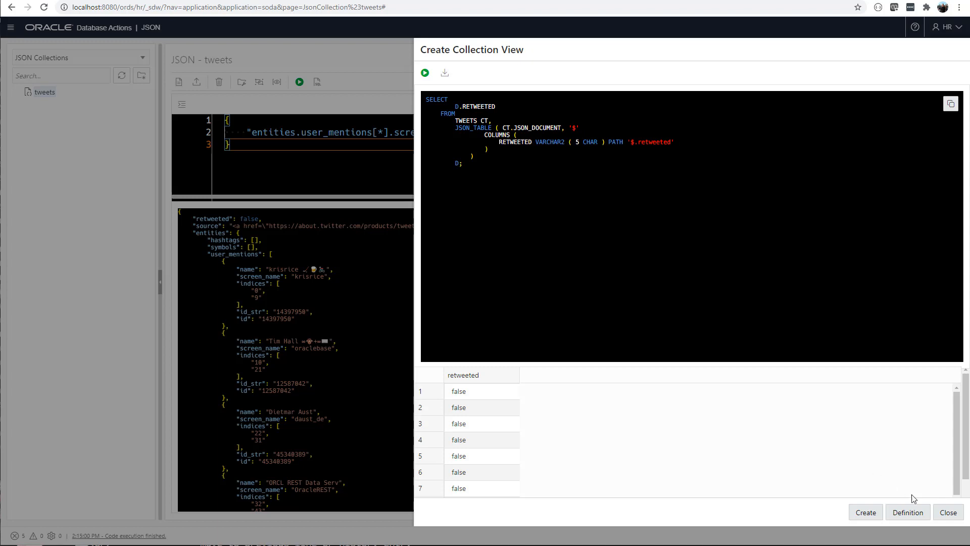
left_click(941, 513)
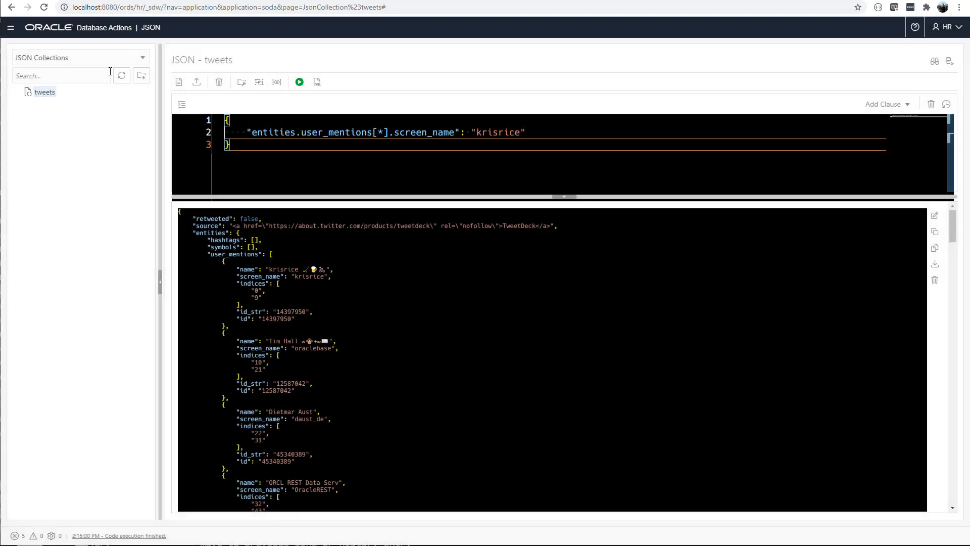
Go to the SQL worksheet, list the HR schema's views and examine the columns of TWEETS_VIEW.
left_click(11, 28)
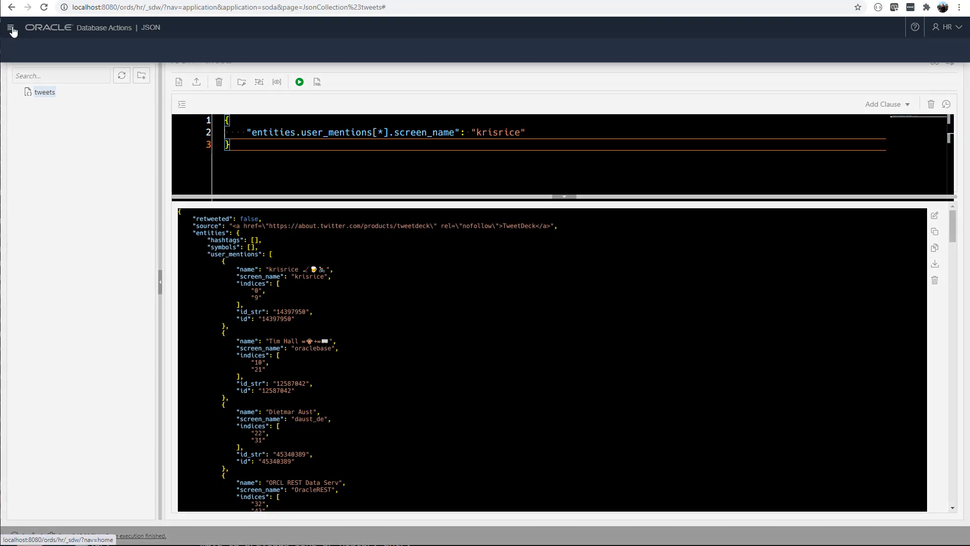
left_click(38, 79)
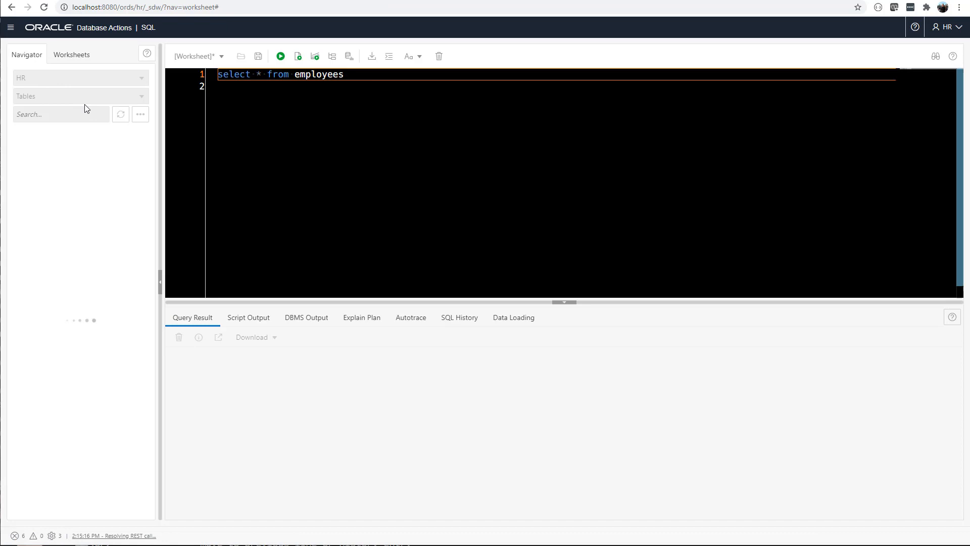
left_click(86, 97)
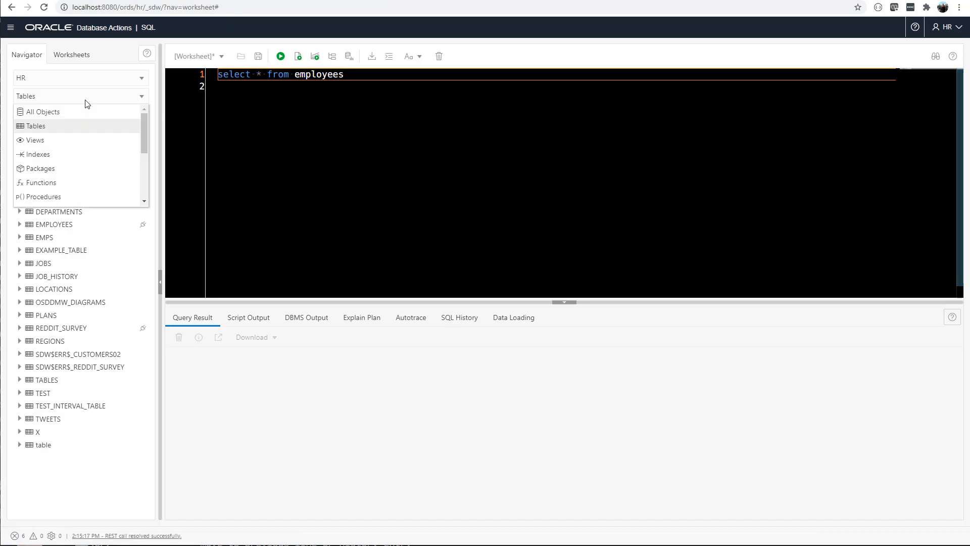
left_click(64, 145)
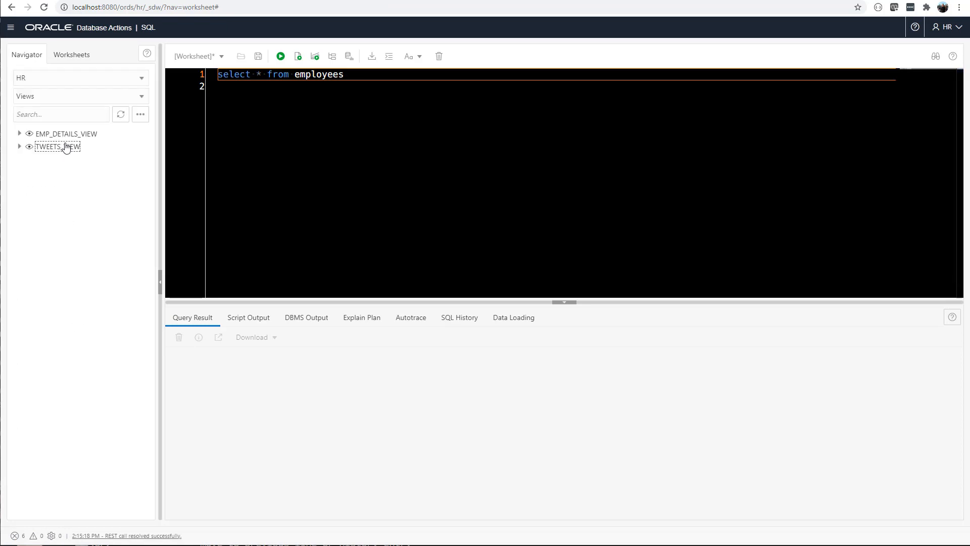
left_click(19, 147)
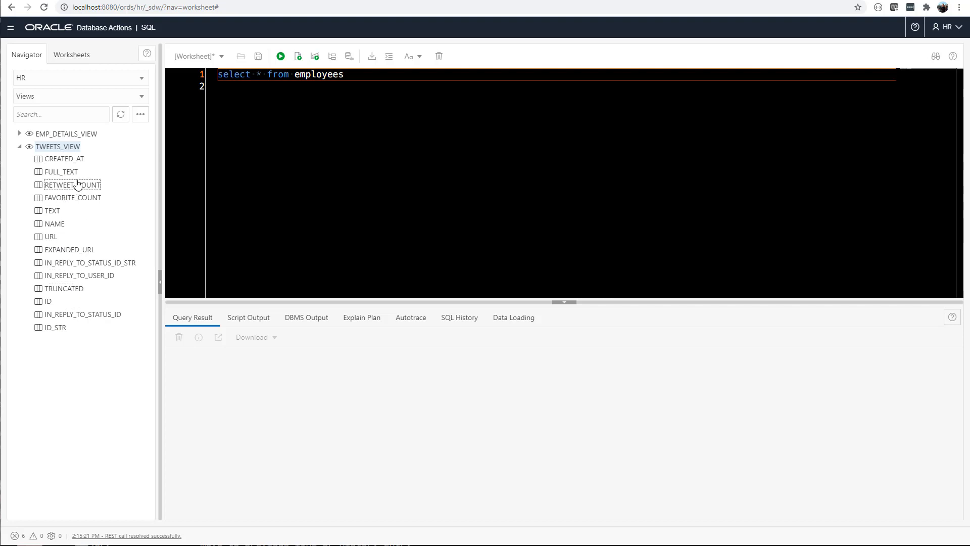
left_click_drag(347, 75, 205, 76)
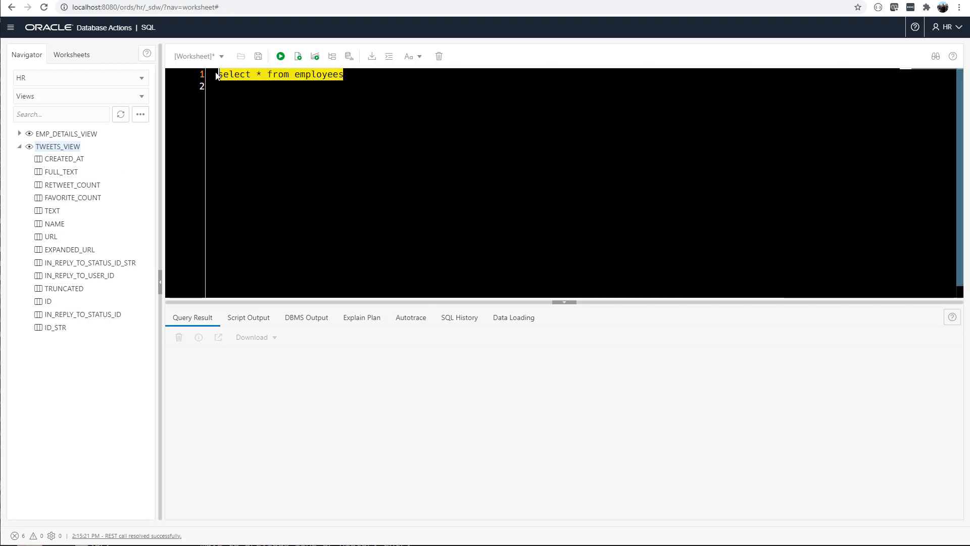
Go to Charts and start a new chart named My_New_Chart with the description "whatever".
left_click(11, 28)
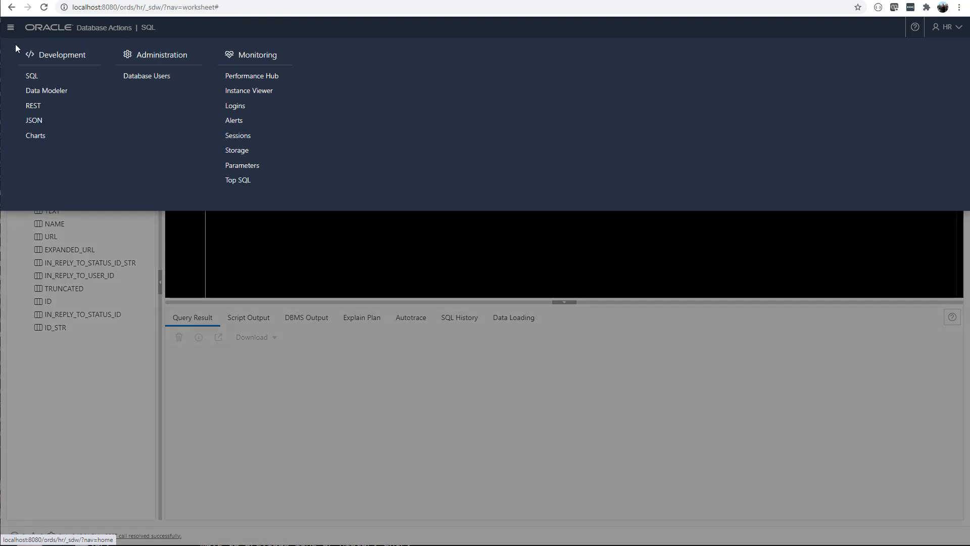
left_click(35, 135)
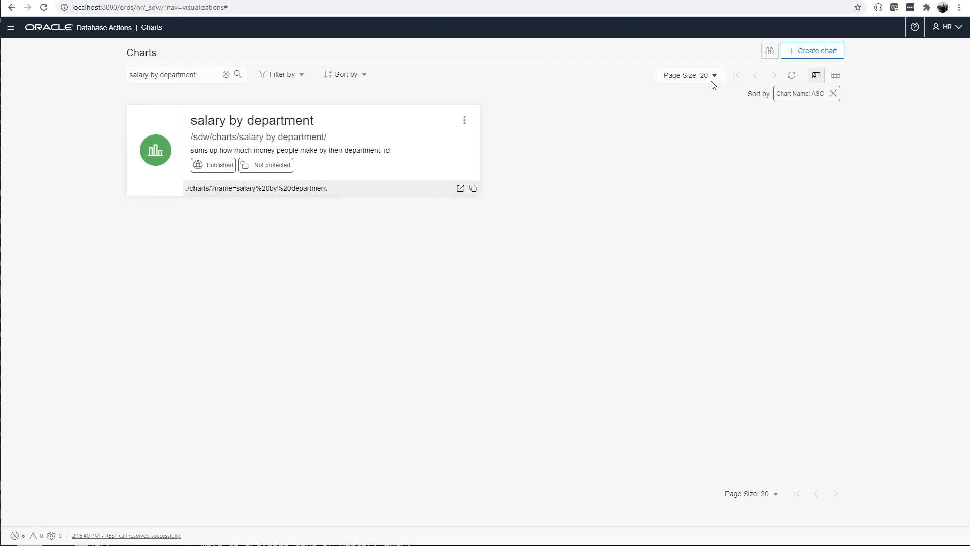
left_click(799, 50)
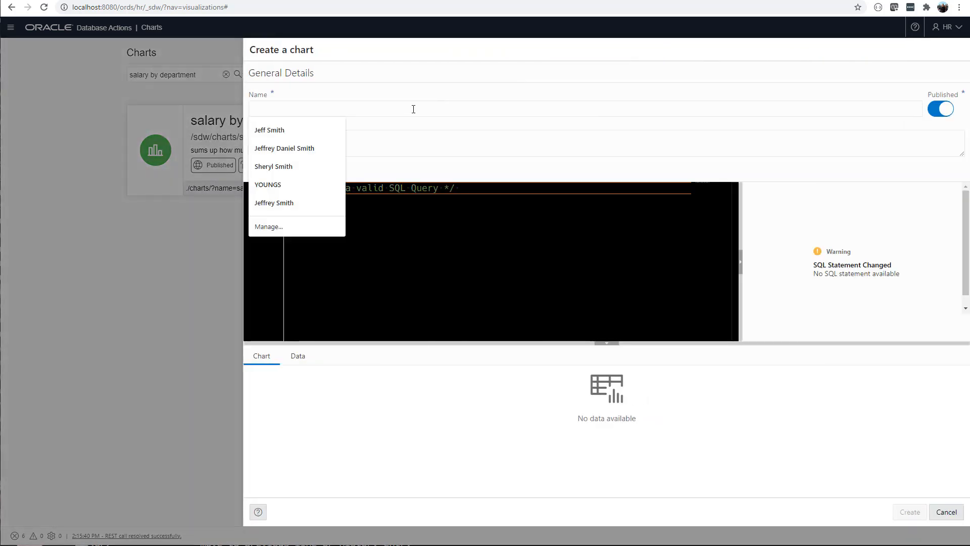
type("d")
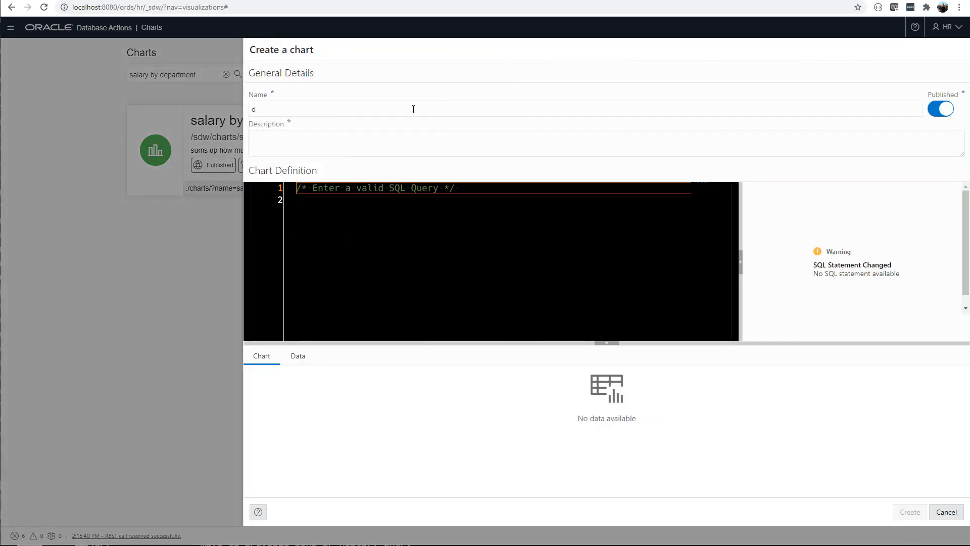
type("sjMy_New_Chart")
key("Tab")
key("Tab")
type("wha")
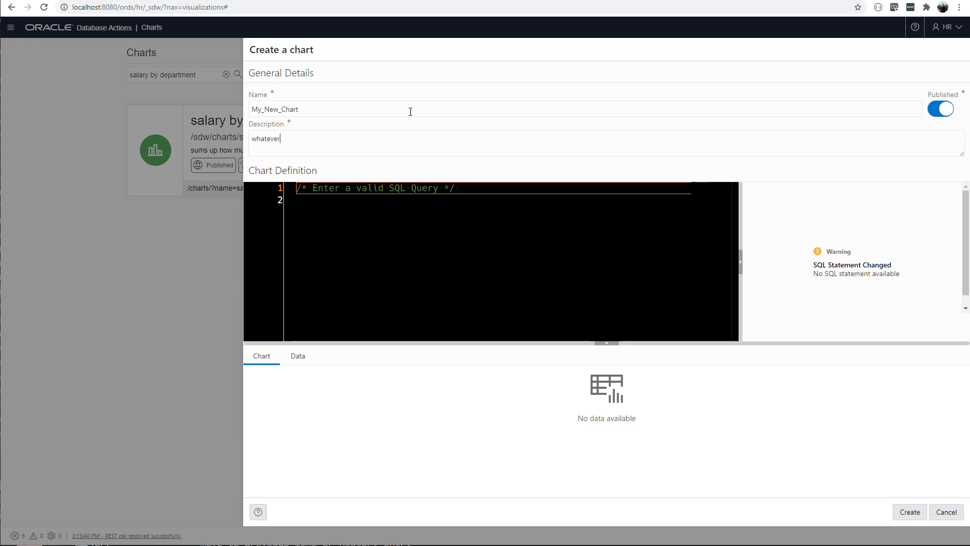
Enter the chart's query: avg(salary) and DEPARTMENT_ID from EMPLOYEES, grouped by DEPARTMENT_ID, having avg(salary) > 2500, order by 1 DESC.
left_click(367, 206)
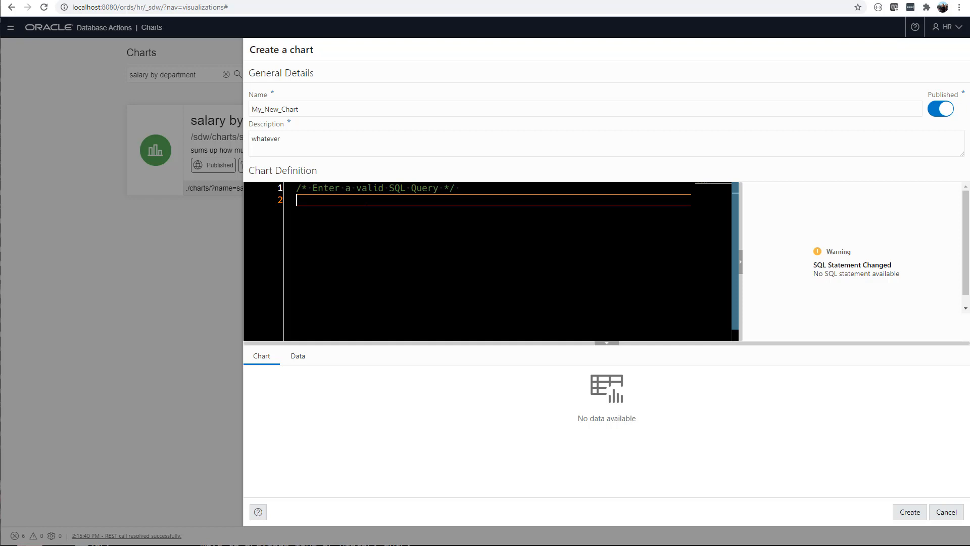
type("e")
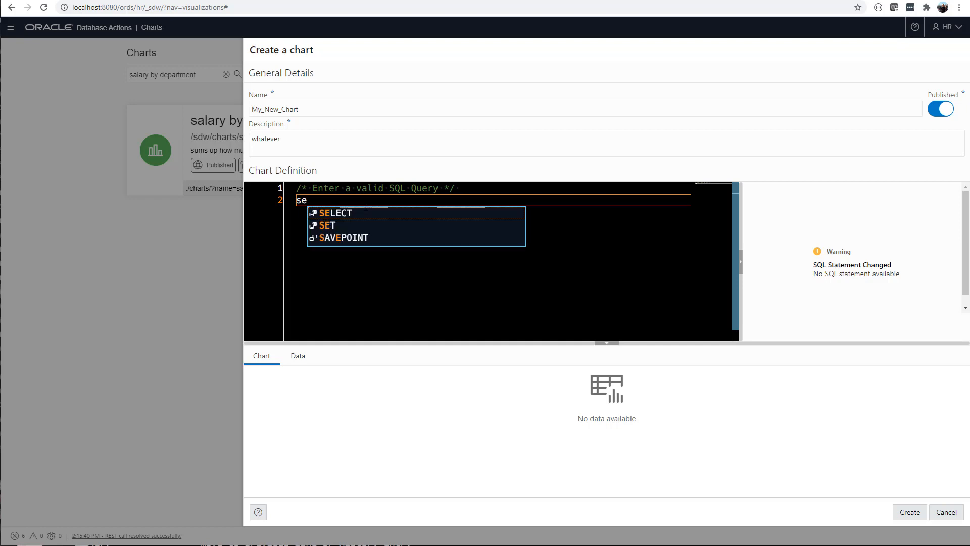
type("lect av")
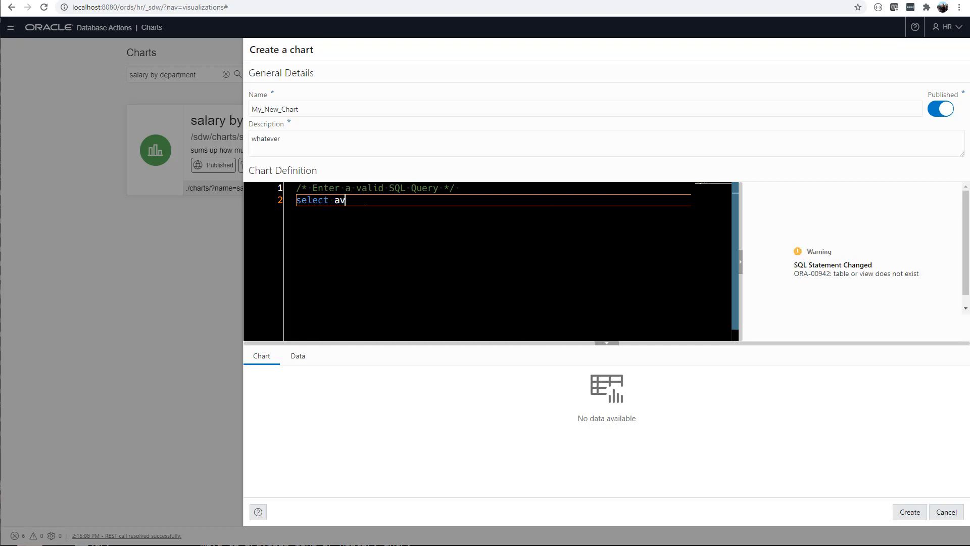
type("g(salary), departme")
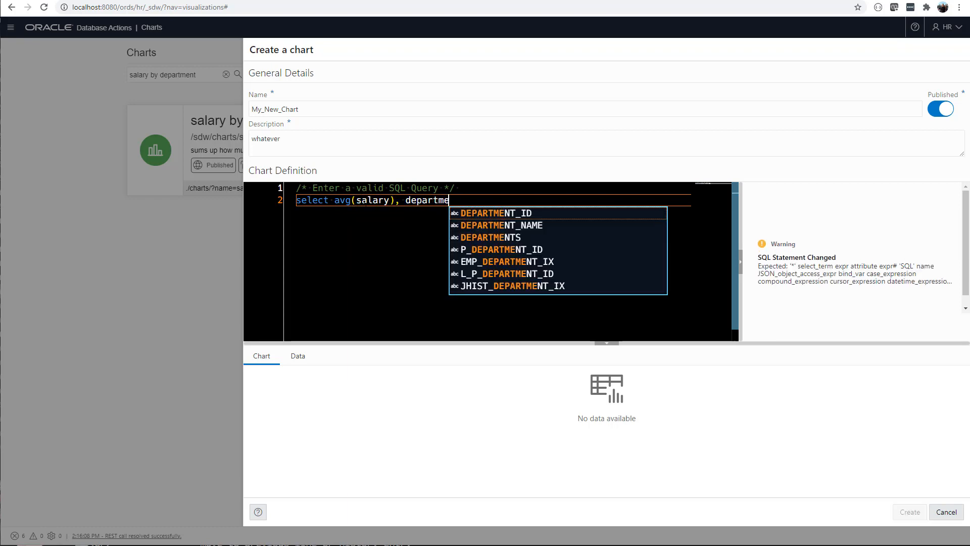
type("nt_id")
key("Return")
type("f")
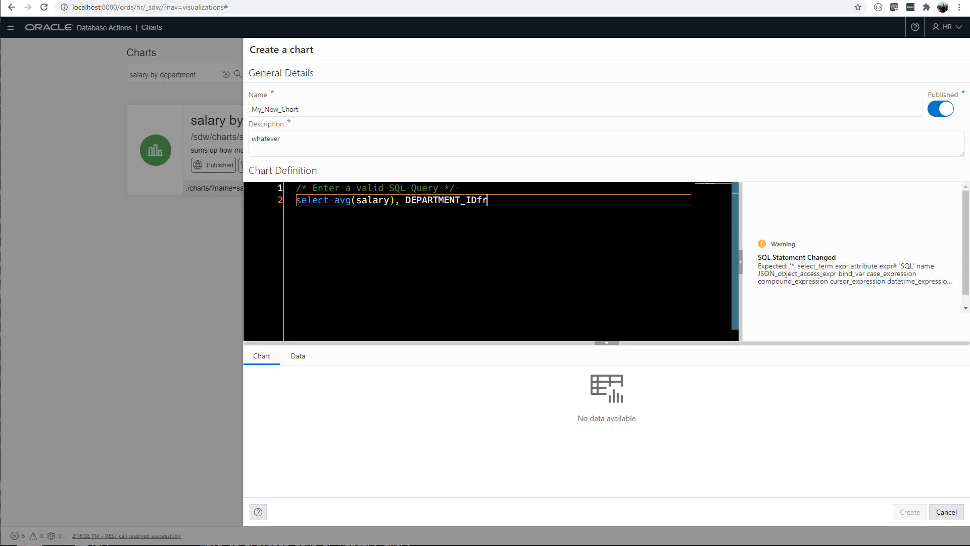
key("Return")
type("from EMPLOYEES")
key("Return")
type("group by DEPARTMENT_ID")
key("Return")
type("having avg(salary) > 2500")
key("Return")
type("order by 1 DESC")
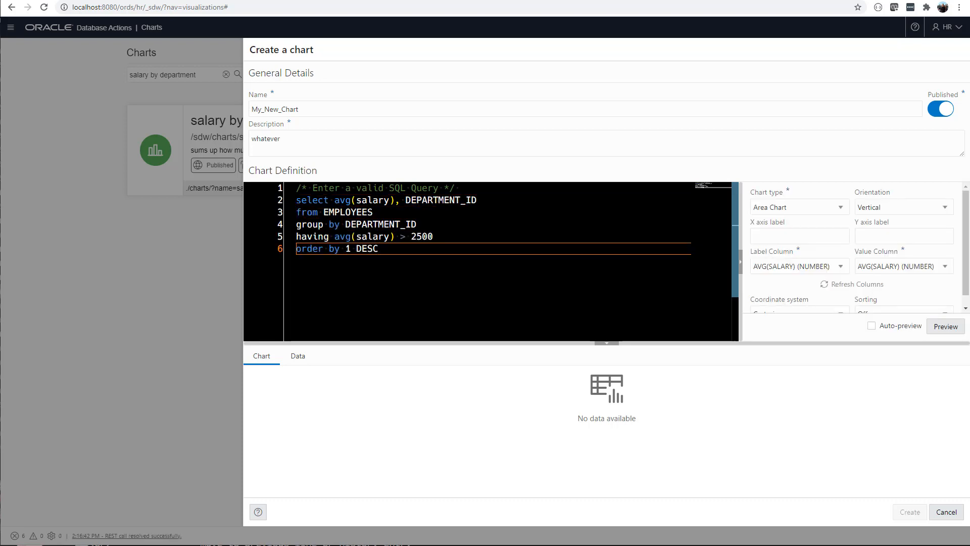
Set the chart's label column to DEPARTMENT_ID (NUMBER) and preview the area chart.
left_click(842, 268)
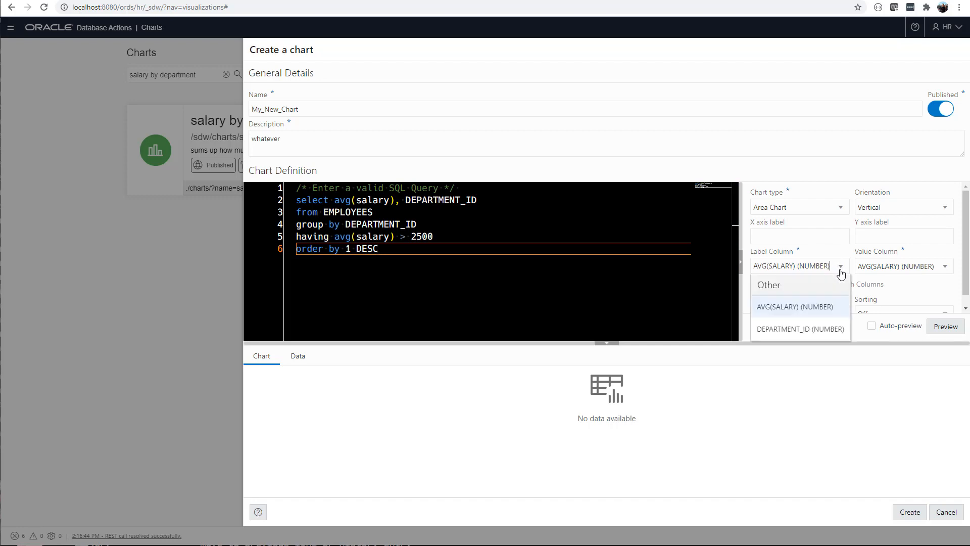
left_click(810, 332)
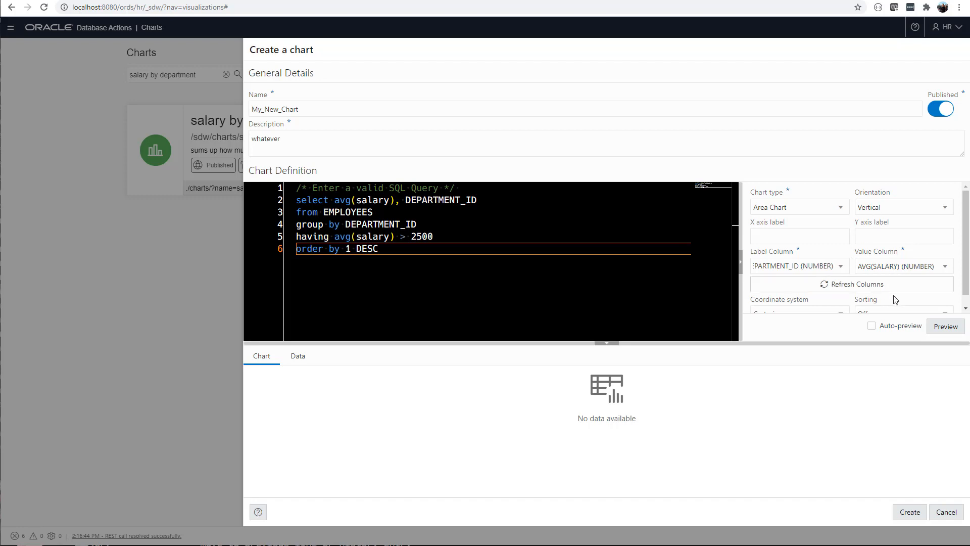
left_click(945, 327)
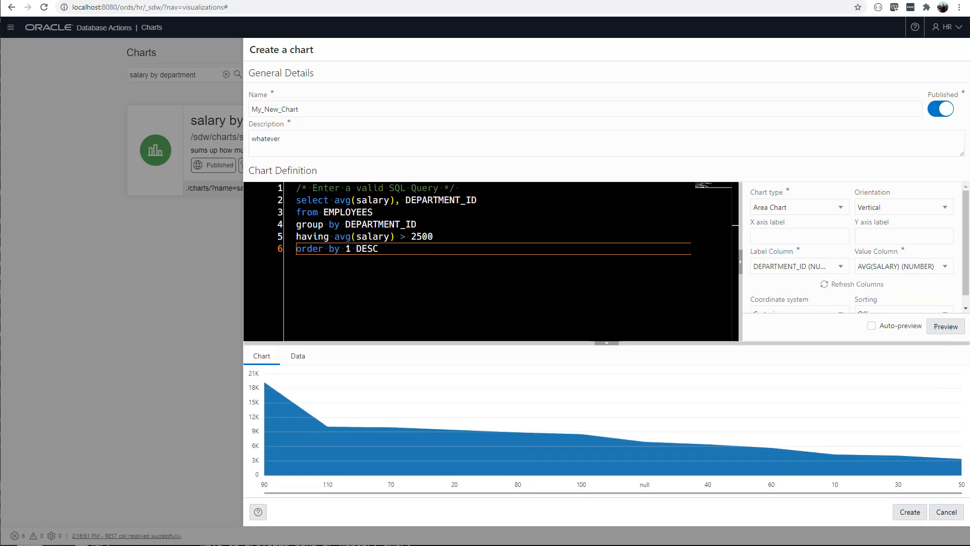
Change the chart type to Line Chart with Horizontal orientation and preview the result.
left_click(800, 208)
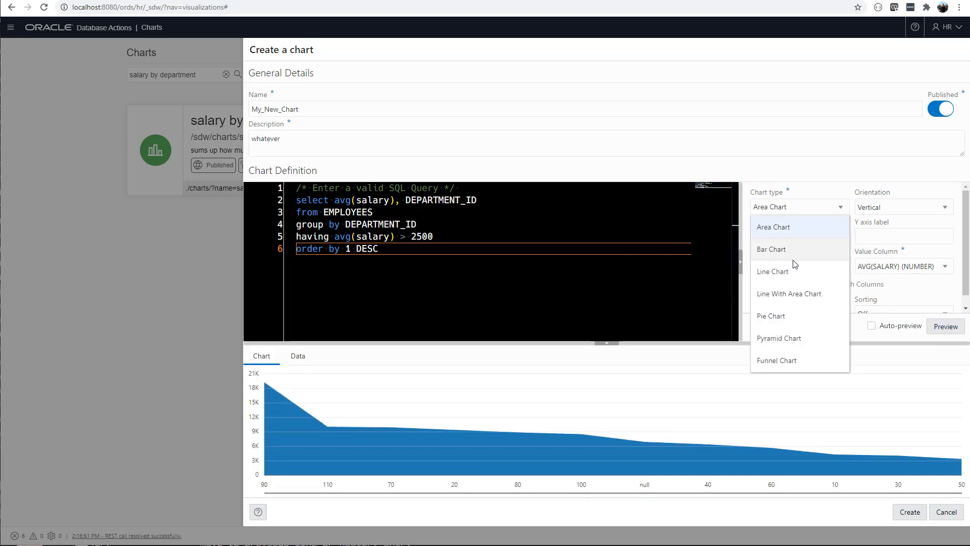
left_click(796, 272)
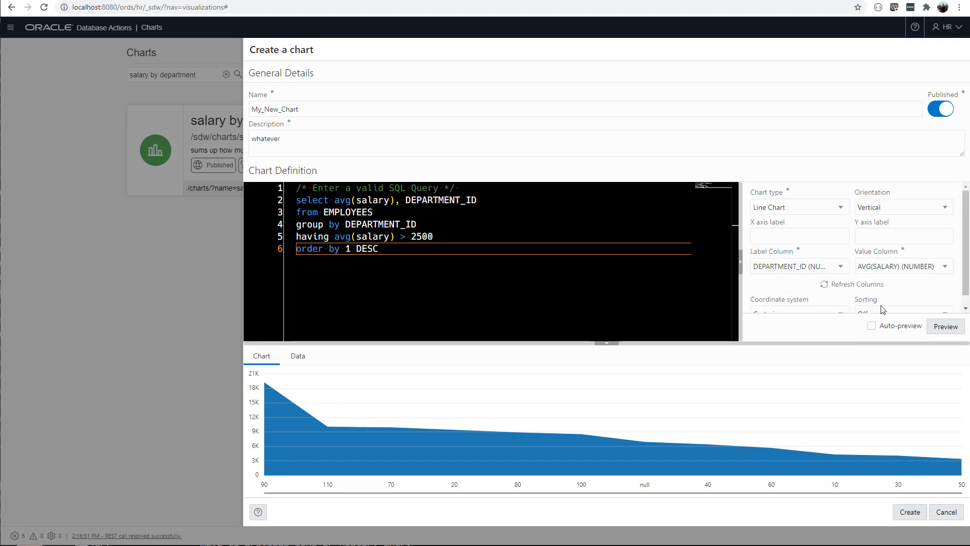
left_click(945, 326)
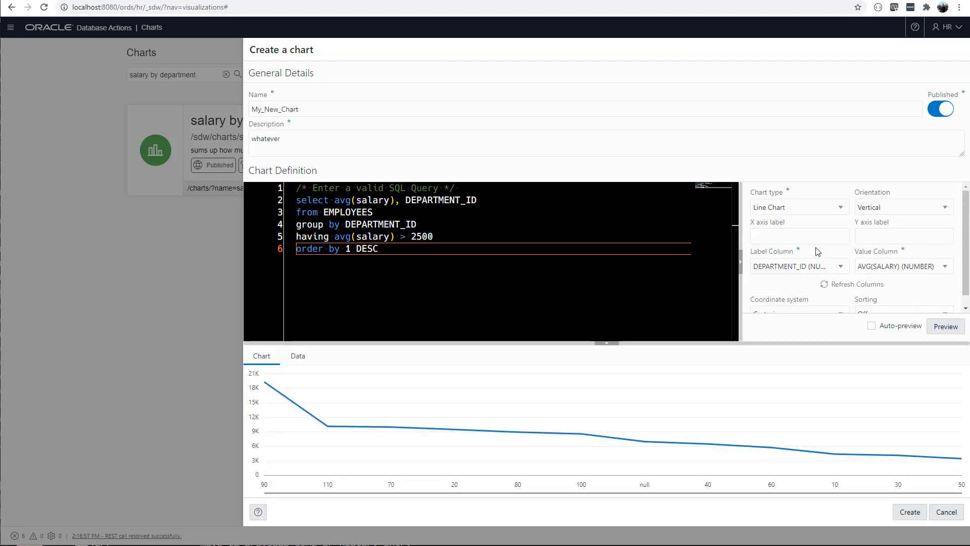
left_click(822, 210)
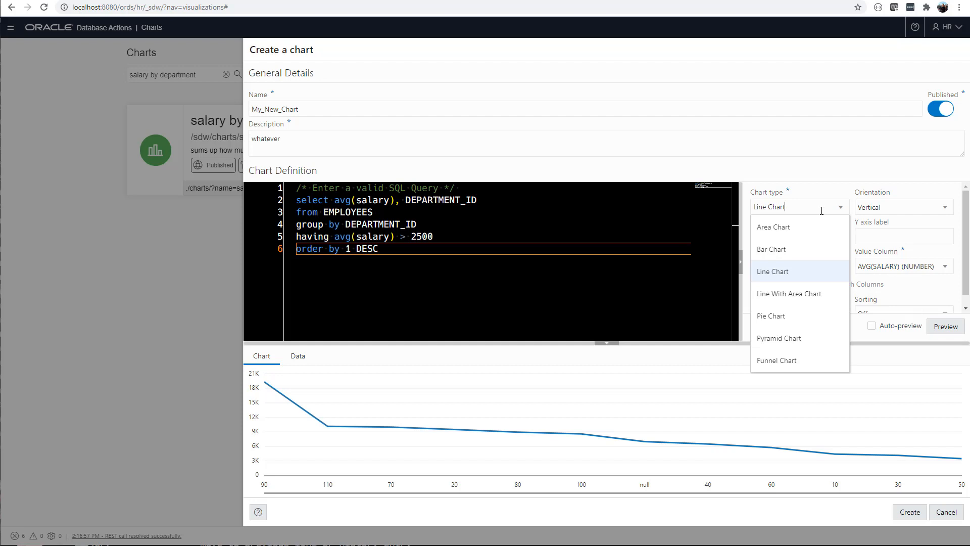
left_click(869, 209)
left_click(870, 247)
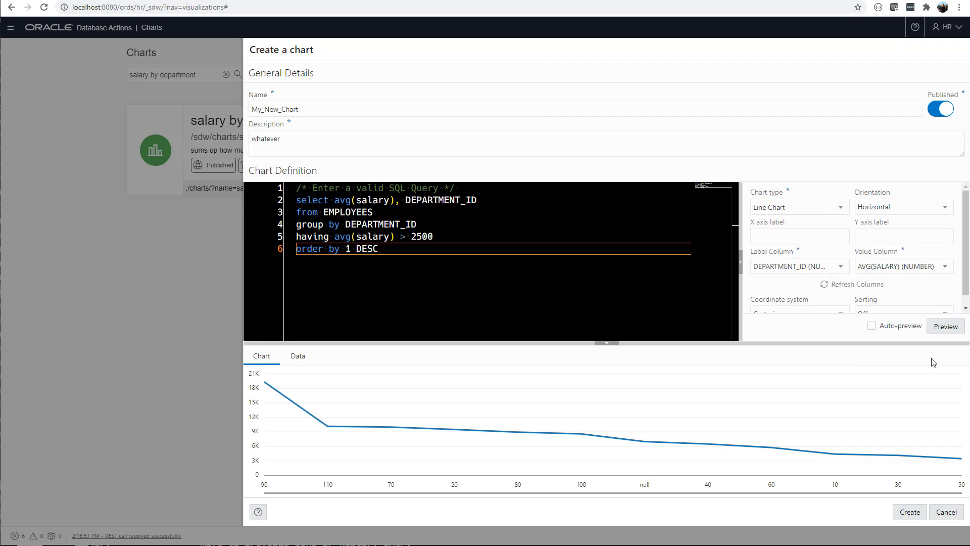
left_click(943, 328)
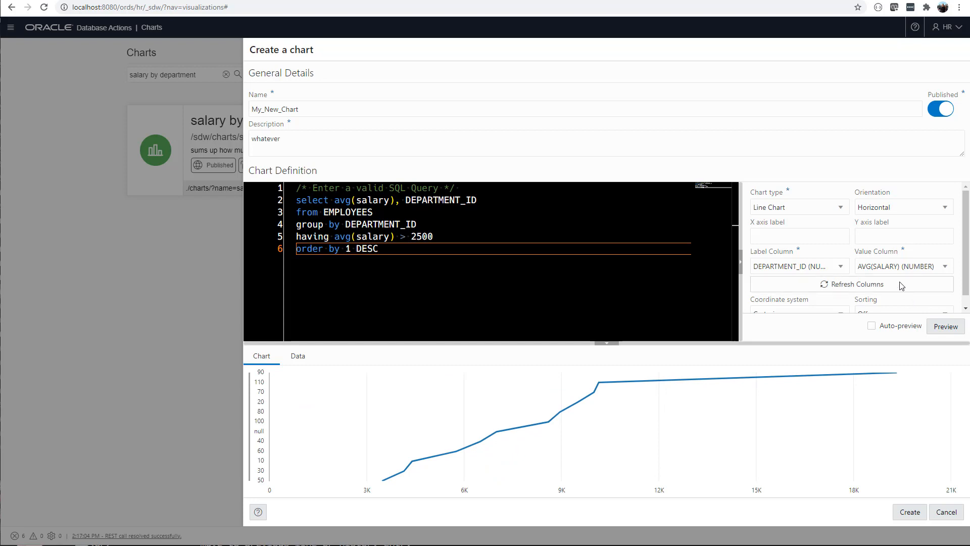
Create the chart from the current definition and clear the search filter on the chart list.
scroll(902, 285, "down", 1)
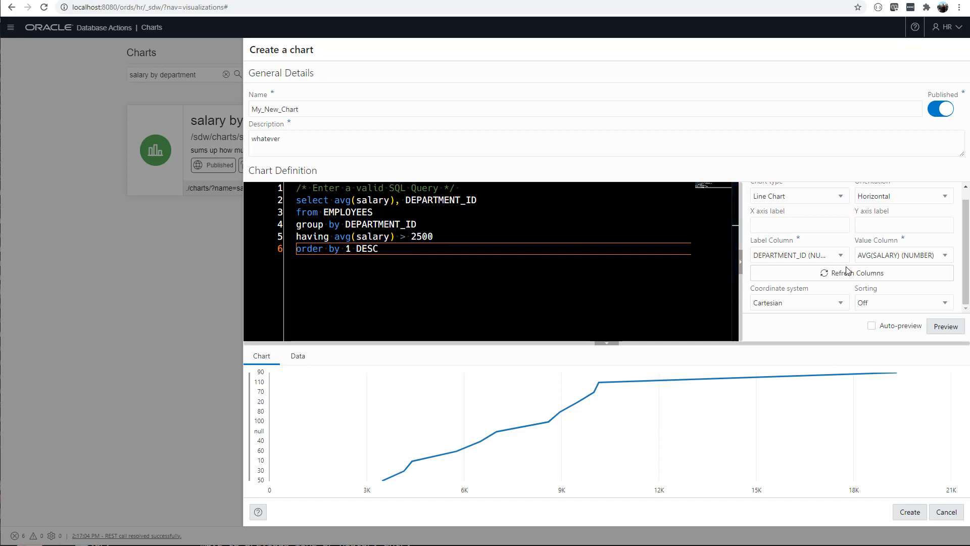
scroll(847, 268, "up", 1)
scroll(847, 268, "down", 1)
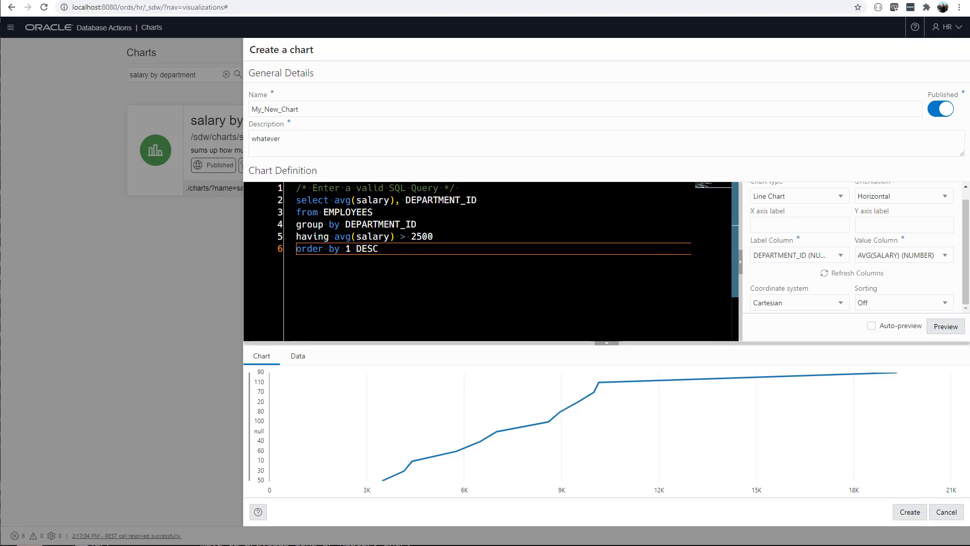
left_click(910, 512)
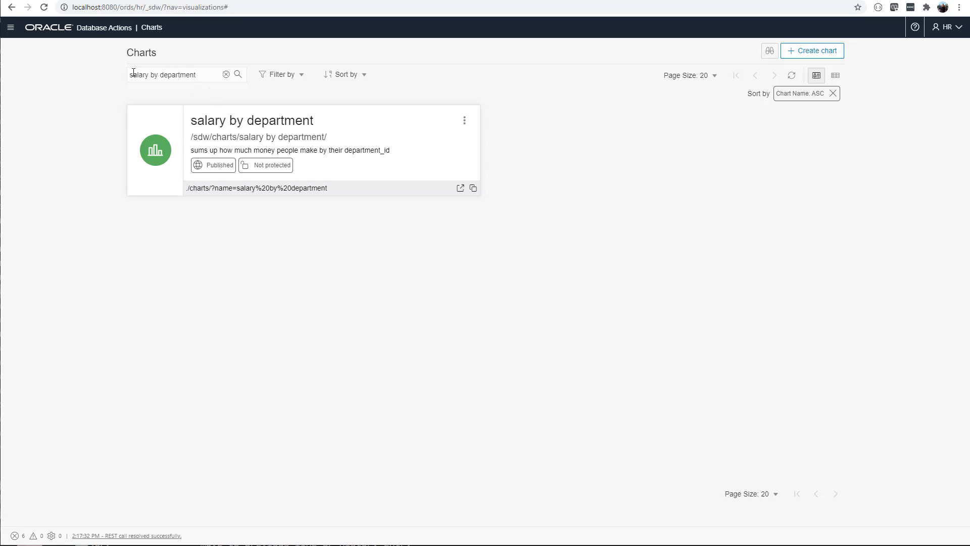
left_click(225, 75)
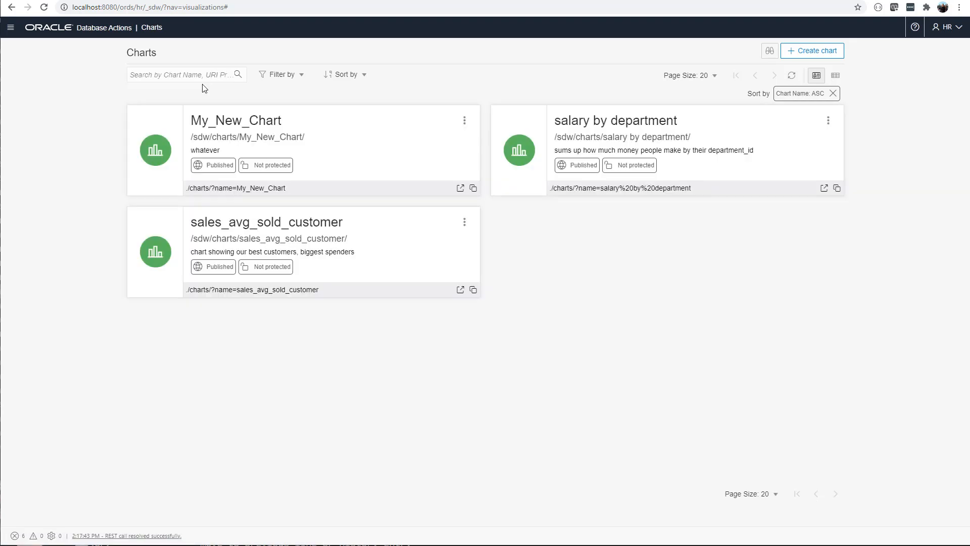
View the published sales_avg_sold_customer chart on its own page, then return to the chart list.
left_click(465, 221)
left_click(488, 242)
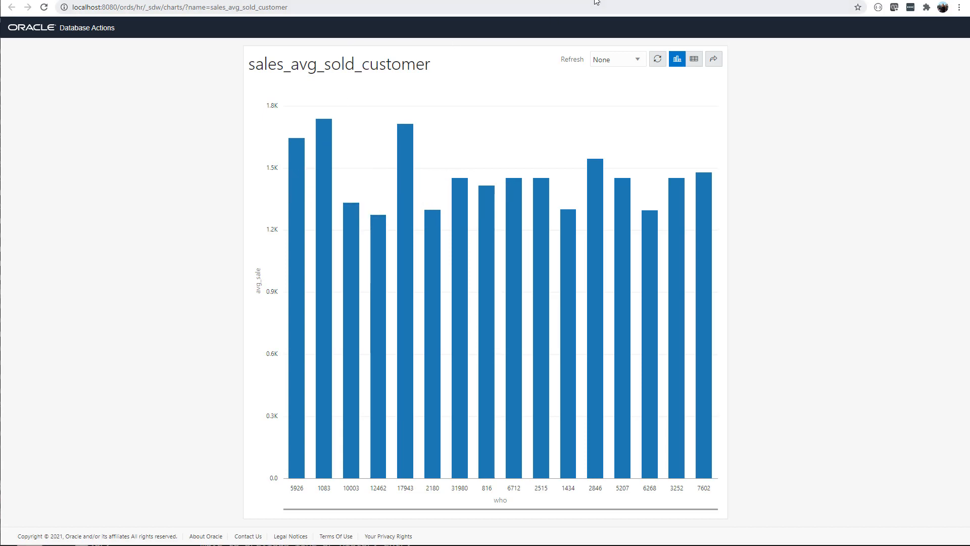
key("ctrl+w")
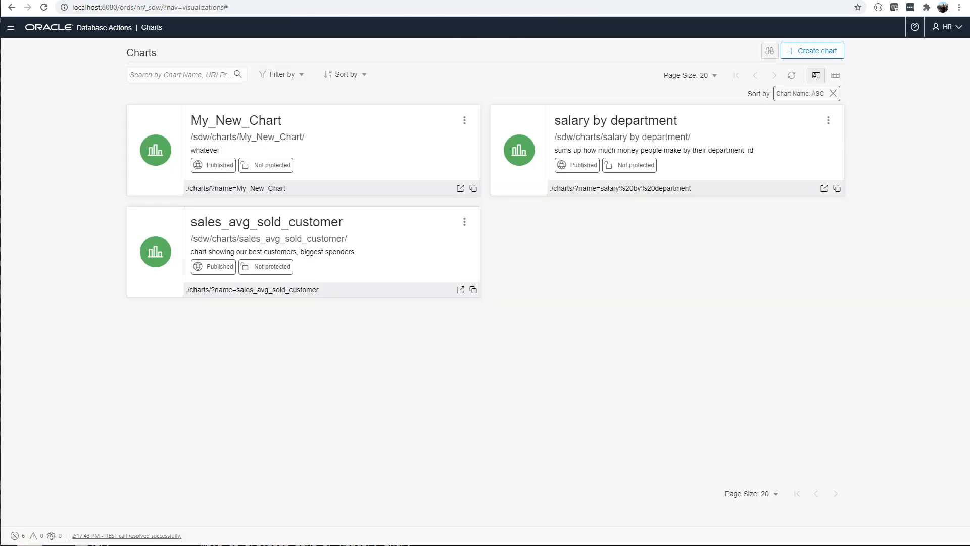
Go to Database Users and start a new user named YOUTUBE, entering and confirming the account password.
left_click(11, 29)
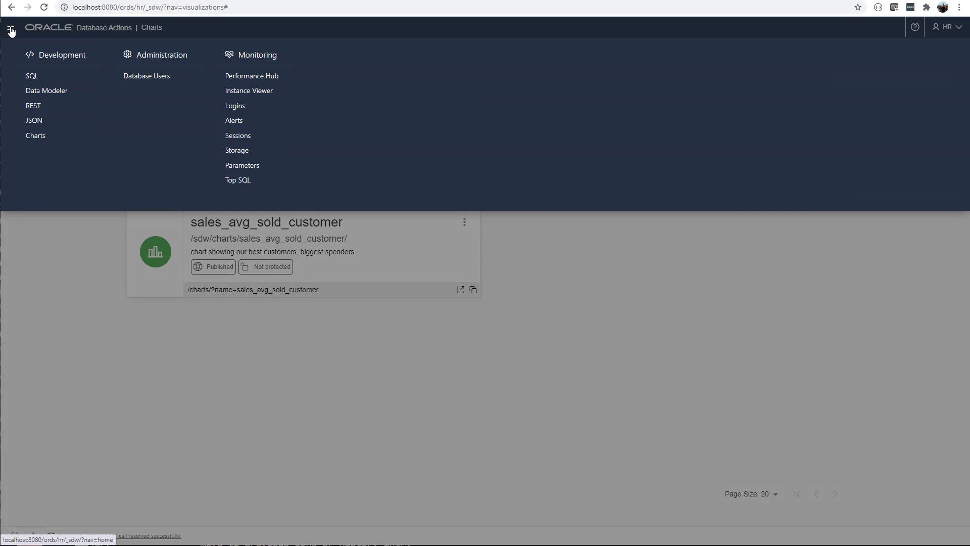
left_click(145, 79)
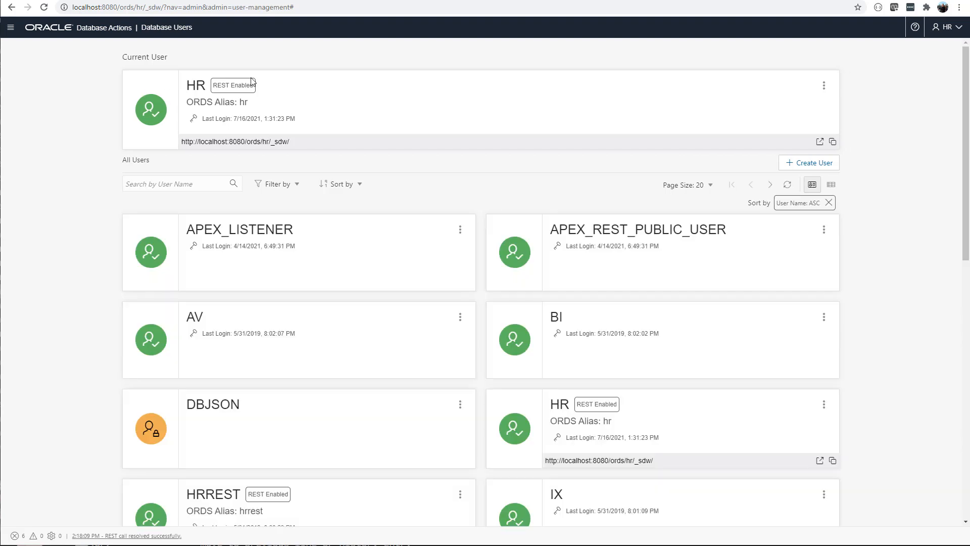
left_click(807, 165)
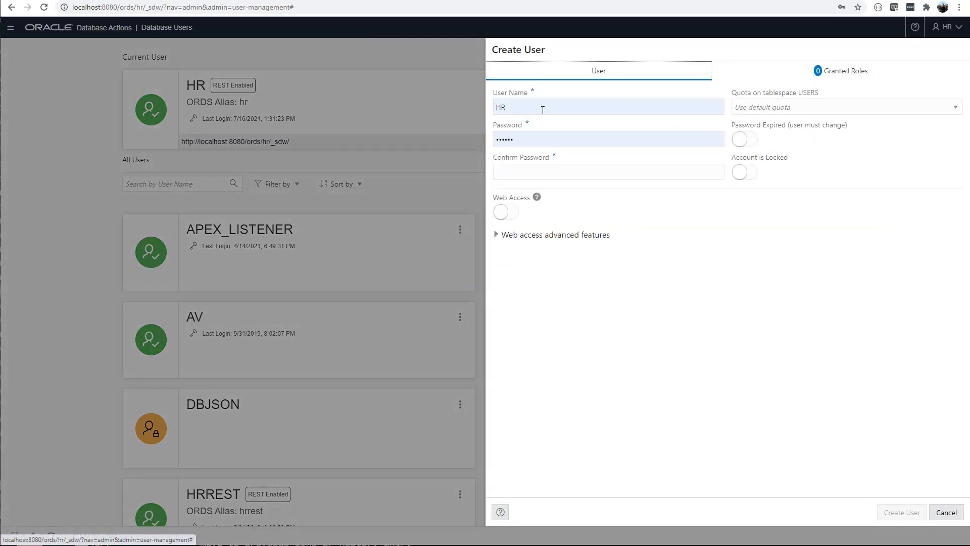
left_click_drag(543, 110, 496, 107)
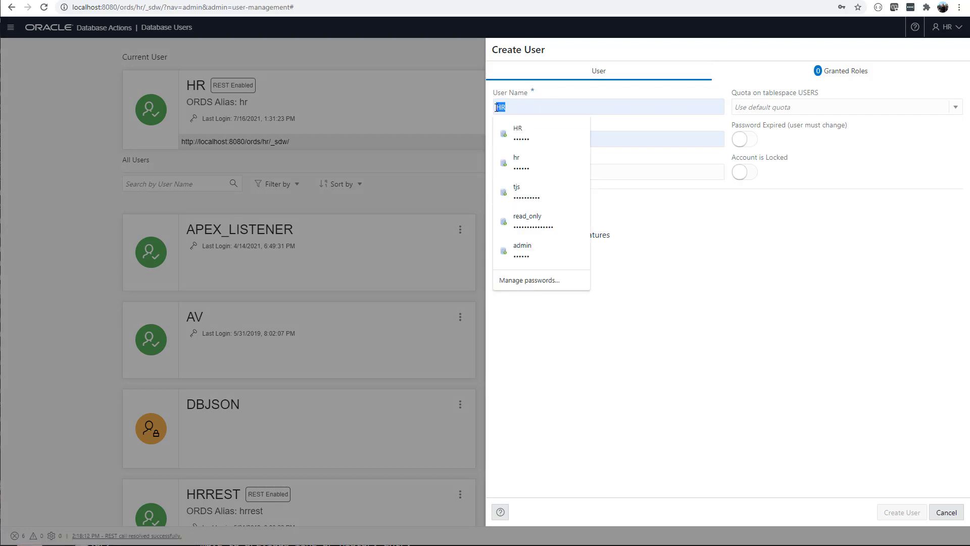
type("YOUTUBE")
key("Tab")
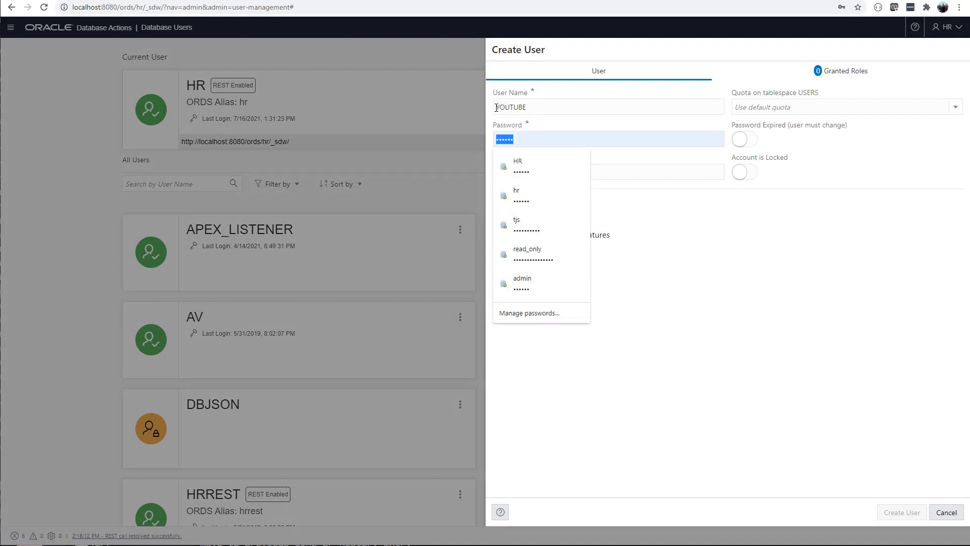
type("••••••")
key("Tab")
type("••••••")
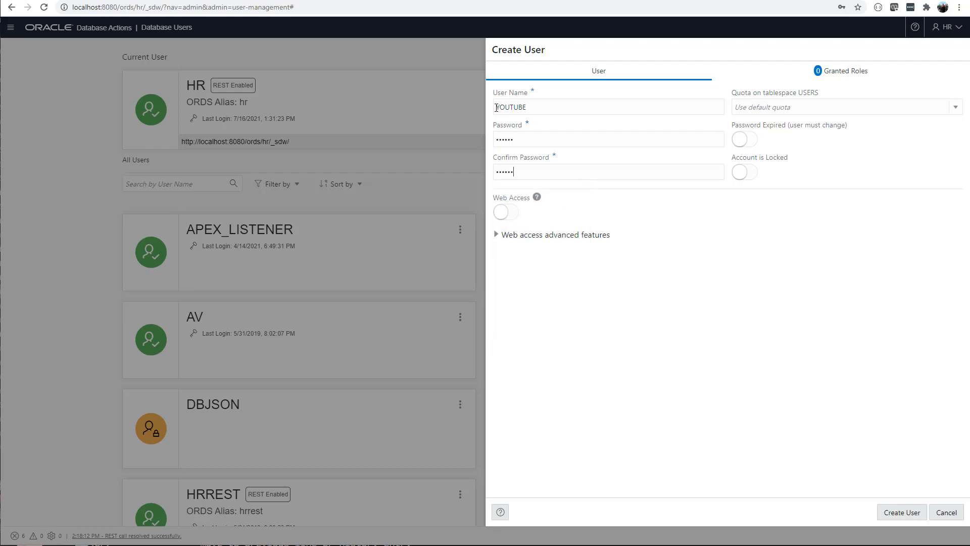
Set the new user's quota on tablespace USERS to 25M and enable web access.
left_click(767, 108)
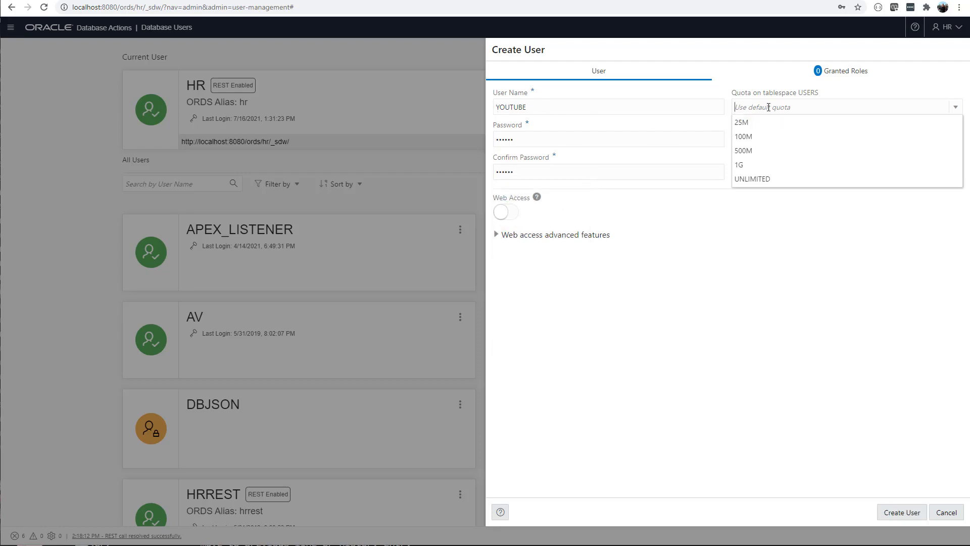
left_click(757, 131)
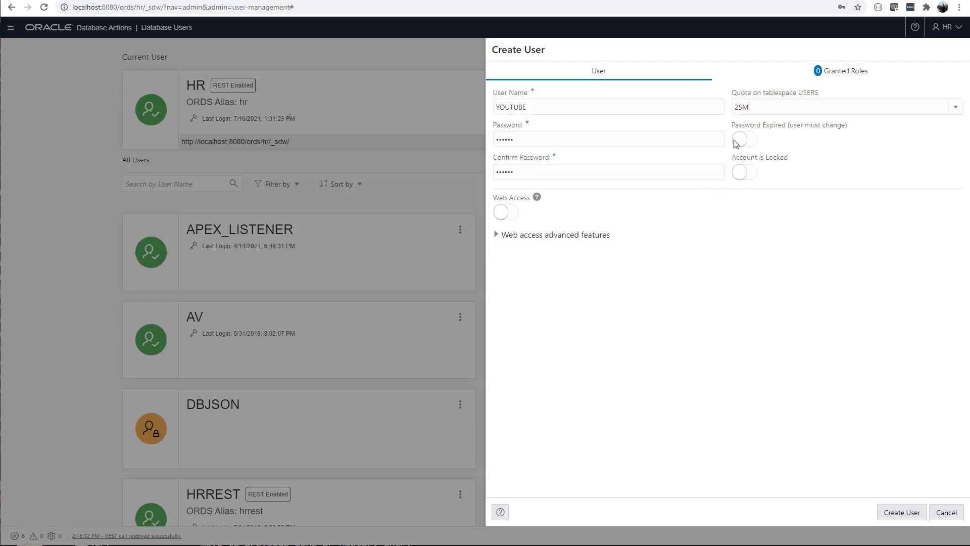
left_click(501, 213)
Review the roles granted to the new user through the end of the list and create the user.
left_click(854, 74)
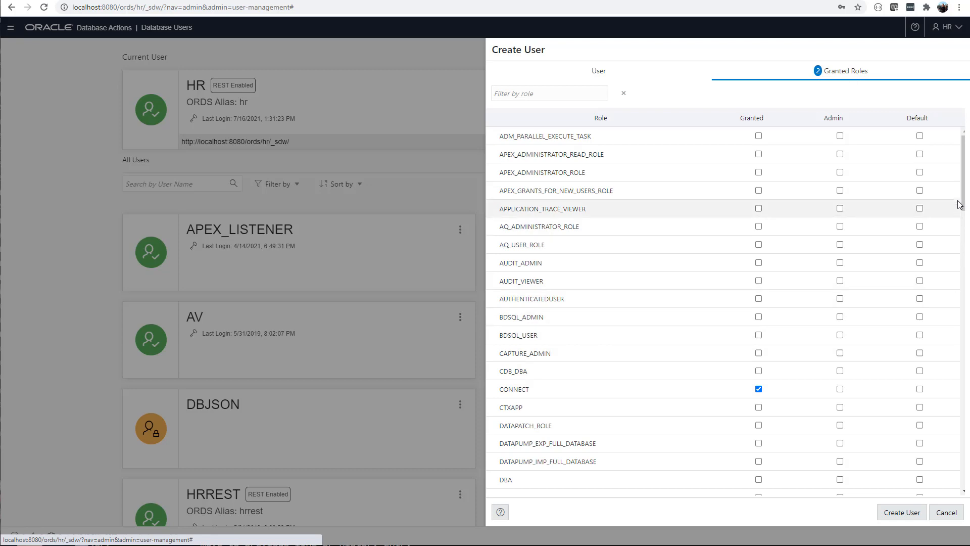
left_click_drag(960, 204, 962, 451)
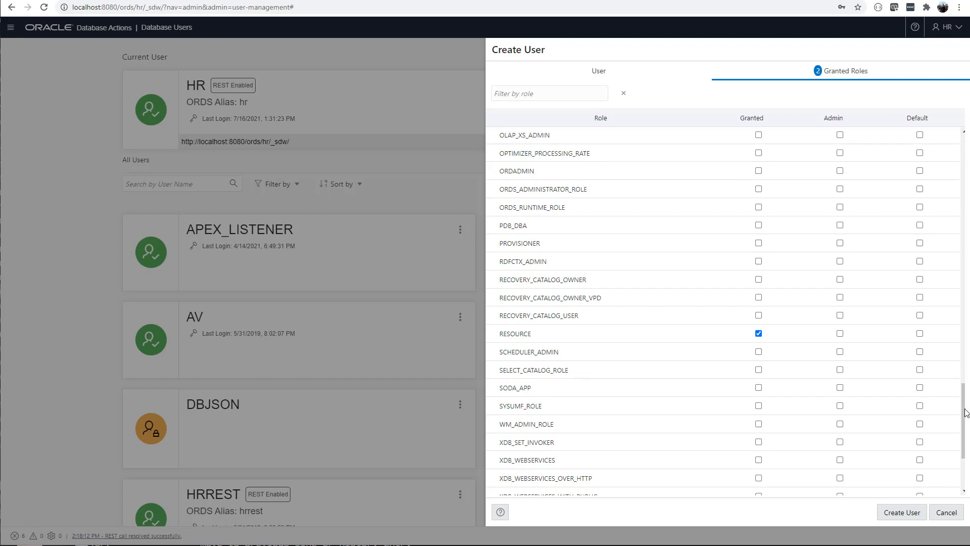
left_click_drag(966, 413, 967, 442)
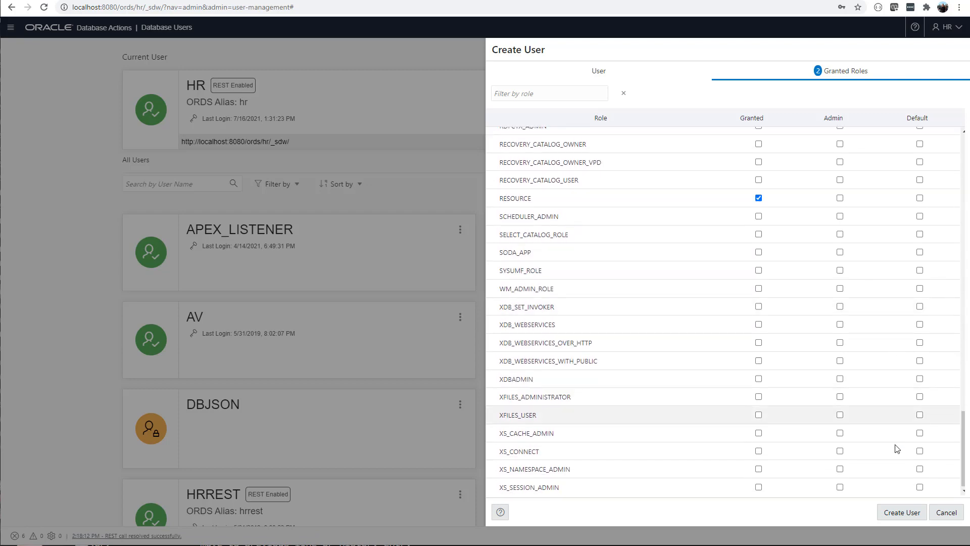
left_click(902, 512)
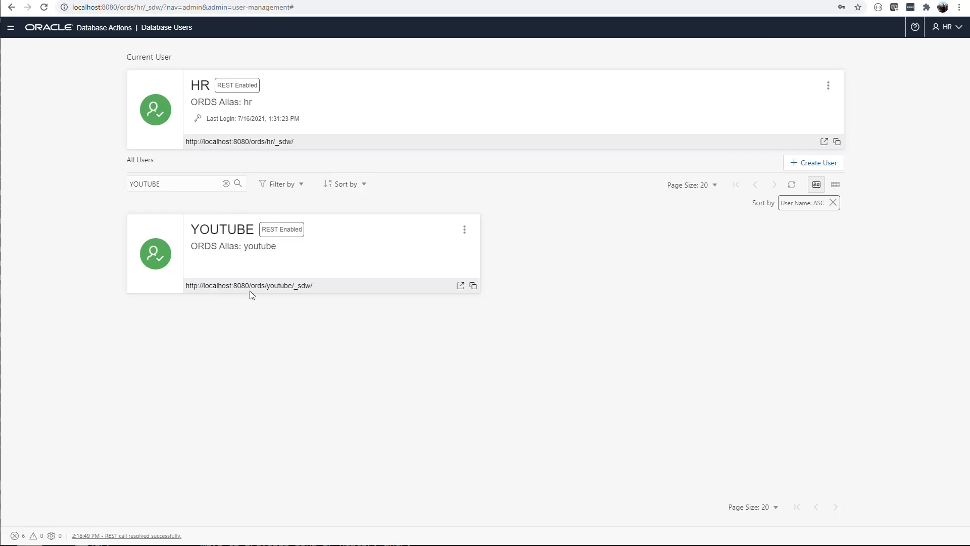
Copy the YOUTUBE user's Database Actions URL and open it in an incognito browser window.
triple_click(305, 285)
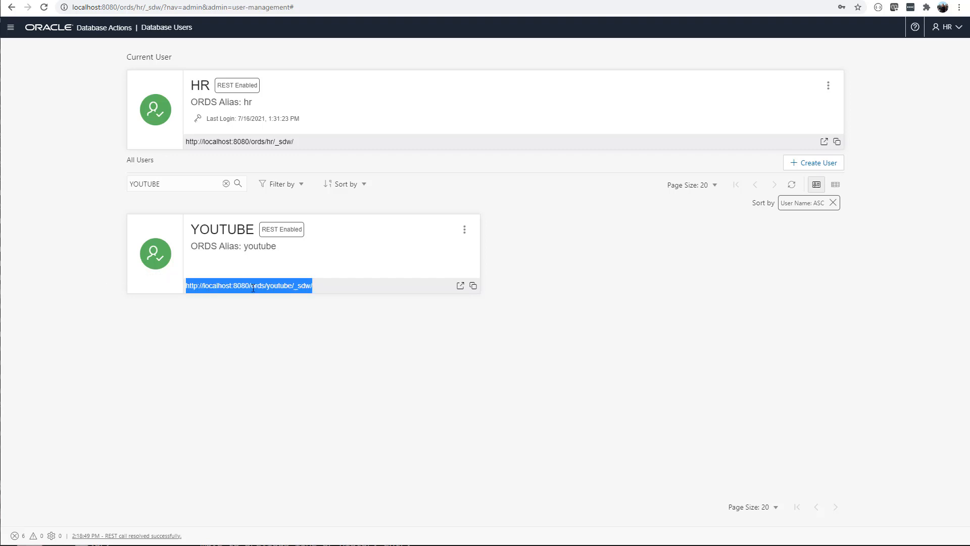
left_click(473, 286)
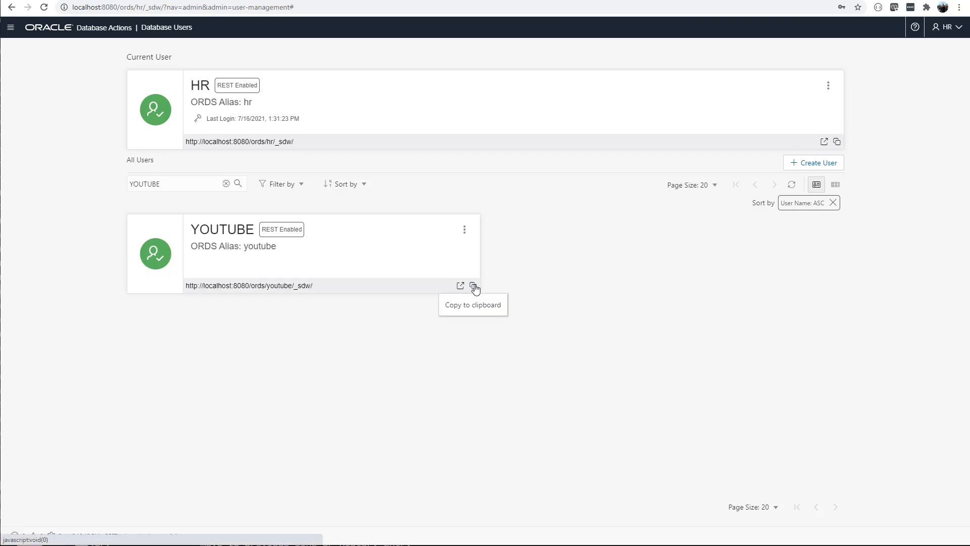
left_click(959, 7)
left_click(921, 48)
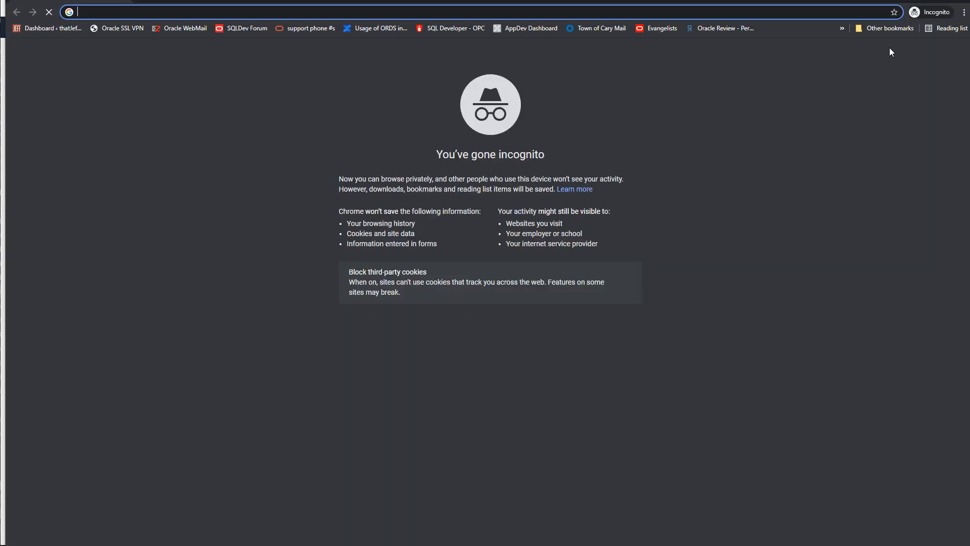
key("ctrl+v")
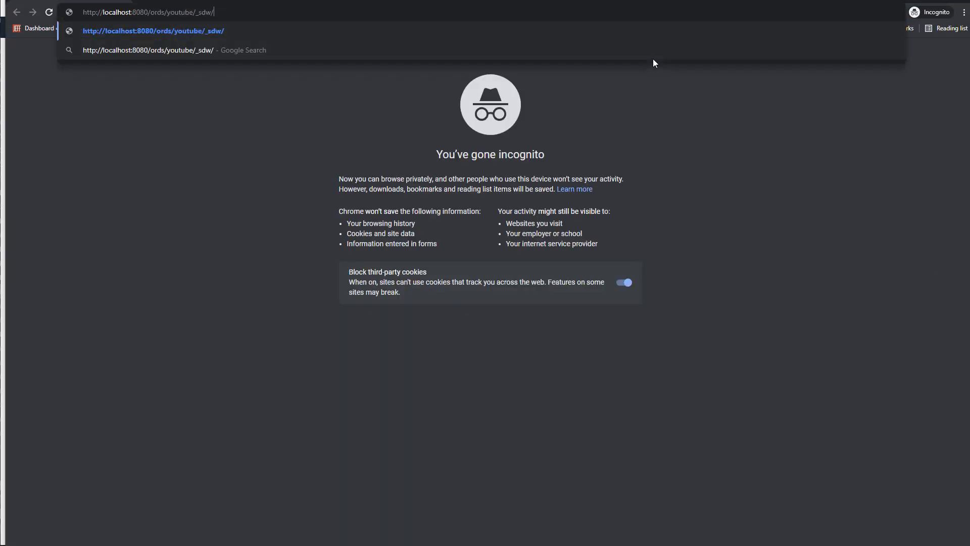
key("Return")
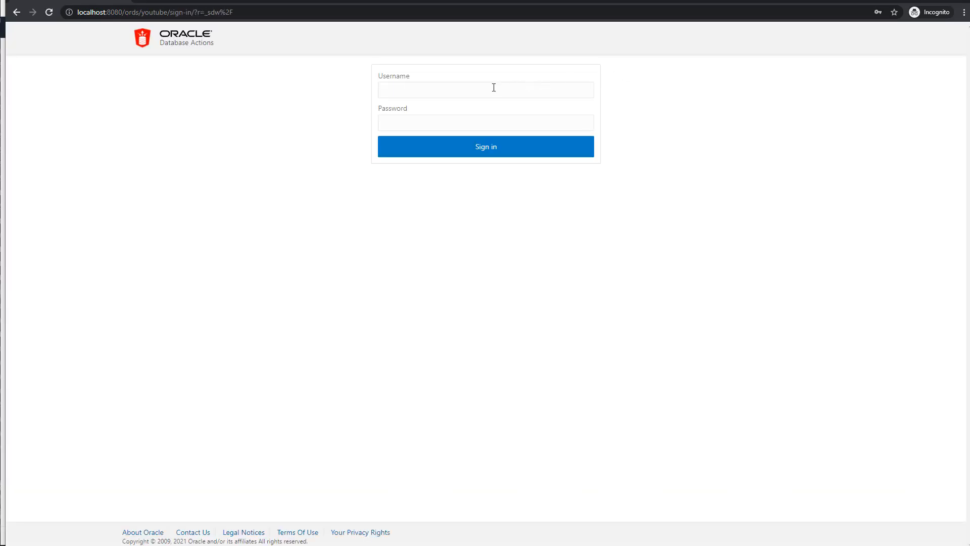
Sign in to Database Actions with the username youtube and the account password.
left_click(494, 87)
type("youtube")
key("Tab")
type("••••••")
left_click(457, 143)
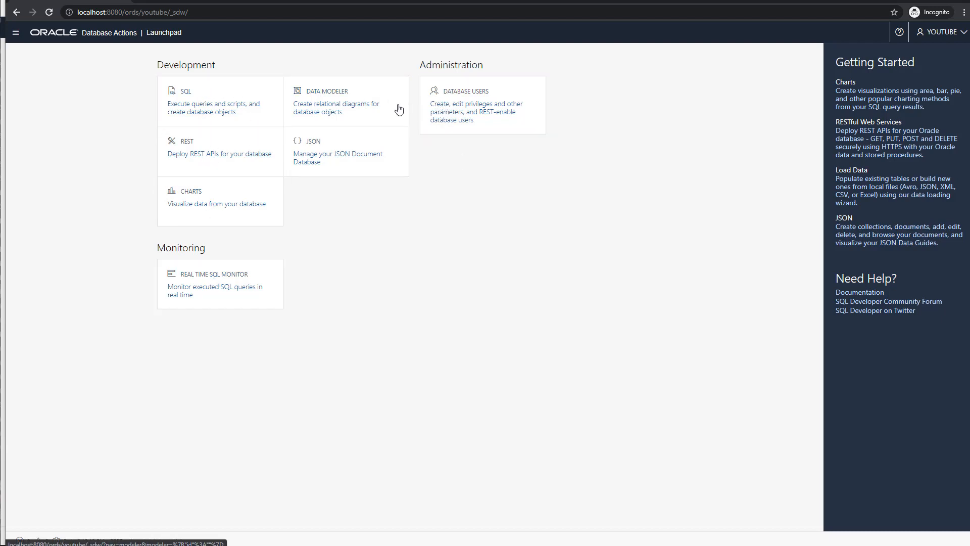
Go to Database Users and open the current user YOUTUBE for editing to examine its password fields.
left_click(478, 111)
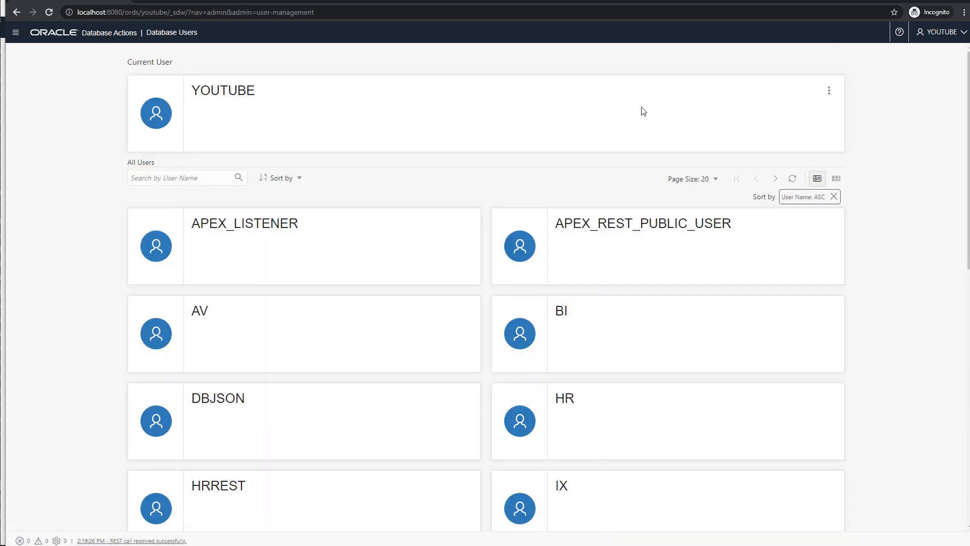
left_click(829, 91)
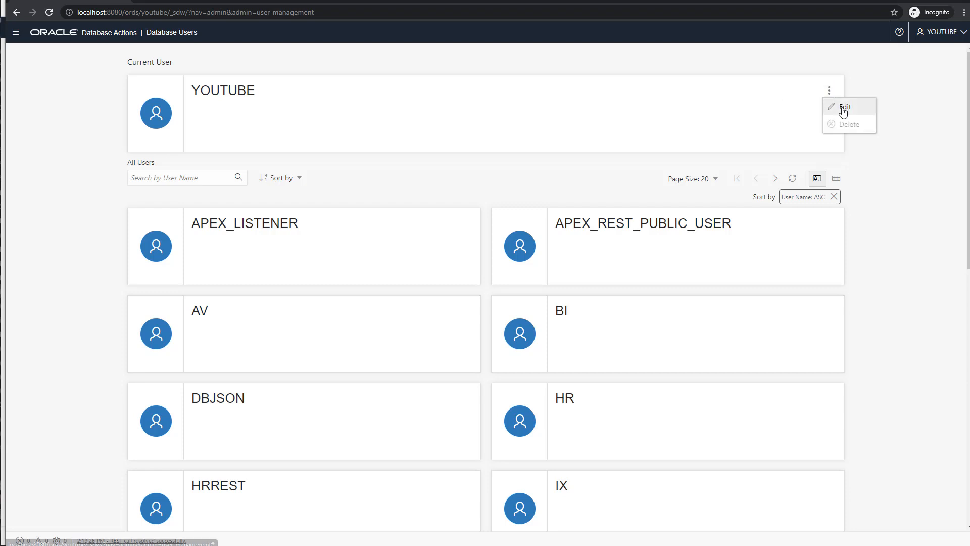
left_click(842, 111)
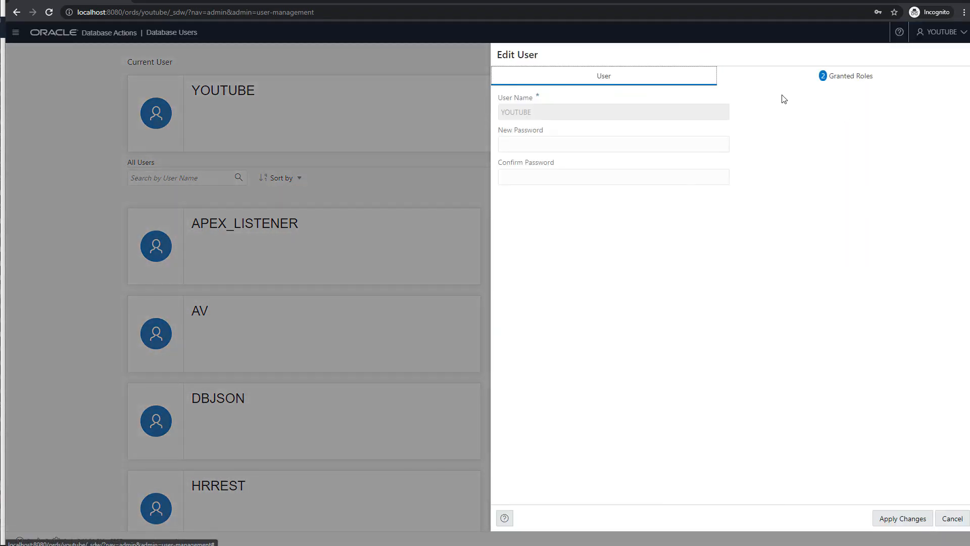
left_click(550, 140)
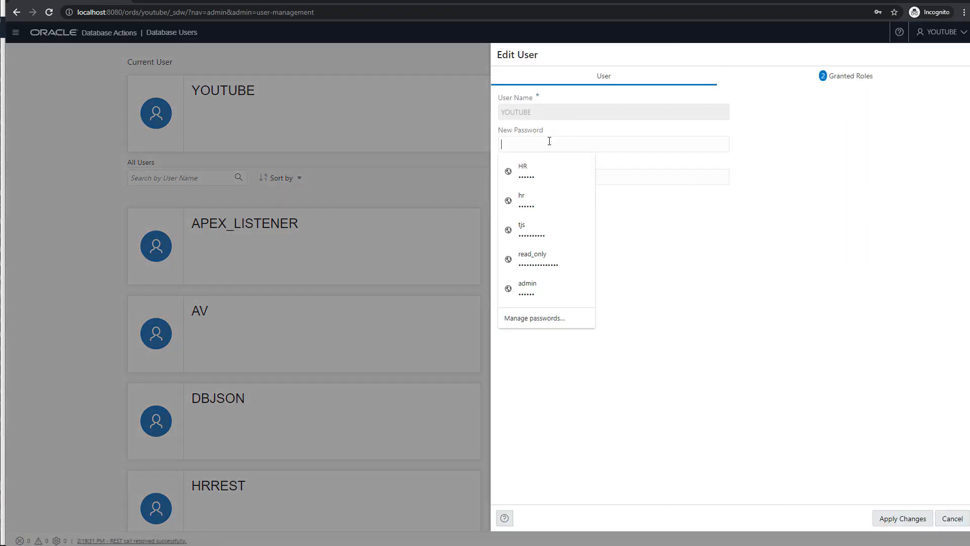
left_click(767, 132)
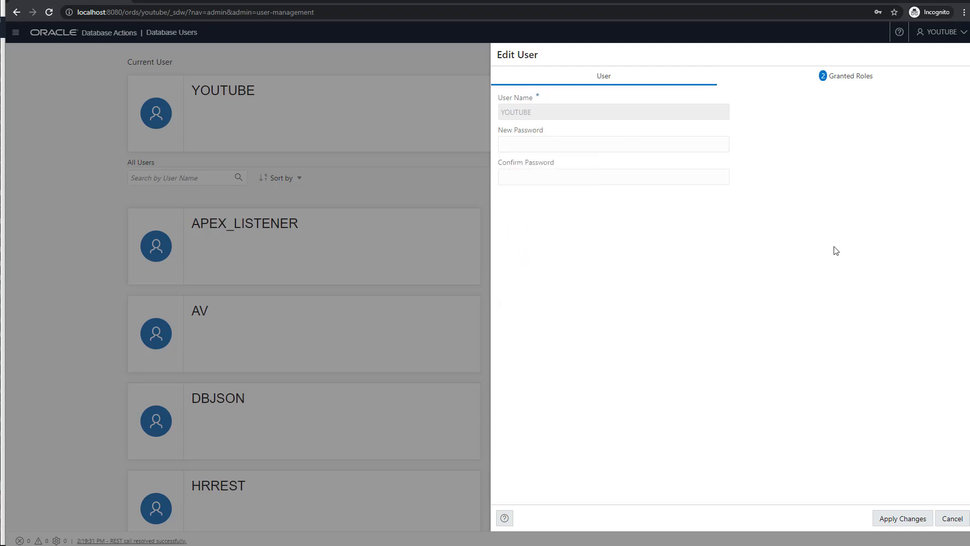
Cancel editing the YOUTUBE user, return to HR's Database Users page, clear the user name search and review all user cards.
left_click(951, 516)
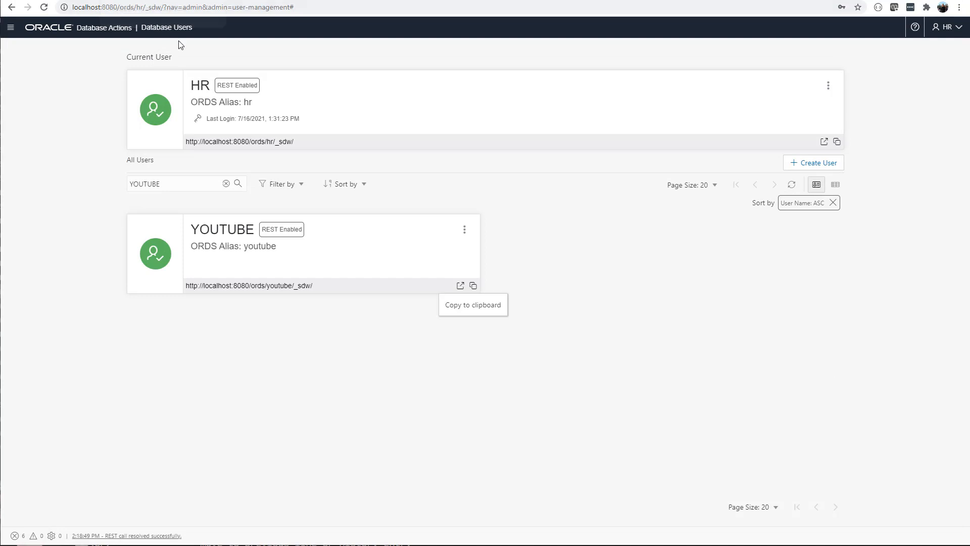
left_click(226, 184)
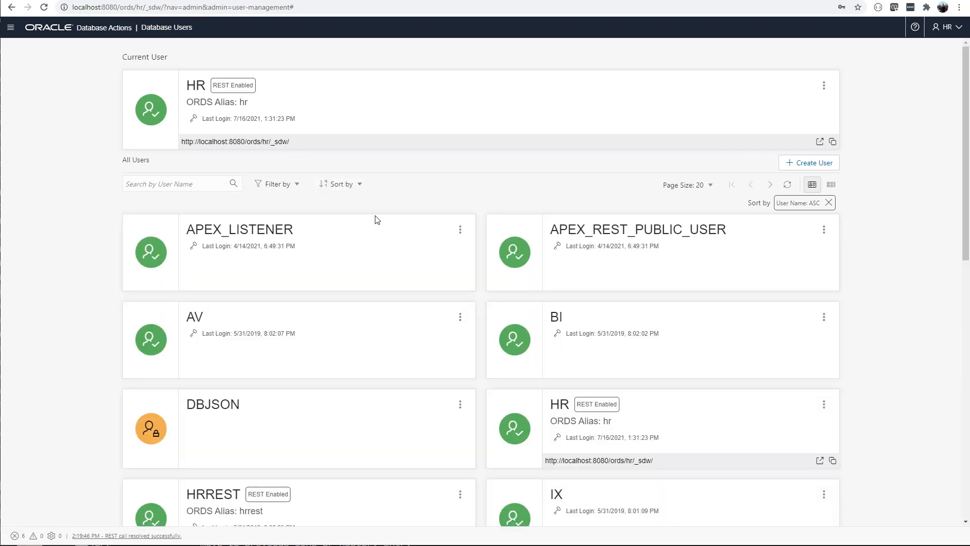
scroll(293, 186, "down", 5)
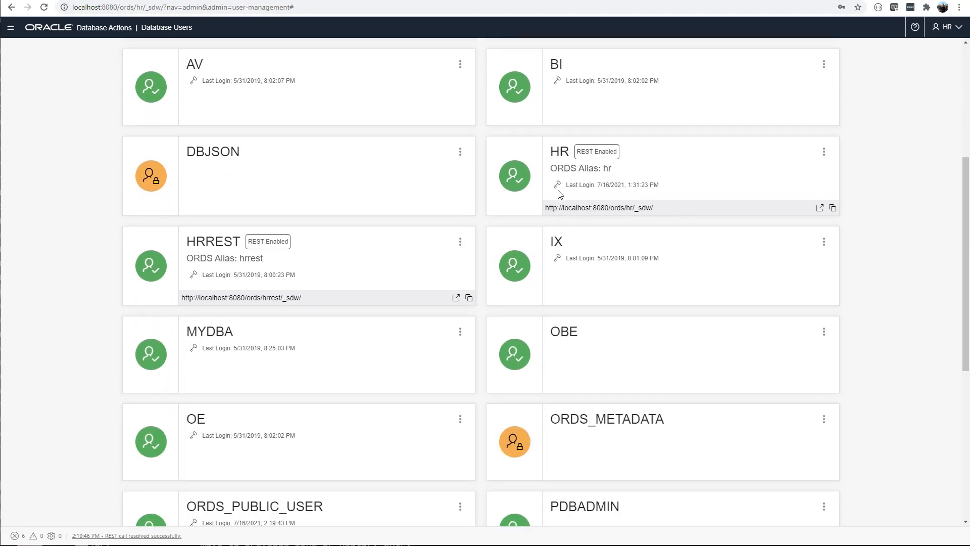
scroll(402, 208, "down", 2)
scroll(402, 209, "down", 4)
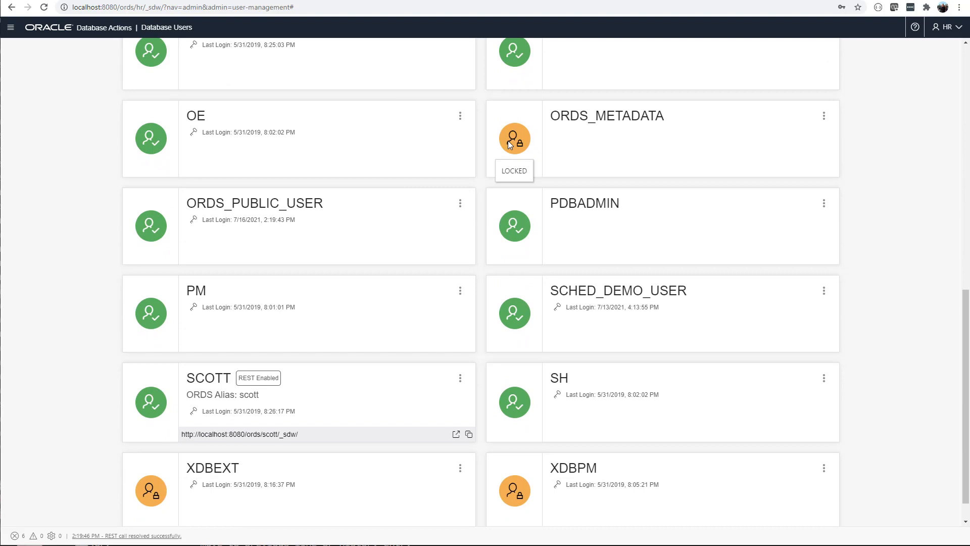
scroll(470, 155, "down", 1)
scroll(454, 158, "up", 7)
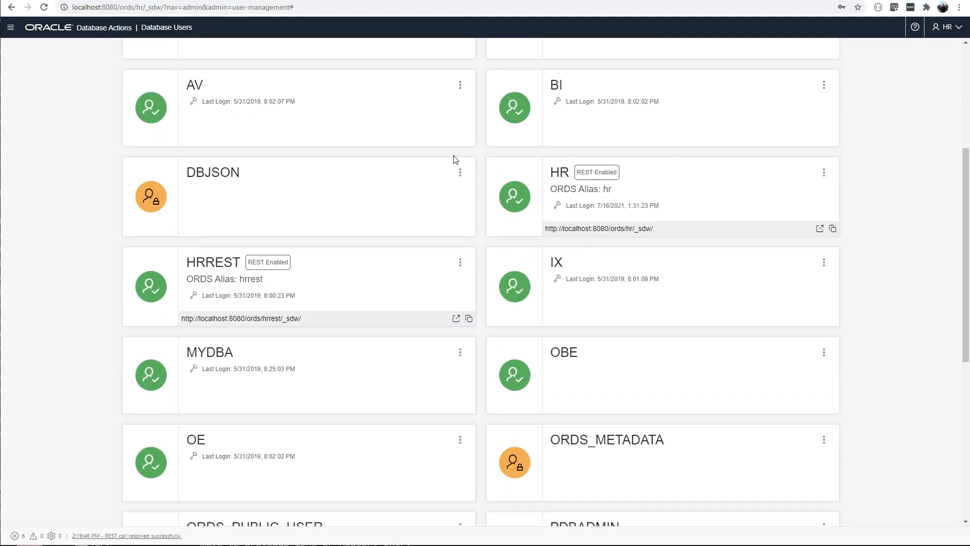
scroll(456, 160, "up", 5)
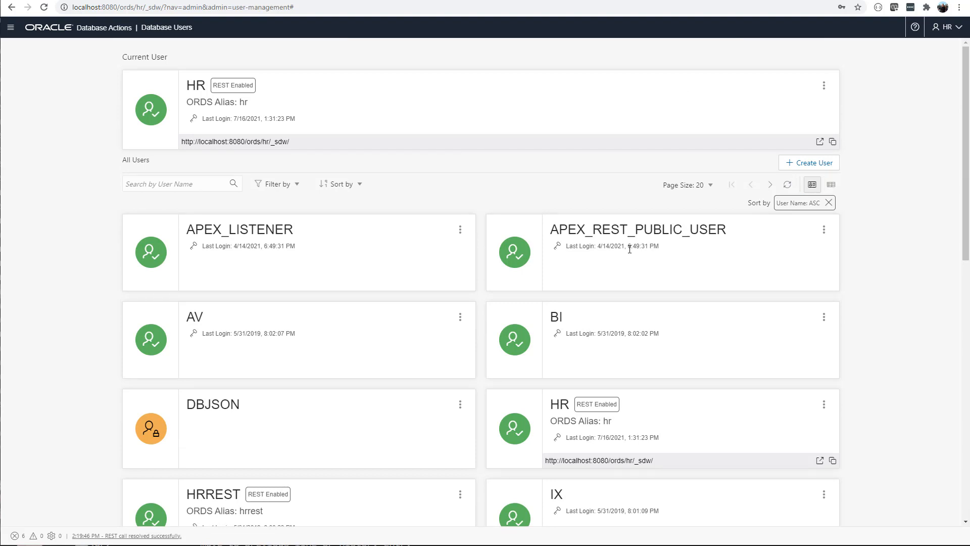
Show the database users as a table and examine its last columns and the actions available for the first user.
left_click(831, 185)
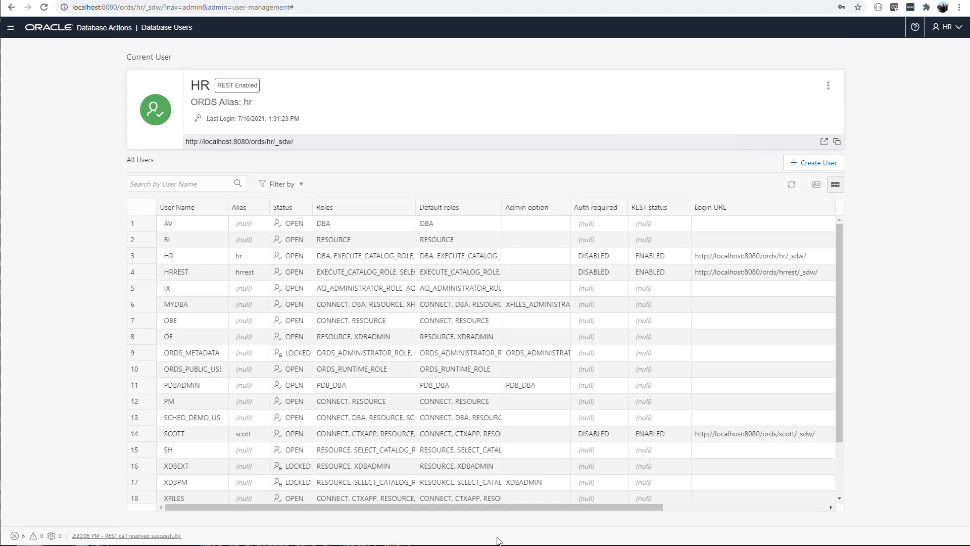
left_click_drag(505, 507, 669, 507)
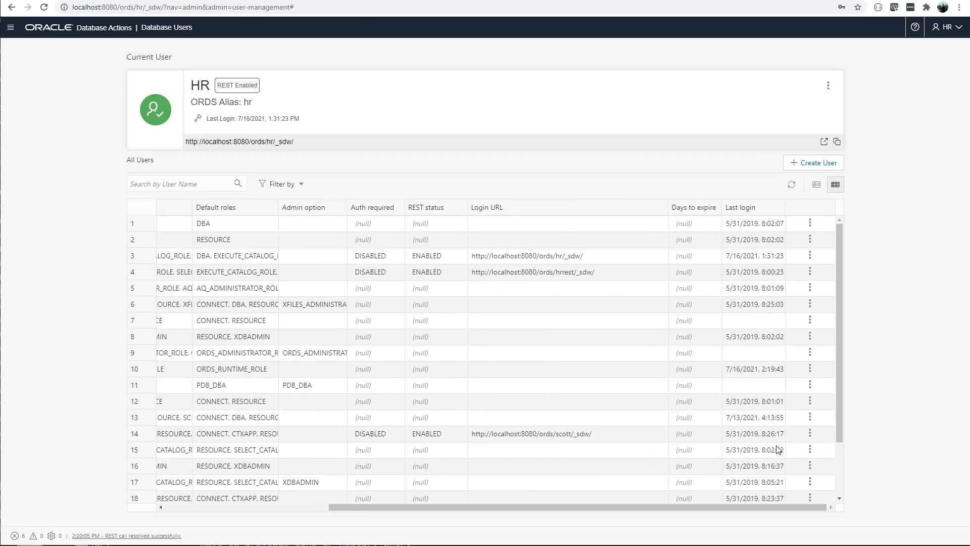
left_click(810, 223)
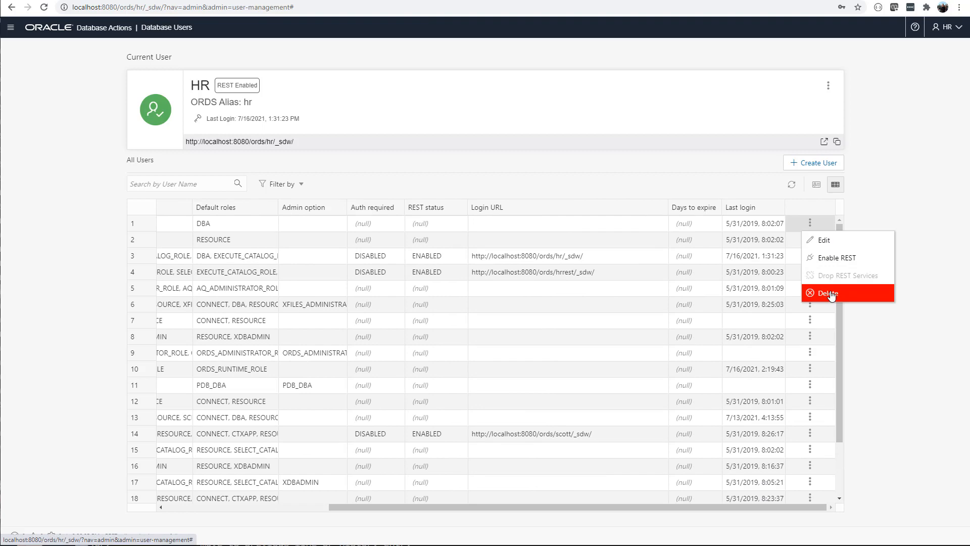
left_click(705, 156)
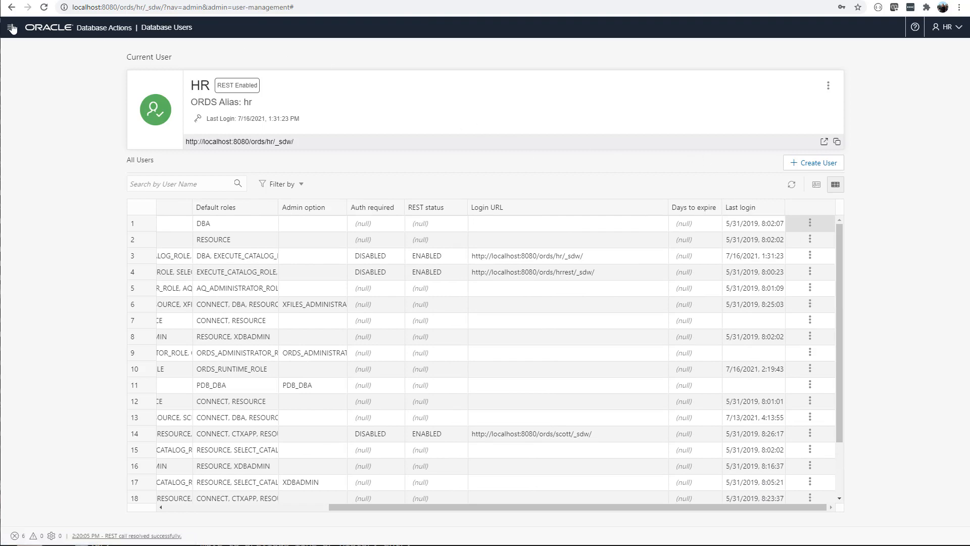
Open the Instance Viewer under Monitoring and drill into the Waits chart.
left_click(10, 27)
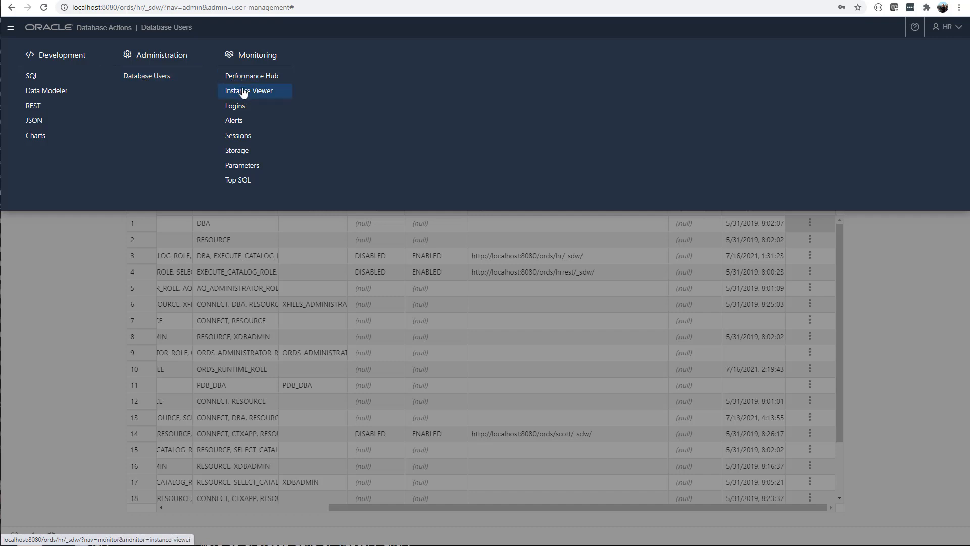
left_click(243, 91)
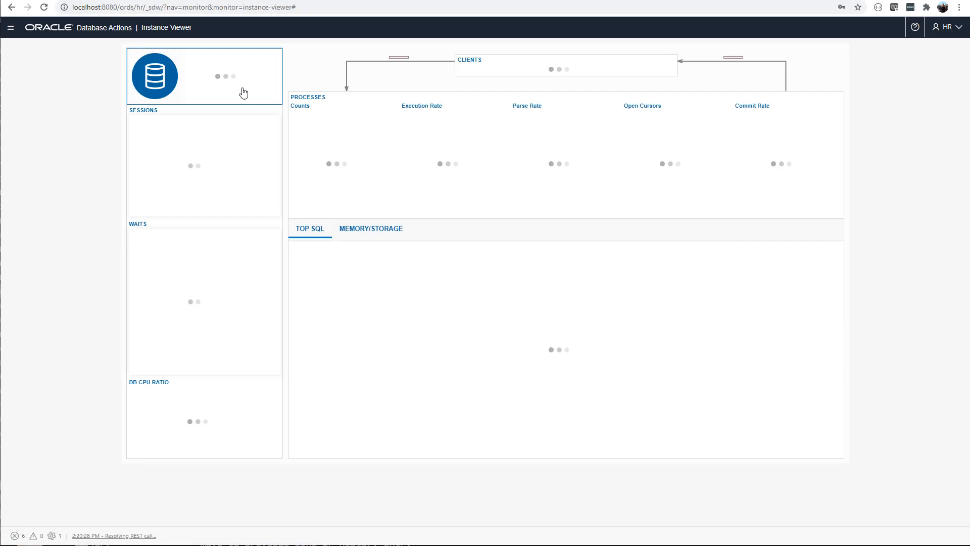
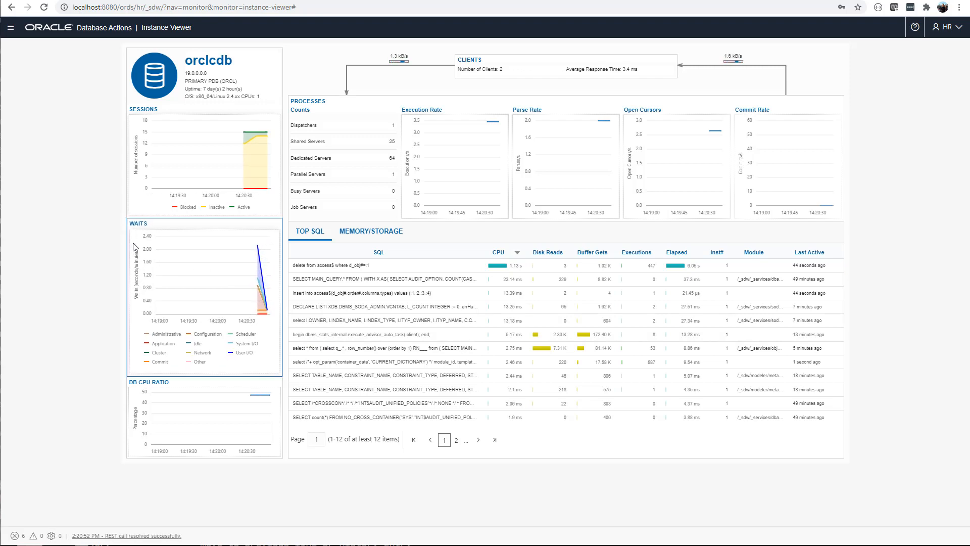
left_click(177, 265)
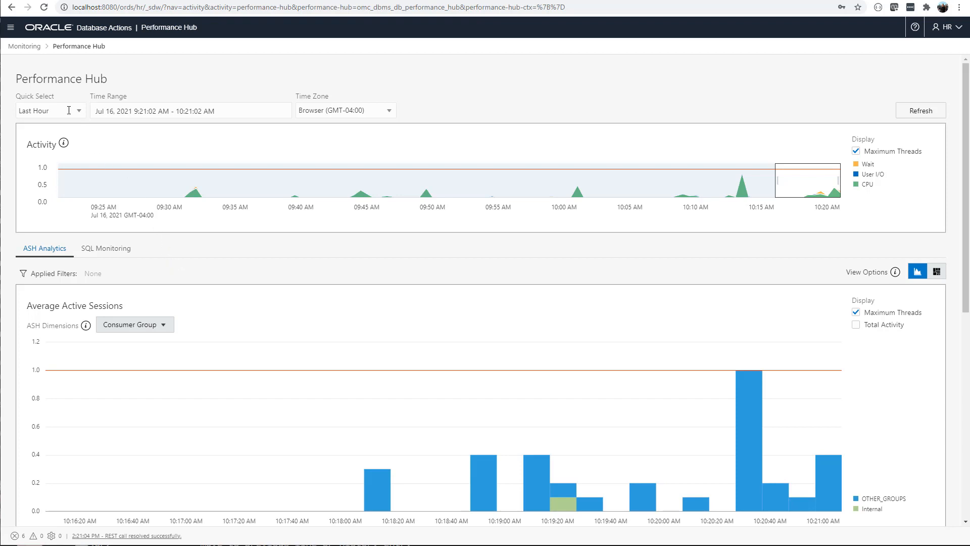
Return to the Instance Viewer by way of the Monitoring overview and examine the memory and storage charts.
left_click(23, 47)
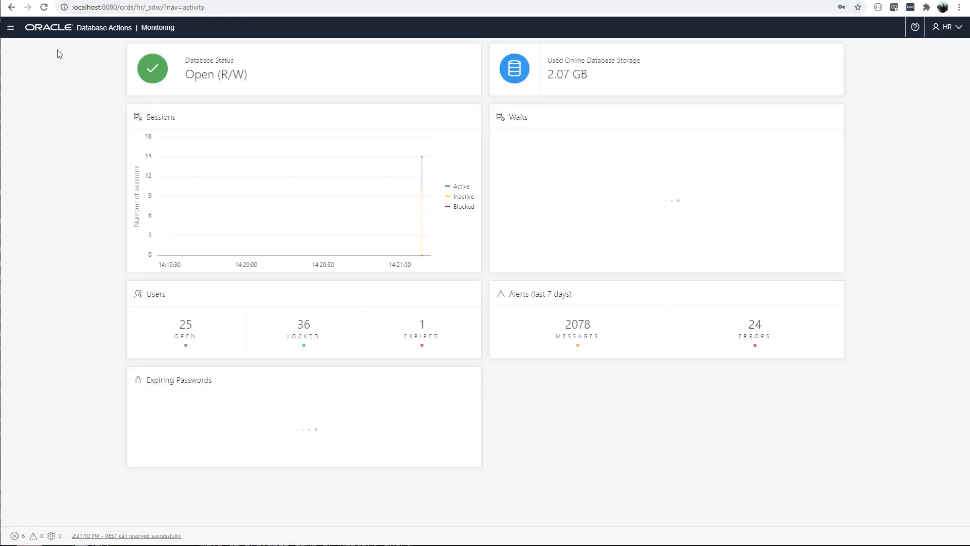
left_click(11, 30)
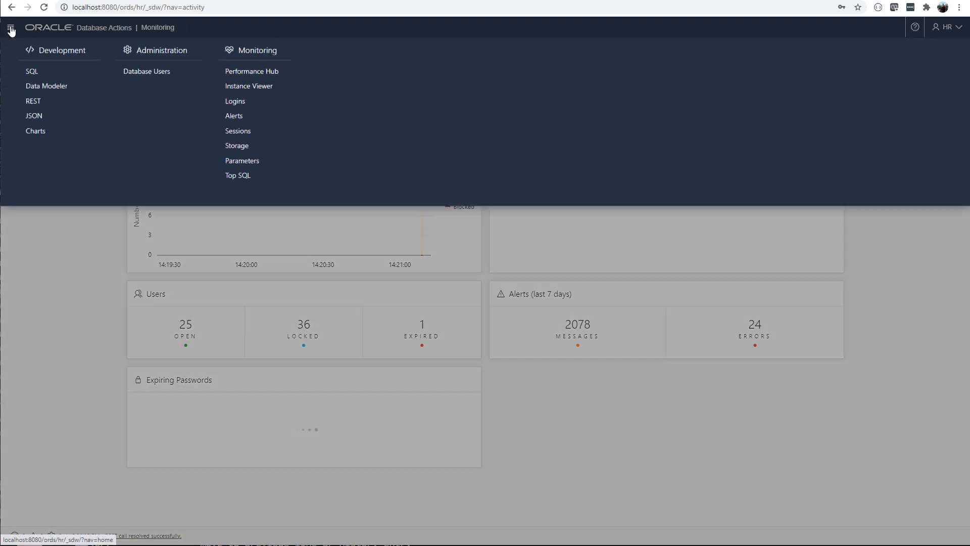
left_click(262, 91)
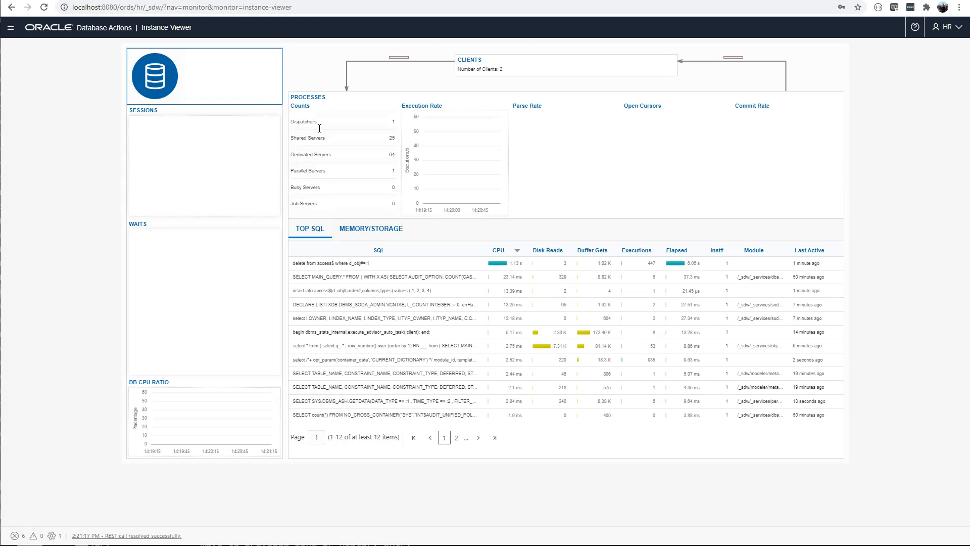
left_click(387, 233)
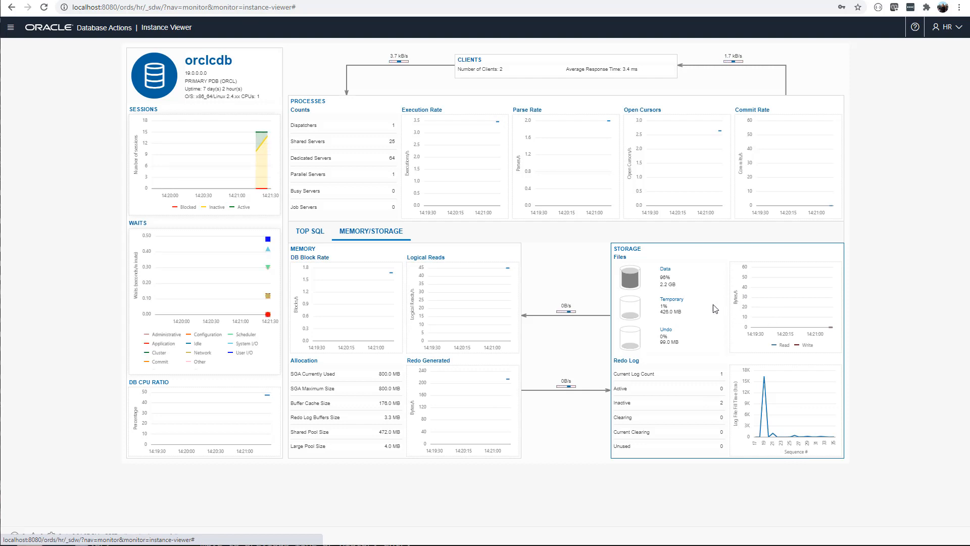
Open the details of the "select * from ( select q_.*" statement in Top SQL and enlarge its Explain Plan area for reading.
left_click(310, 238)
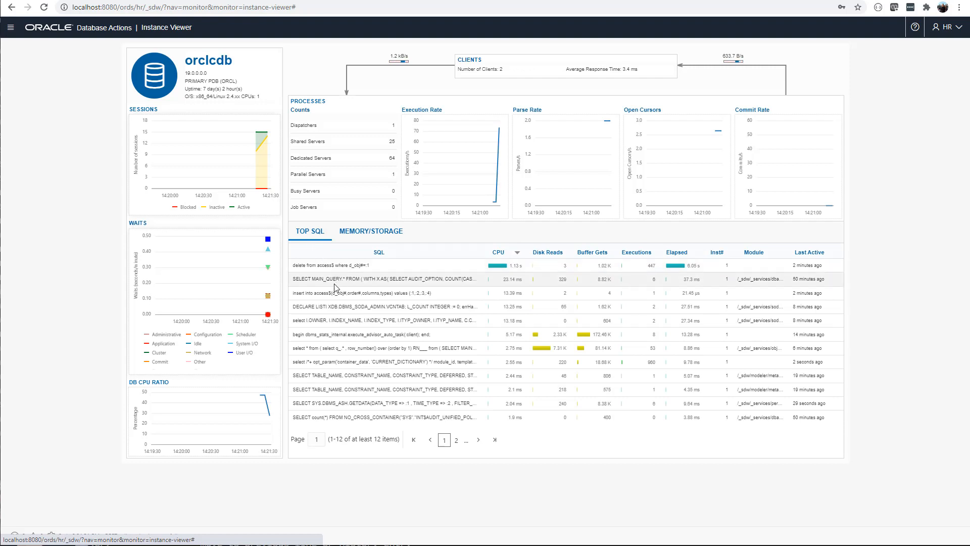
left_click(343, 349)
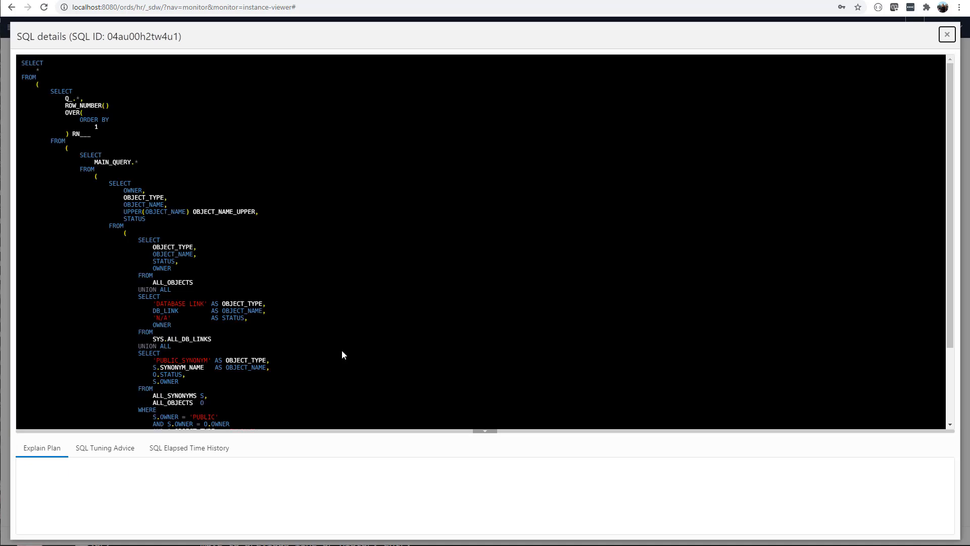
scroll(298, 272, "down", 3)
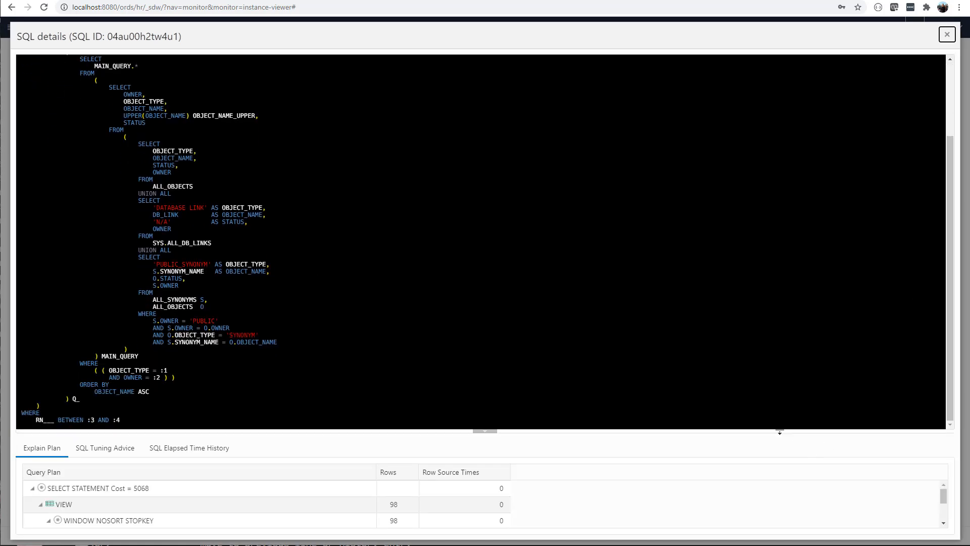
left_click_drag(795, 431, 782, 221)
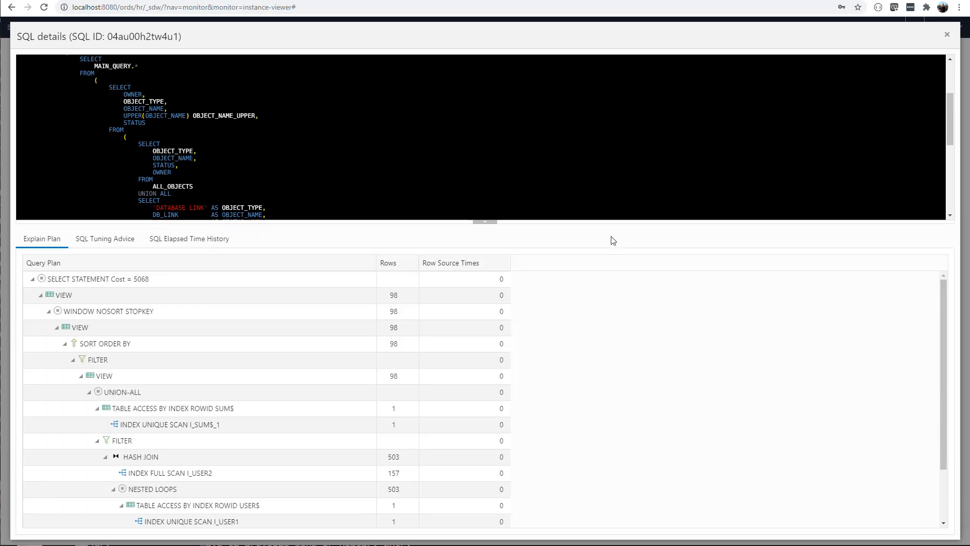
Examine the statement's SQL Elapsed Time History and read its SQL Tuning Advice report to the end, then close the SQL details.
left_click(172, 239)
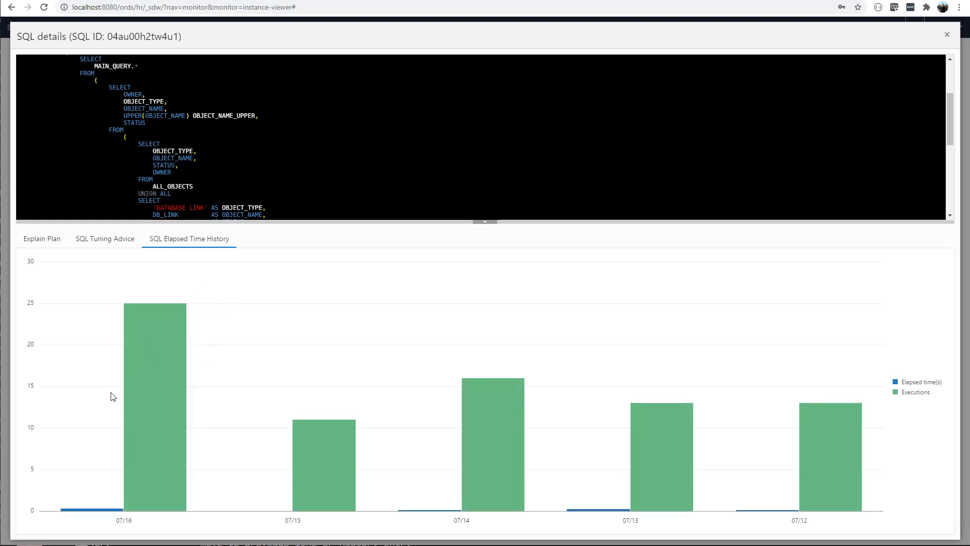
left_click(119, 241)
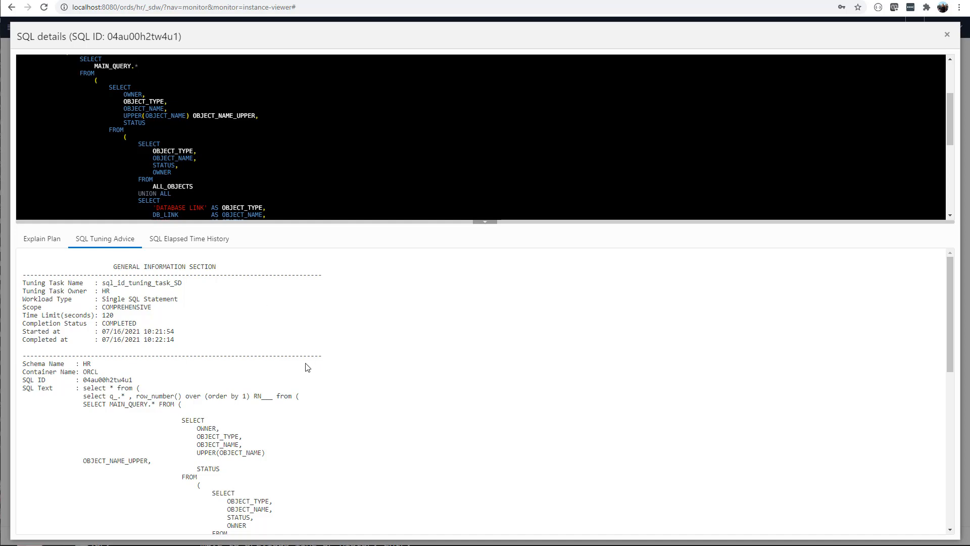
scroll(273, 336, "down", 12)
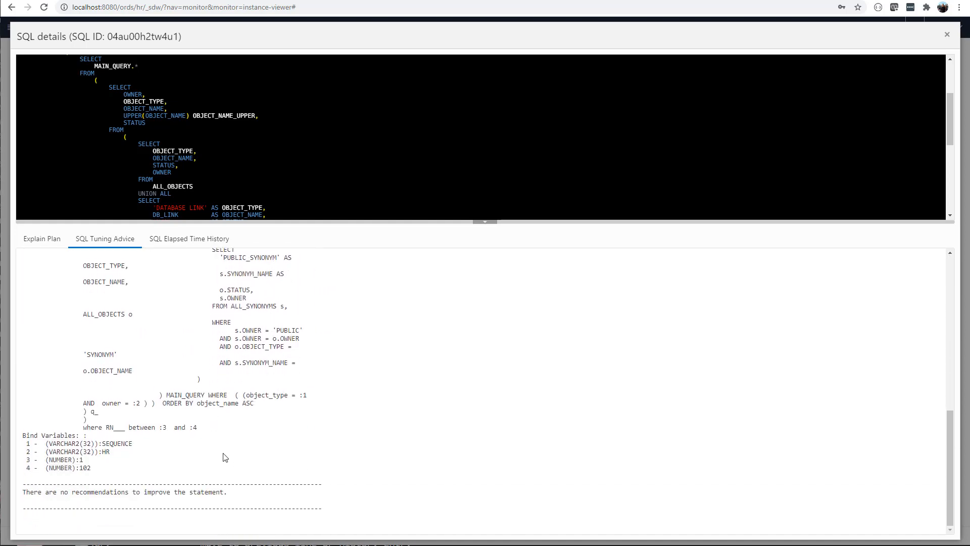
scroll(208, 403, "up", 12)
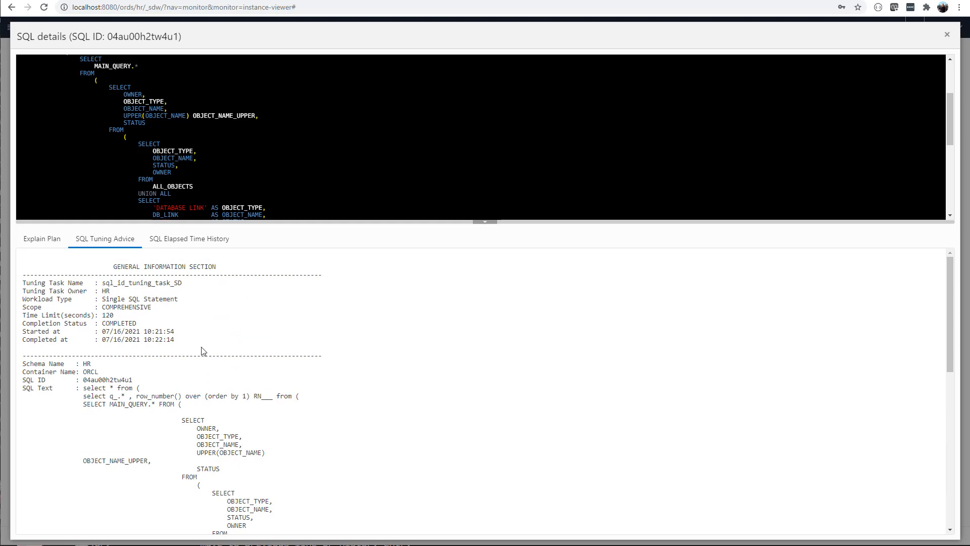
left_click(947, 35)
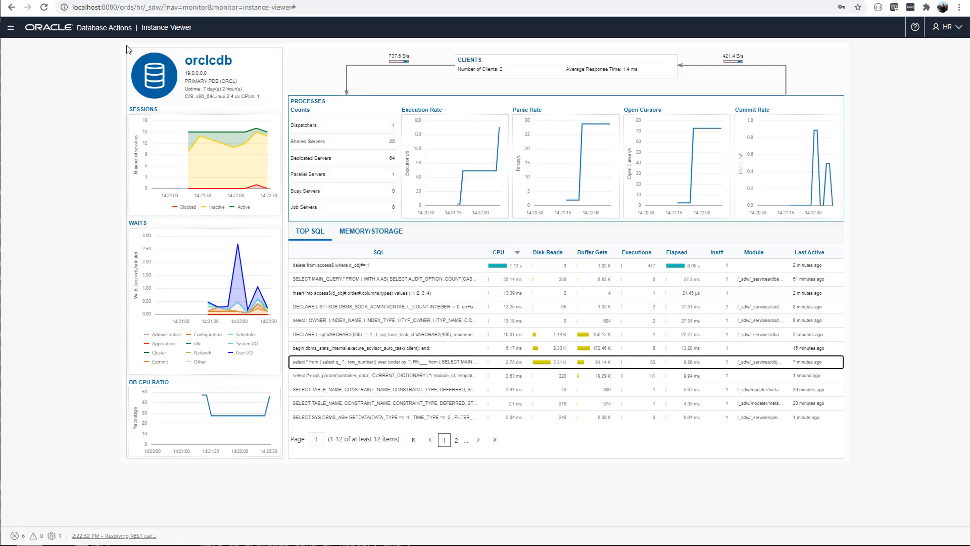
Open the Performance Hub, check SQL Monitoring and go back to ASH Analytics.
left_click(10, 27)
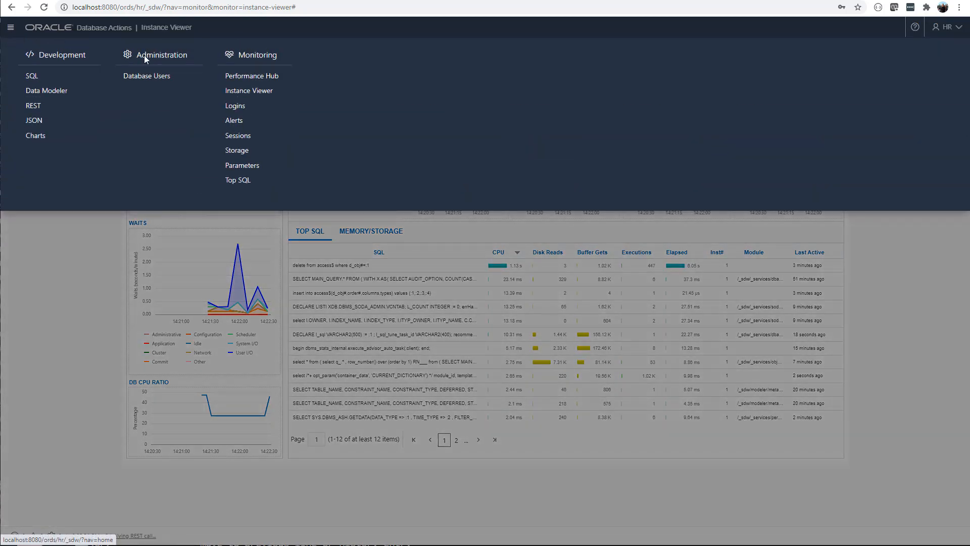
left_click(247, 80)
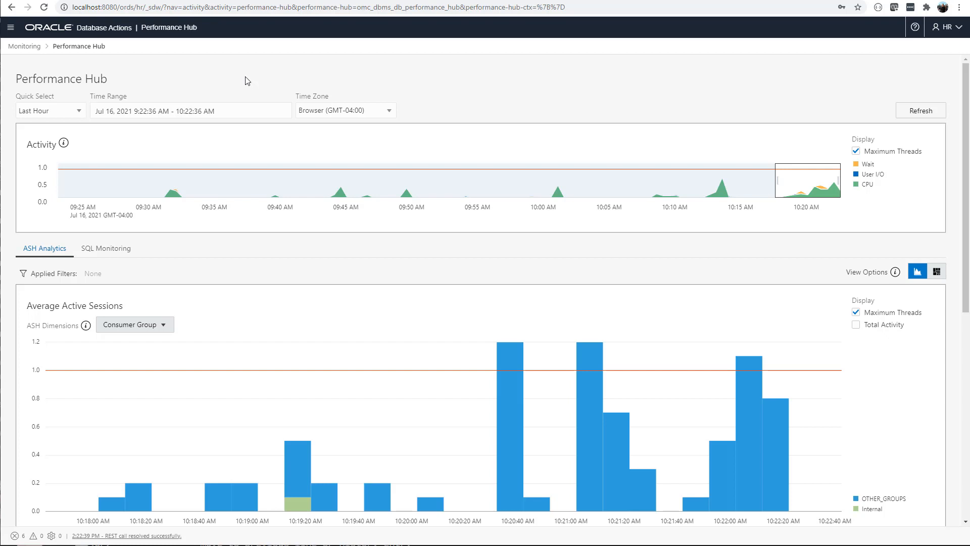
left_click(111, 253)
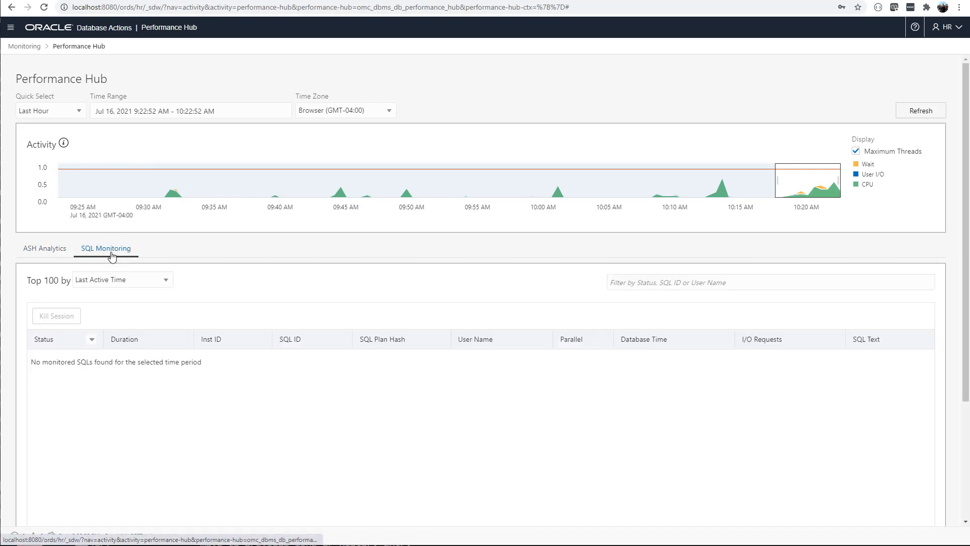
left_click(45, 250)
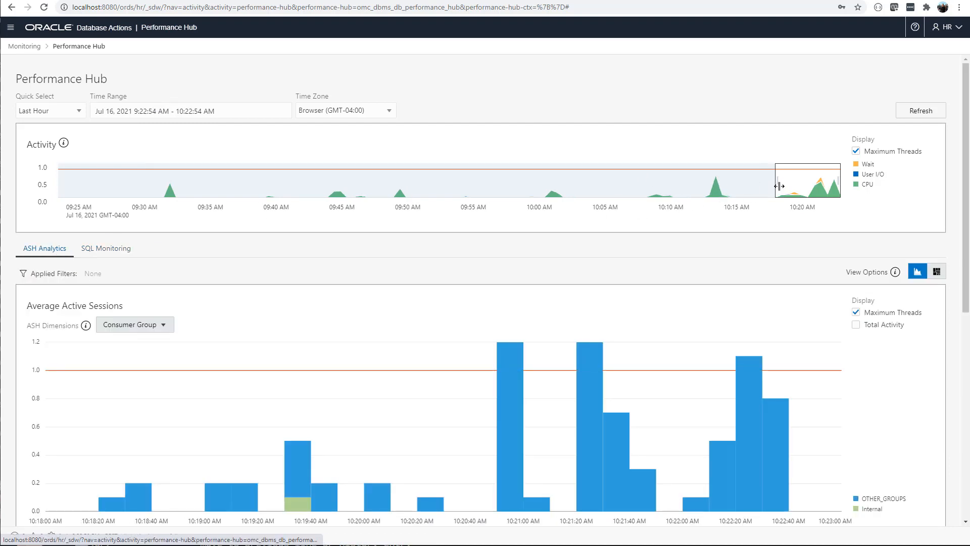
Narrow the Activity time window to the latest peaks and switch the User Session breakdown to Wait Event.
left_click_drag(786, 183, 804, 183)
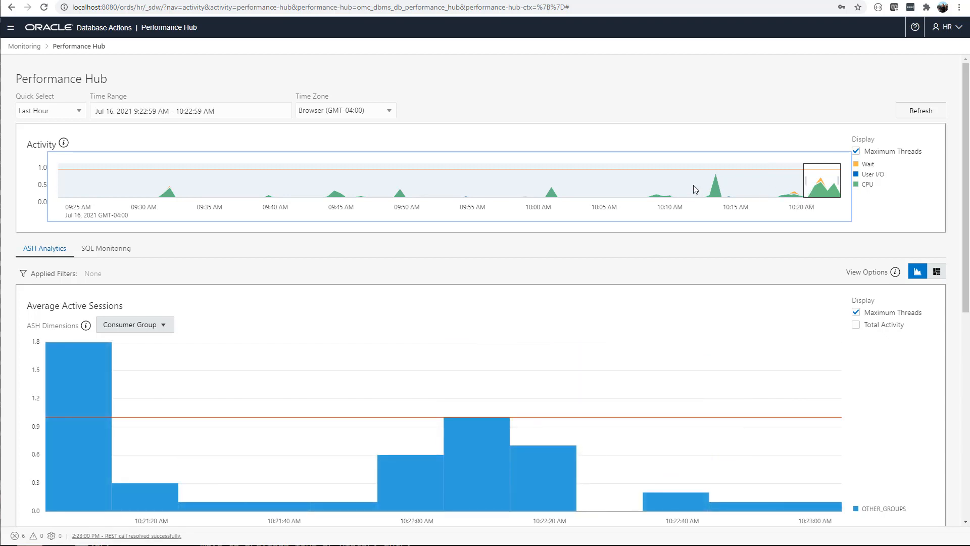
scroll(708, 322, "down", 8)
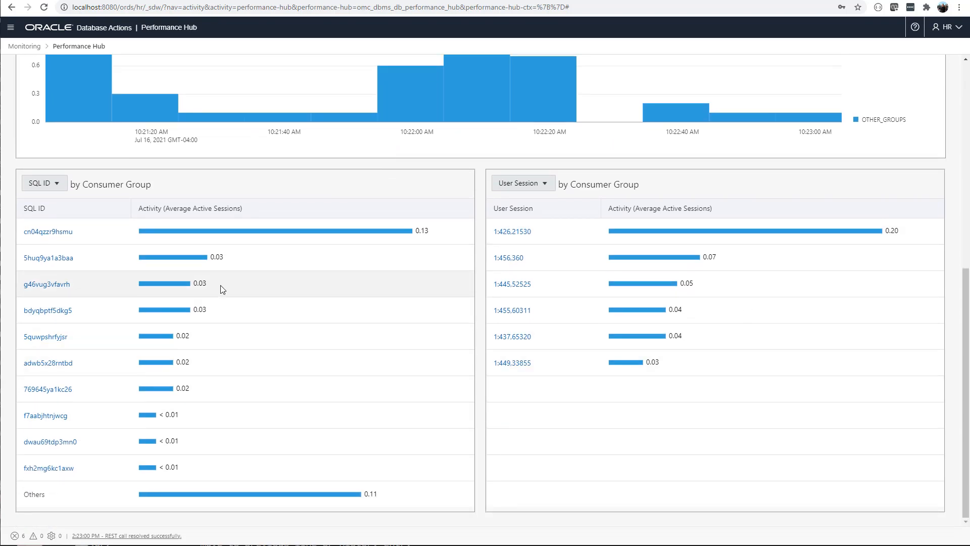
left_click(548, 187)
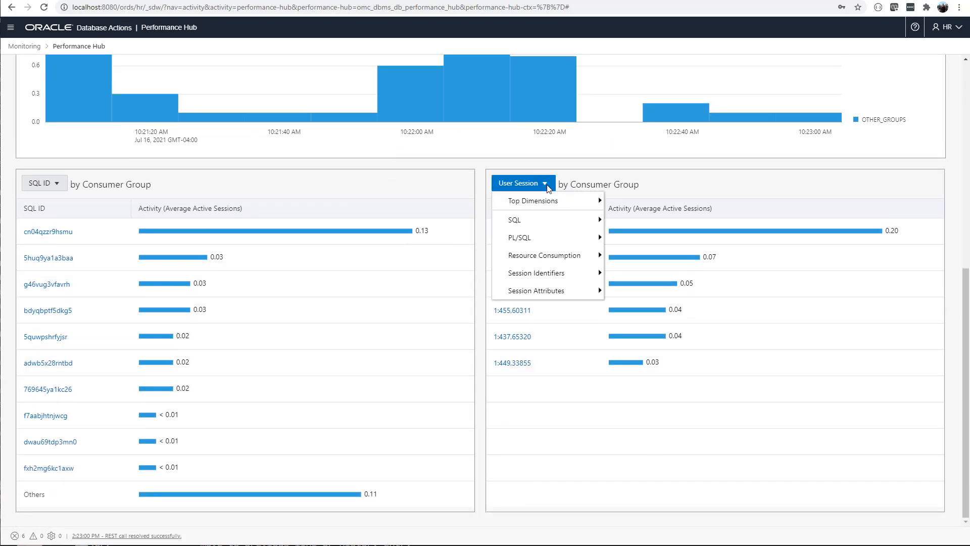
mouse_move(543, 222)
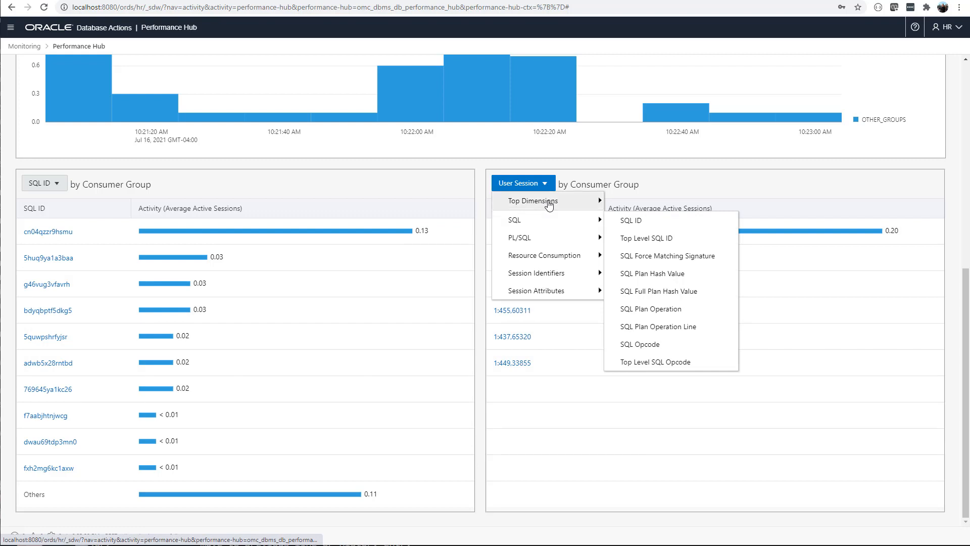
mouse_move(549, 204)
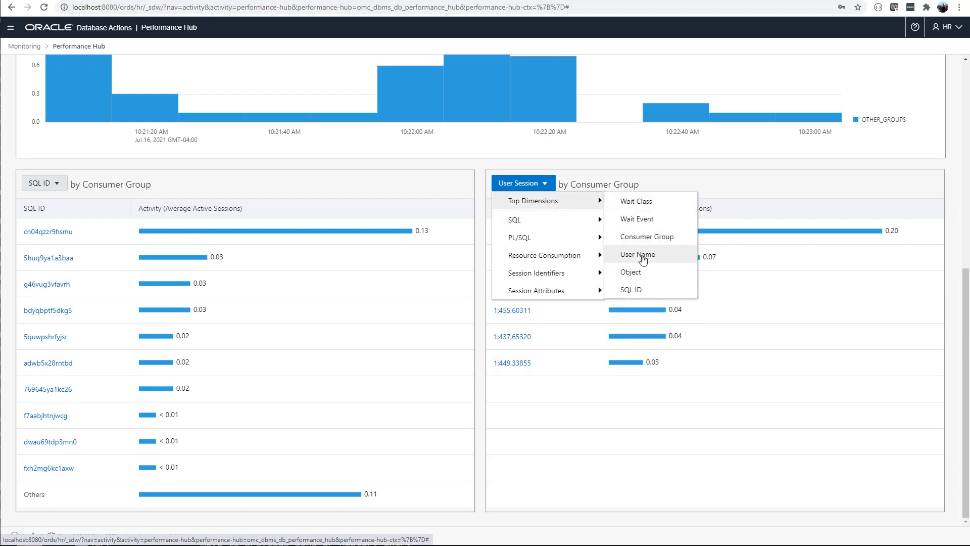
left_click(645, 220)
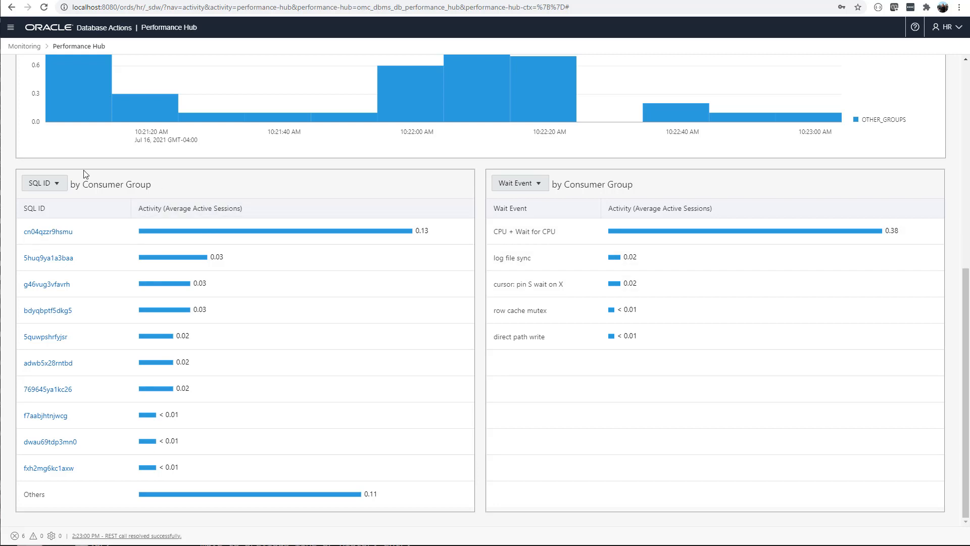
Switch the SQL ID breakdown by Consumer Group first to User Session and finally to User Name.
left_click(59, 186)
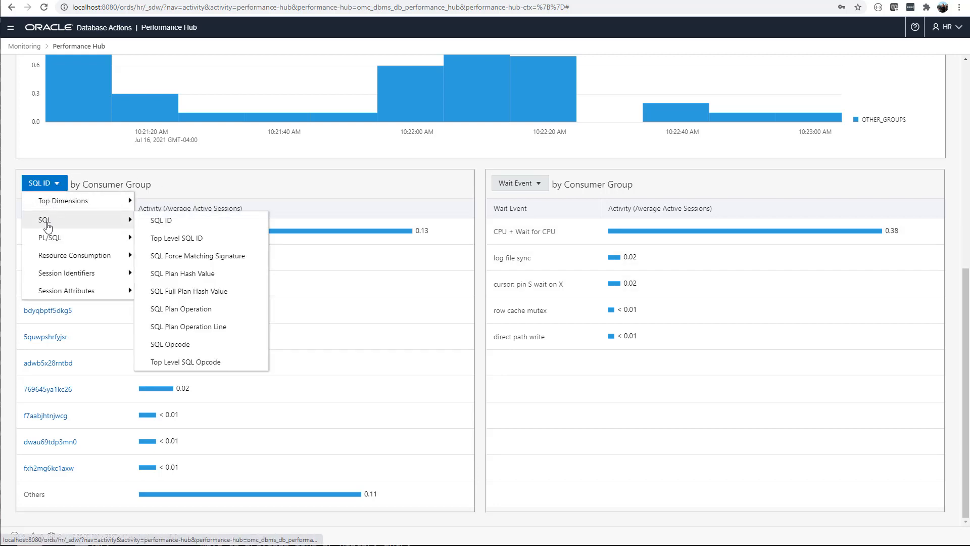
mouse_move(56, 276)
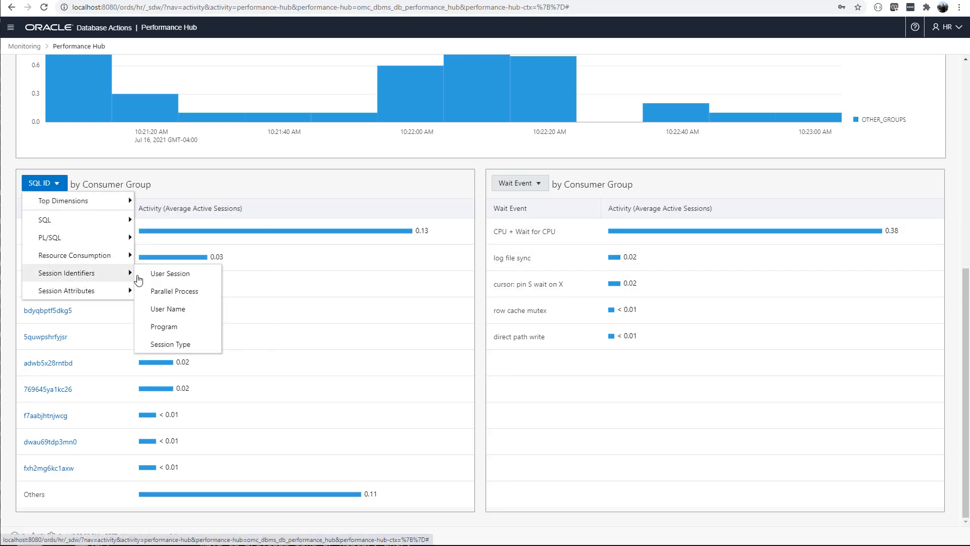
left_click(166, 276)
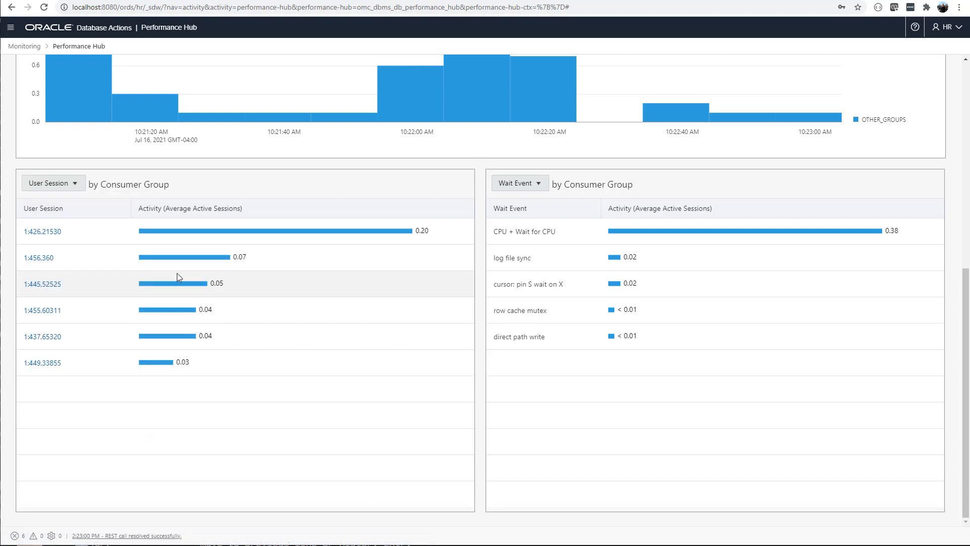
left_click(78, 182)
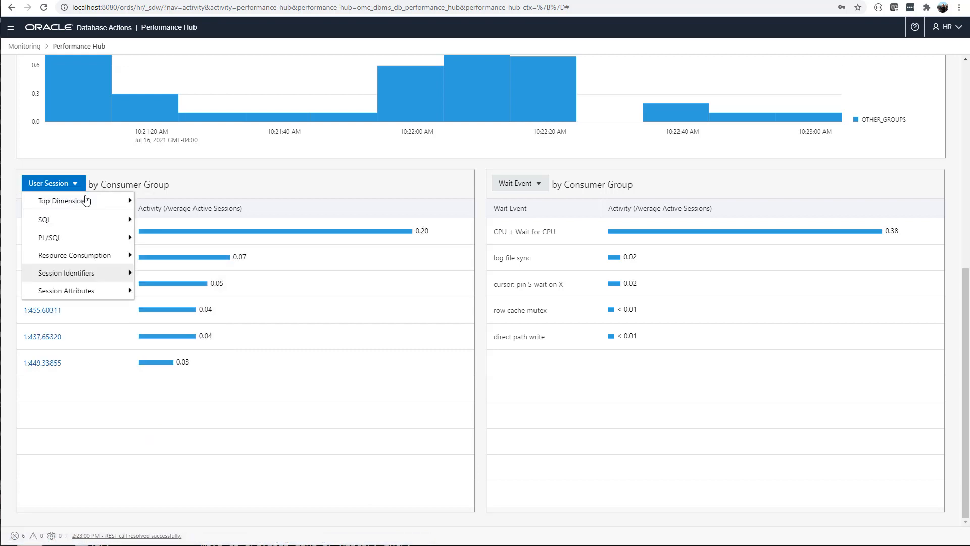
mouse_move(103, 274)
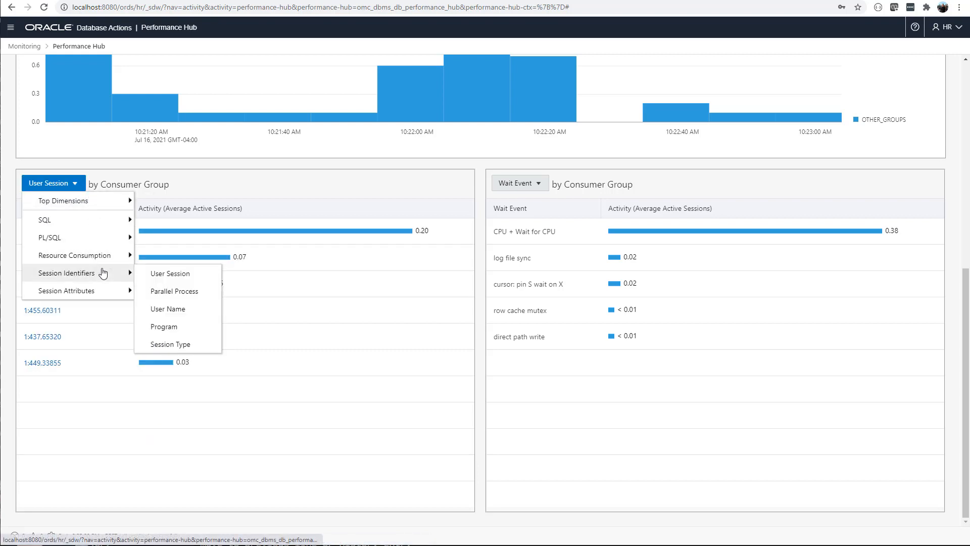
left_click(167, 309)
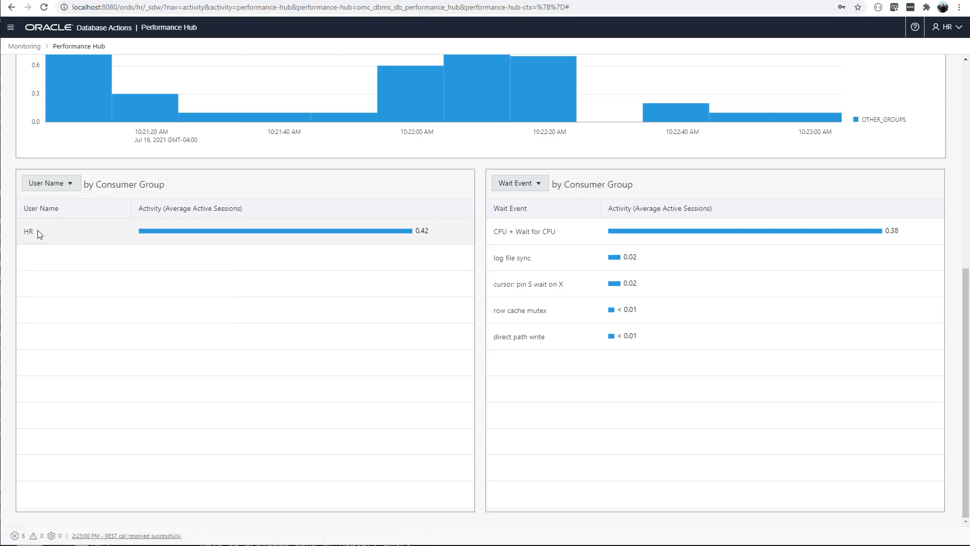
scroll(269, 274, "up", 1)
scroll(270, 274, "up", 7)
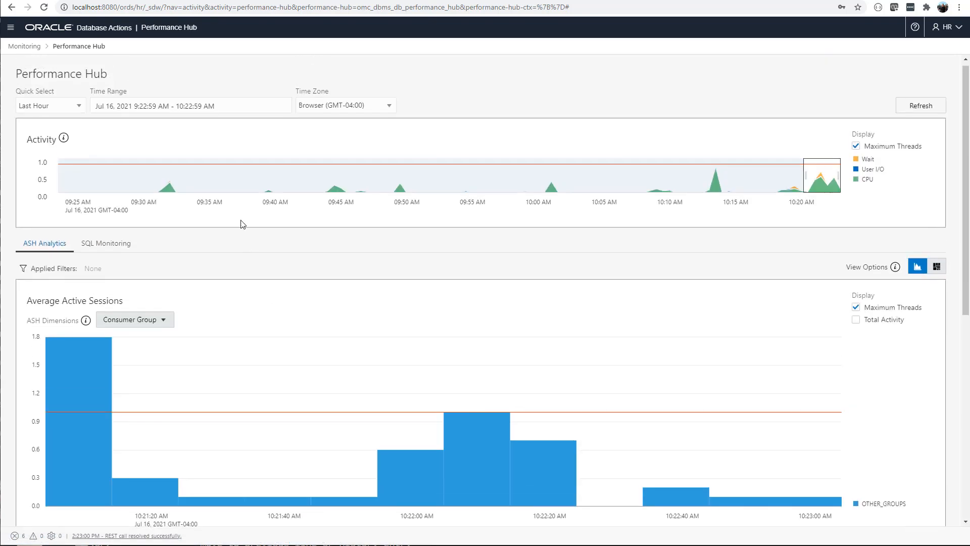
Open the Sessions page under Monitoring and look through the list of database sessions.
left_click(12, 29)
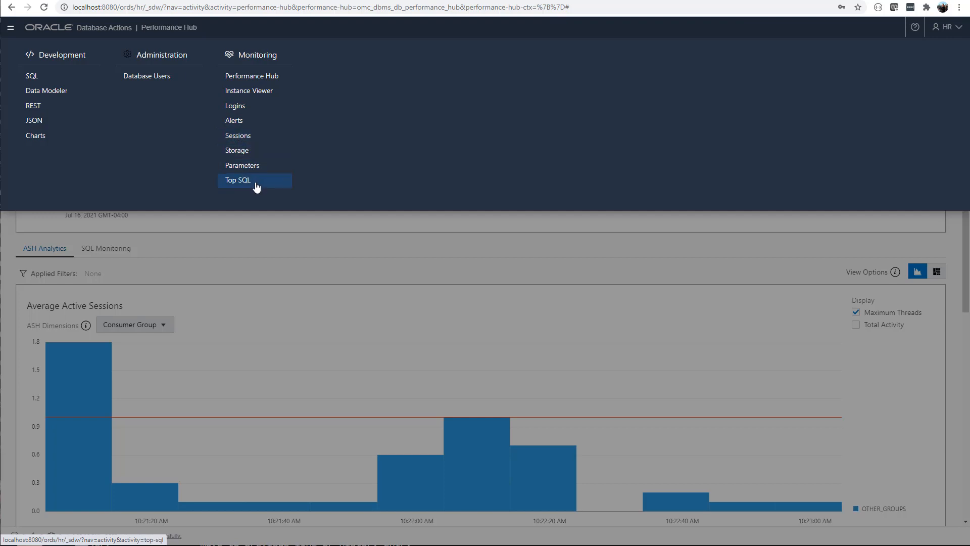
left_click(247, 137)
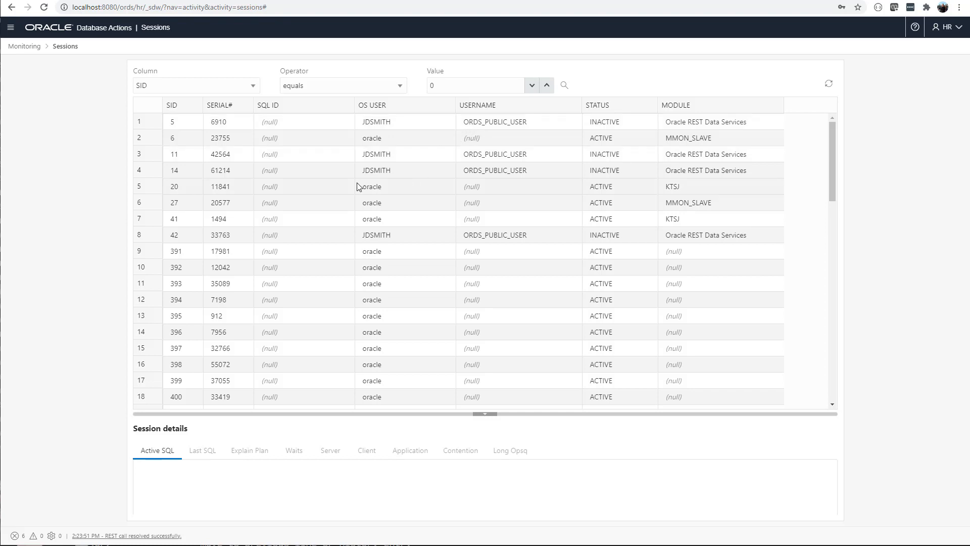
scroll(357, 187, "down", 7)
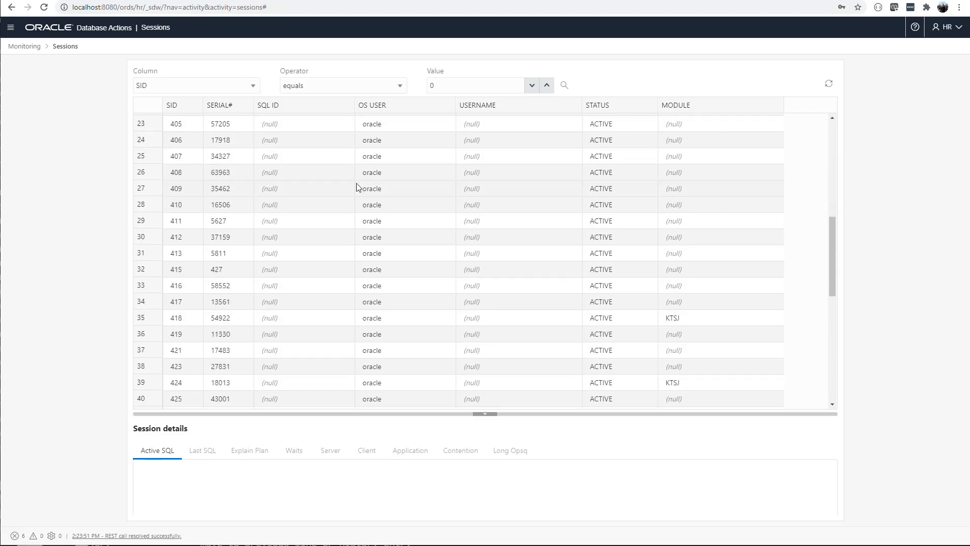
scroll(358, 186, "down", 4)
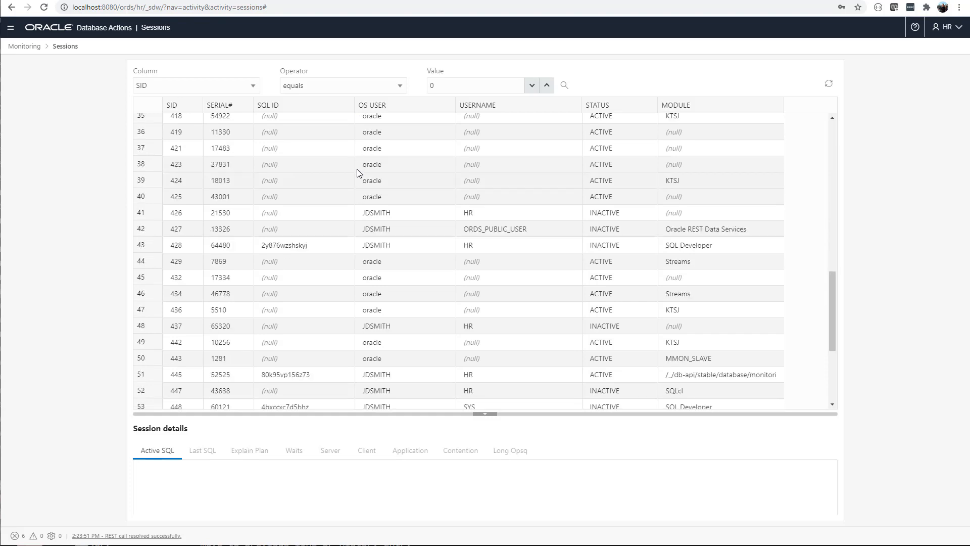
scroll(256, 90, "up", 11)
Filter the sessions to those whose USERNAME equals HR.
left_click(252, 90)
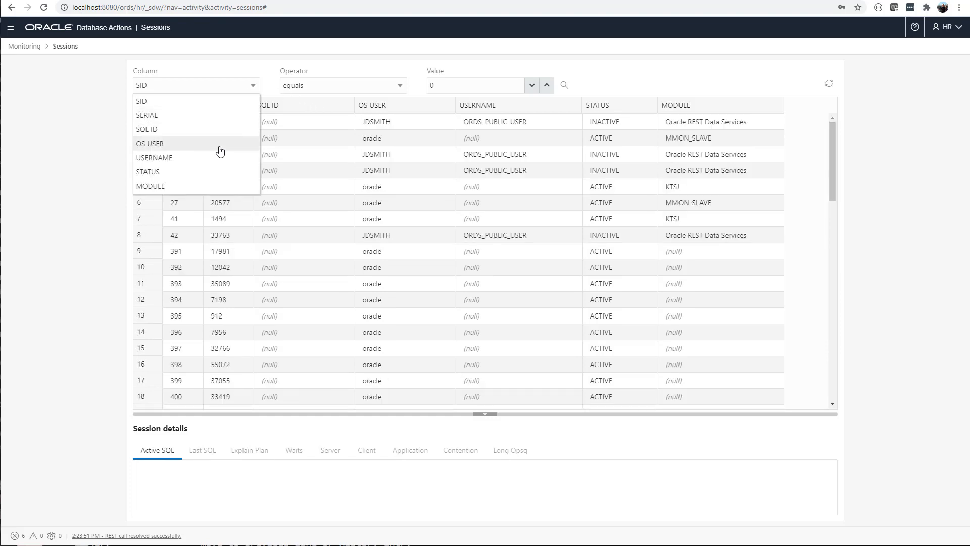
left_click(215, 161)
left_click(451, 86)
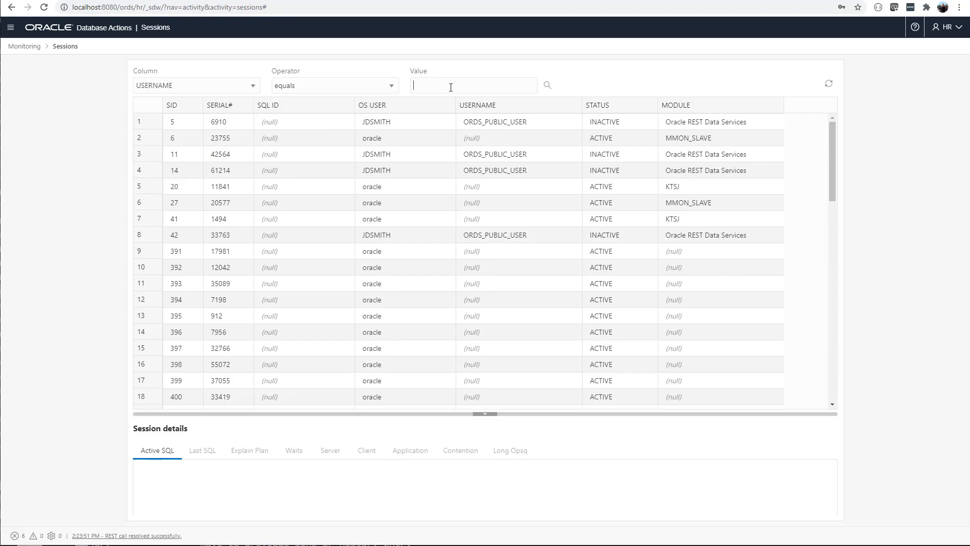
type("HR")
left_click(548, 86)
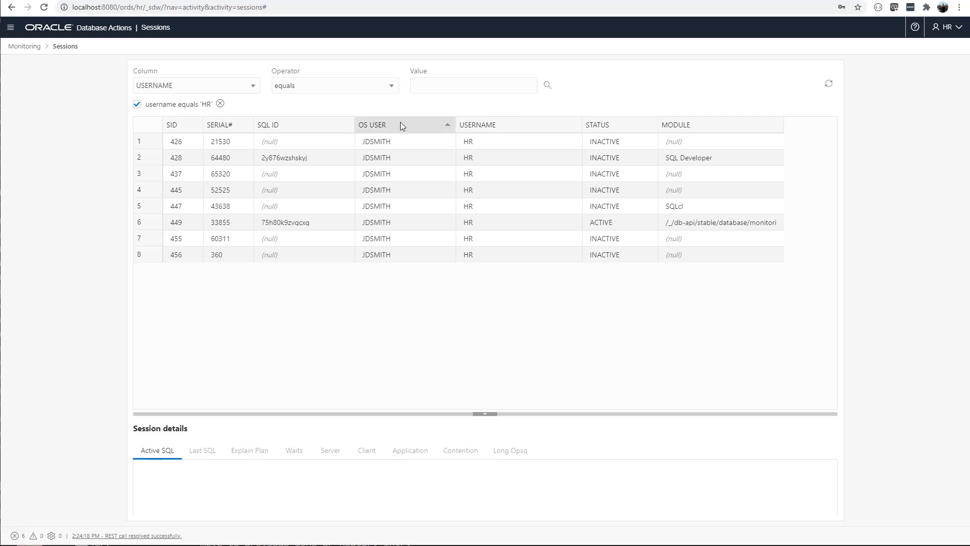
Select the SQL Developer session and enlarge its details area to read the Active SQL.
left_click(298, 159)
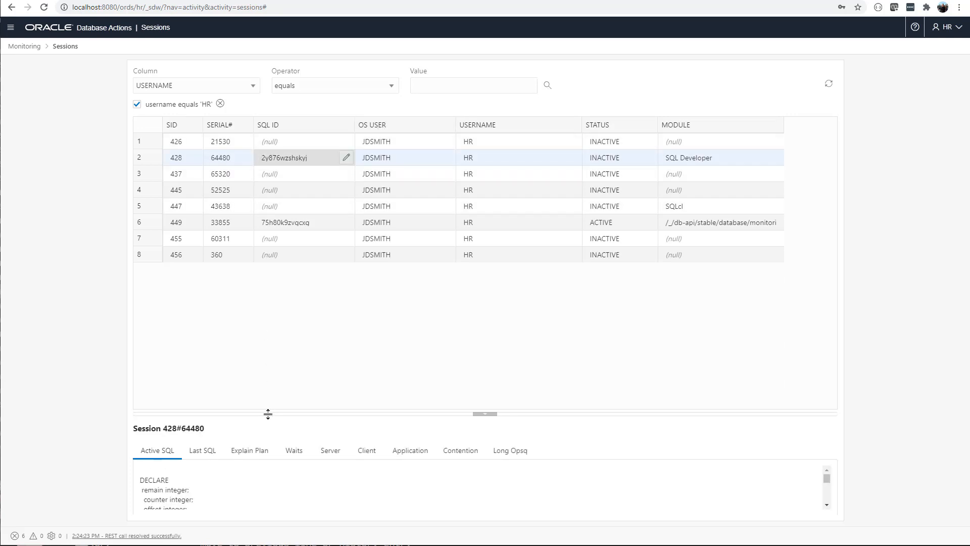
left_click_drag(267, 413, 276, 274)
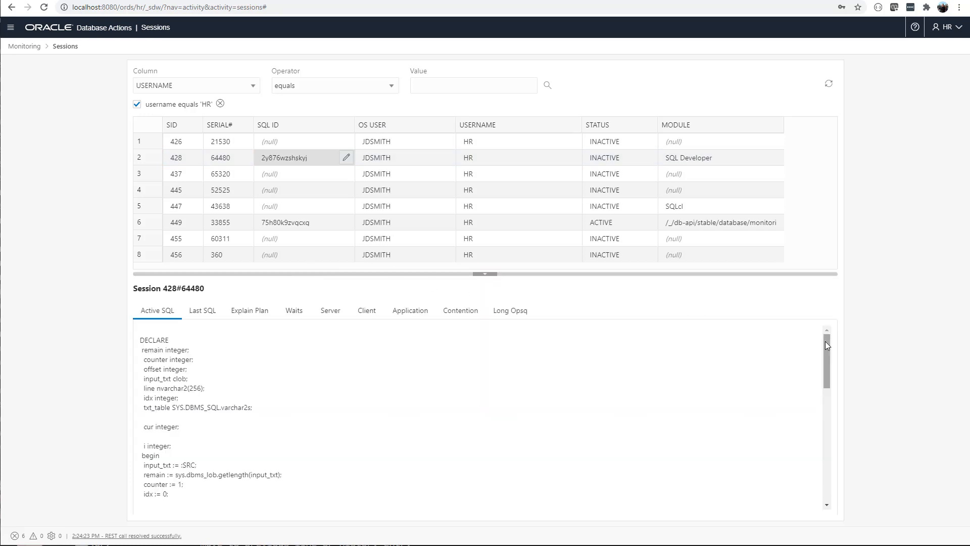
left_click_drag(826, 342, 825, 290)
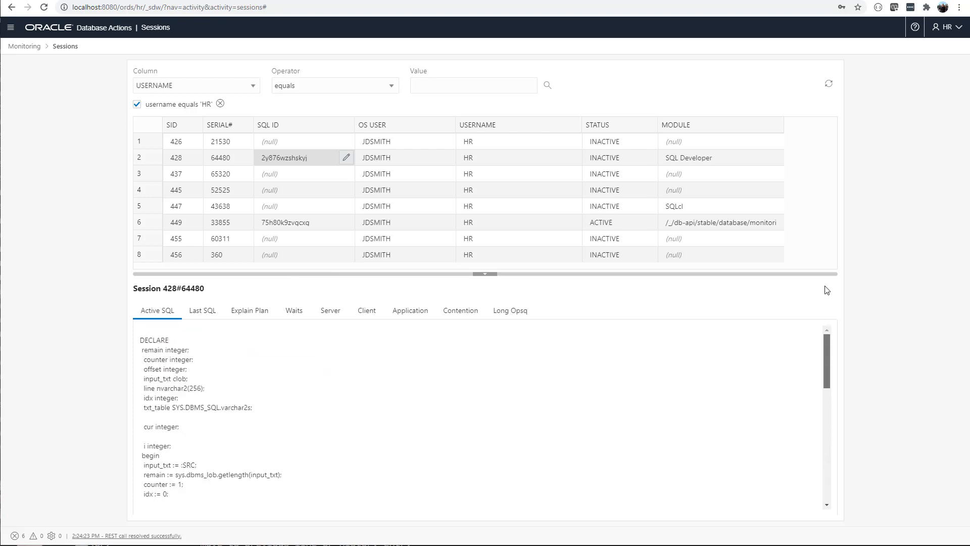
Check the selected session's Last SQL, Explain Plan, Waits and Server details, and bring up the actions available for its row.
left_click(217, 316)
left_click(251, 311)
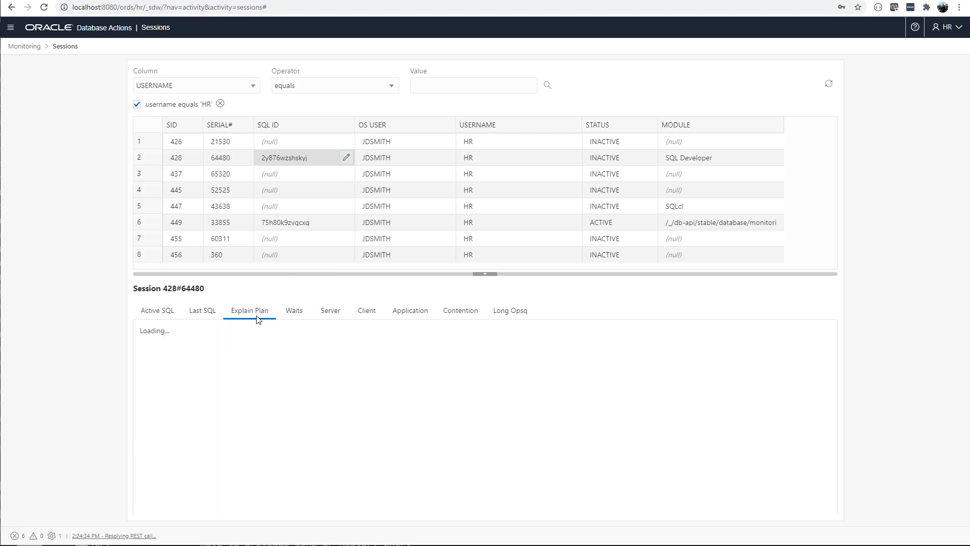
left_click(300, 314)
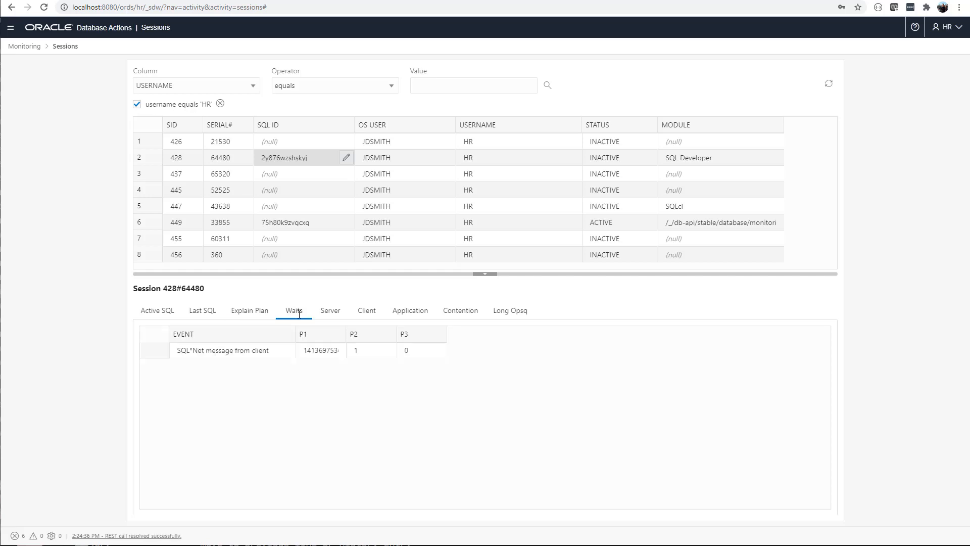
left_click(330, 312)
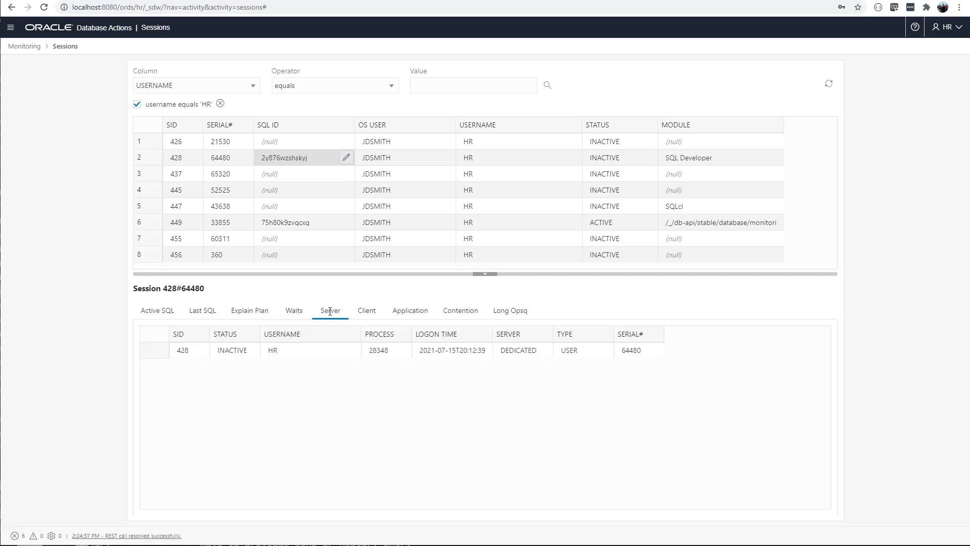
right_click(238, 158)
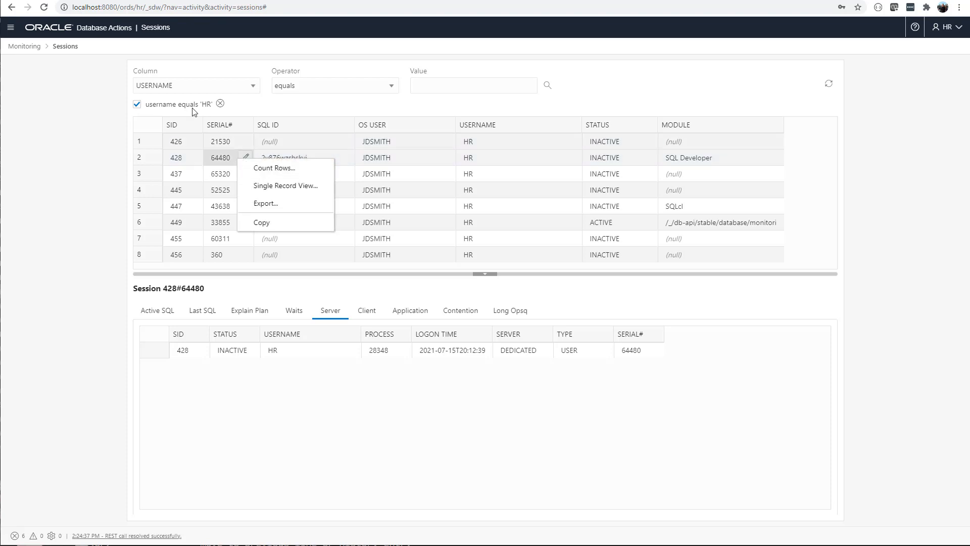
Open the Storage page, examine the segments in the USERS tablespace and return to the tablespace overview.
left_click(11, 27)
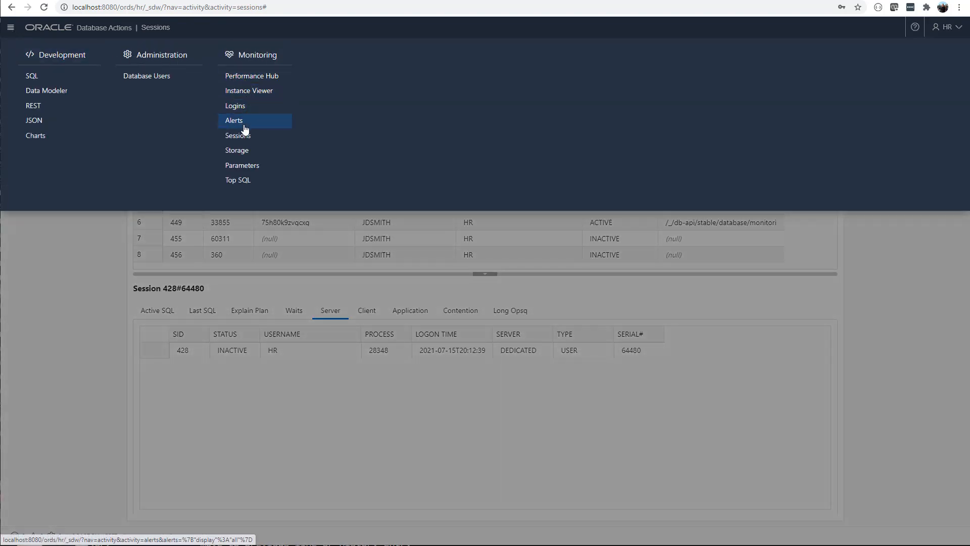
left_click(251, 154)
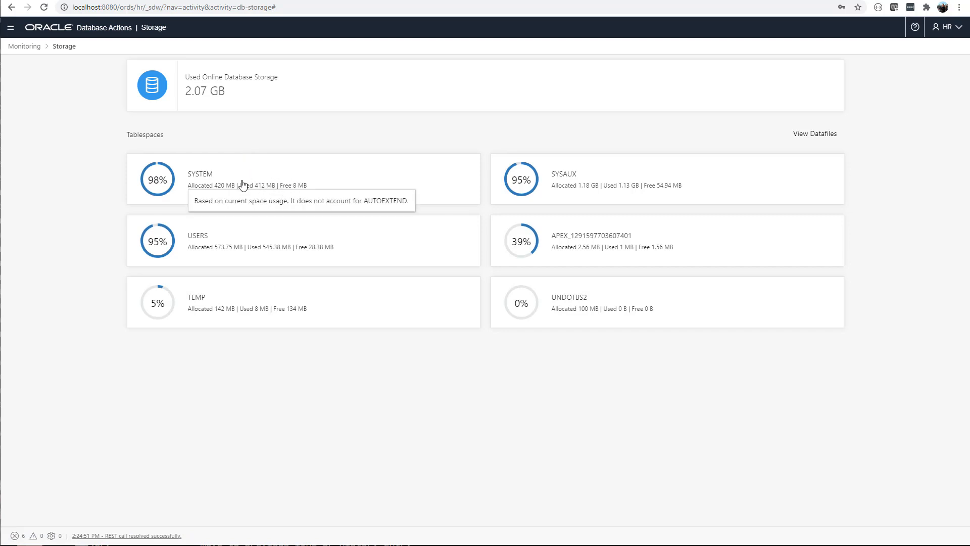
left_click(258, 239)
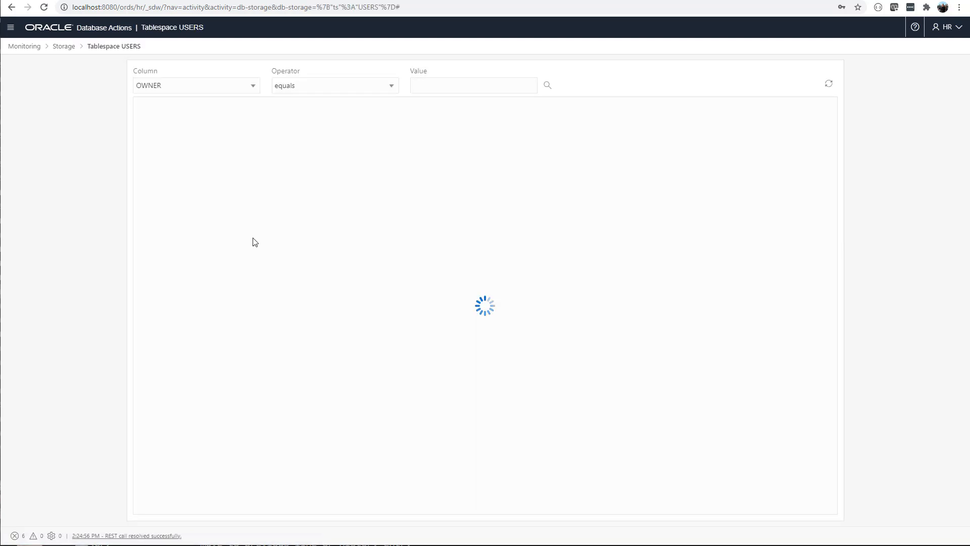
scroll(246, 239, "down", 5)
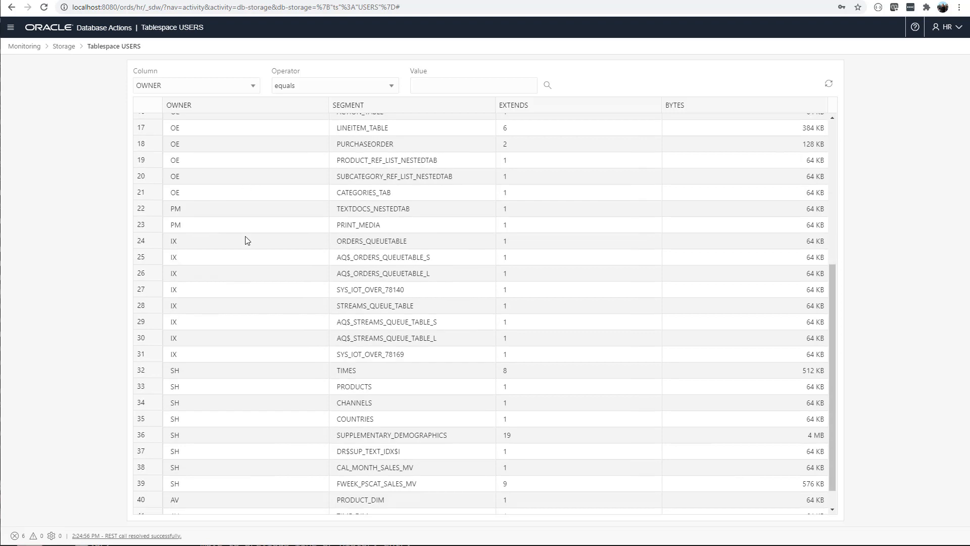
left_click(70, 48)
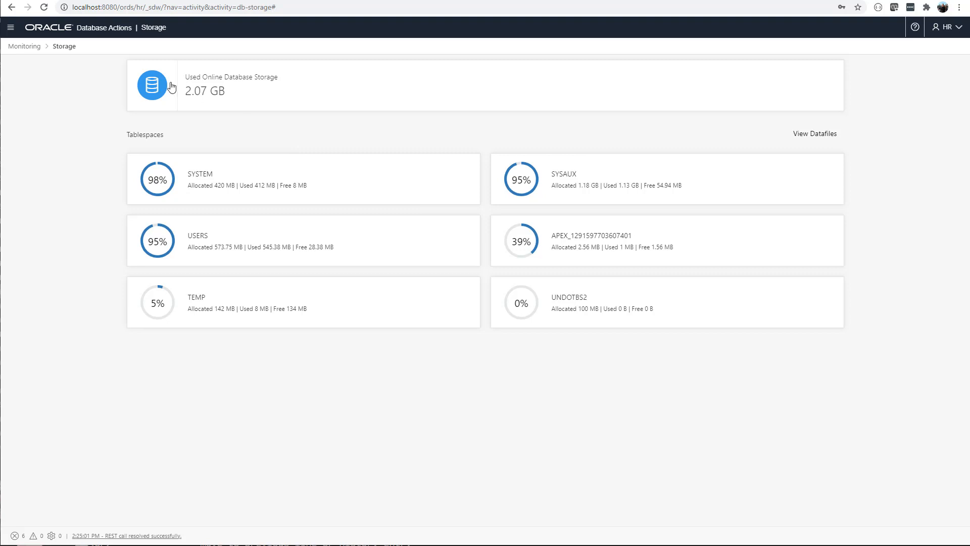
Go back to the Monitoring overview and open the database Parameters page.
left_click(31, 46)
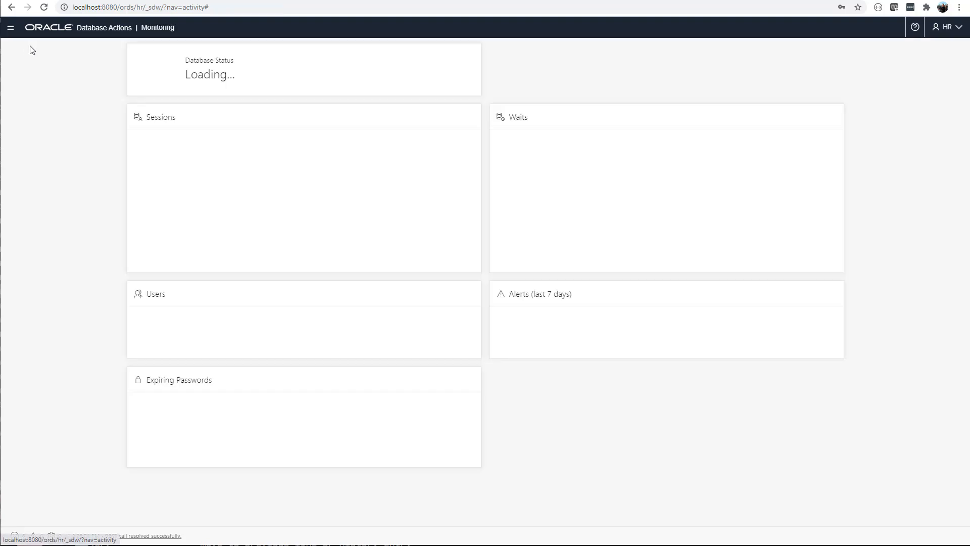
left_click(10, 27)
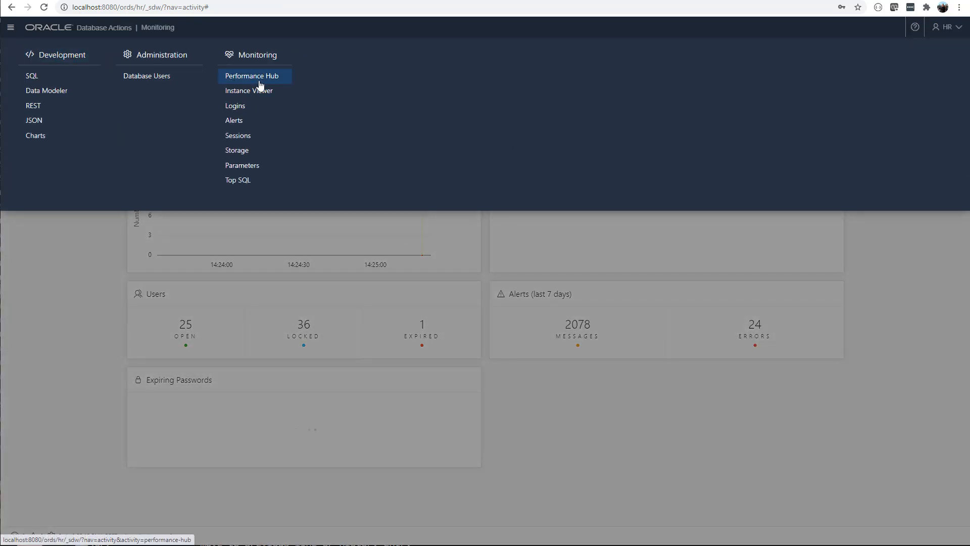
left_click(244, 166)
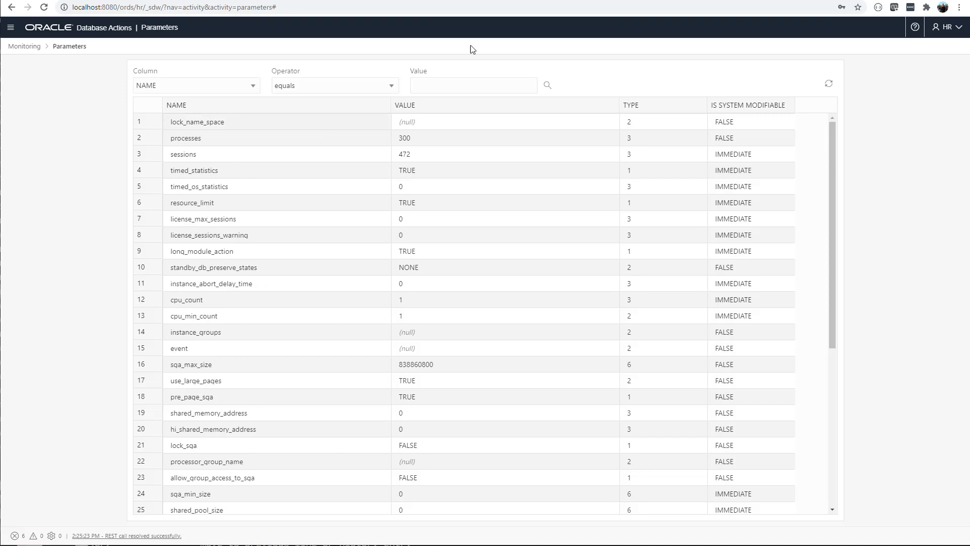
left_click(600, 4)
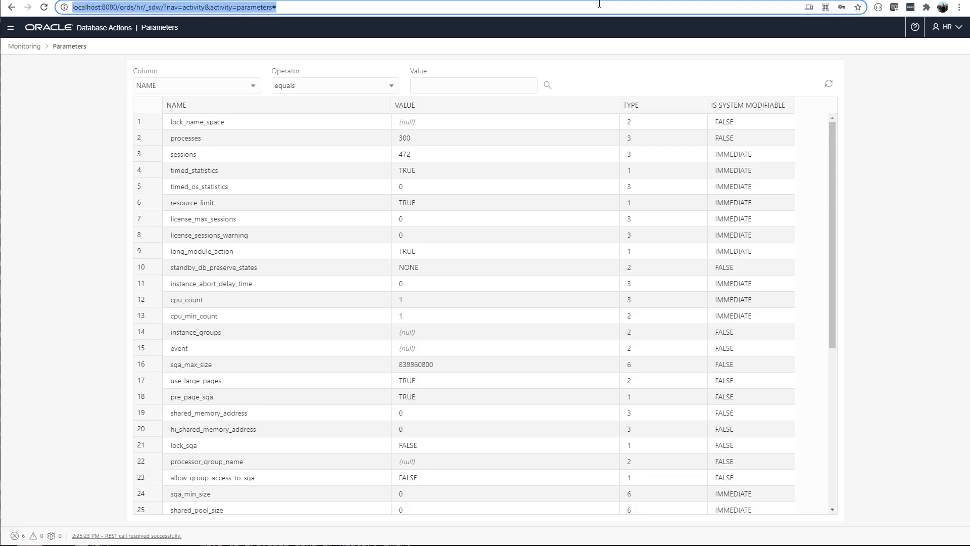
type("www.thatjeffsmith.com")
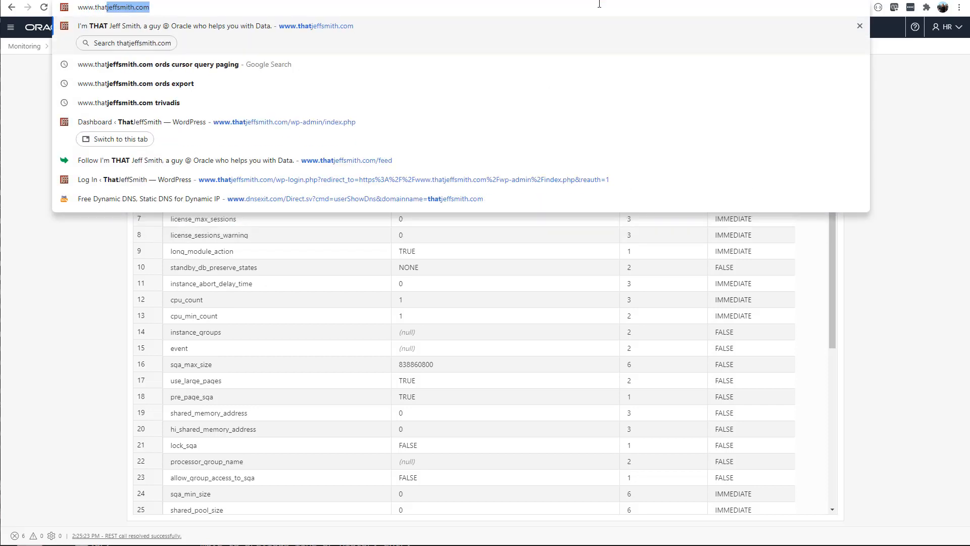
key("Return")
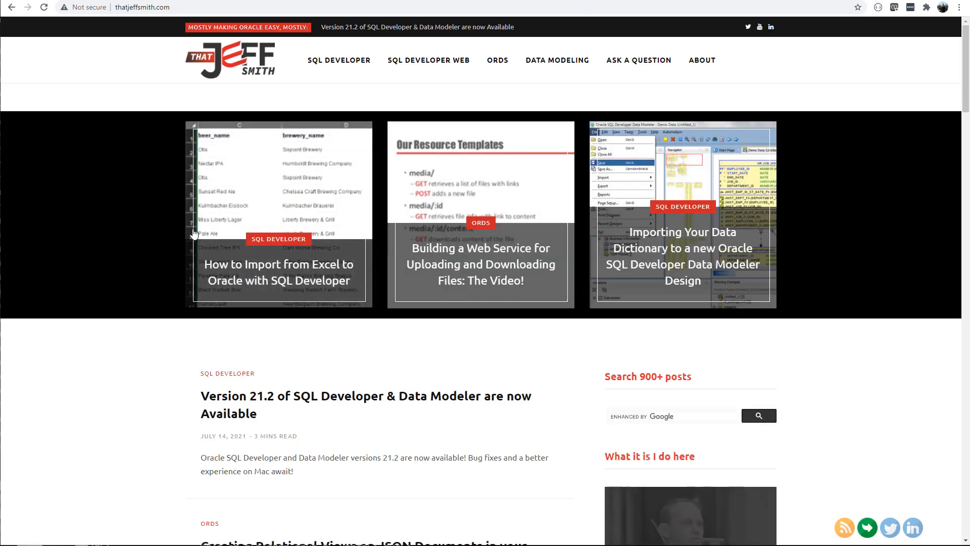
Browse the recent blog posts and open the article "JSON: Creating Indexes in Database Actions".
scroll(164, 213, "down", 6)
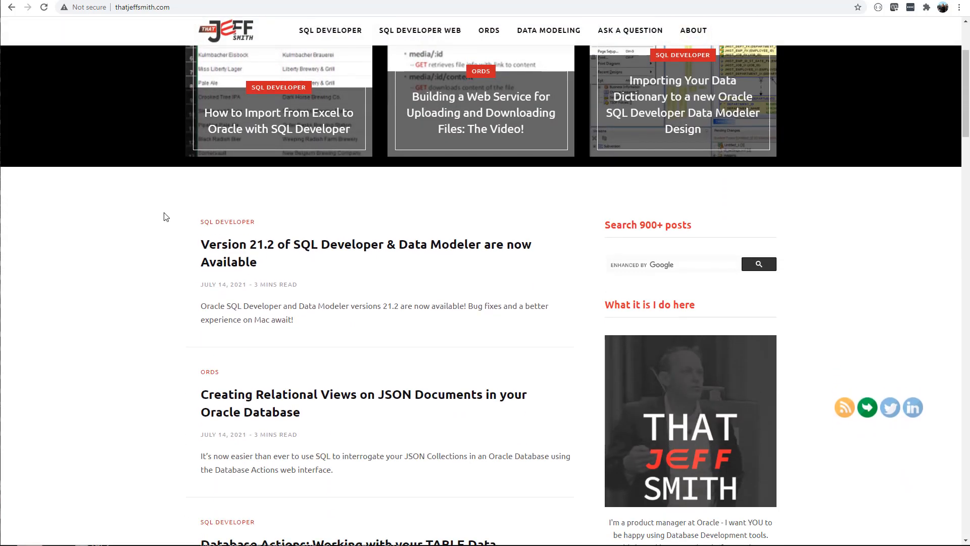
scroll(163, 217, "down", 2)
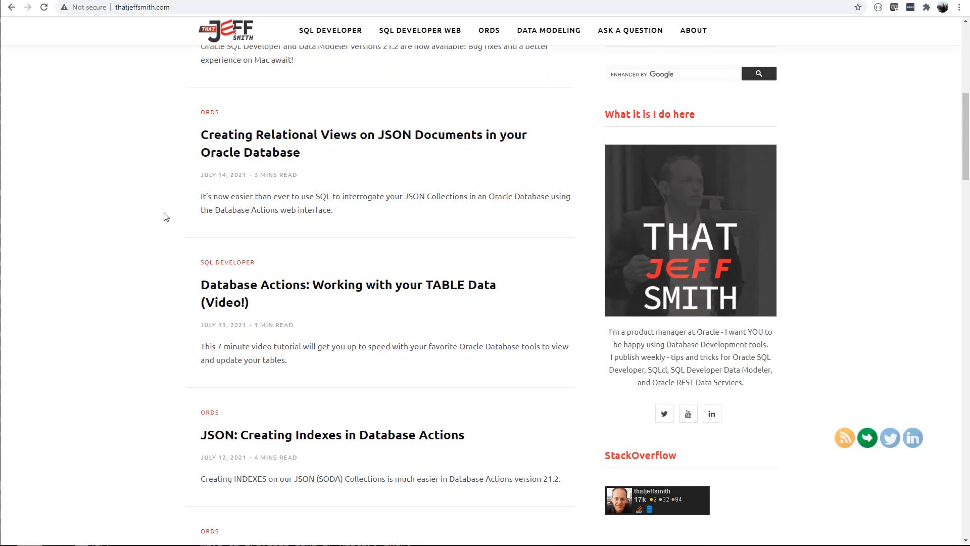
scroll(164, 217, "down", 3)
scroll(164, 217, "down", 1)
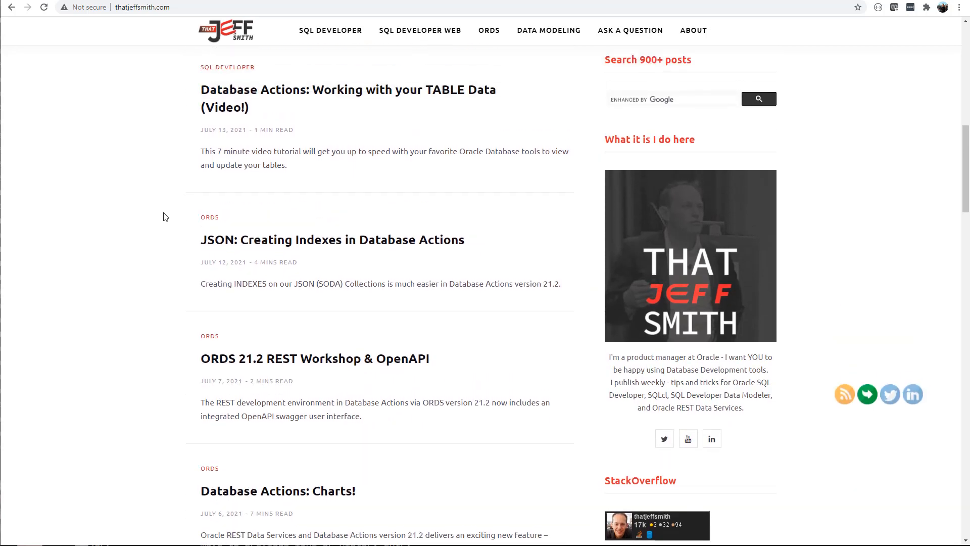
scroll(162, 216, "down", 2)
left_click(258, 143)
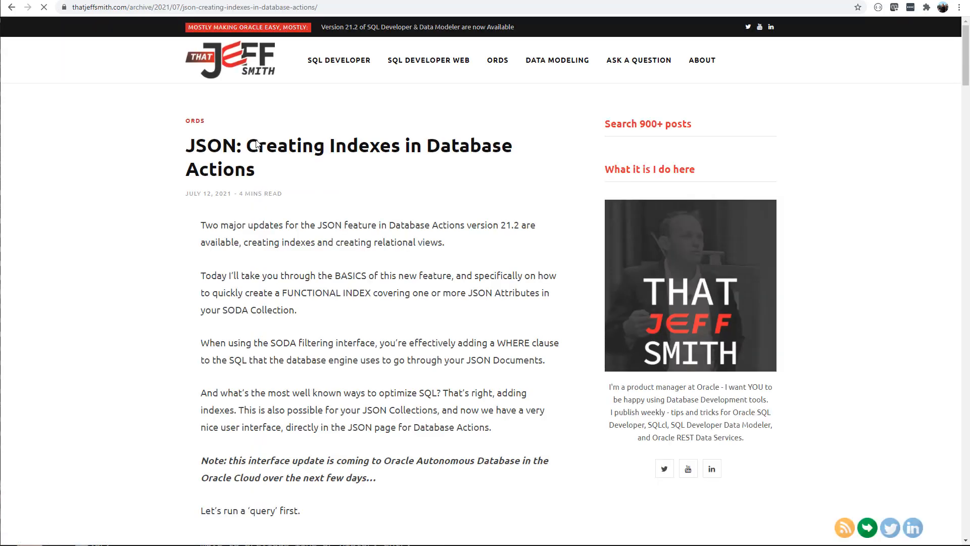
Skim the article's query, execution plan and index creation sections, and return to its beginning.
scroll(226, 162, "down", 12)
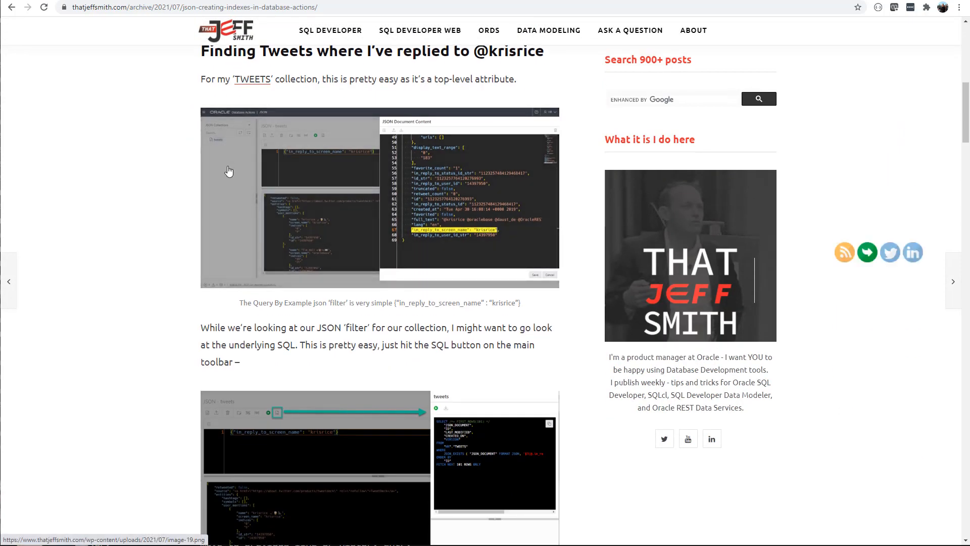
scroll(228, 171, "down", 12)
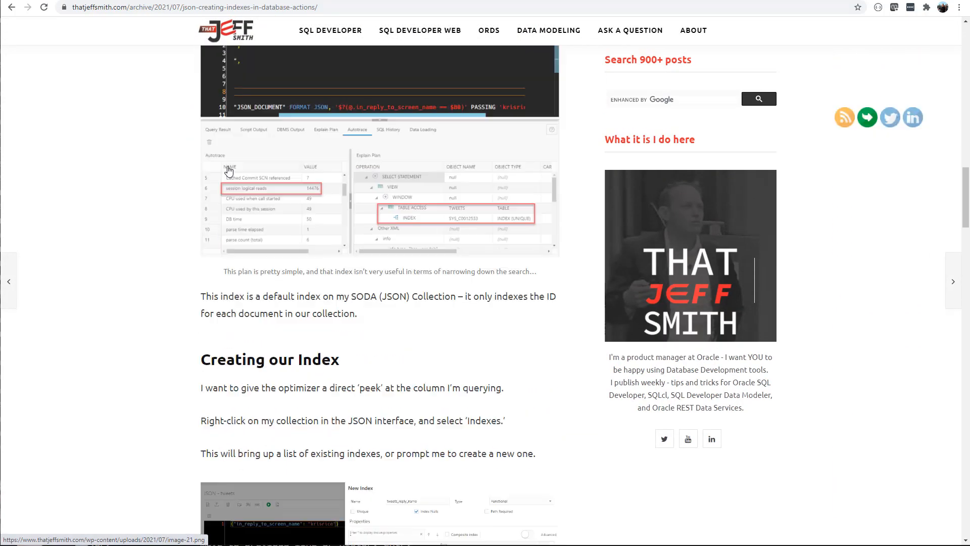
scroll(228, 170, "down", 11)
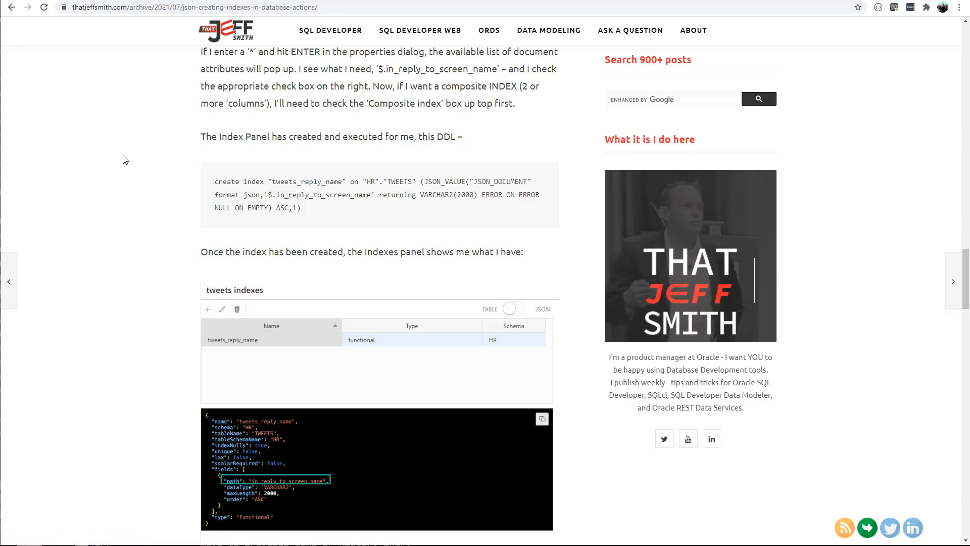
scroll(126, 160, "up", 8)
scroll(126, 159, "up", 20)
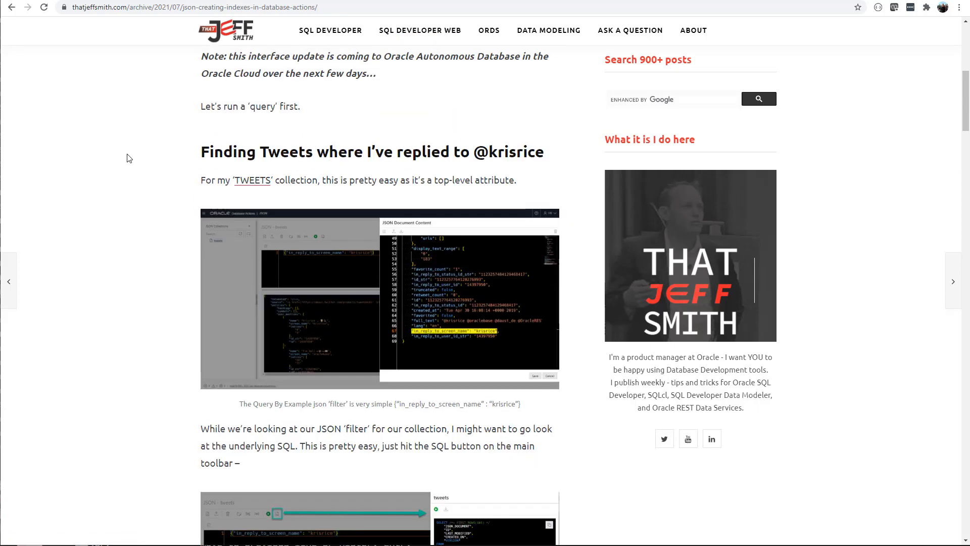
scroll(127, 156, "up", 2)
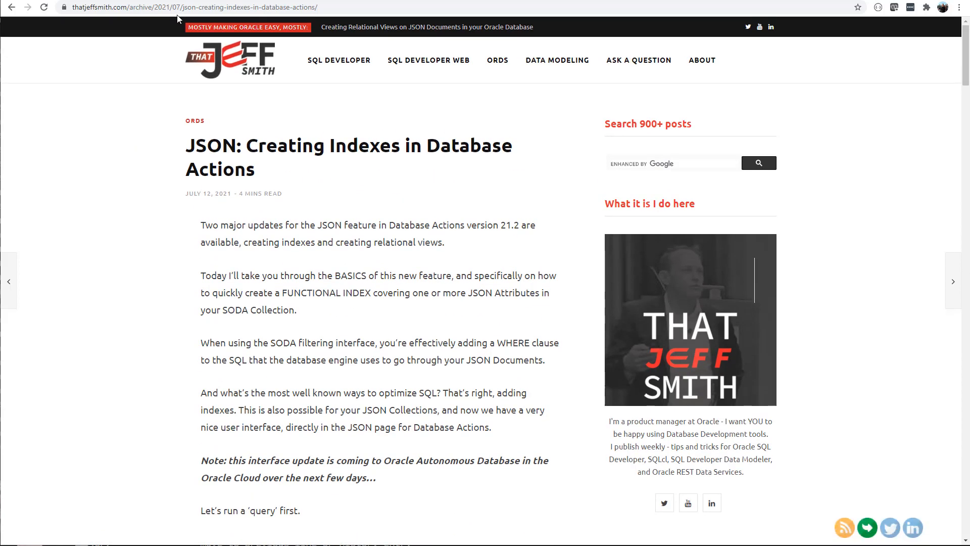